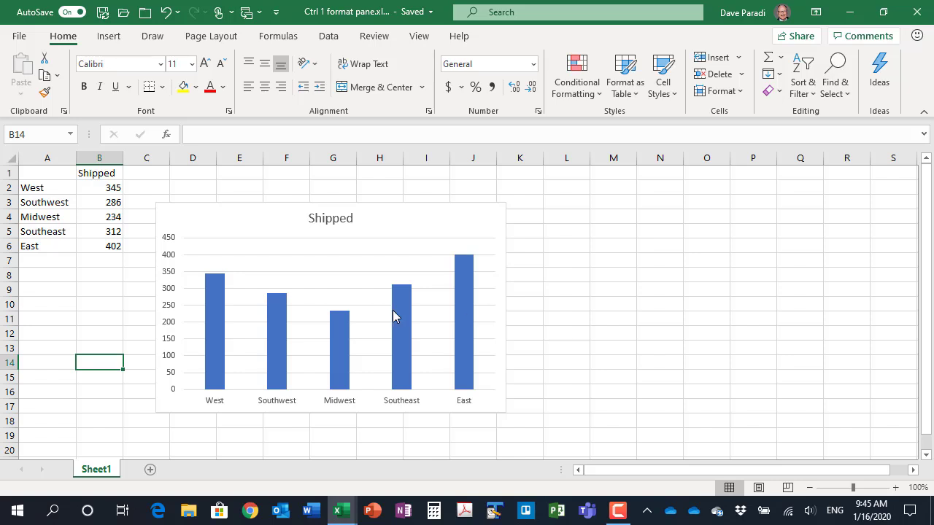
Set the gap width of the Shipped column series to 60% and close the formatting options
{"action": "left_click", "coordinate": [219, 304]}
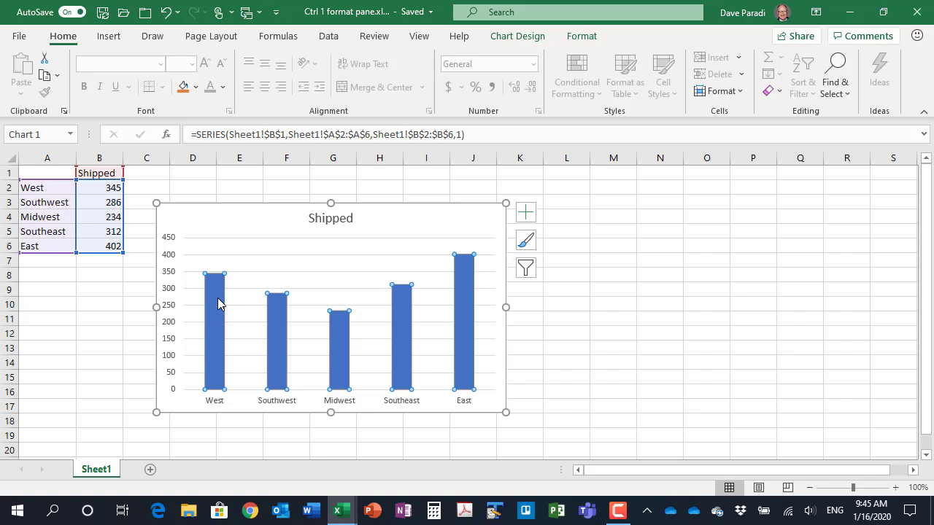
{"action": "right_click", "coordinate": [219, 304]}
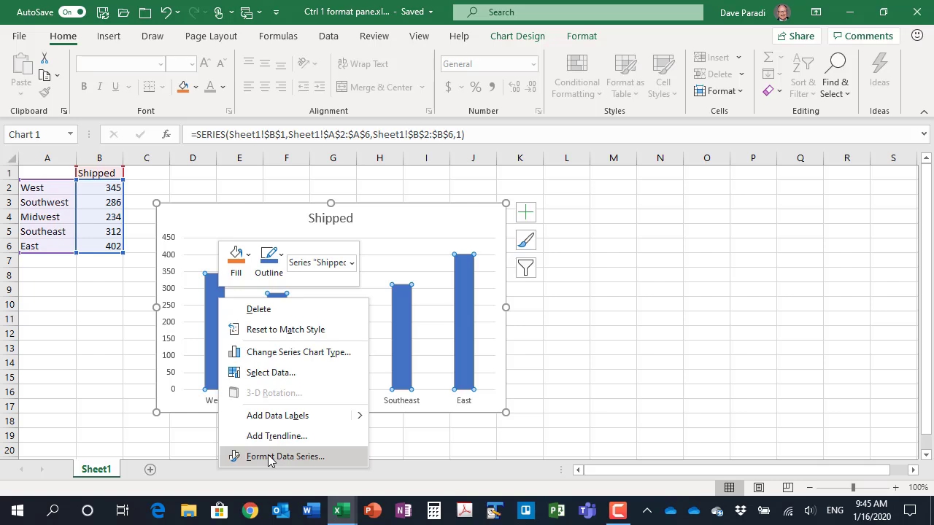
{"action": "key", "text": "Escape"}
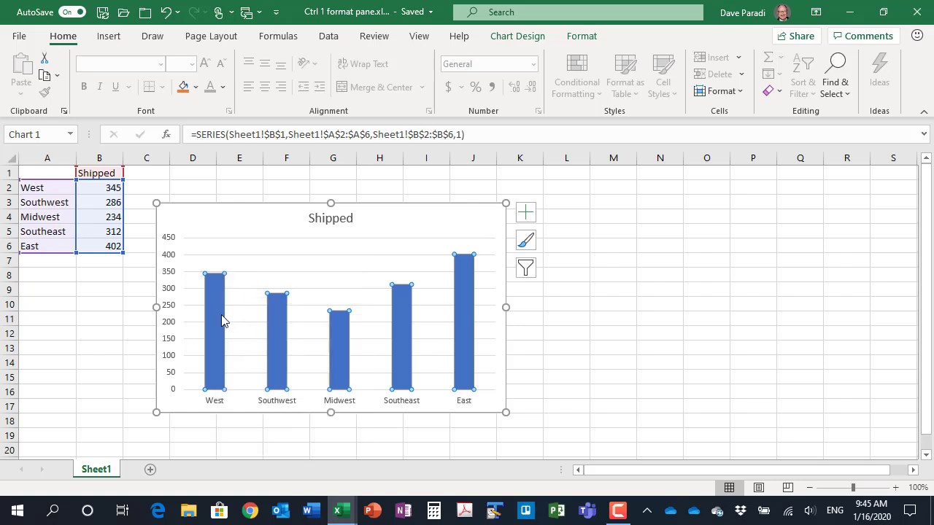
{"action": "mouse_move", "coordinate": [221, 319]}
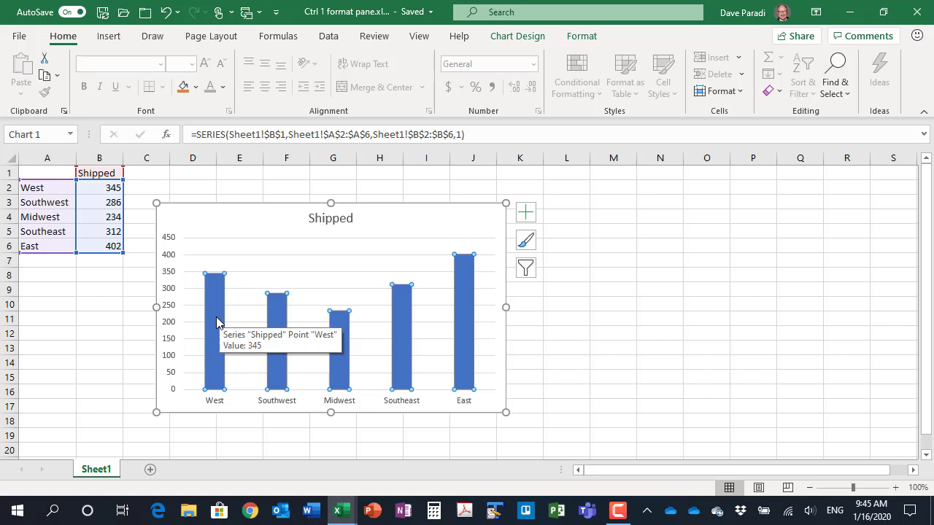
{"action": "key", "text": "ctrl+1"}
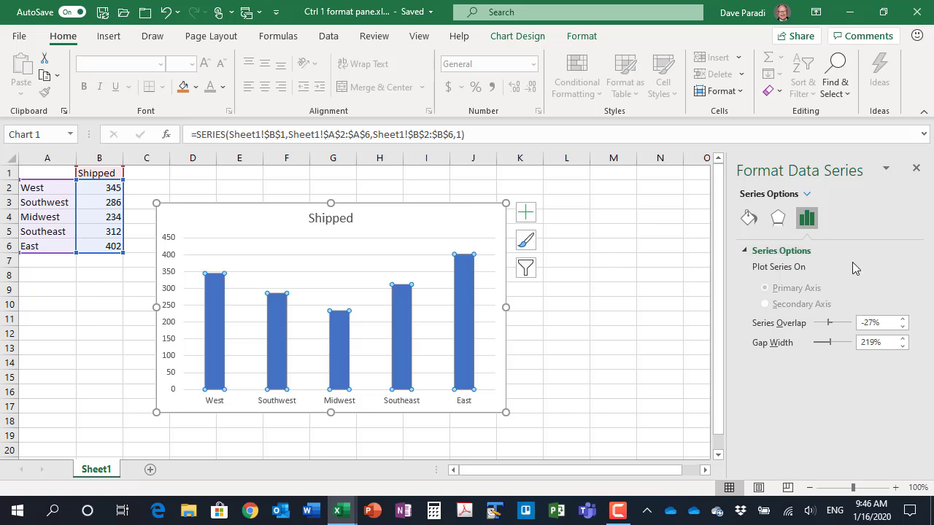
{"action": "left_click_drag", "start_coordinate": [875, 344], "coordinate": [857, 346]}
{"action": "type", "text": "60"}
{"action": "key", "text": "Return"}
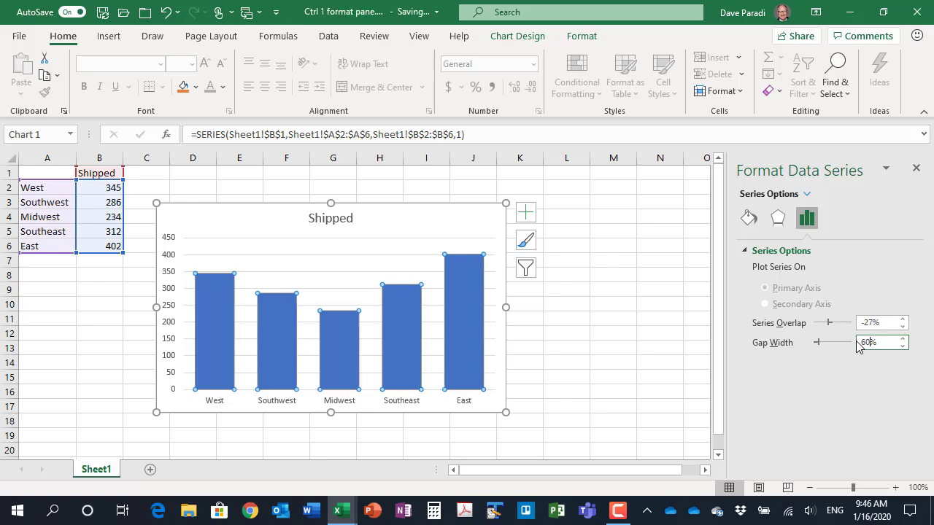
{"action": "left_click", "coordinate": [916, 169]}
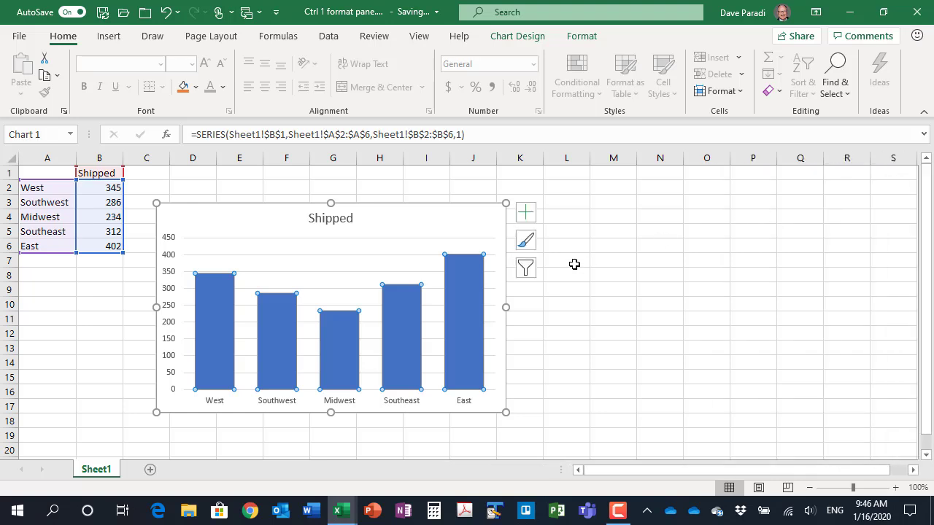
Set the major unit of the Shipped chart's vertical axis to 150 and close the formatting options
{"action": "left_click", "coordinate": [167, 276]}
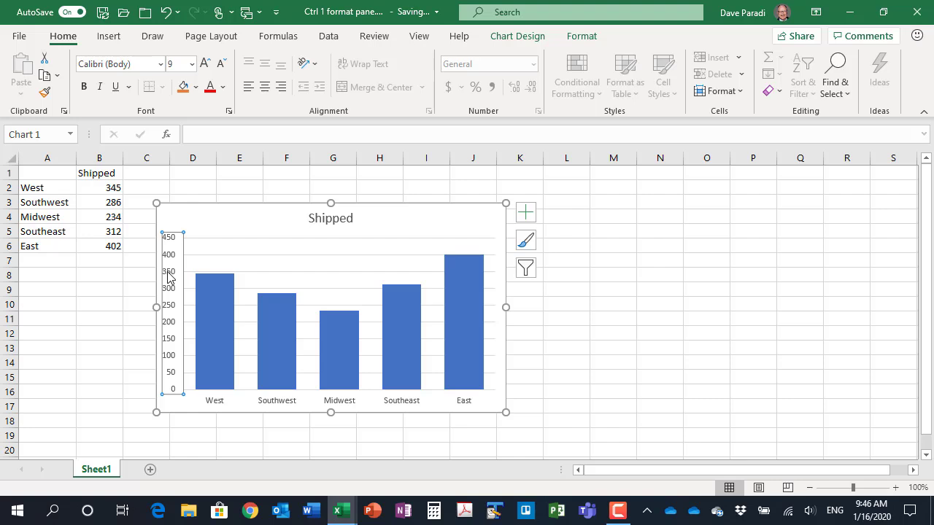
{"action": "key", "text": "ctrl+1"}
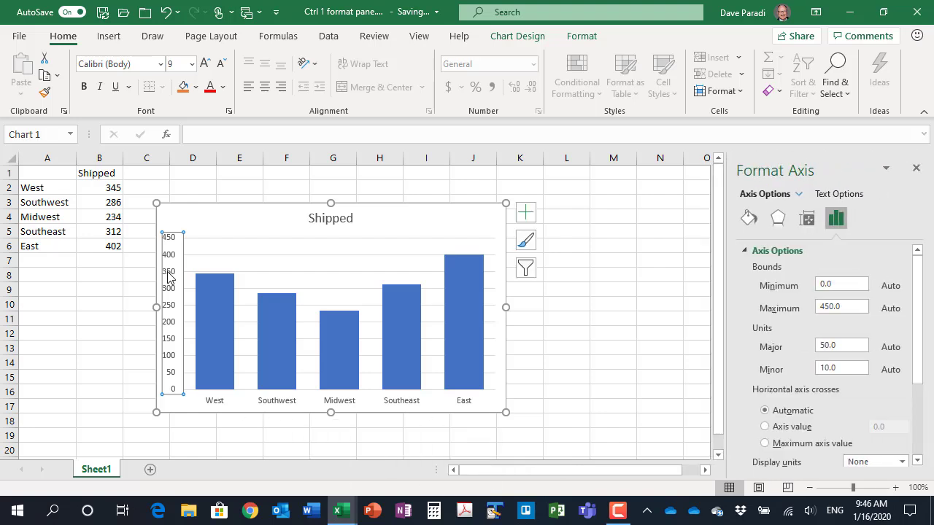
{"action": "left_click", "coordinate": [828, 348]}
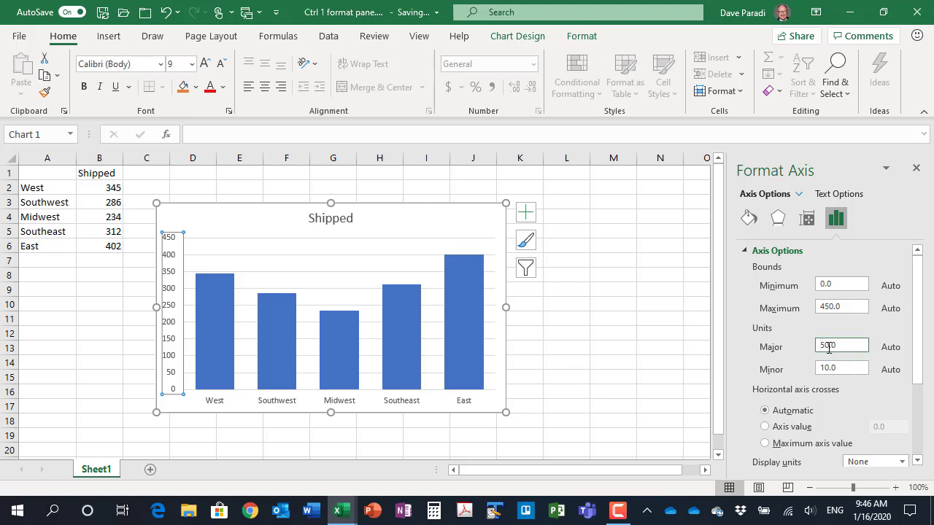
{"action": "type", "text": "1"}
{"action": "key", "text": "Return"}
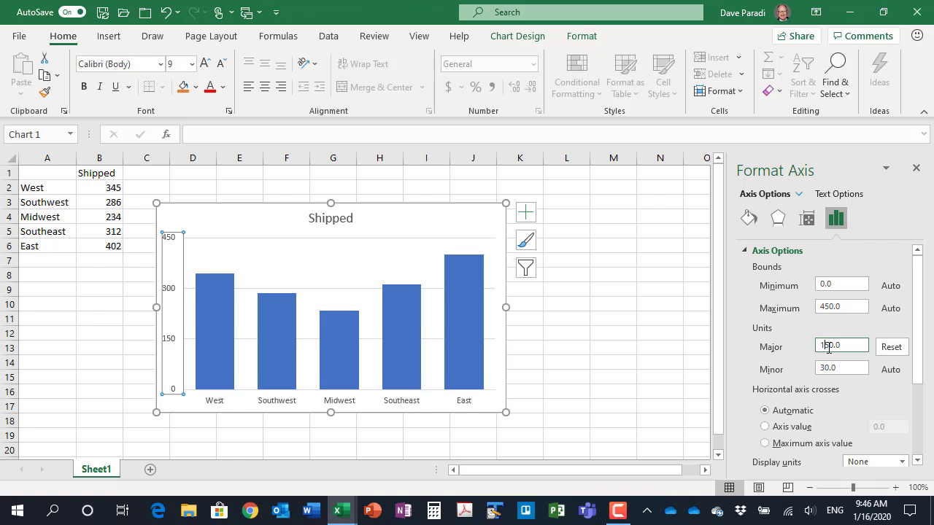
{"action": "left_click", "coordinate": [917, 168]}
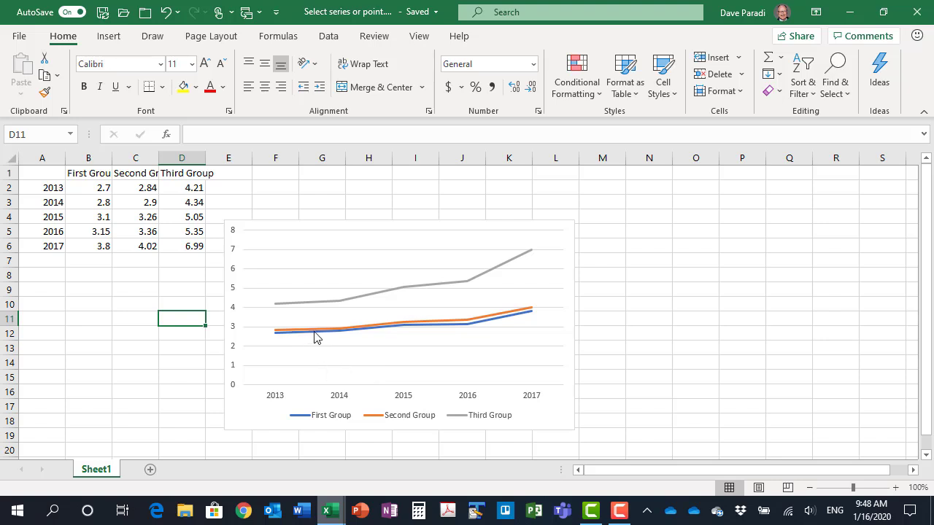
Select the Second Group series of the line chart by its name in the list of chart elements
{"action": "mouse_move", "coordinate": [304, 337]}
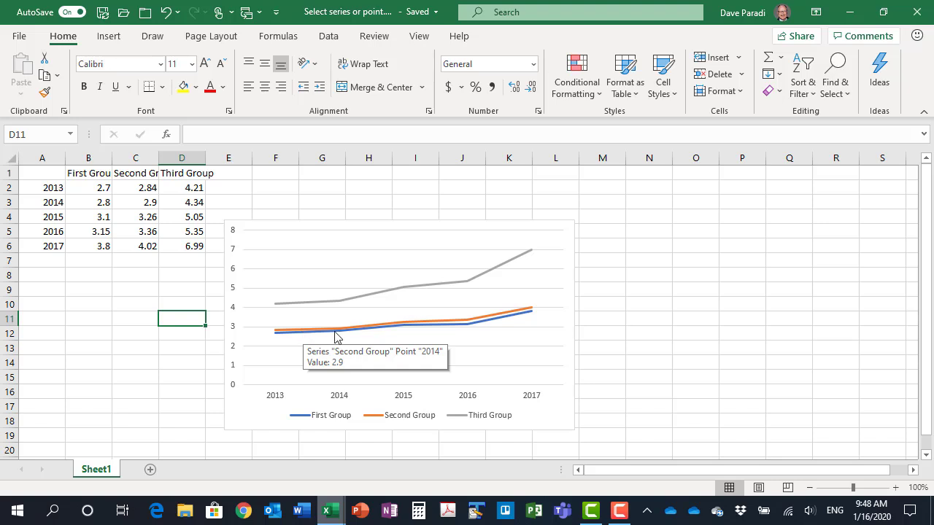
{"action": "mouse_move", "coordinate": [403, 330]}
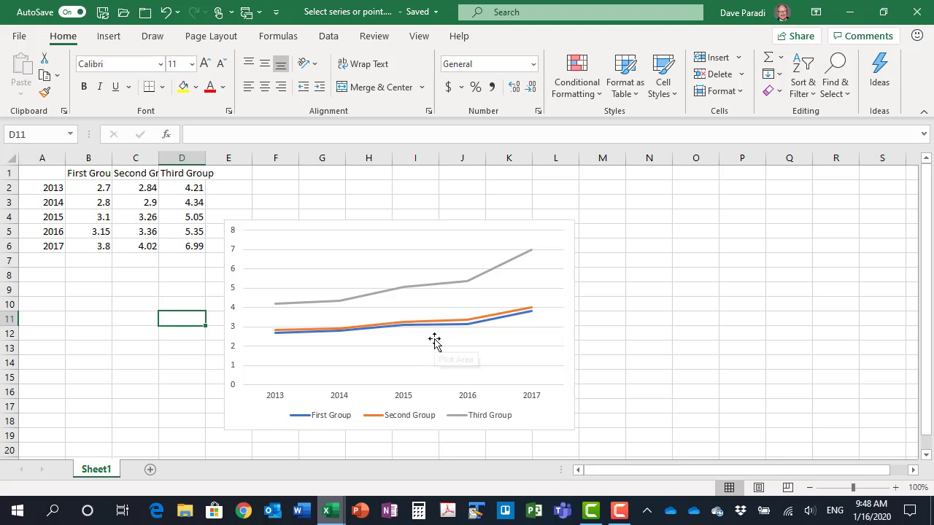
{"action": "left_click", "coordinate": [416, 226]}
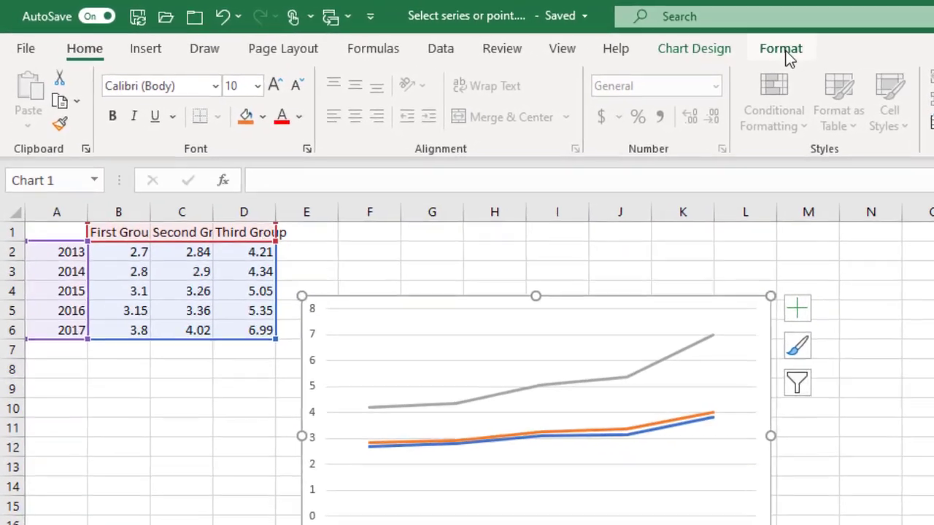
{"action": "left_click", "coordinate": [581, 36]}
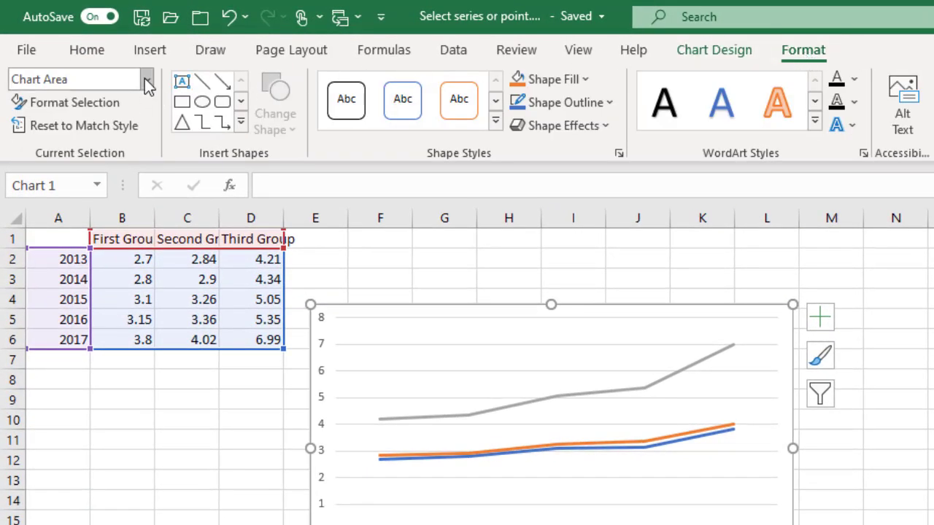
{"action": "left_click", "coordinate": [146, 82]}
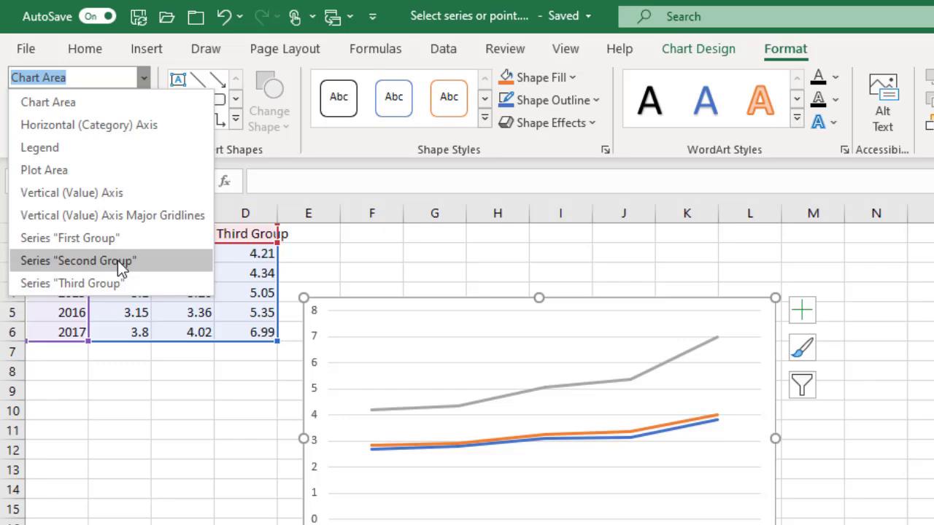
{"action": "left_click", "coordinate": [116, 269]}
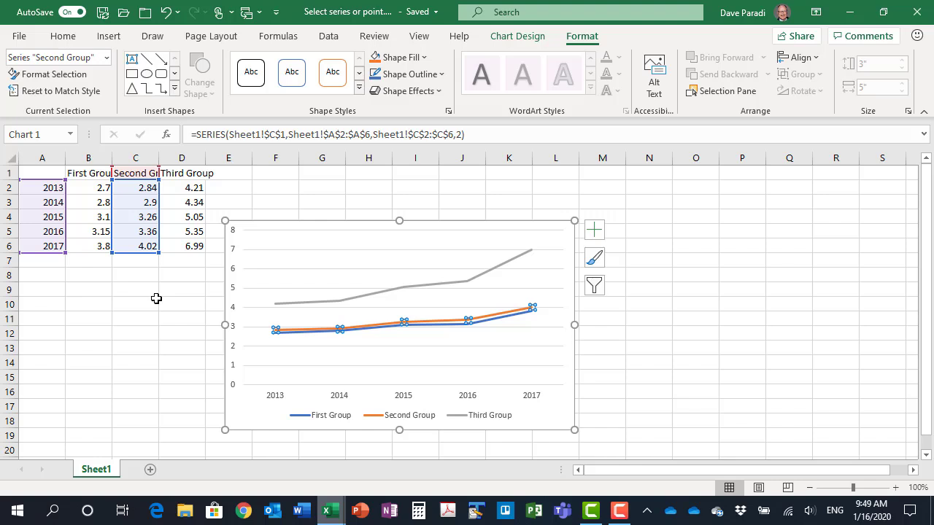
Select a single data point of the Second Group series and move the selection through its following points
{"action": "key", "text": "ctrl+Right"}
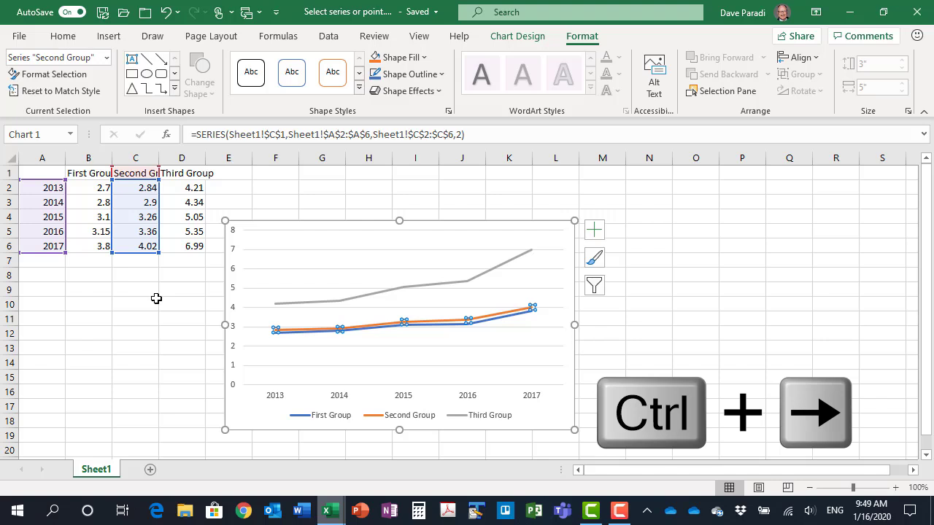
{"action": "key", "text": "ctrl+Right"}
{"action": "key", "text": "Right"}
{"action": "key", "text": "Right"}
{"action": "key", "text": "Right"}
{"action": "key", "text": "Right"}
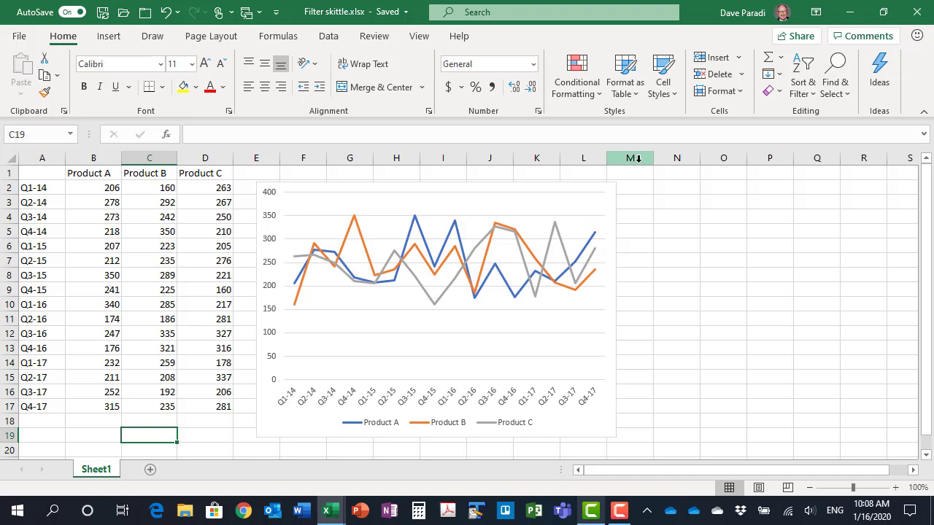
Filter the product line chart to show only the Product B series, hiding Product A and Product C
{"action": "left_click", "coordinate": [596, 188]}
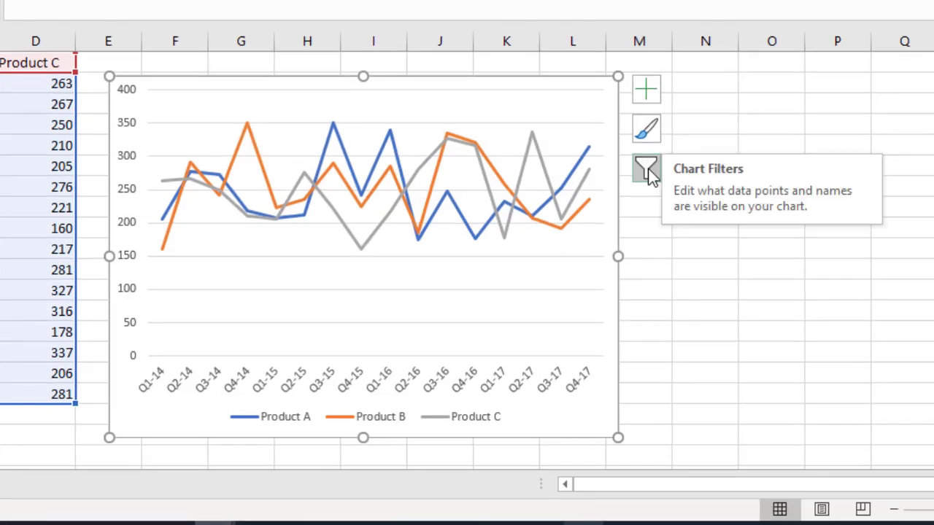
{"action": "left_click", "coordinate": [646, 170]}
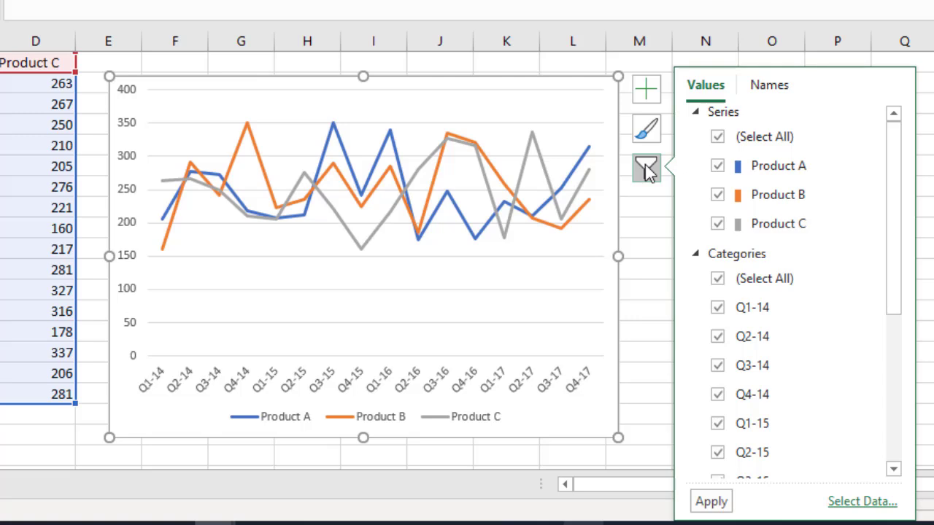
{"action": "left_click", "coordinate": [718, 167]}
{"action": "left_click", "coordinate": [717, 225]}
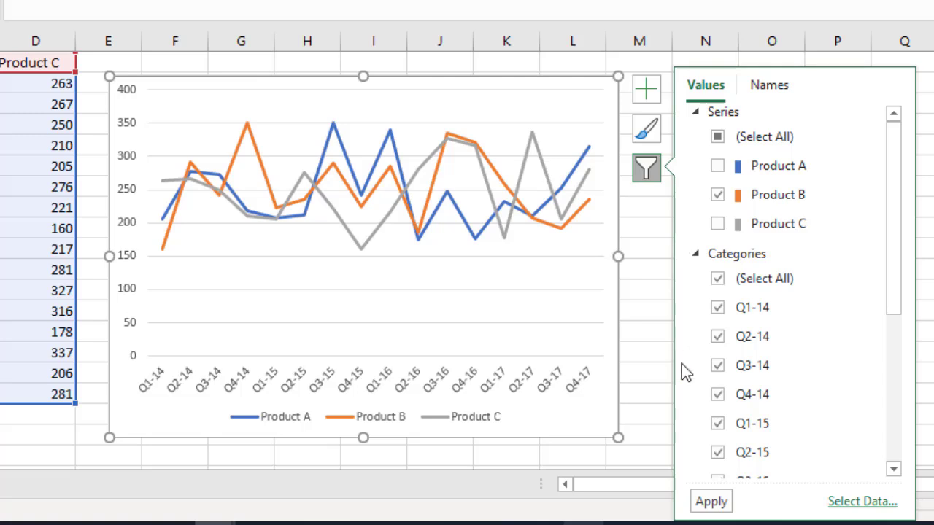
{"action": "left_click", "coordinate": [711, 502]}
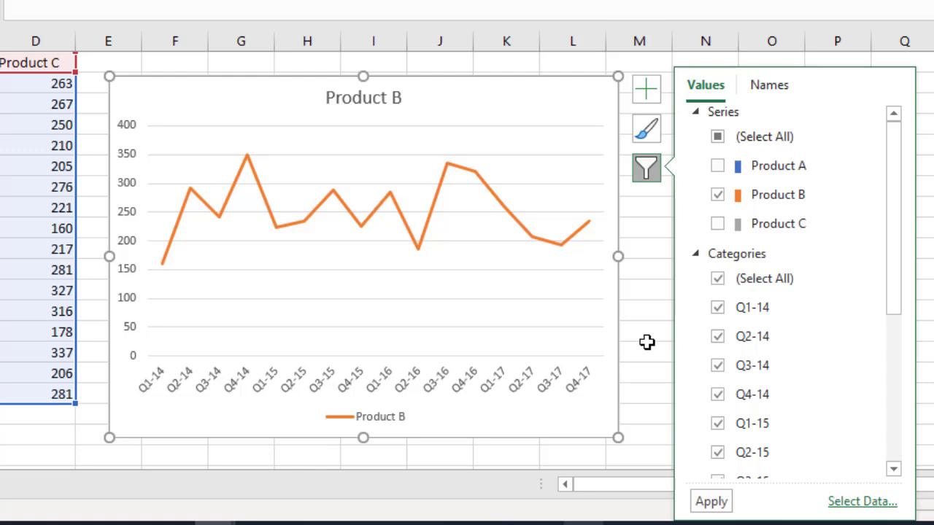
Bring the Product A and Product C series back into the line chart
{"action": "left_click", "coordinate": [717, 223]}
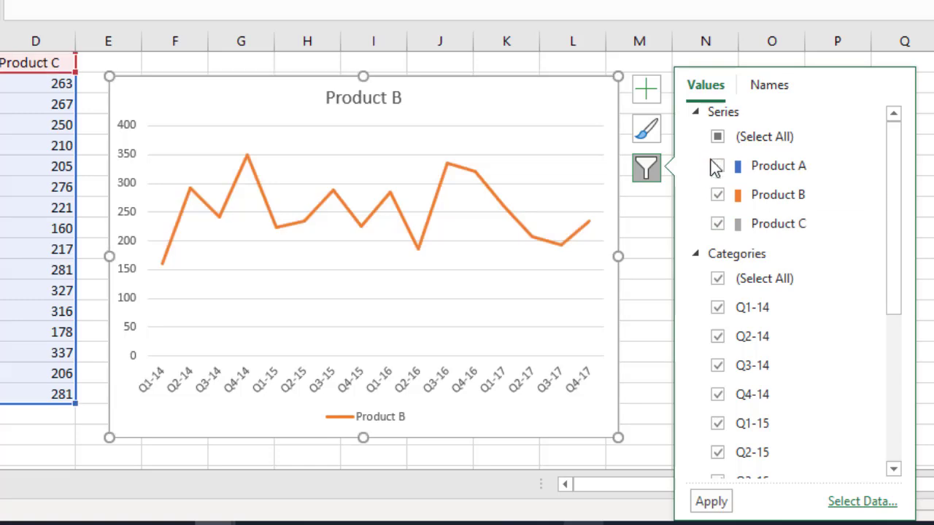
{"action": "left_click", "coordinate": [716, 165]}
{"action": "left_click", "coordinate": [711, 501]}
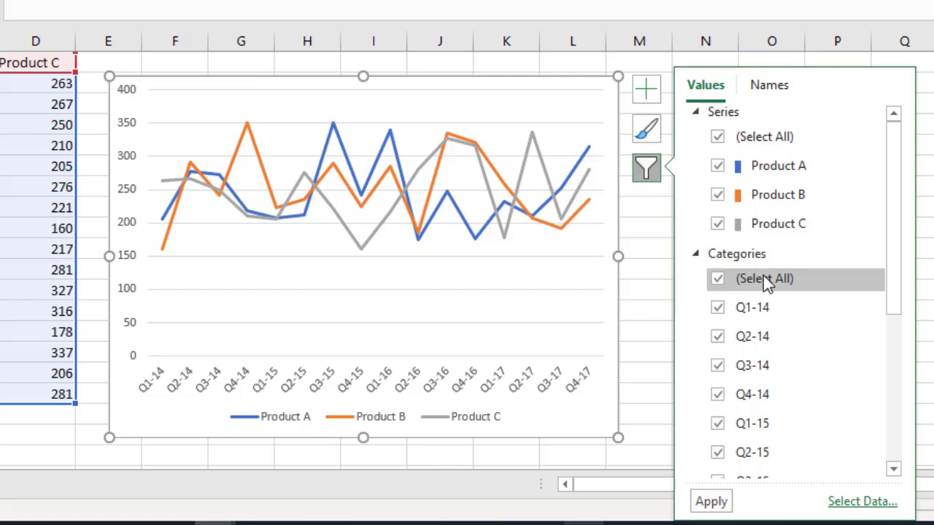
Filter the line chart's categories to only the quarters Q1-17, Q2-17, Q3-17 and Q4-17
{"action": "left_click", "coordinate": [716, 281]}
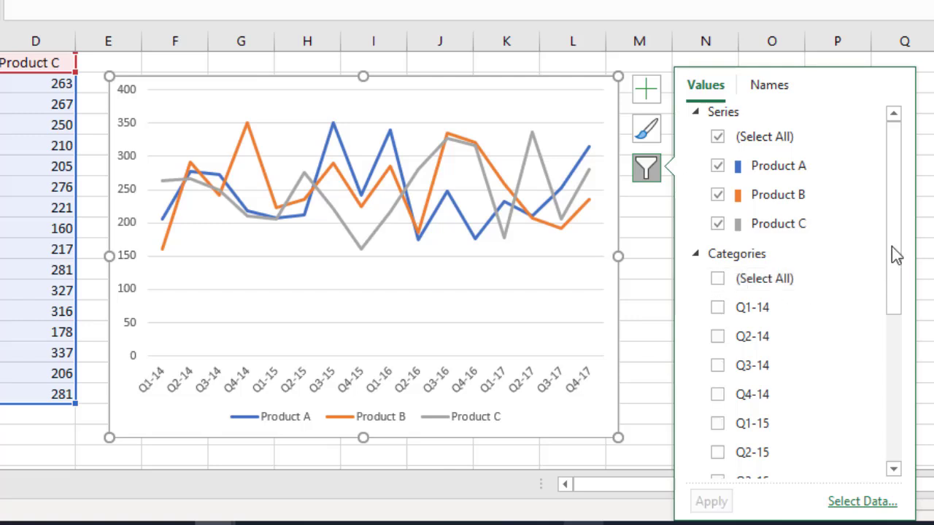
{"action": "left_click_drag", "start_coordinate": [891, 246], "coordinate": [892, 406]}
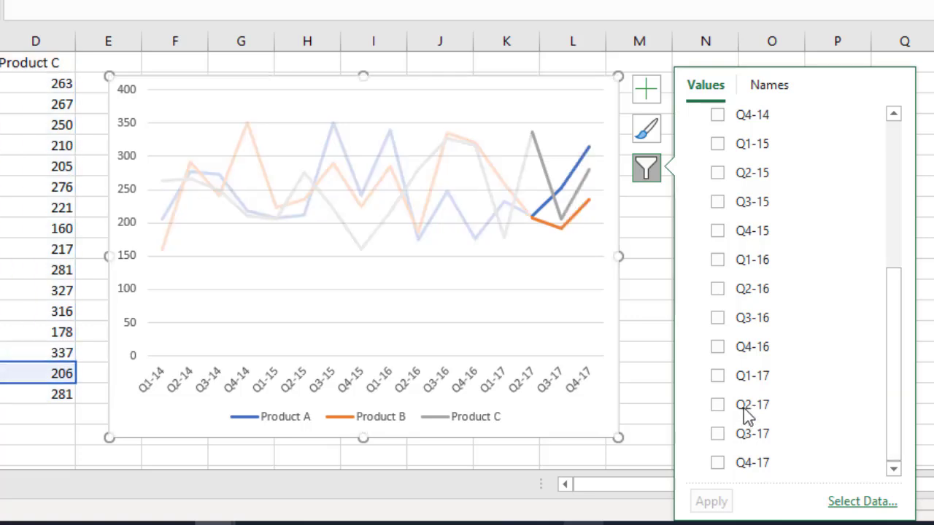
{"action": "left_click", "coordinate": [717, 376]}
{"action": "left_click", "coordinate": [719, 405]}
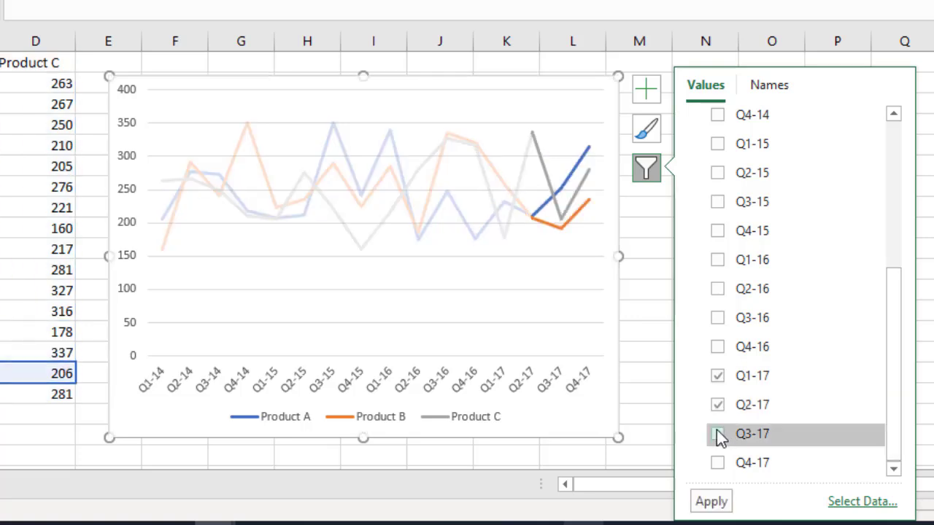
{"action": "left_click", "coordinate": [719, 435]}
{"action": "left_click", "coordinate": [718, 463]}
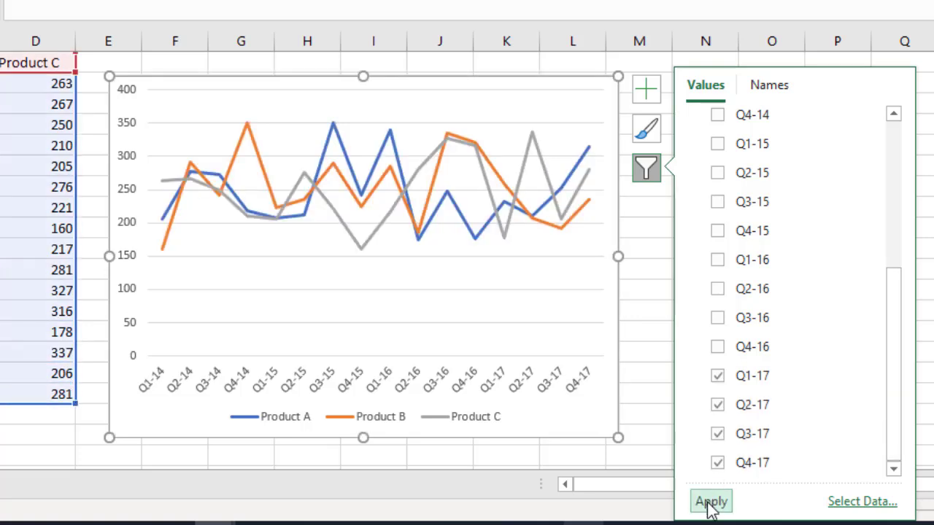
{"action": "left_click", "coordinate": [710, 502]}
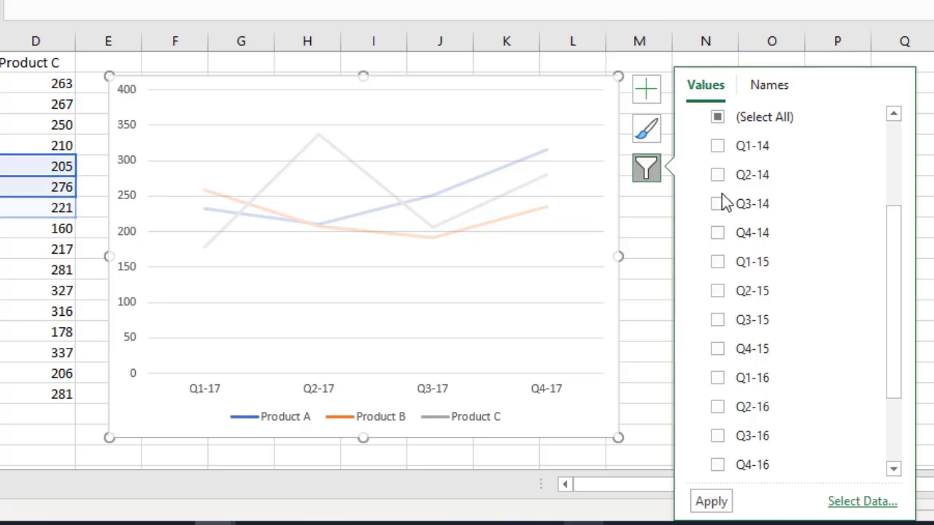
Restore all quarter categories in the line chart and close the chart filters
{"action": "left_click", "coordinate": [719, 119]}
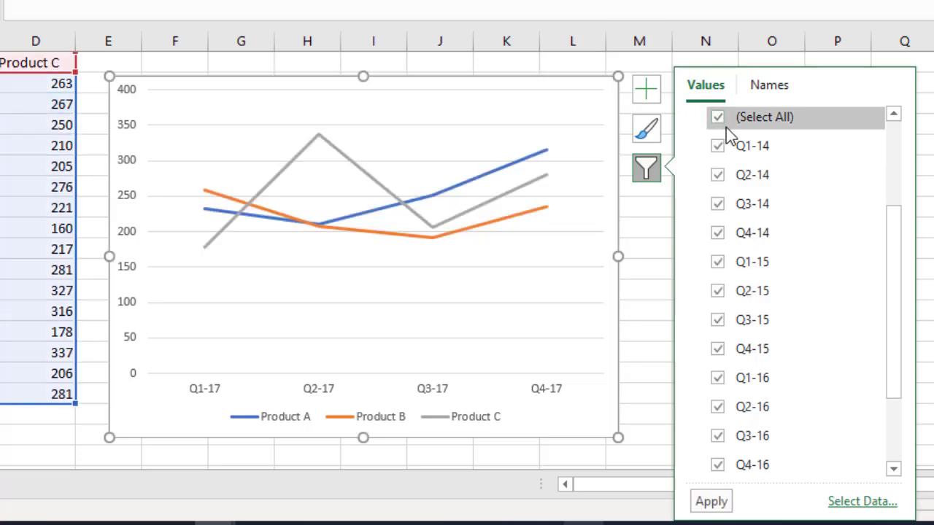
{"action": "left_click", "coordinate": [723, 503]}
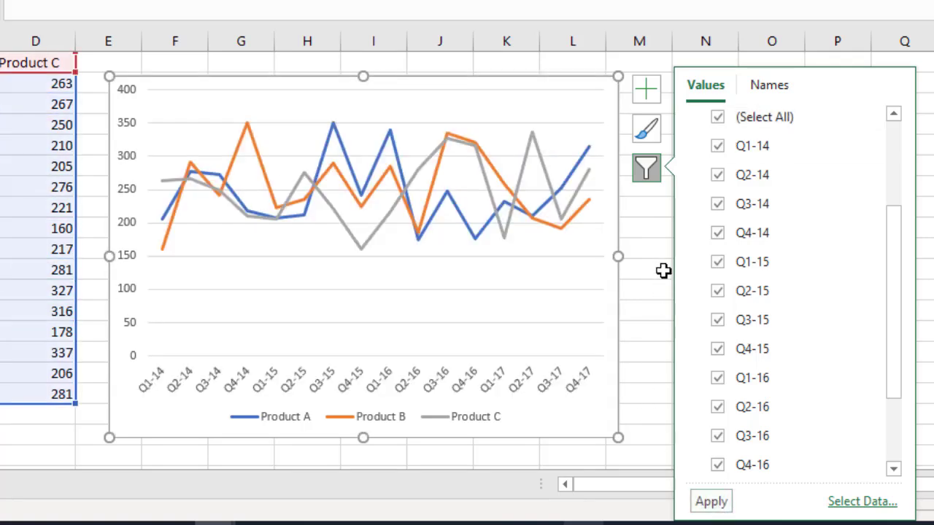
{"action": "left_click", "coordinate": [649, 175]}
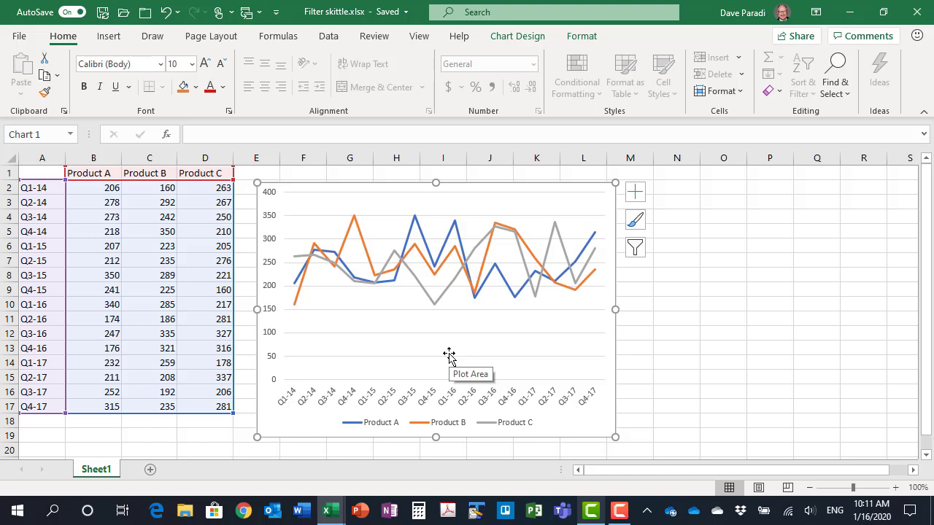
Apply the Round Dot dash style to the horizontal gridlines of the product line chart
{"action": "left_click", "coordinate": [500, 333]}
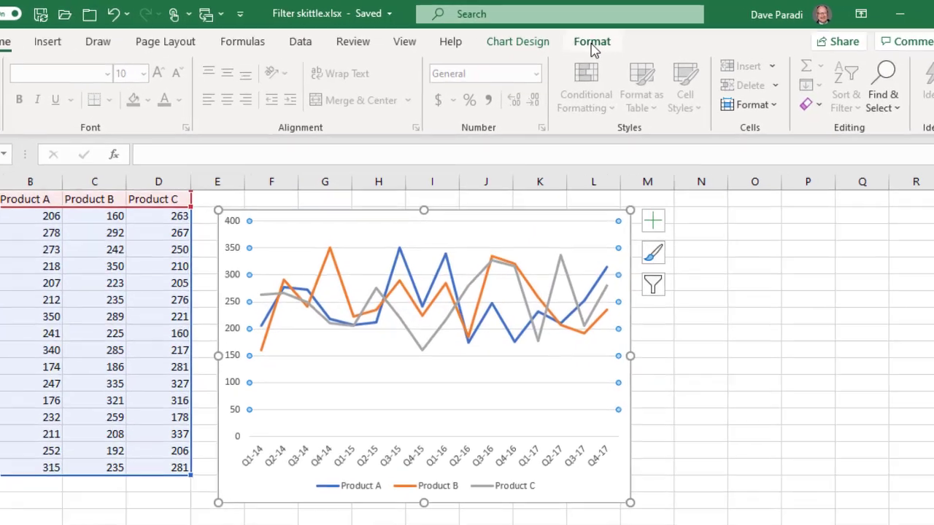
{"action": "left_click", "coordinate": [580, 37]}
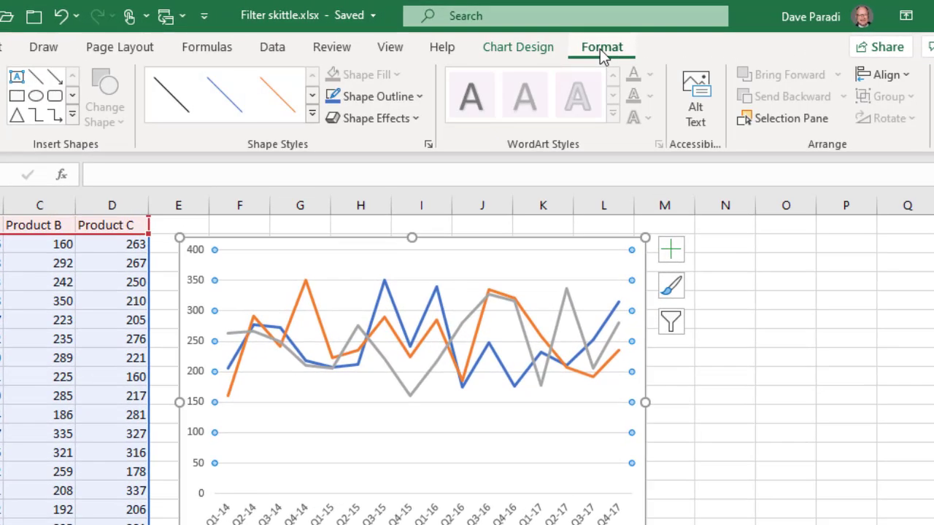
{"action": "left_click", "coordinate": [398, 97]}
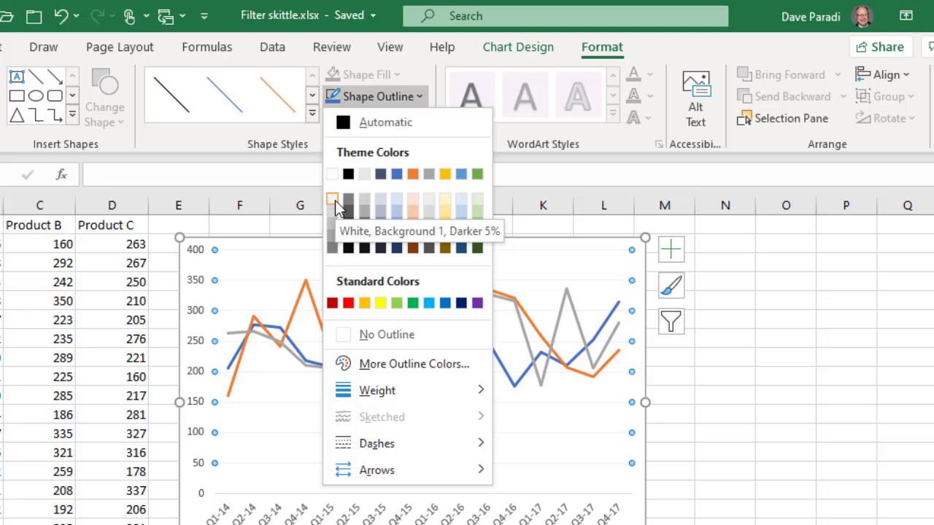
{"action": "mouse_move", "coordinate": [443, 391]}
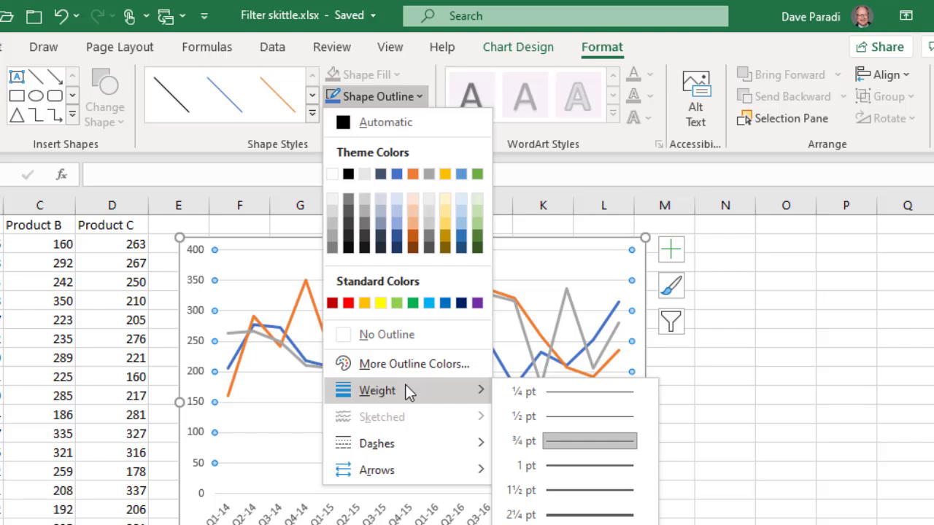
{"action": "mouse_move", "coordinate": [446, 442]}
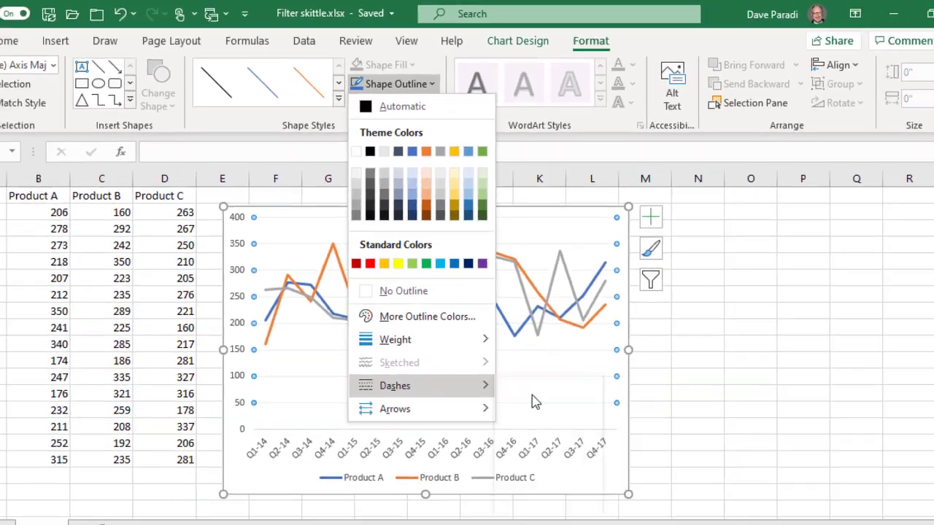
{"action": "left_click", "coordinate": [534, 453]}
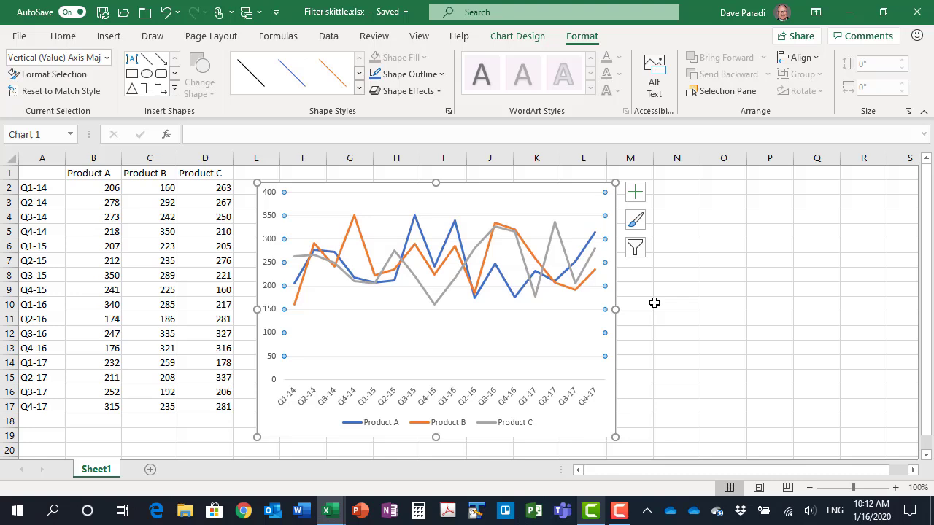
{"action": "left_click", "coordinate": [411, 76]}
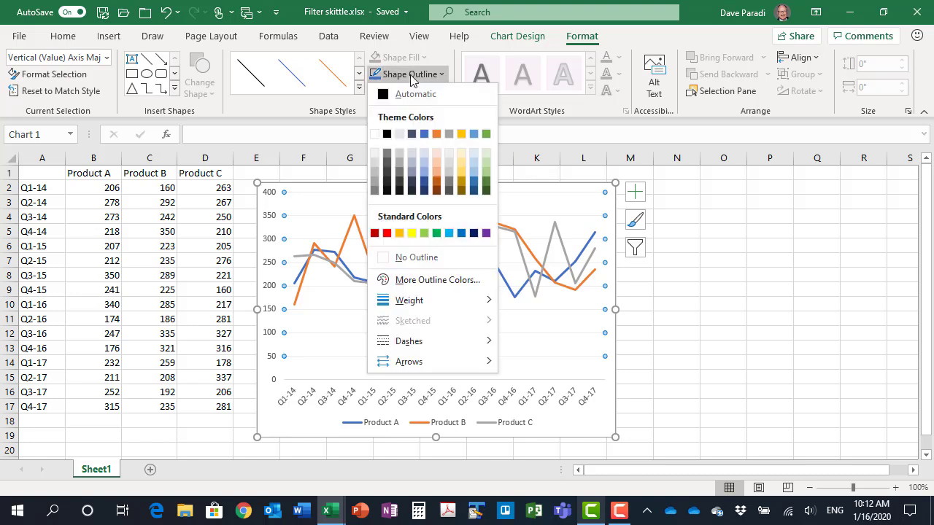
{"action": "mouse_move", "coordinate": [472, 346]}
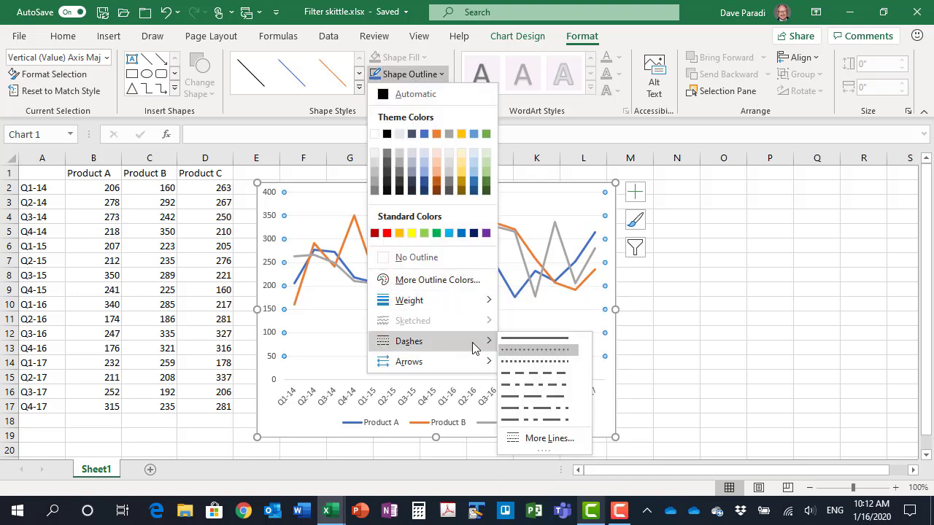
{"action": "left_click", "coordinate": [537, 350]}
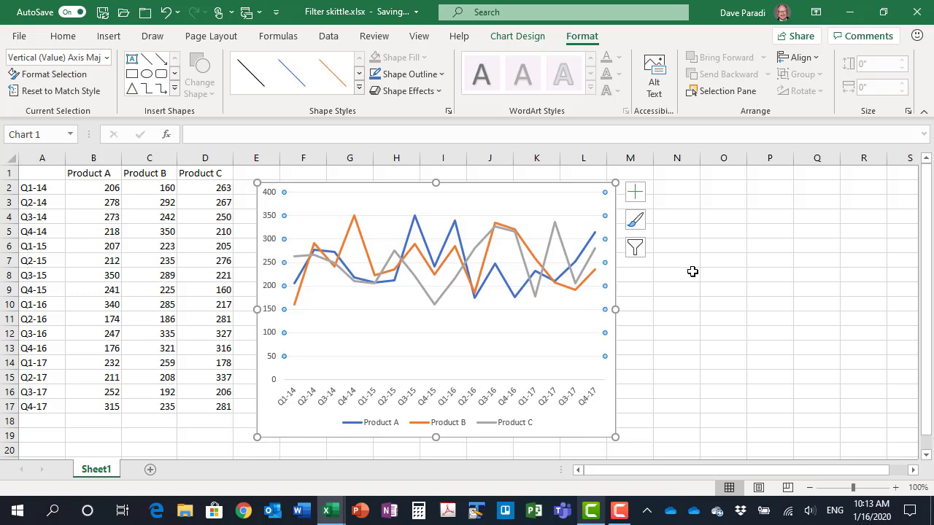
{"action": "left_click", "coordinate": [585, 192]}
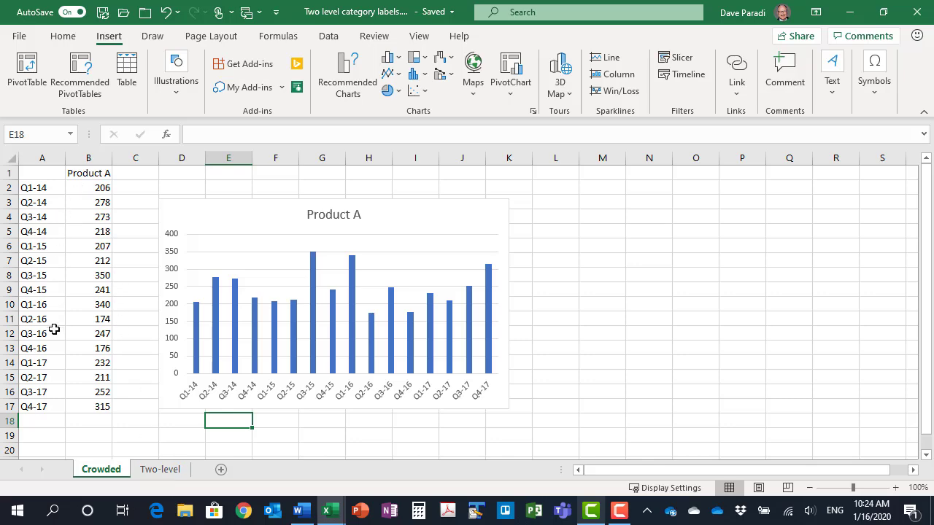
Insert a 2-D clustered column chart from the data in A1:C17 on the Two-level sheet
{"action": "left_click", "coordinate": [160, 470]}
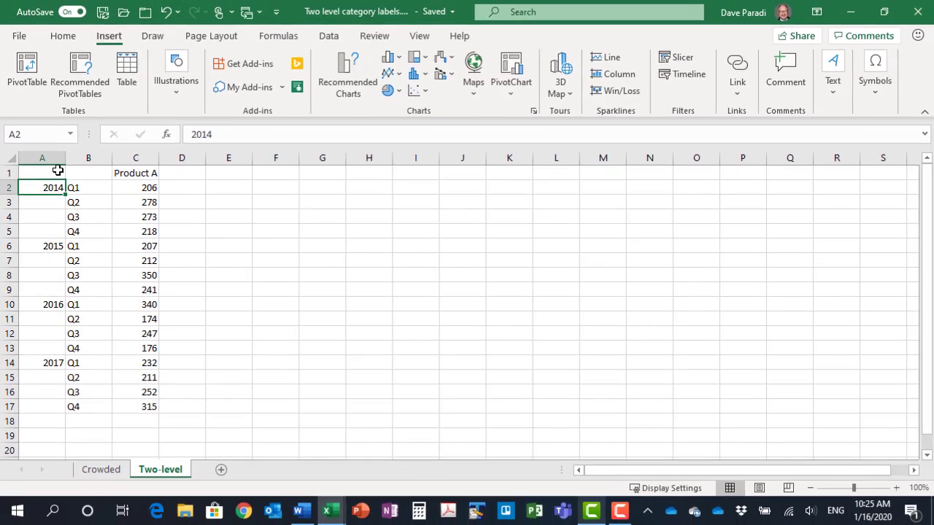
{"action": "left_click_drag", "start_coordinate": [84, 132], "coordinate": [176, 309]}
{"action": "left_click_drag", "start_coordinate": [123, 295], "coordinate": [131, 401]}
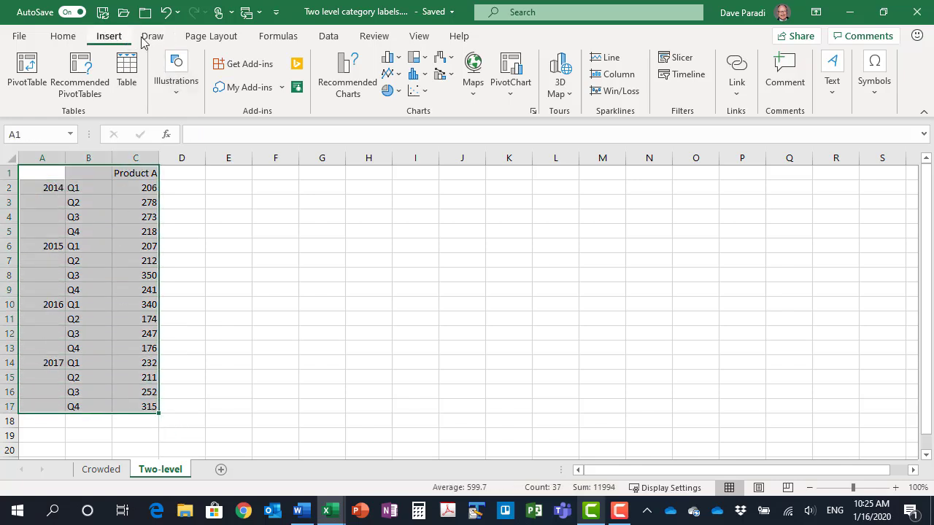
{"action": "left_click", "coordinate": [391, 57]}
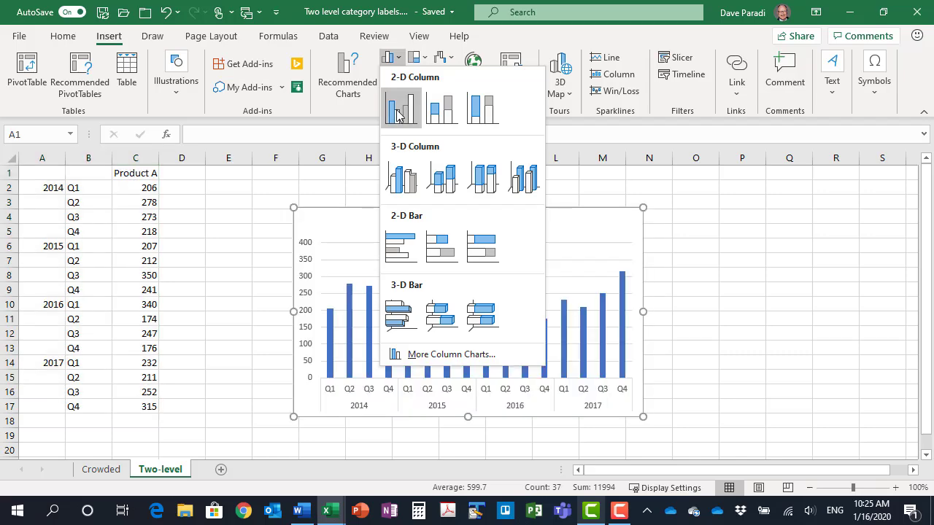
{"action": "left_click", "coordinate": [397, 115]}
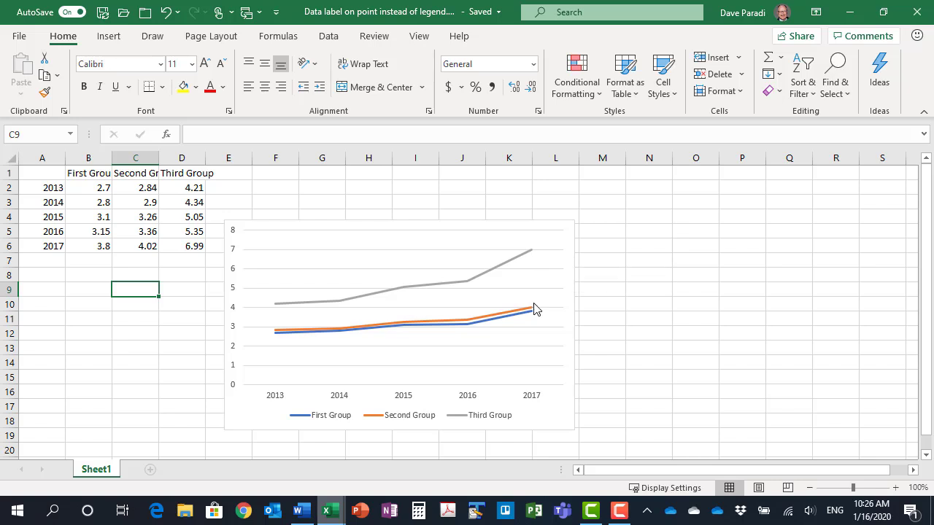
Add a data label to only the 2017 point of the Third Group line through the additional data label options
{"action": "mouse_move", "coordinate": [533, 318]}
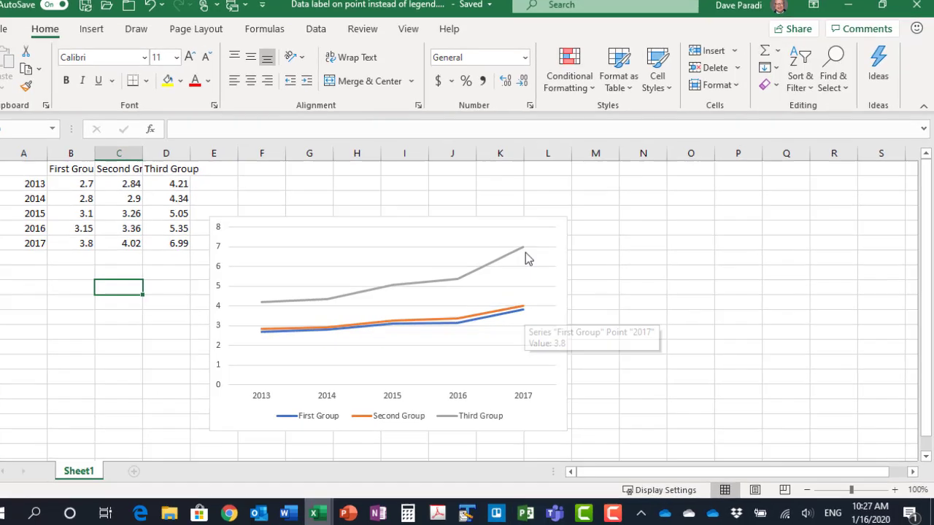
{"action": "left_click", "coordinate": [526, 254]}
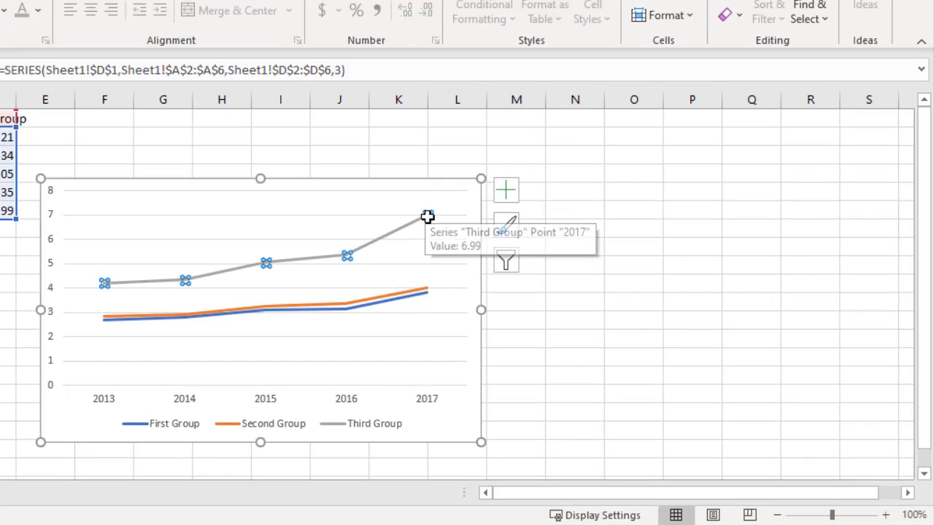
{"action": "left_click", "coordinate": [428, 216]}
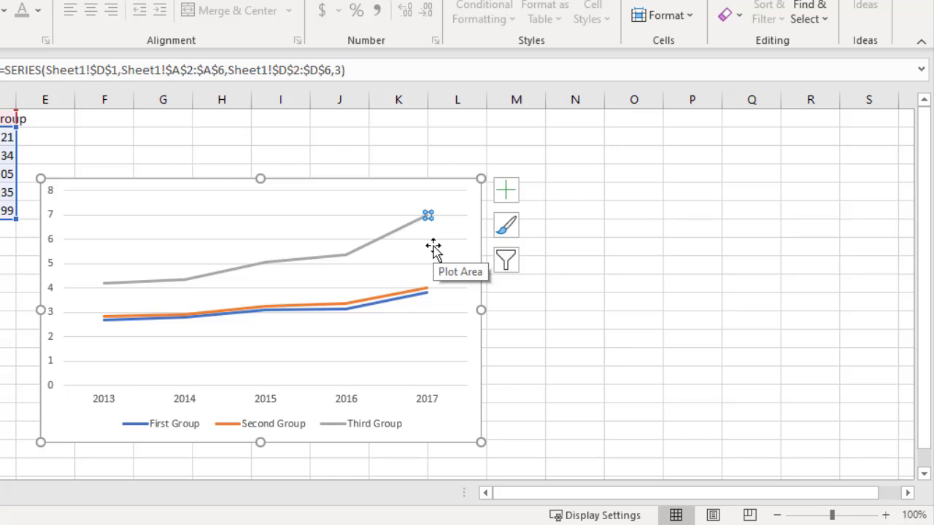
{"action": "left_click", "coordinate": [507, 191]}
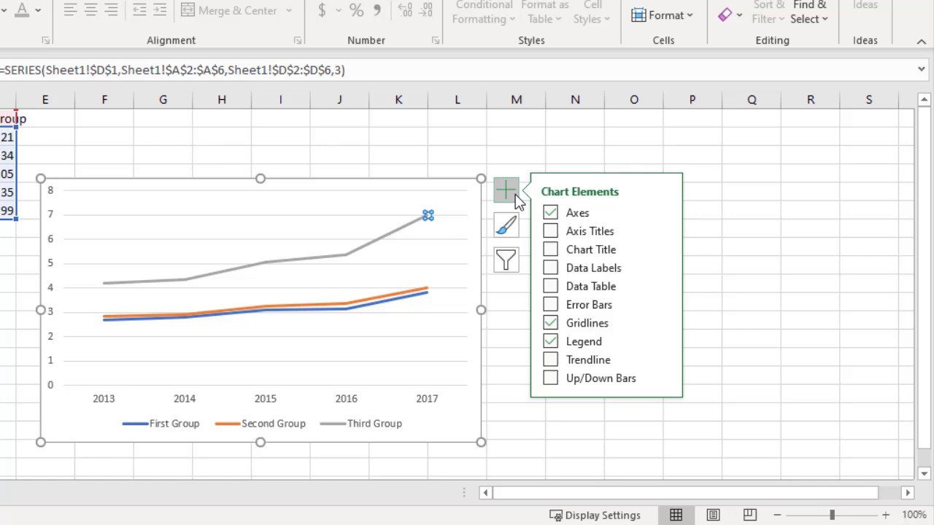
{"action": "left_click", "coordinate": [663, 268]}
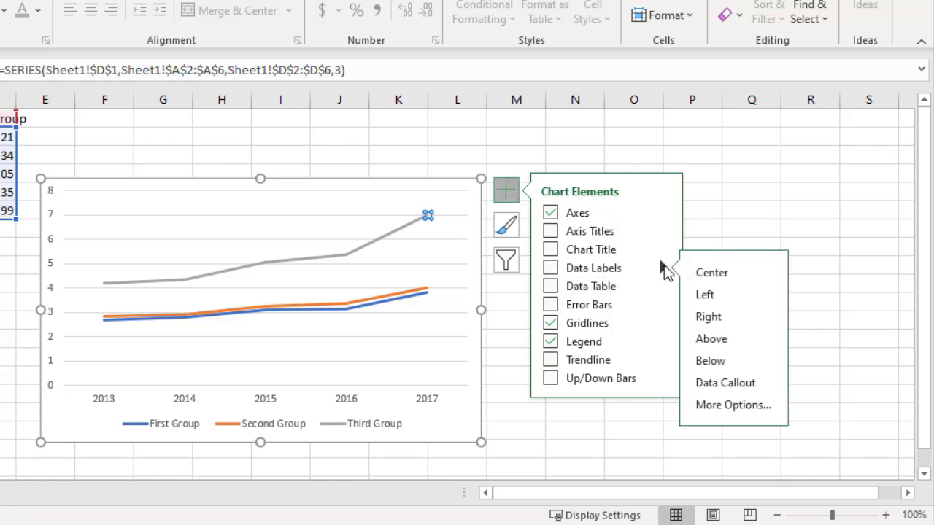
{"action": "left_click", "coordinate": [727, 405]}
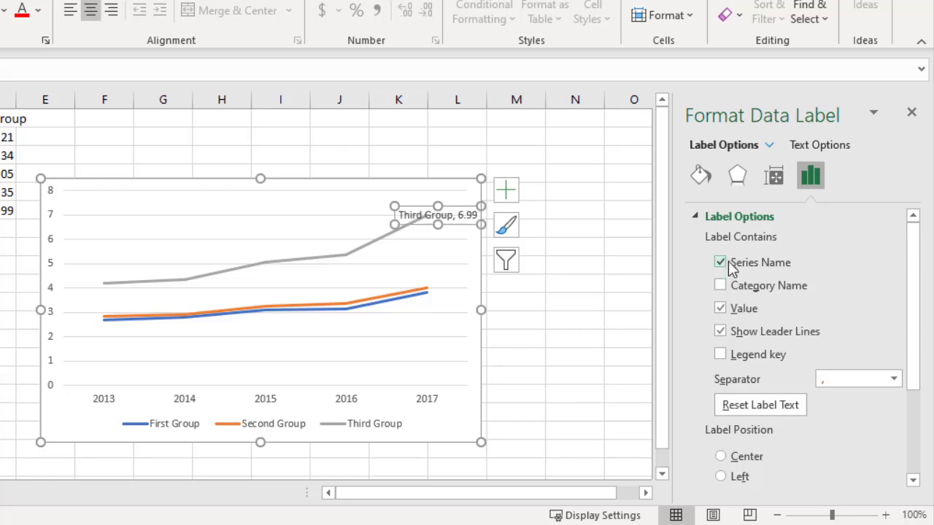
Make the Third Group label show only the series name, without value or leader lines, and close the label formatting options
{"action": "left_click", "coordinate": [722, 309]}
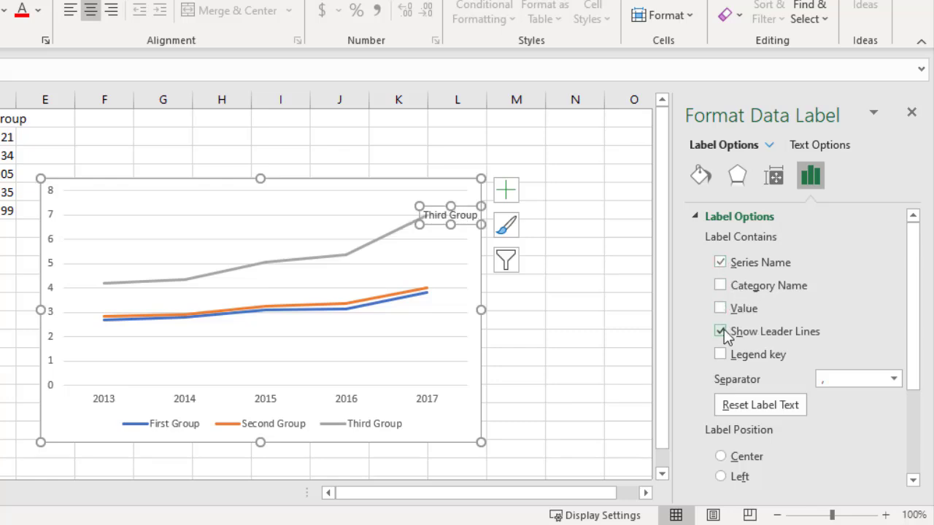
{"action": "left_click", "coordinate": [721, 331]}
{"action": "scroll", "coordinate": [766, 315], "scroll_direction": "down", "scroll_amount": 3}
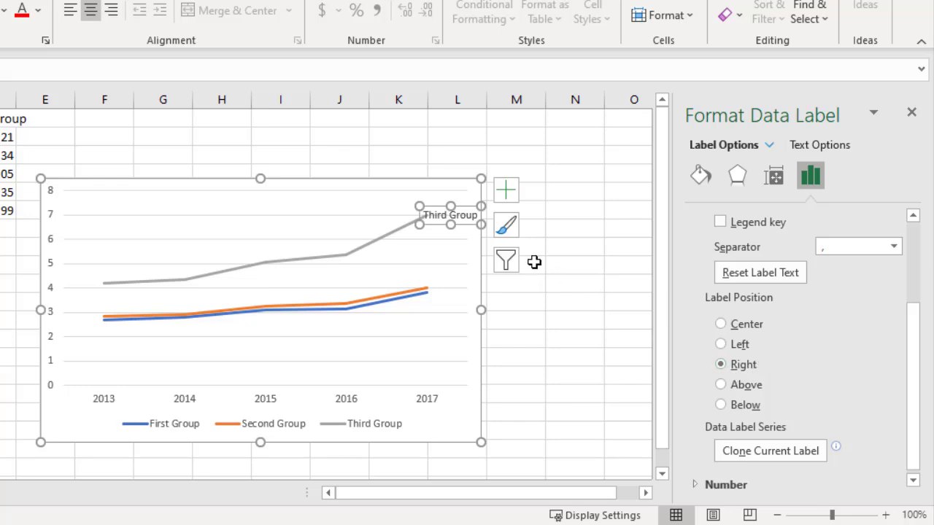
{"action": "left_click", "coordinate": [911, 114]}
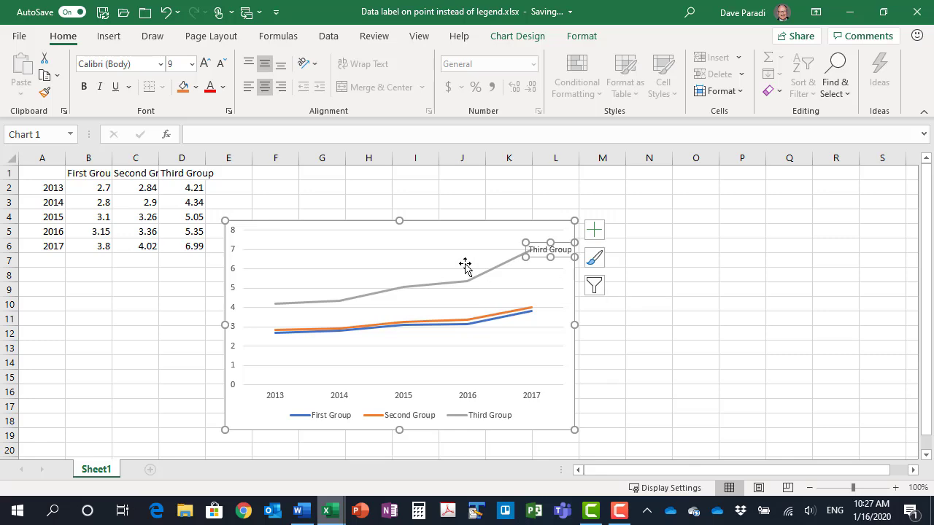
Extend the line chart's source data down by one blank row to row 7 to make room beside the lines
{"action": "left_click", "coordinate": [367, 227]}
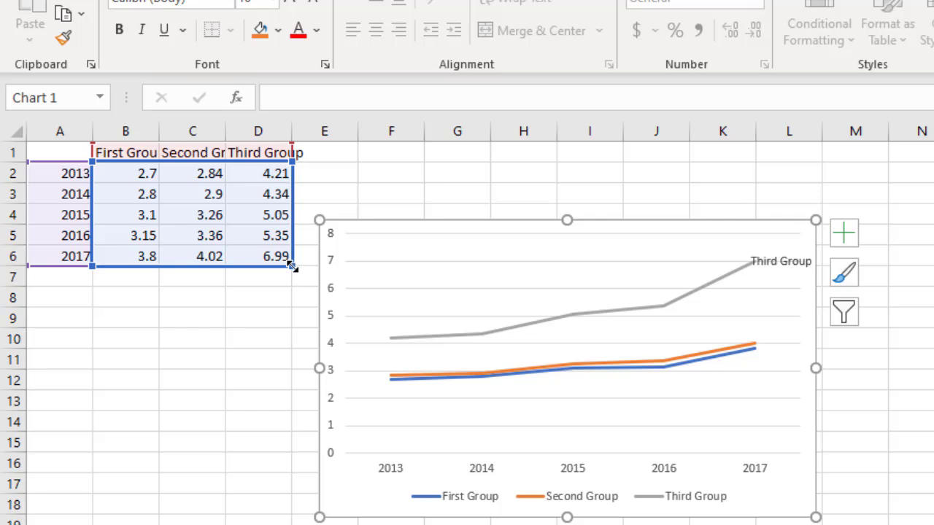
{"action": "left_click_drag", "start_coordinate": [291, 268], "coordinate": [291, 286]}
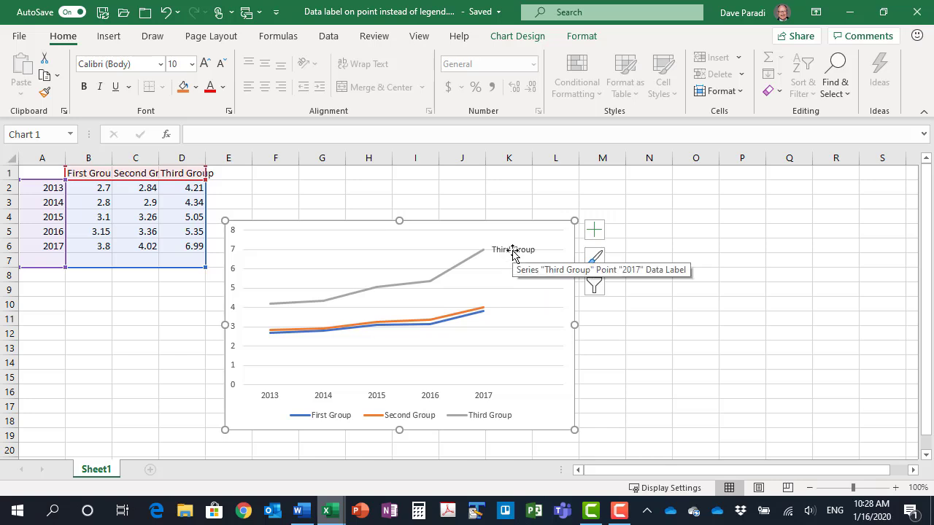
Set the Third Group data label's font colour to Gray, Accent 3 and make it bold
{"action": "left_click", "coordinate": [512, 252]}
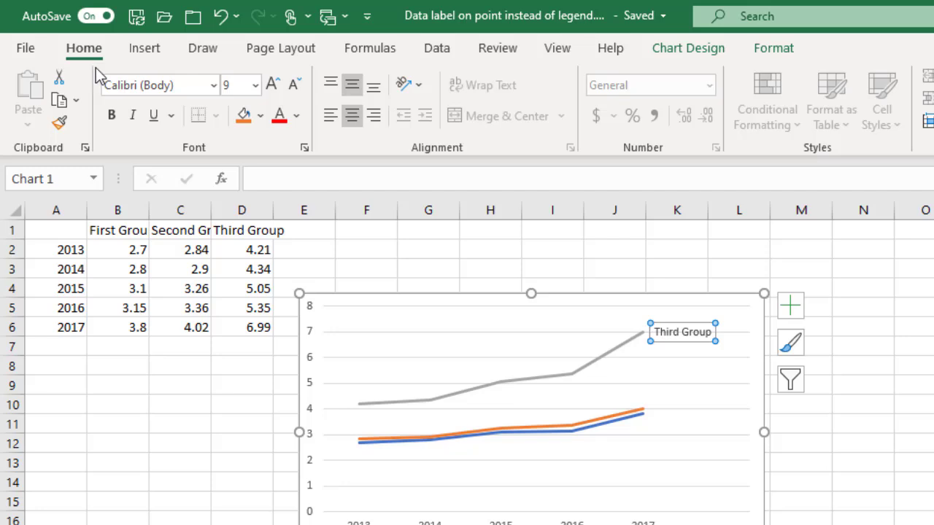
{"action": "left_click", "coordinate": [296, 119]}
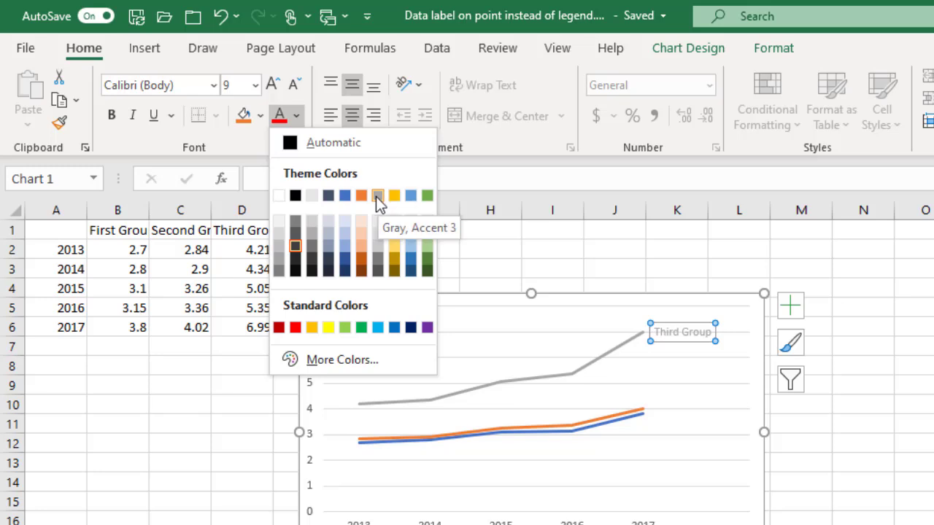
{"action": "left_click", "coordinate": [375, 196]}
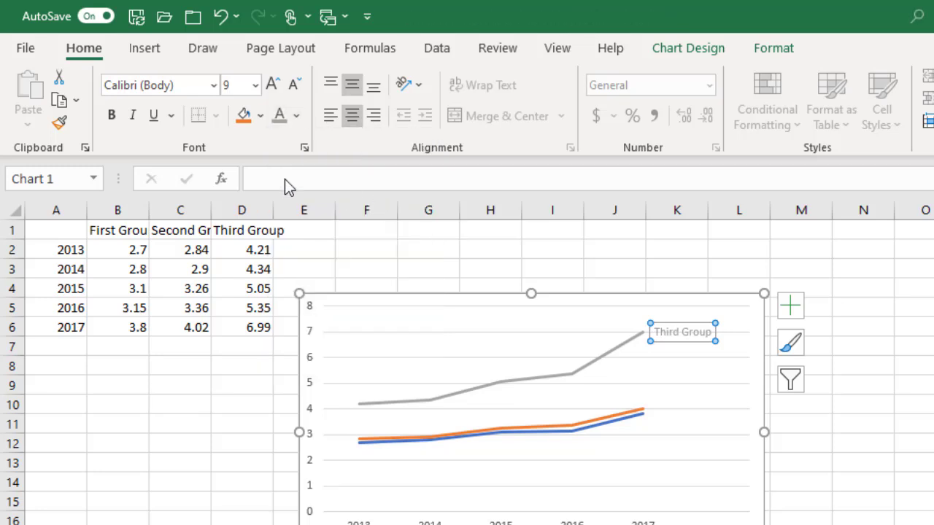
{"action": "left_click", "coordinate": [111, 119]}
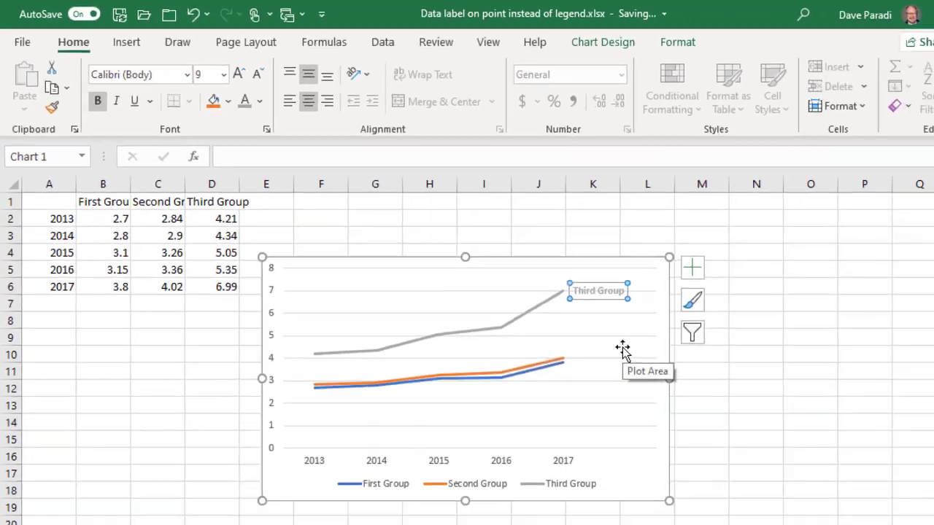
Add a data label to the Second Group line's 2017 point showing only the series name, without value or leader lines
{"action": "left_click", "coordinate": [562, 360]}
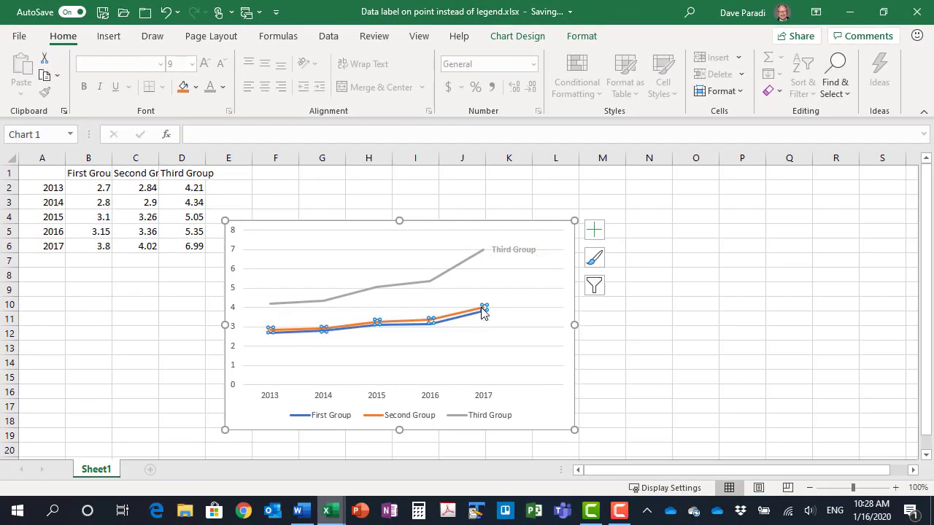
{"action": "left_click", "coordinate": [483, 309]}
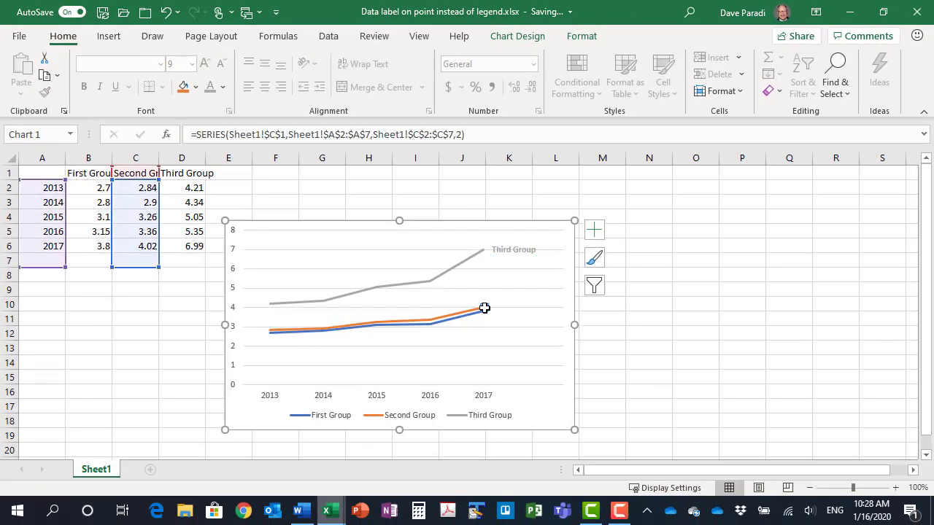
{"action": "left_click", "coordinate": [593, 233]}
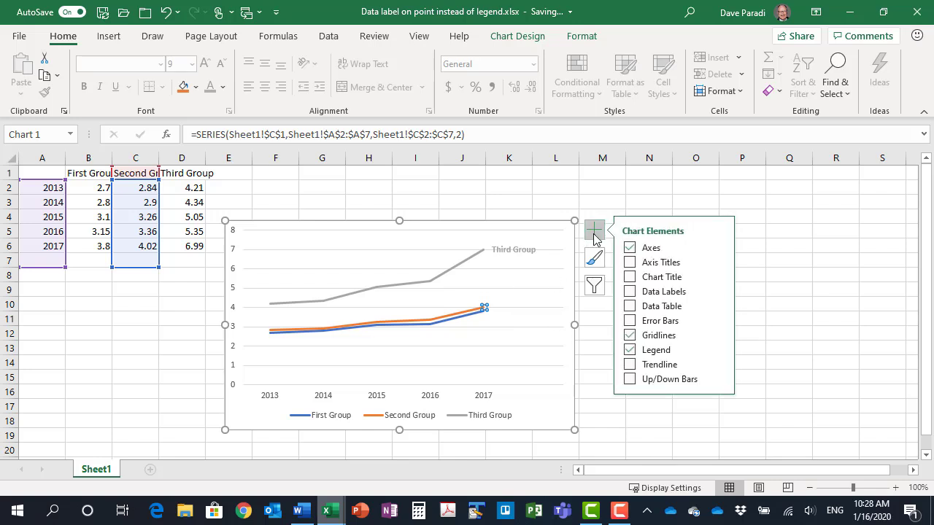
{"action": "left_click", "coordinate": [722, 291]}
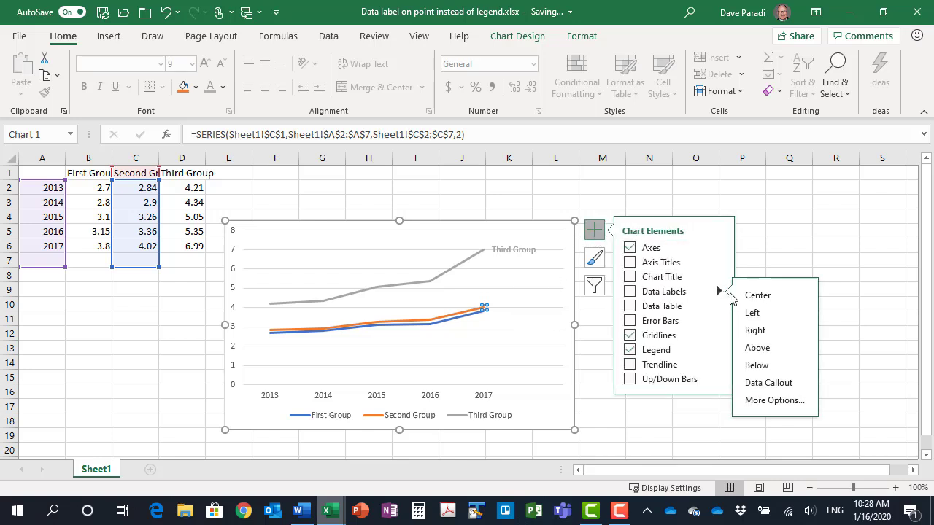
{"action": "left_click", "coordinate": [777, 399]}
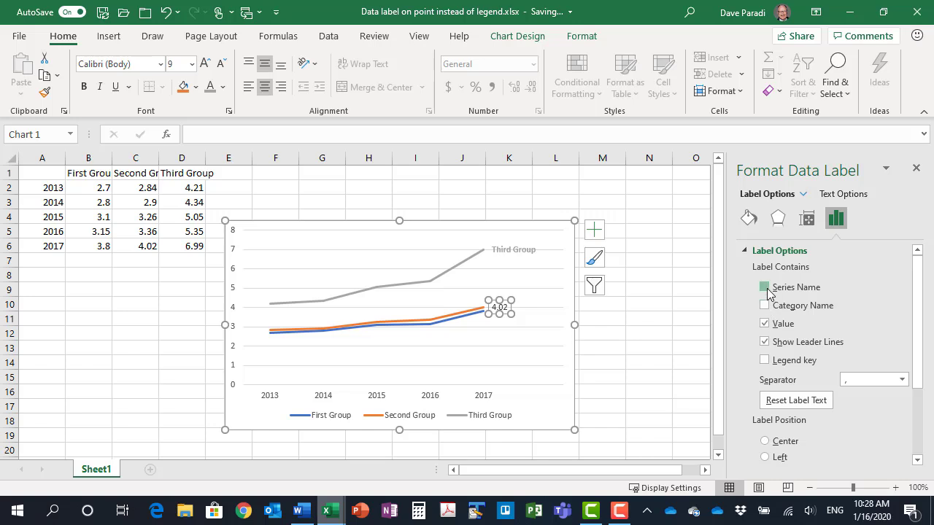
{"action": "left_click", "coordinate": [763, 286]}
{"action": "left_click", "coordinate": [765, 323]}
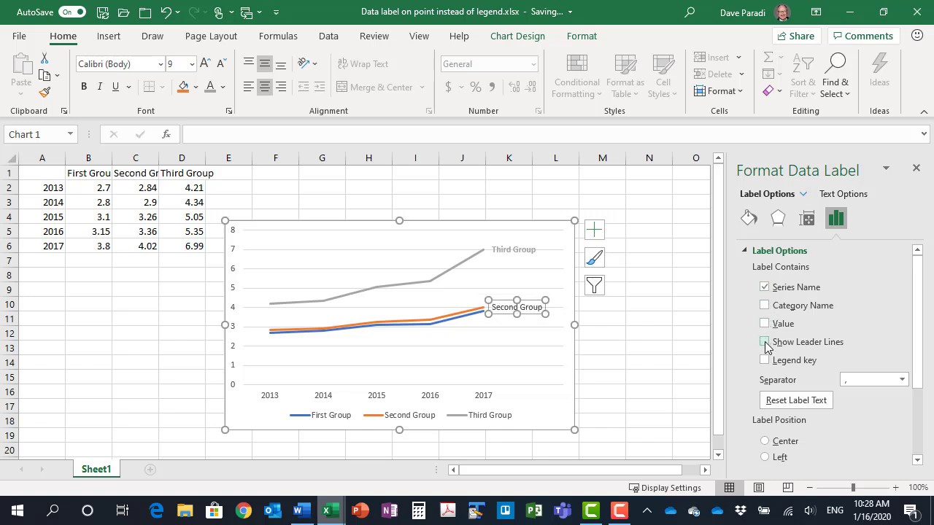
Close the label formatting options, then set the Second Group data label's font to the orange theme colour and make it bold
{"action": "left_click", "coordinate": [916, 170]}
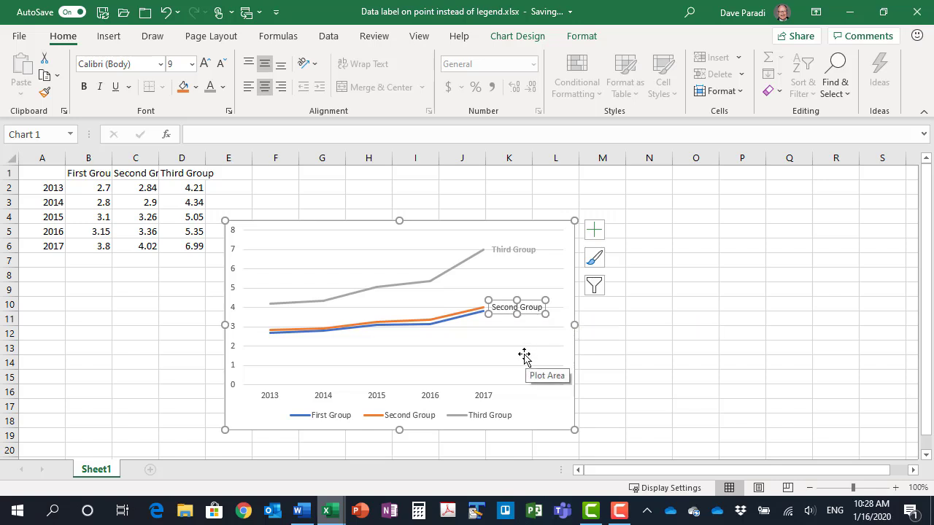
{"action": "left_click", "coordinate": [223, 87]}
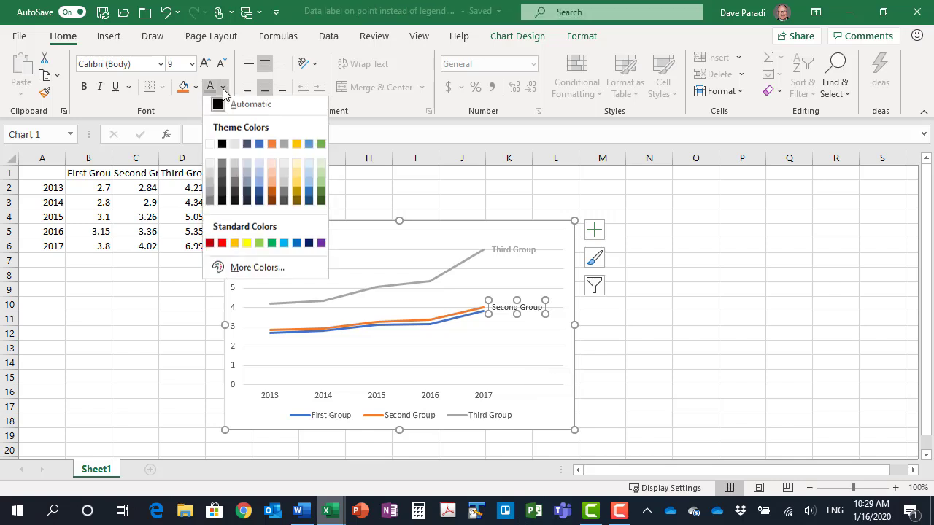
{"action": "left_click", "coordinate": [272, 147]}
{"action": "left_click", "coordinate": [83, 86]}
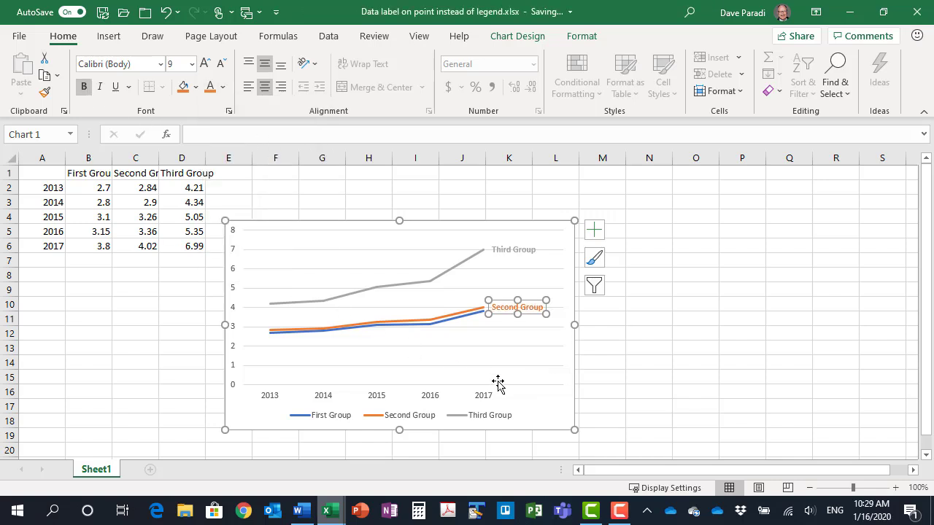
Remove the legend from the line chart and close the chart elements list
{"action": "left_click", "coordinate": [594, 230]}
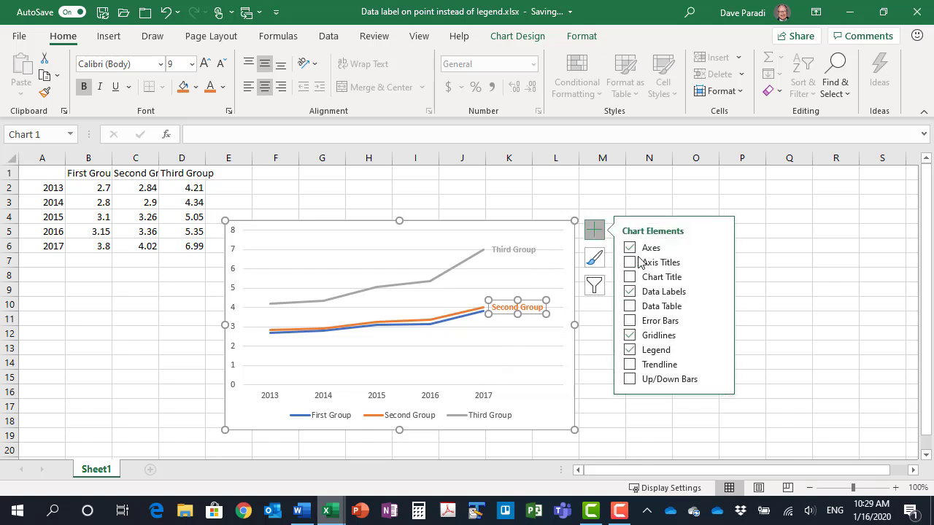
{"action": "left_click", "coordinate": [630, 350]}
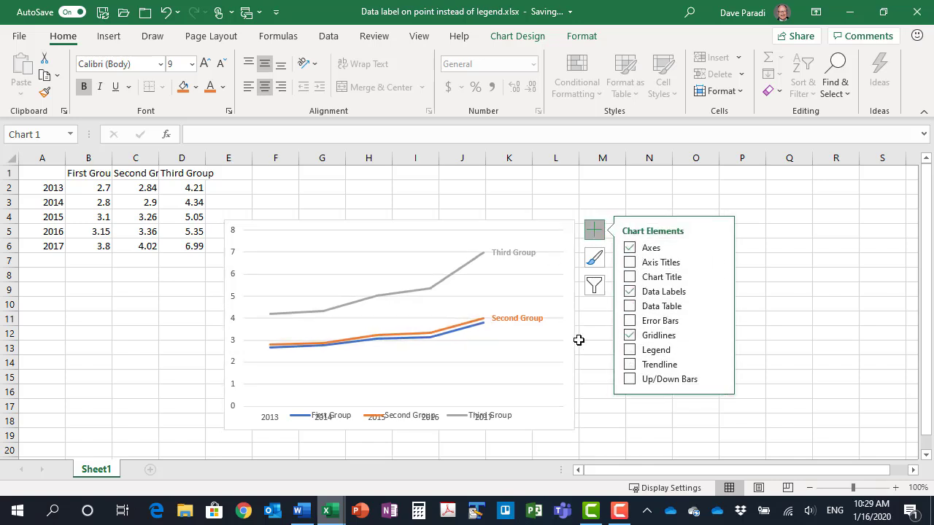
{"action": "left_click", "coordinate": [594, 230]}
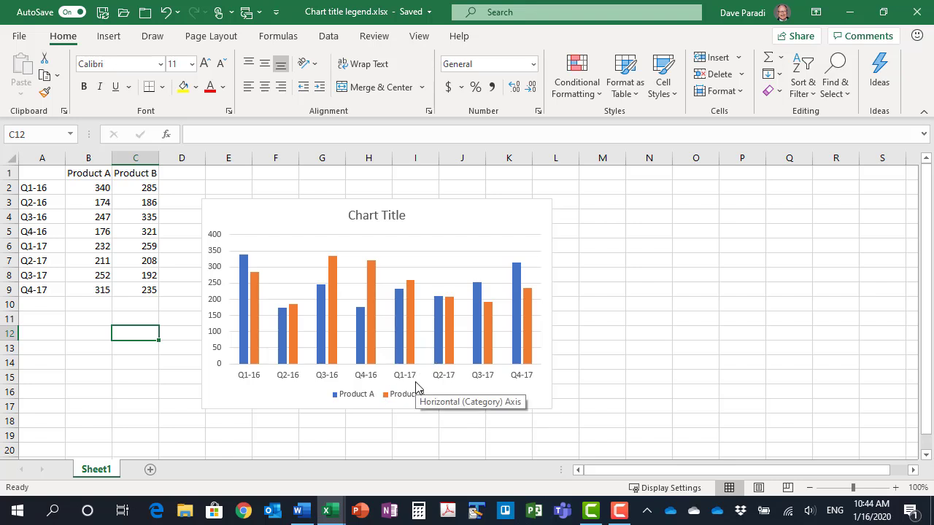
Replace the column chart's placeholder title with "Sales of Product A and Product B"
{"action": "left_click", "coordinate": [388, 216]}
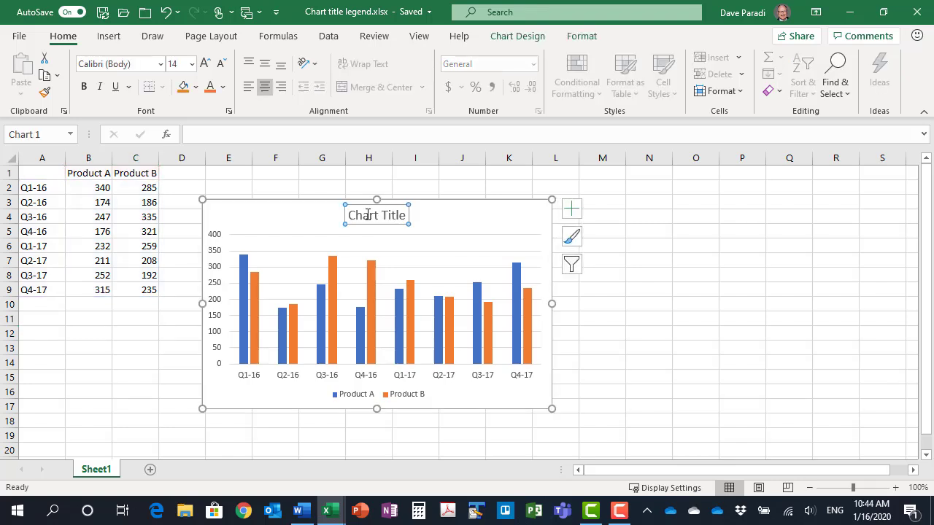
{"action": "left_click_drag", "start_coordinate": [351, 216], "coordinate": [404, 221]}
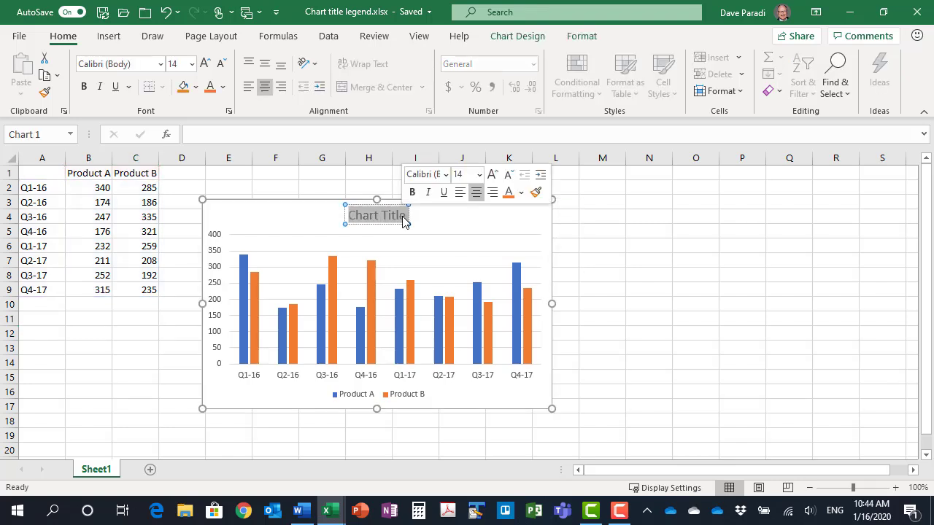
{"action": "type", "text": "Sale"}
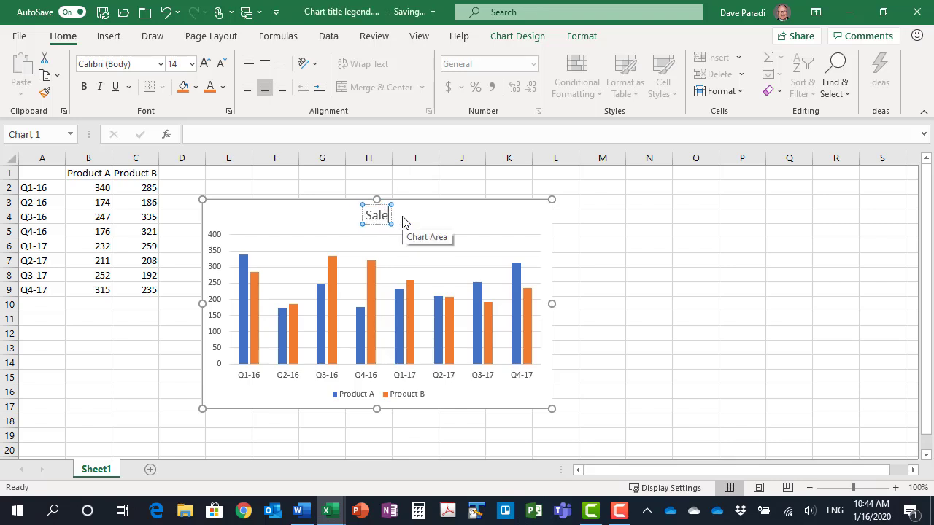
{"action": "type", "text": "s of Prod"}
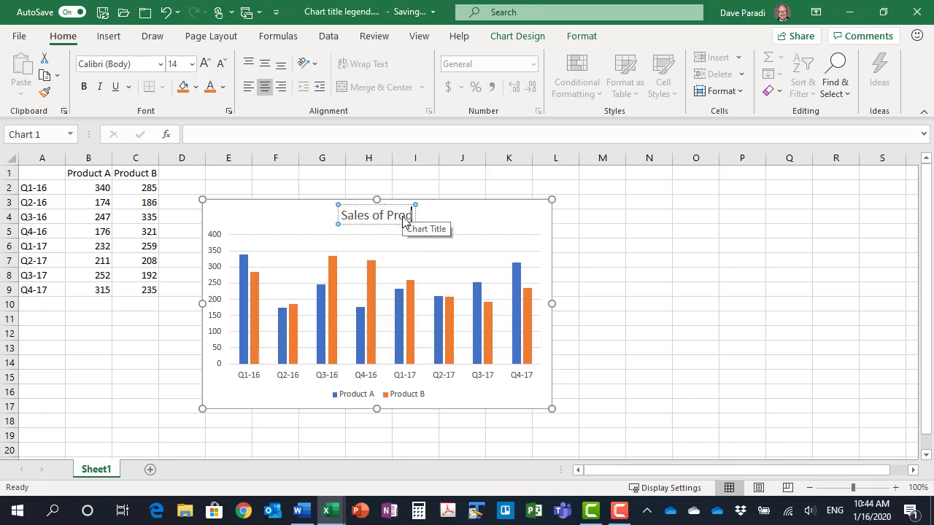
{"action": "type", "text": "uct A and"}
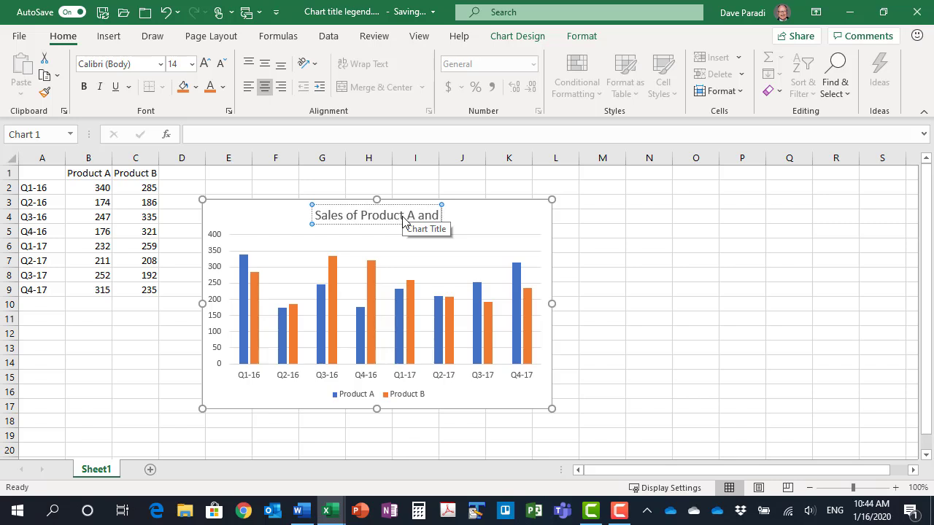
{"action": "type", "text": " Product B"}
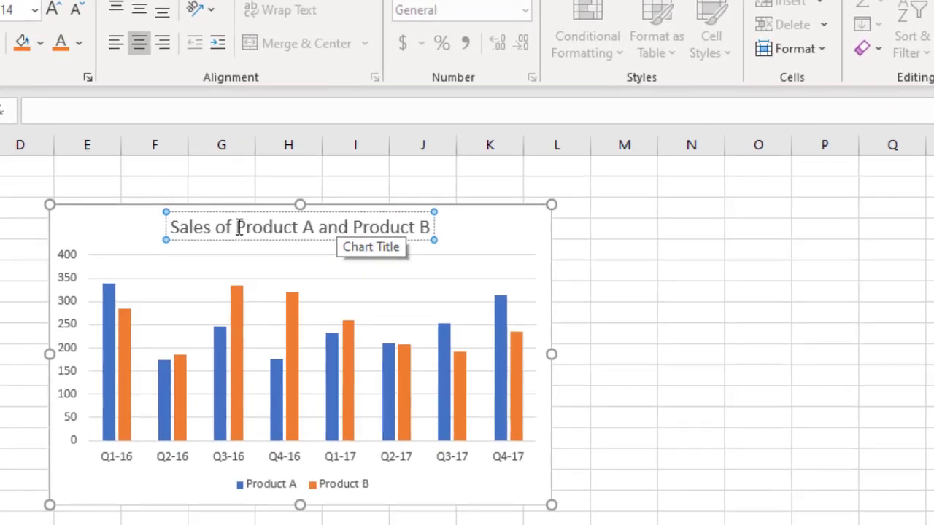
Format the words "Product A" in the chart title in the blue theme colour of its columns, bold, at size 16
{"action": "left_click_drag", "start_coordinate": [333, 215], "coordinate": [373, 217]}
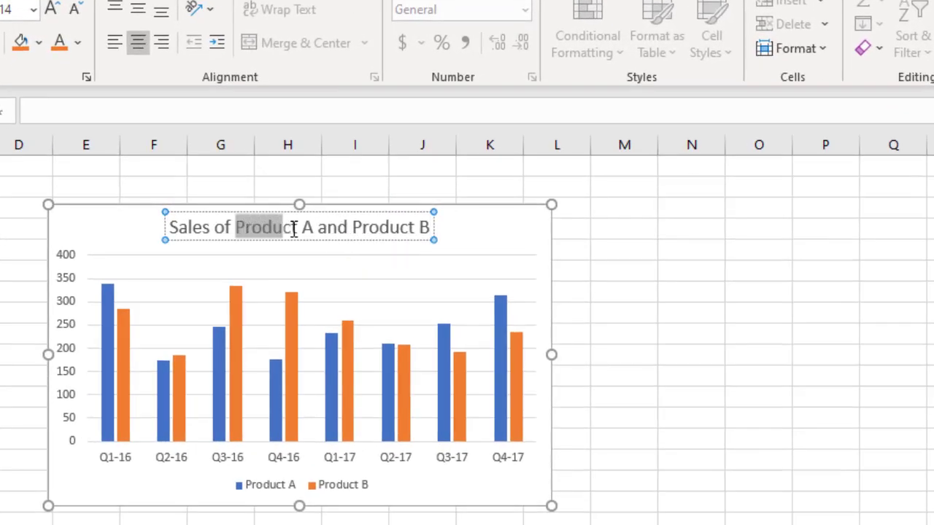
{"action": "left_click_drag", "start_coordinate": [294, 229], "coordinate": [312, 229]}
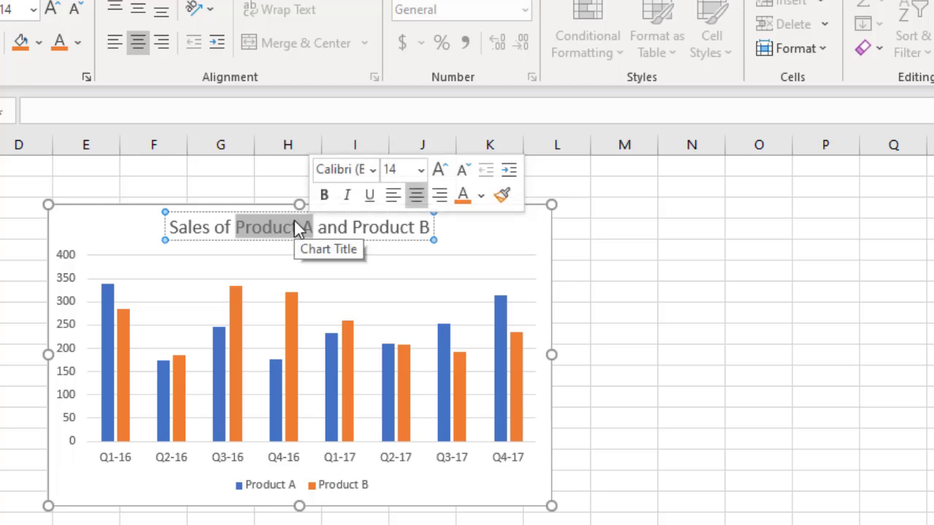
{"action": "left_click", "coordinate": [481, 196]}
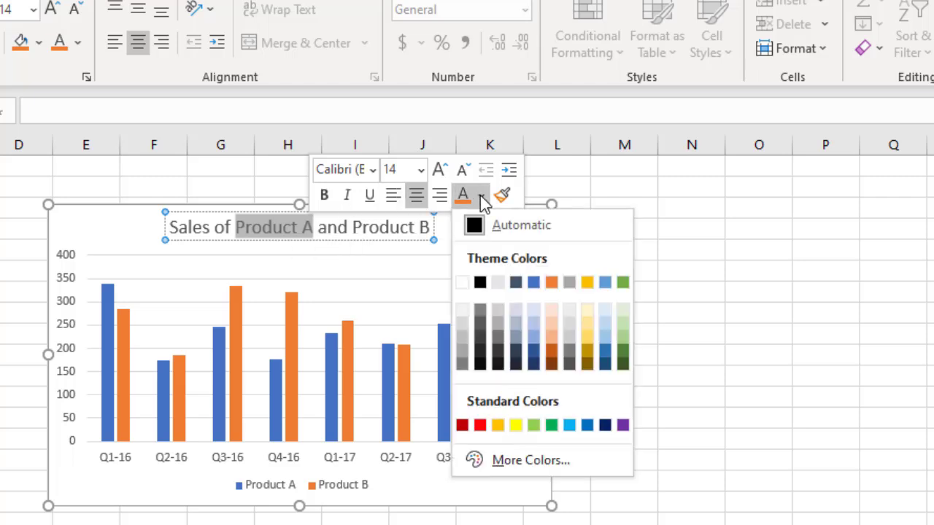
{"action": "left_click", "coordinate": [533, 283]}
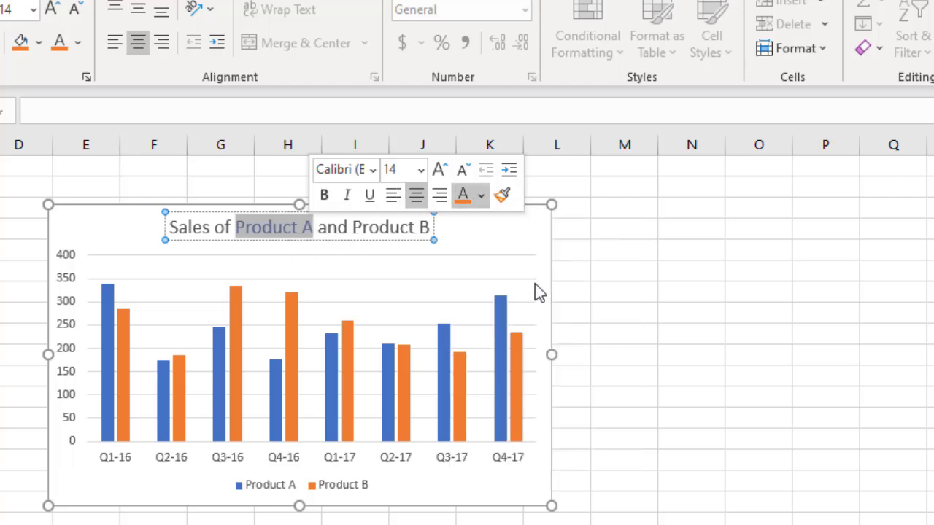
{"action": "left_click", "coordinate": [324, 195]}
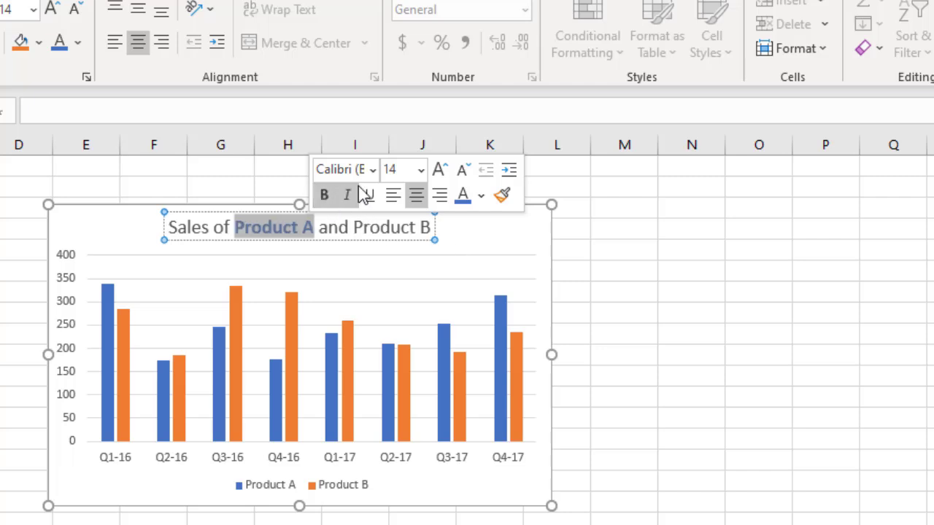
{"action": "left_click", "coordinate": [422, 171]}
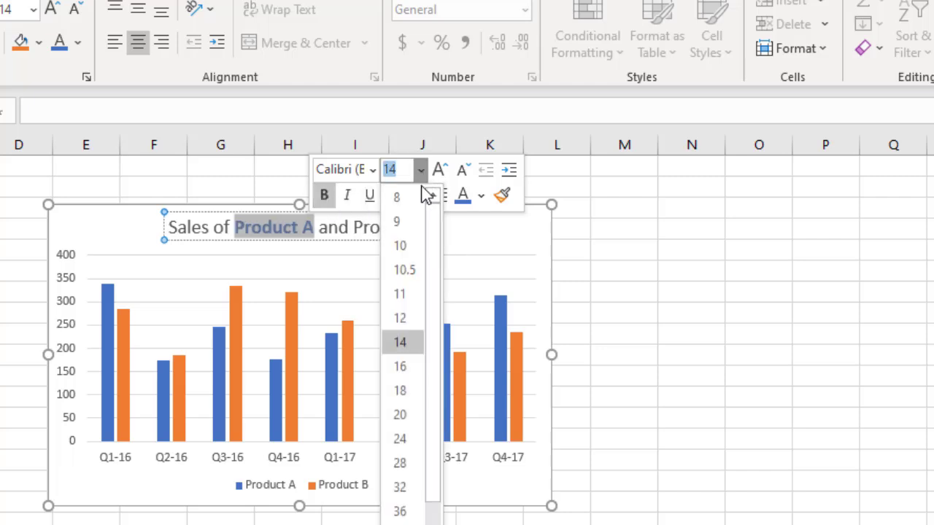
{"action": "left_click", "coordinate": [401, 367]}
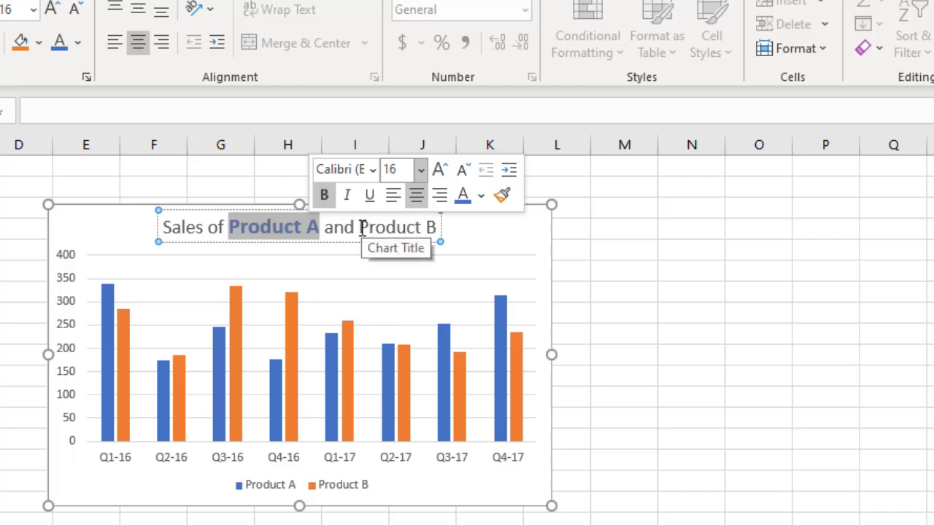
Format the words "Product B" in the chart title in the orange theme colour of its columns, bold, at size 16
{"action": "left_click_drag", "start_coordinate": [359, 229], "coordinate": [438, 241]}
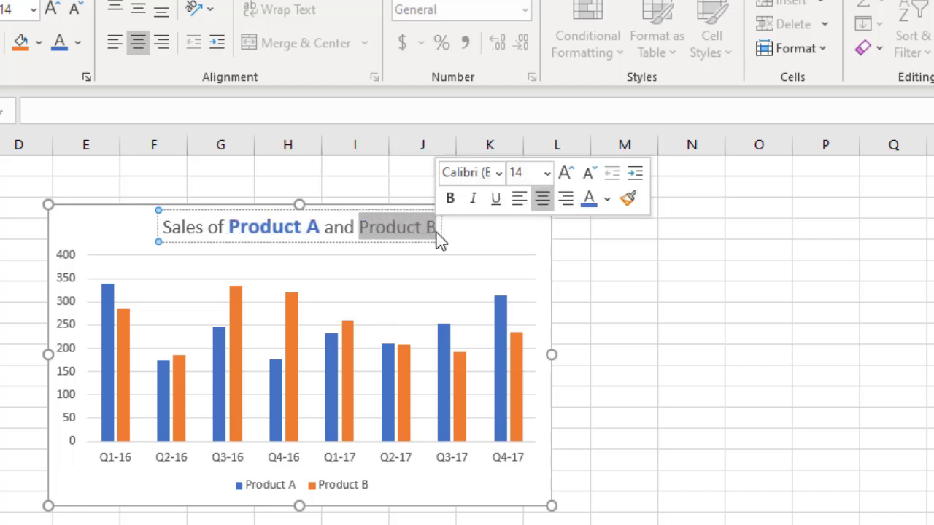
{"action": "left_click", "coordinate": [609, 200]}
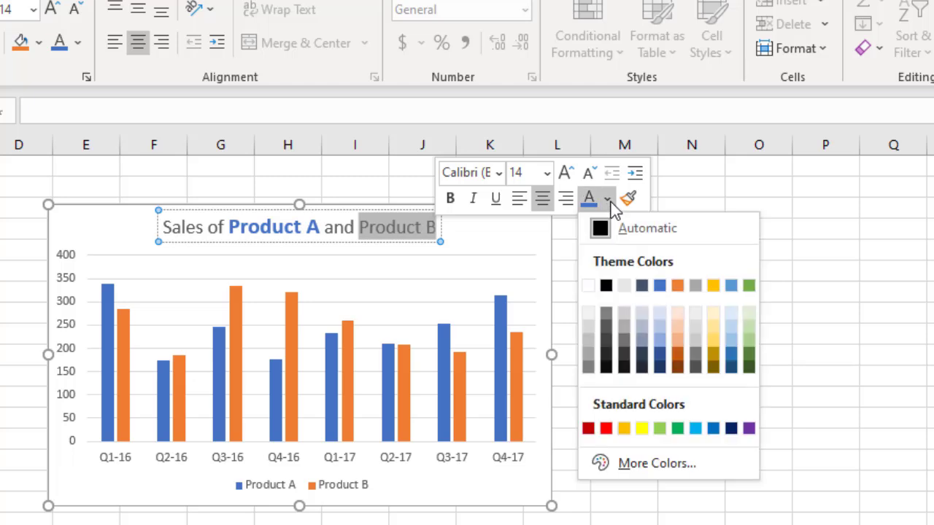
{"action": "left_click", "coordinate": [679, 287]}
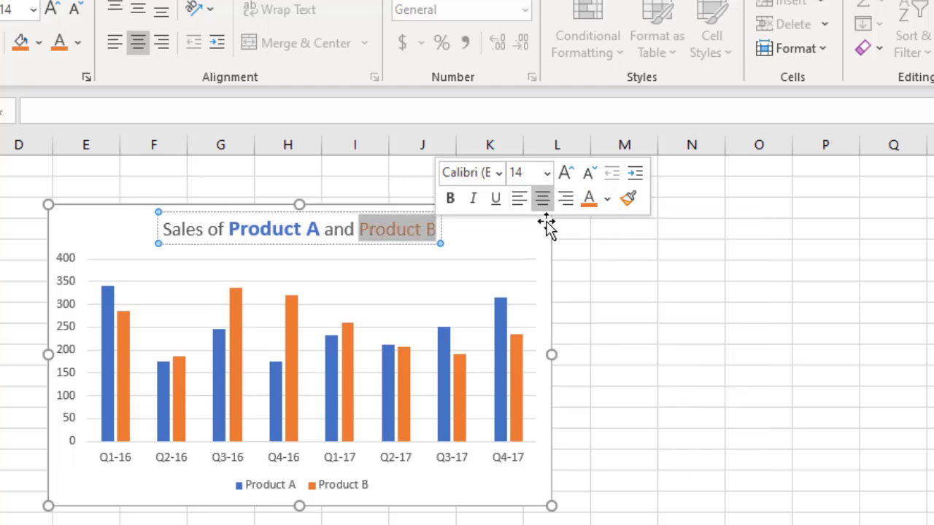
{"action": "left_click", "coordinate": [450, 198]}
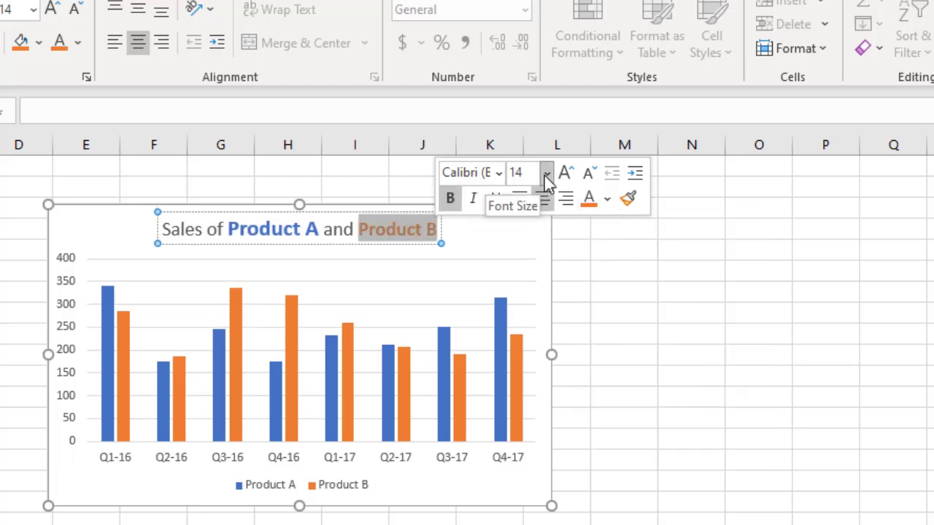
{"action": "left_click", "coordinate": [545, 173]}
{"action": "left_click", "coordinate": [532, 367]}
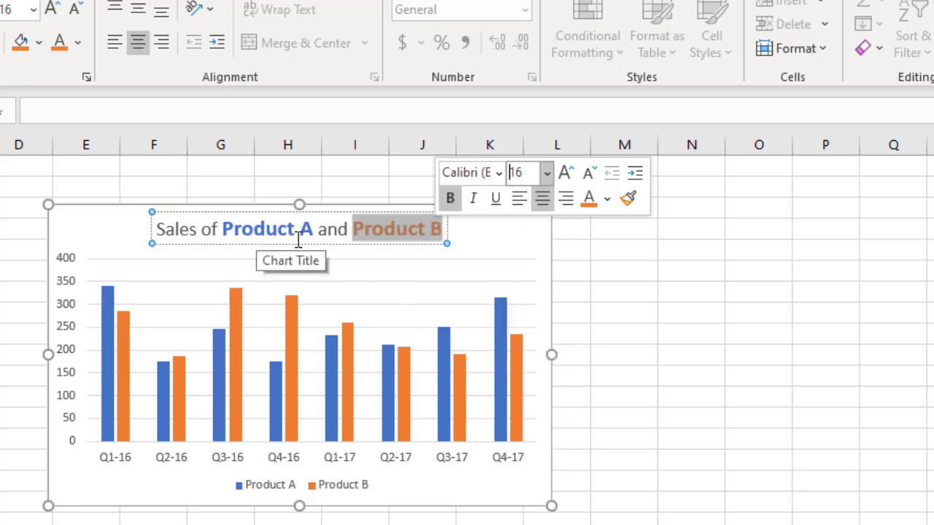
Remove the legend from the Product A and Product B column chart and close the chart elements list
{"action": "left_click", "coordinate": [554, 238]}
{"action": "left_click", "coordinate": [579, 218]}
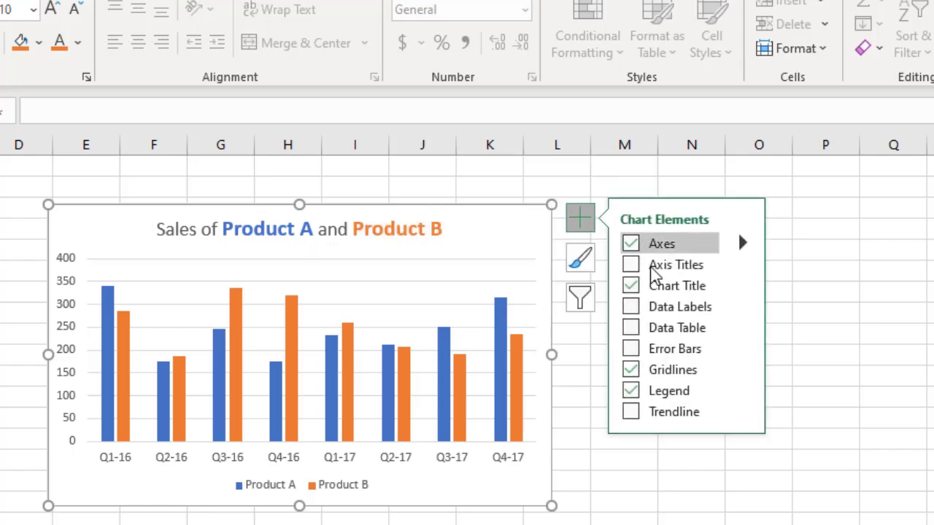
{"action": "left_click", "coordinate": [633, 396]}
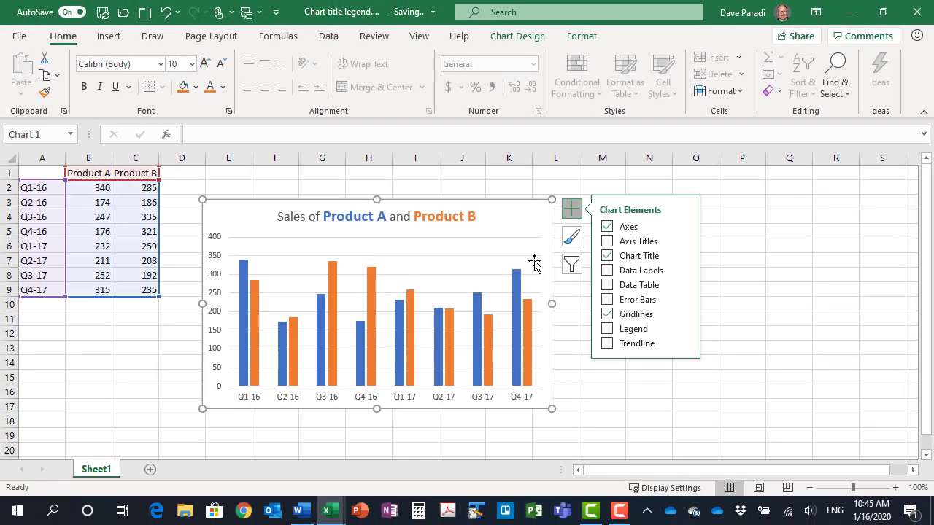
{"action": "left_click", "coordinate": [572, 210]}
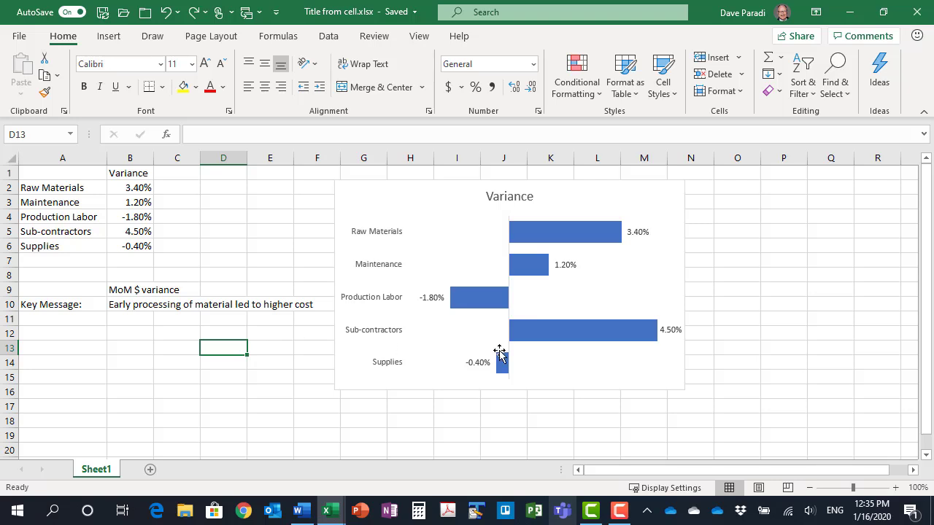
Link the Variance bar chart's title to the key message in cell B10 with the formula =Sheet1!$B$10
{"action": "mouse_move", "coordinate": [635, 336]}
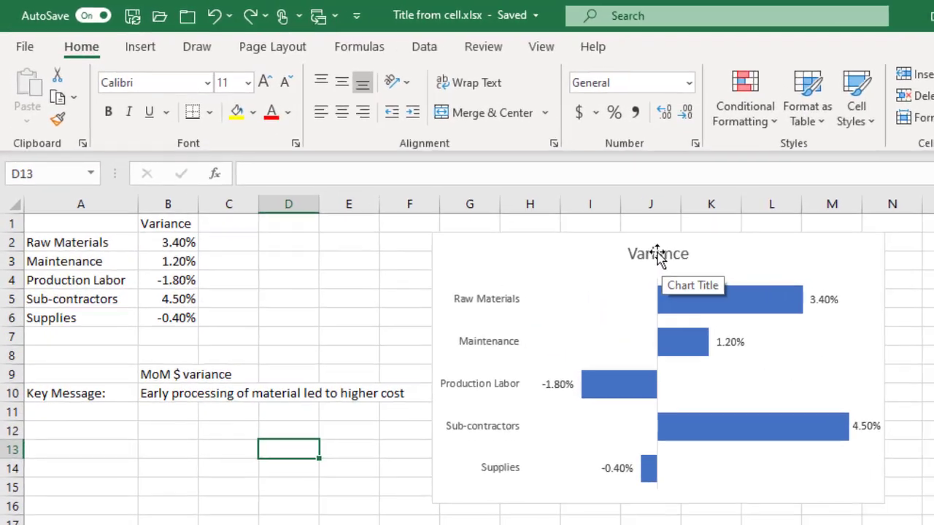
{"action": "left_click", "coordinate": [509, 196]}
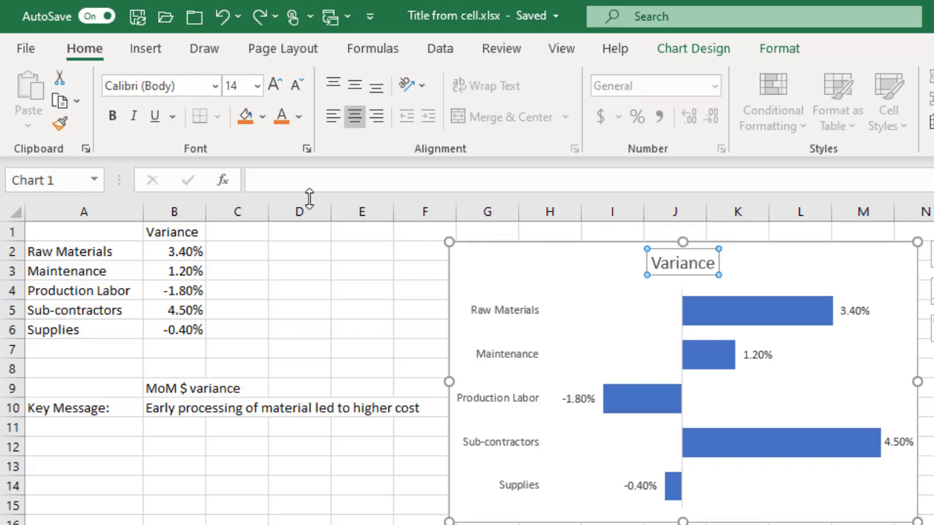
{"action": "left_click", "coordinate": [293, 182]}
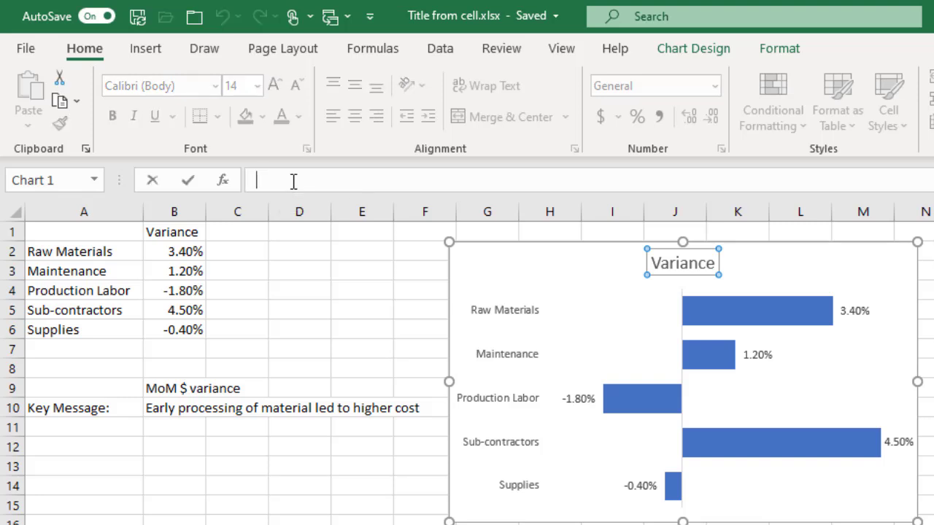
{"action": "type", "text": "="}
{"action": "left_click", "coordinate": [172, 410]}
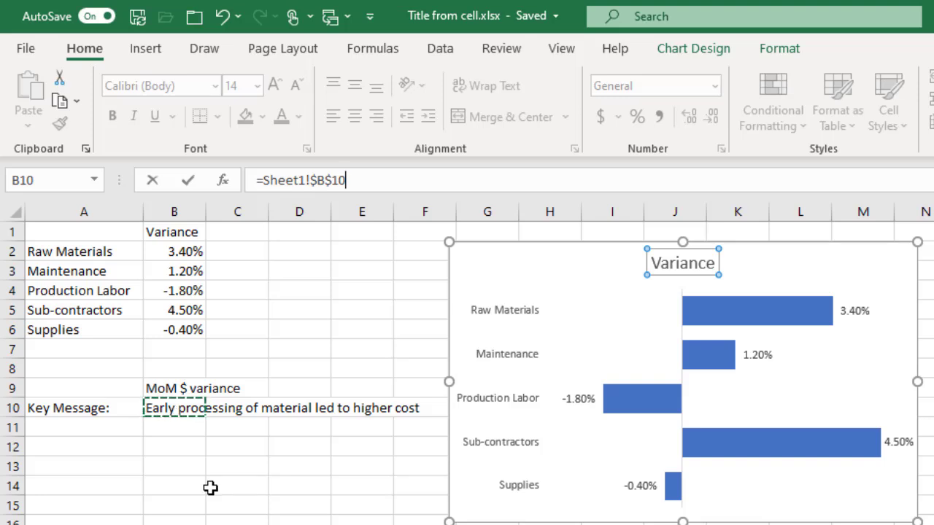
{"action": "key", "text": "Return"}
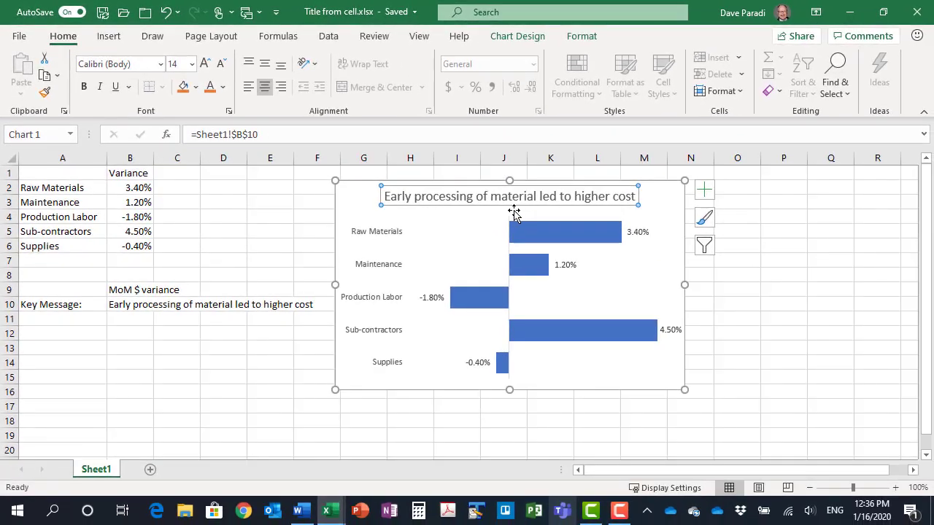
Add a primary horizontal axis title to the Variance bar chart
{"action": "left_click", "coordinate": [130, 291]}
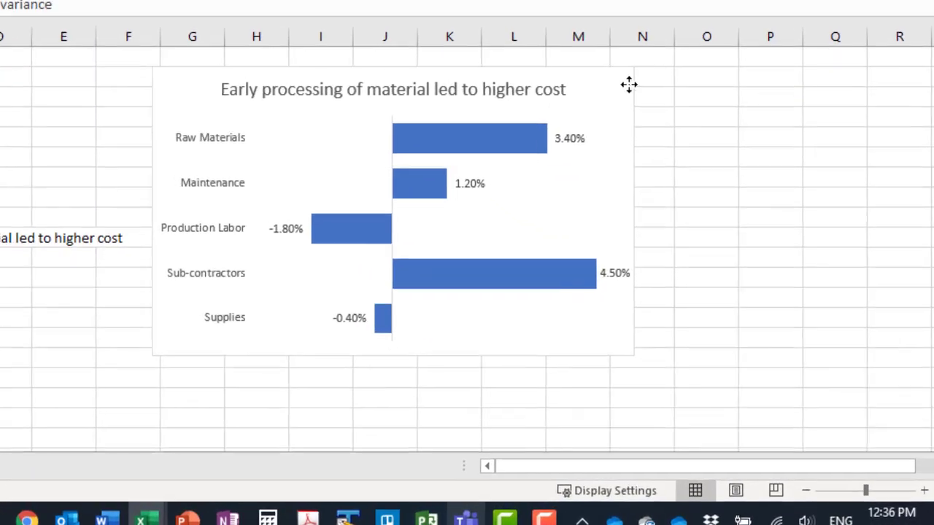
{"action": "left_click", "coordinate": [629, 85]}
{"action": "left_click", "coordinate": [661, 80]}
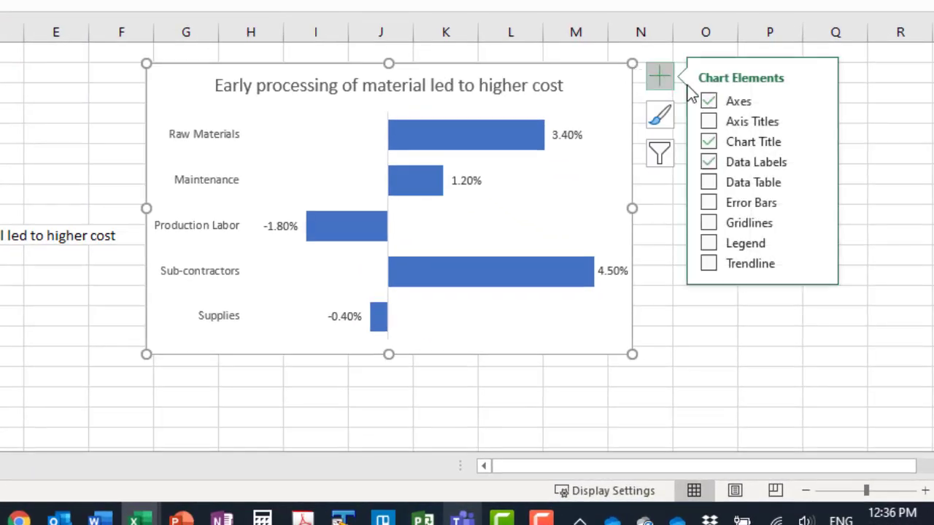
{"action": "left_click", "coordinate": [816, 121]}
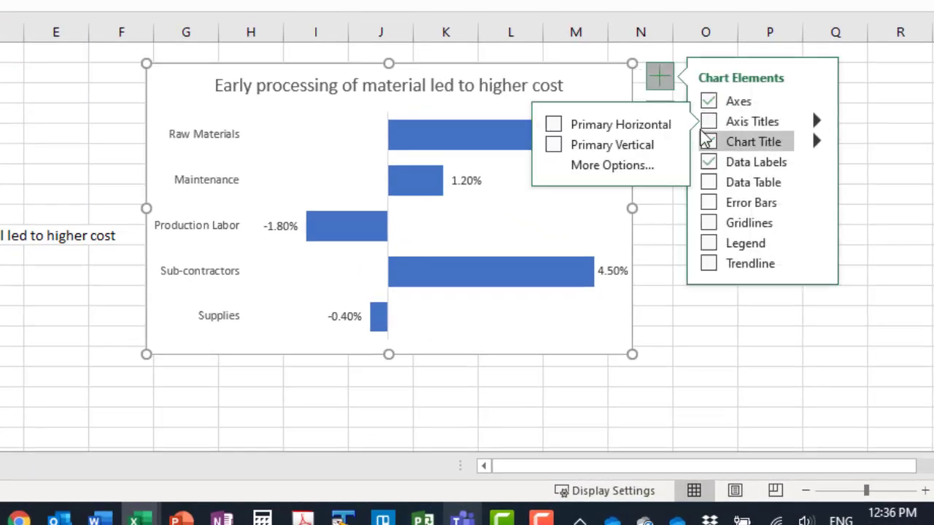
{"action": "left_click", "coordinate": [555, 124]}
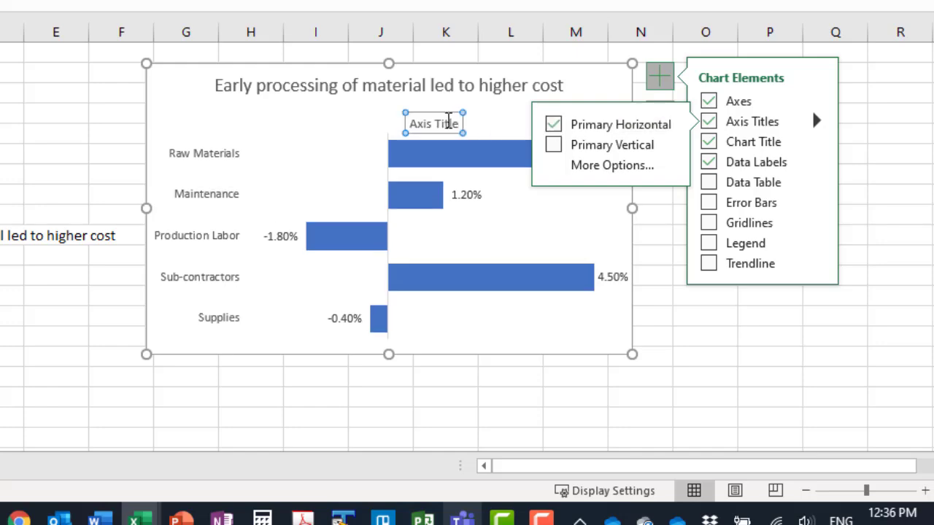
Link the horizontal axis title to the text in cell B9 with the formula =Sheet1!$B$9
{"action": "left_click", "coordinate": [428, 124]}
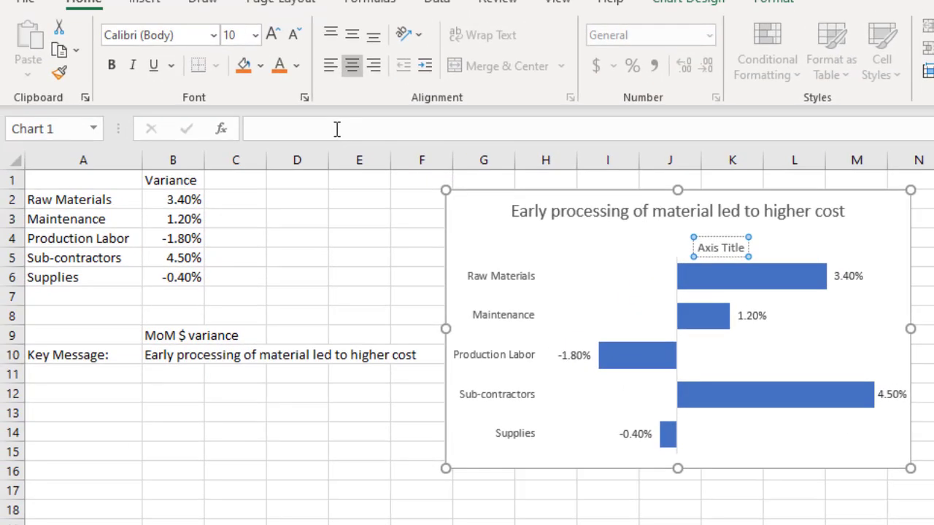
{"action": "left_click", "coordinate": [337, 128]}
{"action": "type", "text": "="}
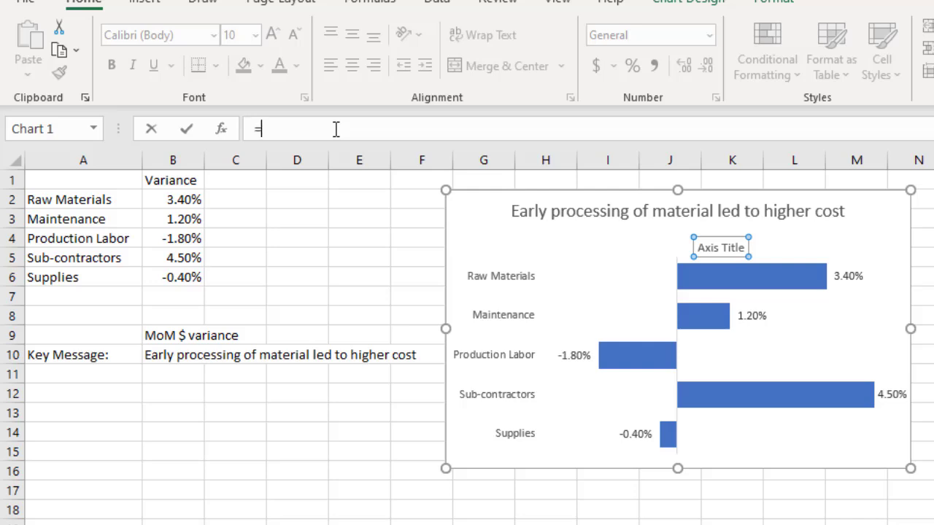
{"action": "left_click", "coordinate": [177, 333]}
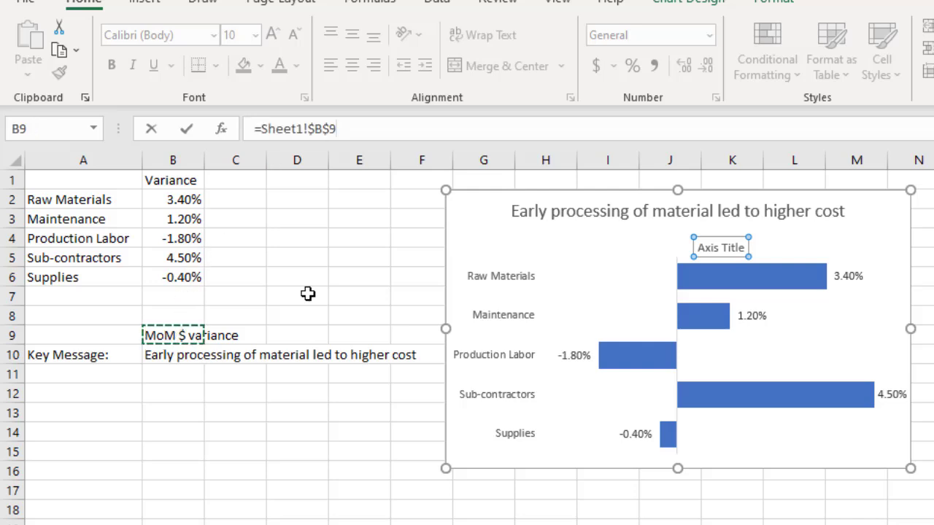
{"action": "key", "text": "Return"}
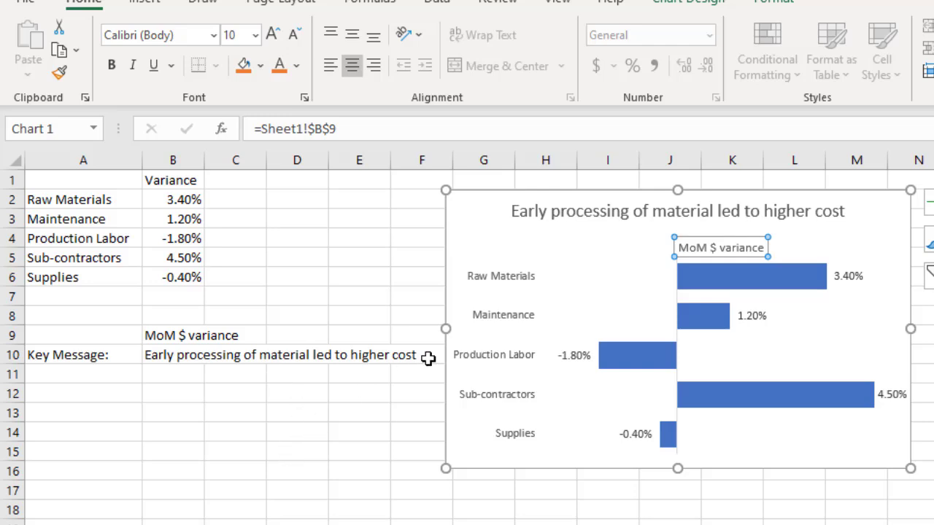
{"action": "left_click", "coordinate": [164, 341]}
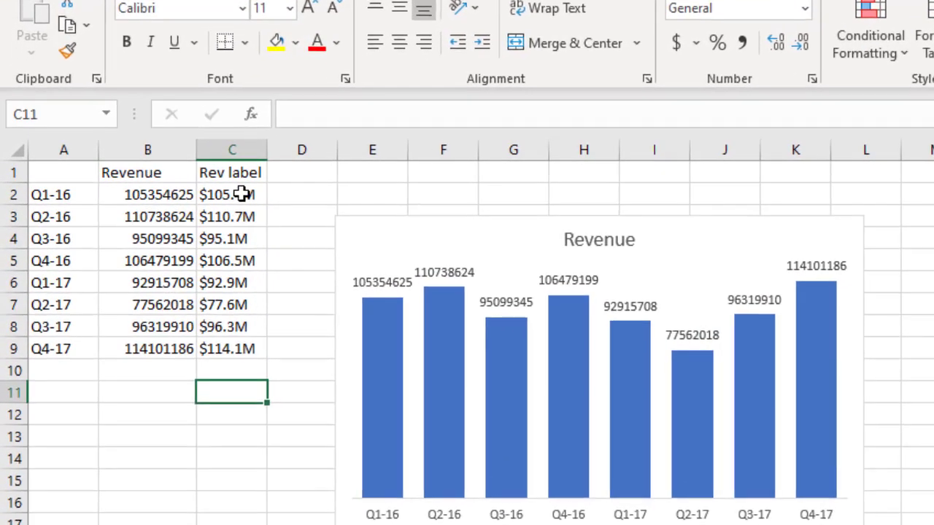
Examine the formulas that build the revenue labels in cells C2, C3 and C4
{"action": "left_click", "coordinate": [161, 188]}
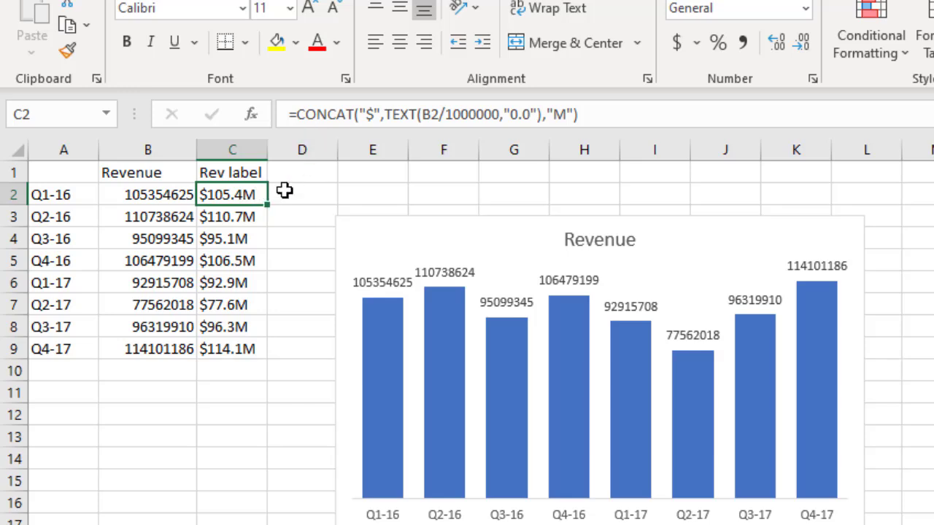
{"action": "left_click", "coordinate": [238, 218]}
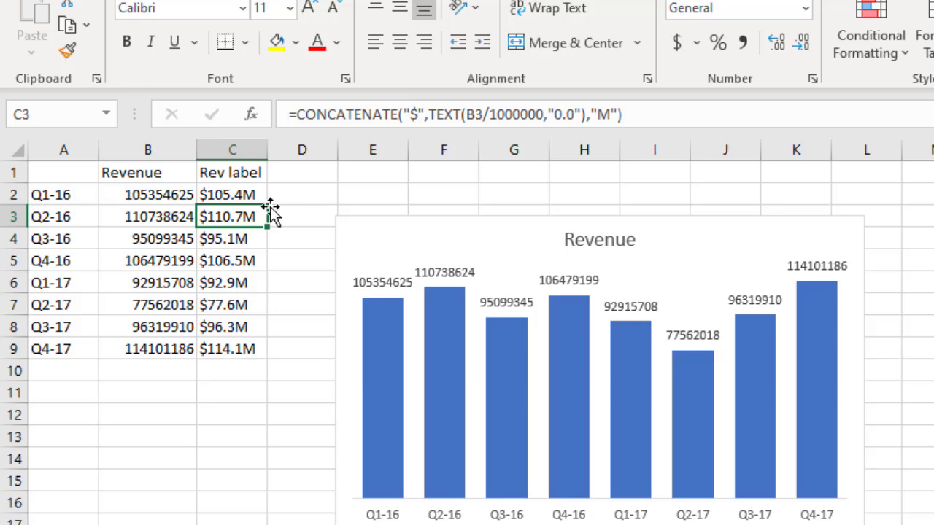
{"action": "left_click", "coordinate": [240, 239]}
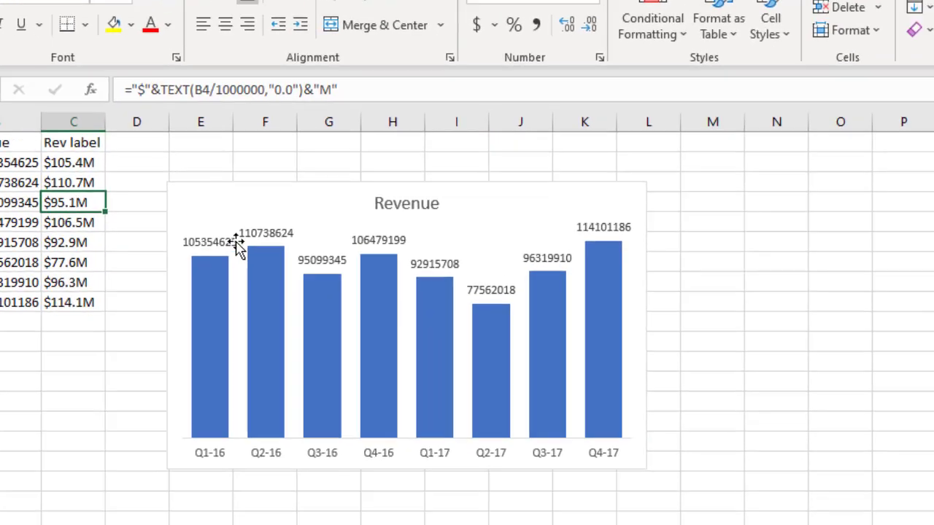
Show values from cells C2:C9 in the data labels of the Revenue column chart
{"action": "left_click", "coordinate": [237, 245]}
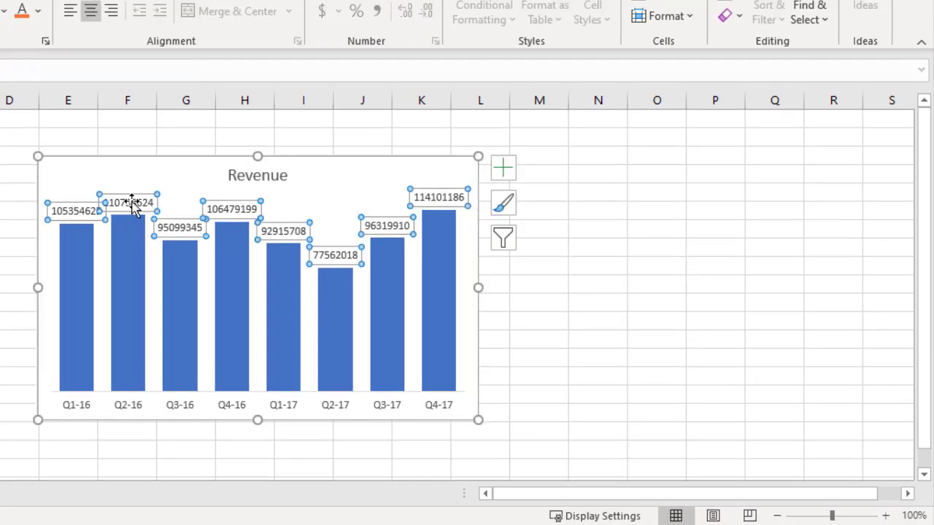
{"action": "double_click", "coordinate": [131, 206]}
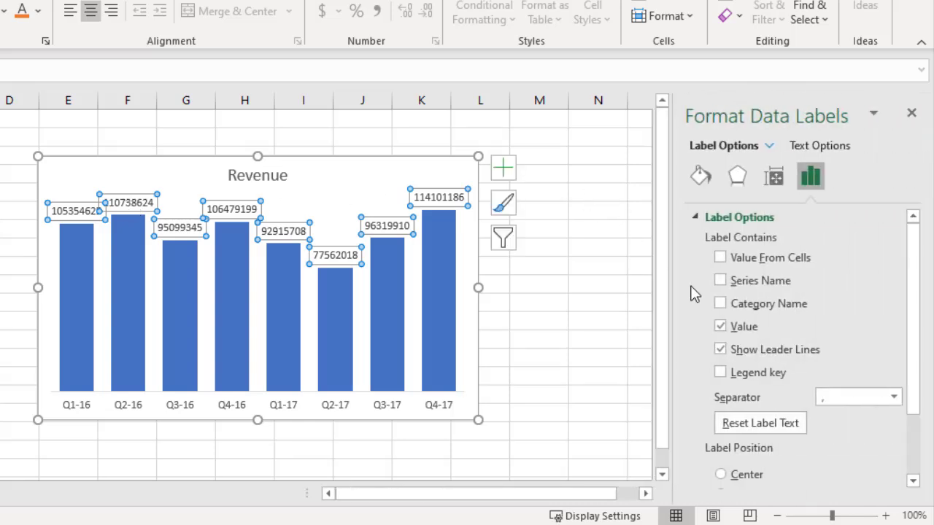
{"action": "left_click", "coordinate": [720, 259]}
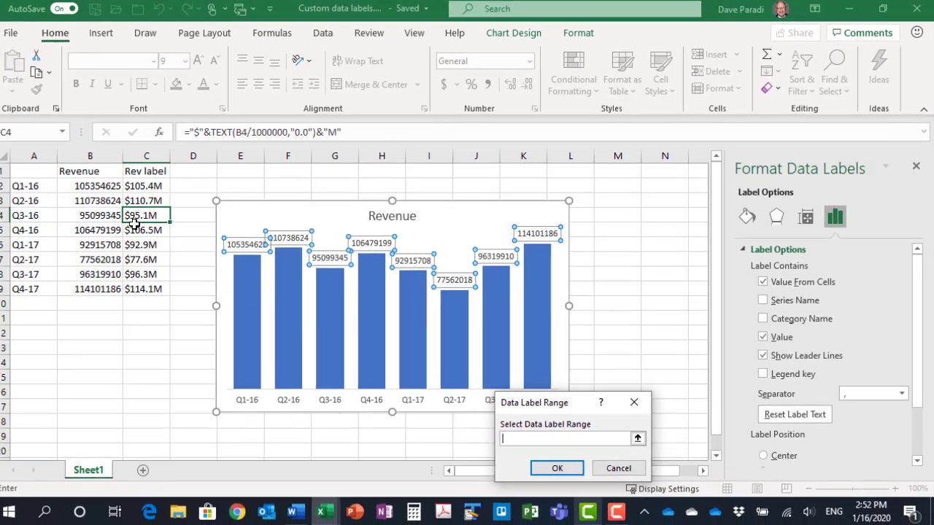
{"action": "left_click_drag", "start_coordinate": [160, 188], "coordinate": [147, 288]}
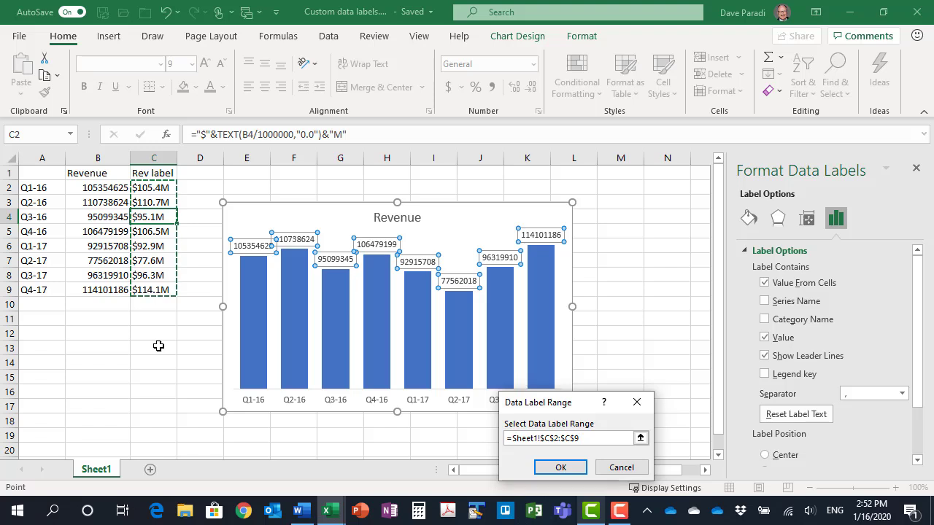
{"action": "left_click", "coordinate": [563, 464]}
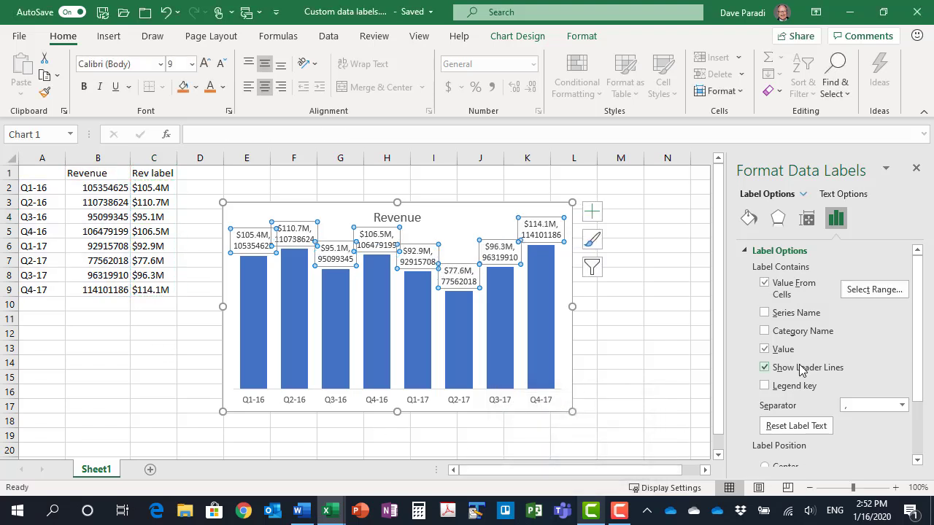
Turn off the original values and leader lines in the Revenue data labels and close the label formatting options
{"action": "left_click", "coordinate": [766, 349]}
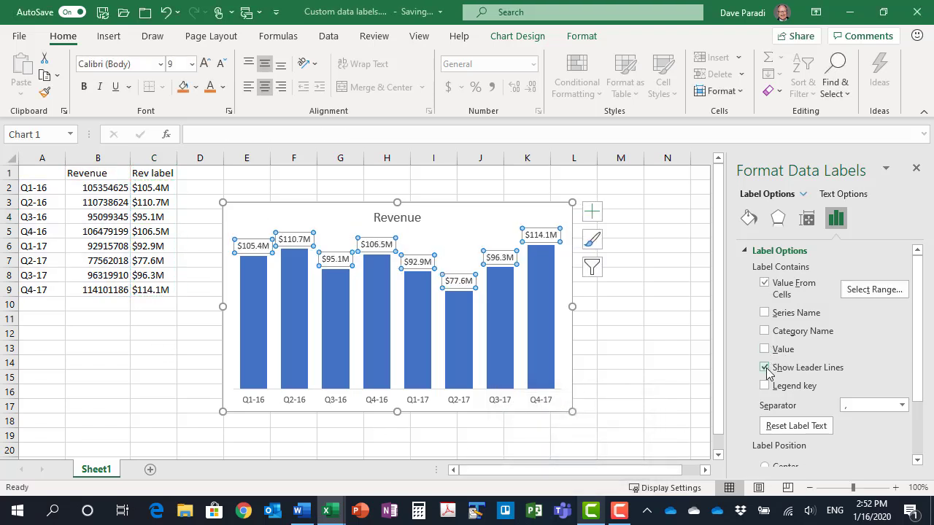
{"action": "left_click", "coordinate": [767, 367]}
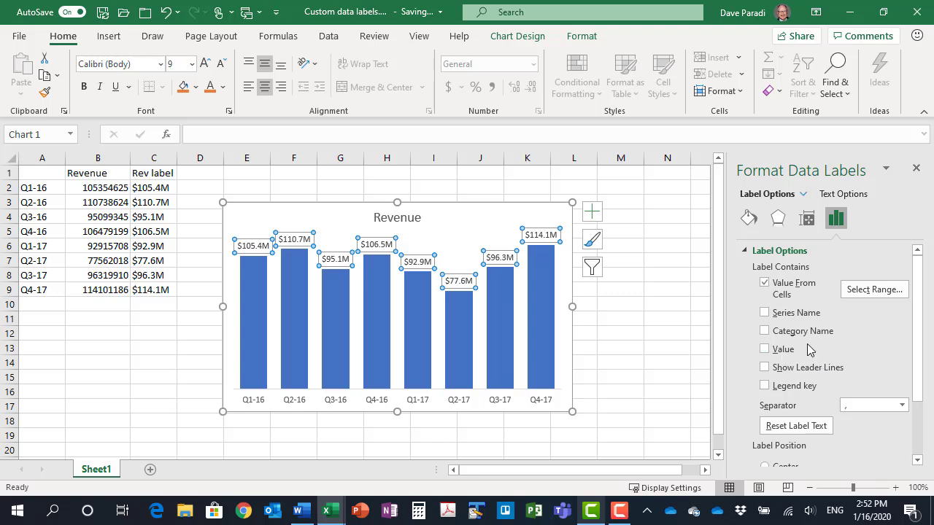
{"action": "left_click", "coordinate": [916, 170]}
{"action": "left_click", "coordinate": [636, 247]}
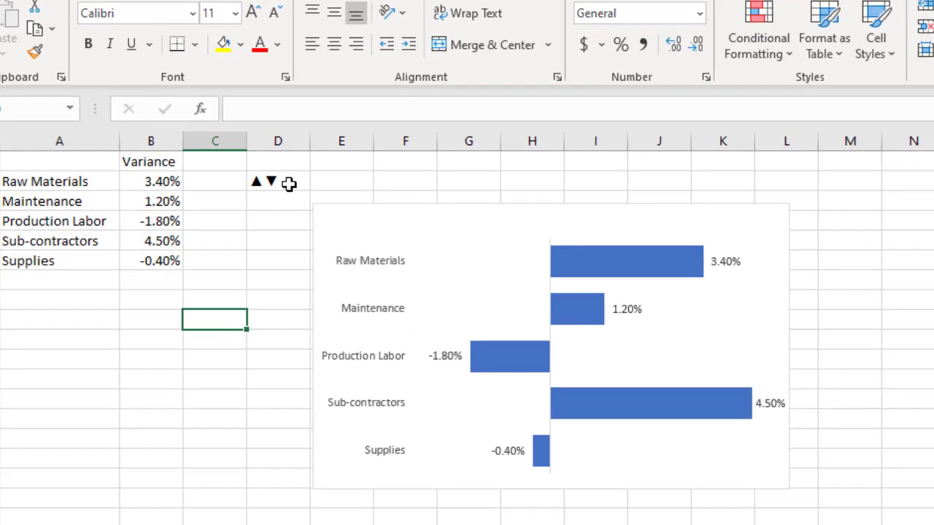
Copy the up and down triangle symbols from cell D2 and paste them as values into E2
{"action": "left_click", "coordinate": [232, 189]}
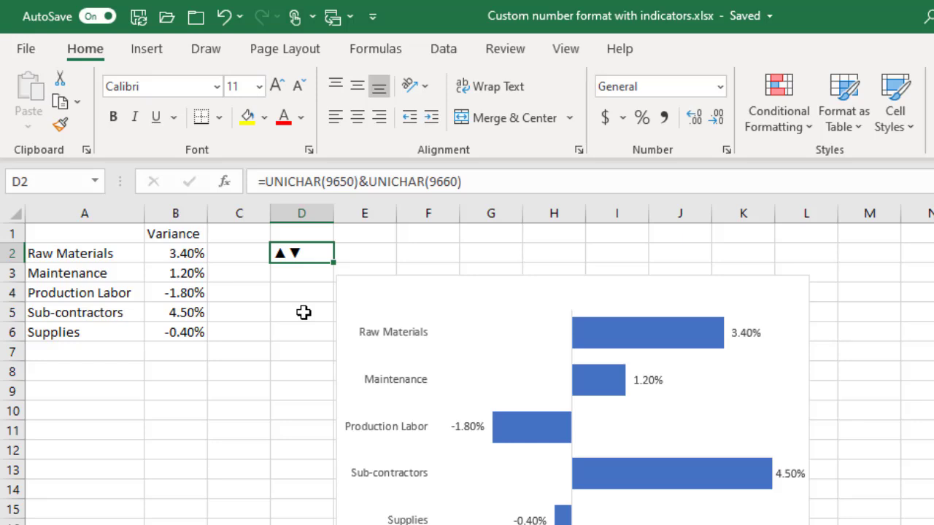
{"action": "key", "text": "ctrl+c"}
{"action": "left_click", "coordinate": [373, 254]}
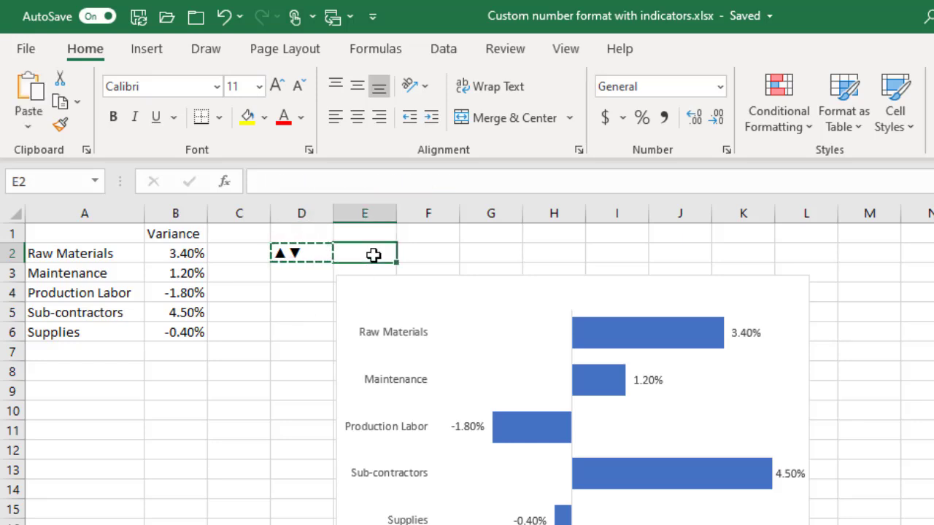
{"action": "left_click", "coordinate": [28, 129]}
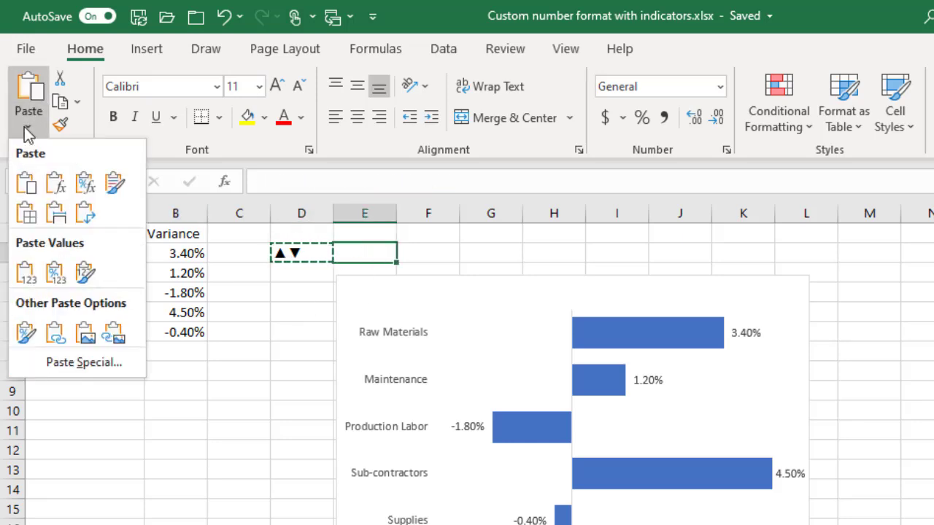
{"action": "left_click", "coordinate": [24, 272]}
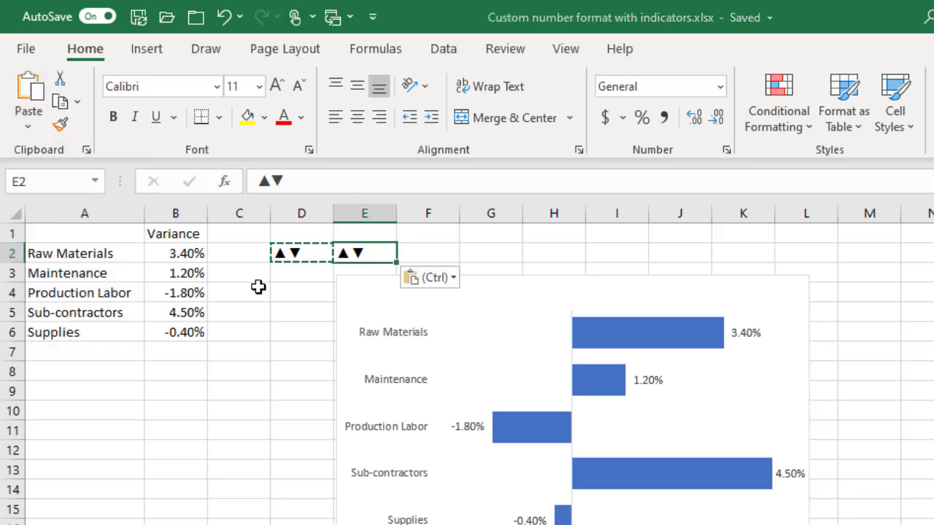
Copy both triangle characters from the contents of cell E2 as plain text
{"action": "left_click", "coordinate": [304, 277]}
{"action": "left_click", "coordinate": [362, 253]}
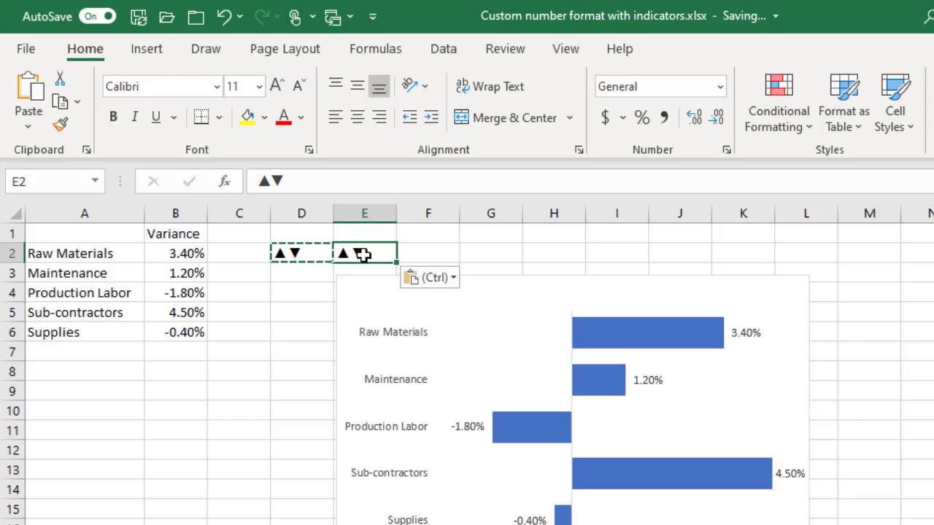
{"action": "key", "text": "Escape"}
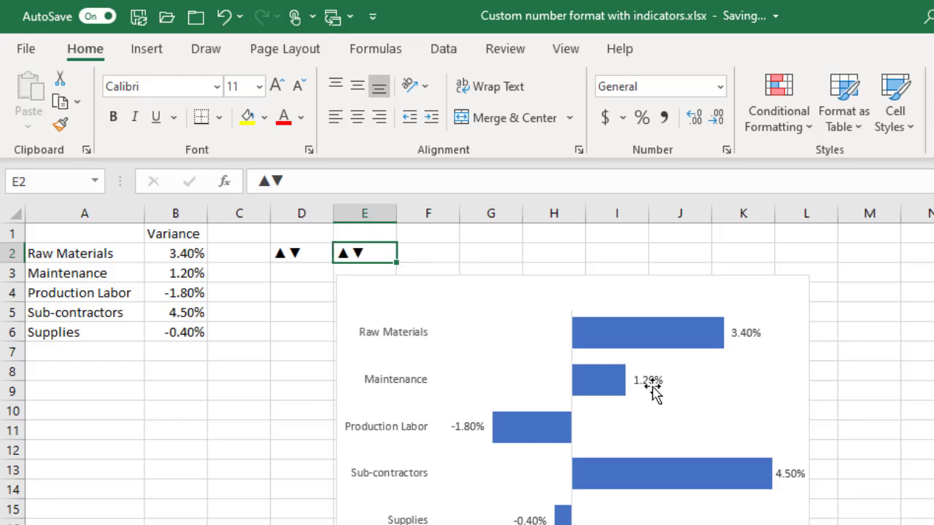
{"action": "double_click", "coordinate": [265, 180]}
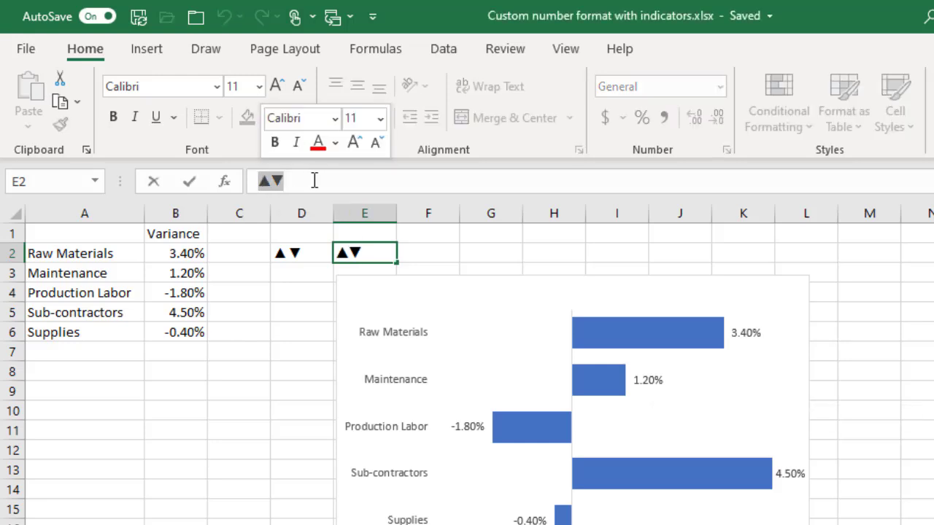
{"action": "key", "text": "ctrl+c"}
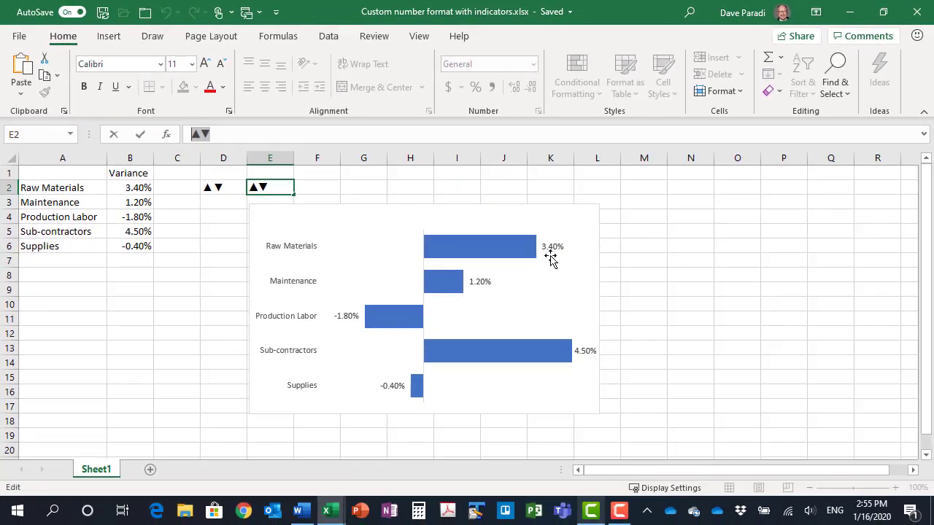
Set the number format category of the Variance chart's data labels to Custom and check the available format types
{"action": "left_click", "coordinate": [552, 249]}
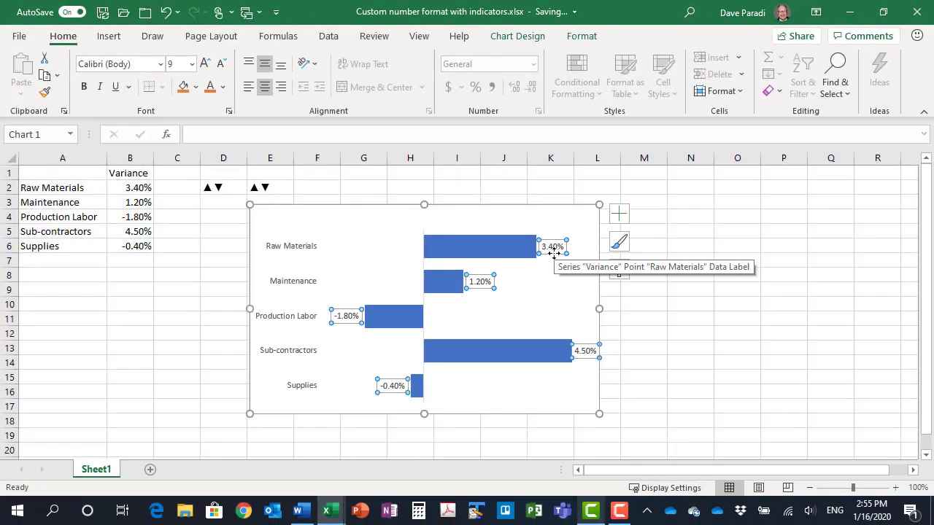
{"action": "double_click", "coordinate": [552, 250]}
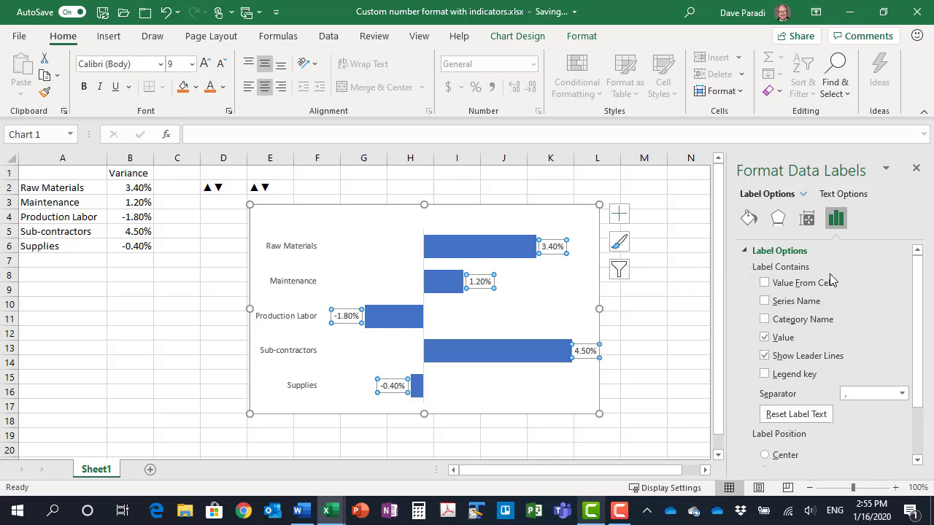
{"action": "scroll", "coordinate": [809, 292], "scroll_direction": "down", "scroll_amount": 3}
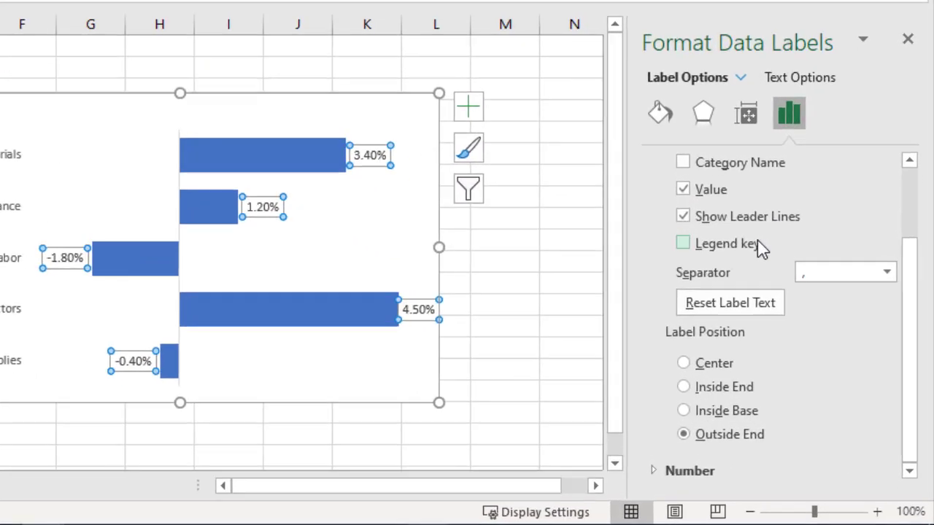
{"action": "left_click", "coordinate": [656, 467]}
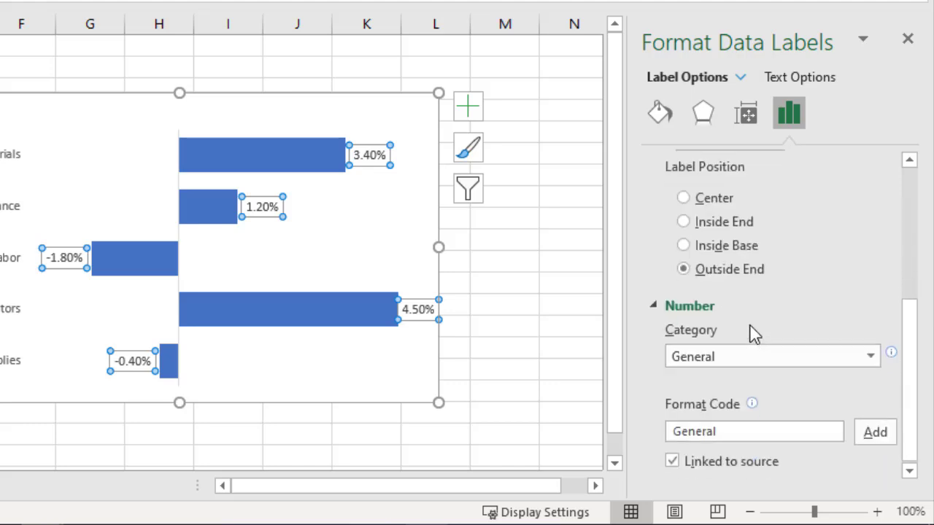
{"action": "left_click", "coordinate": [873, 365]}
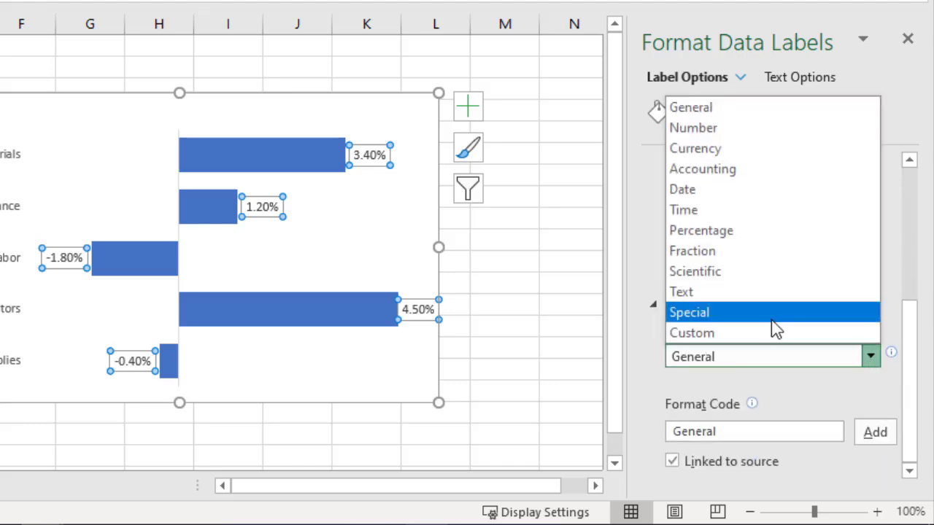
{"action": "left_click", "coordinate": [693, 333]}
{"action": "scroll", "coordinate": [677, 338], "scroll_direction": "down", "scroll_amount": 1}
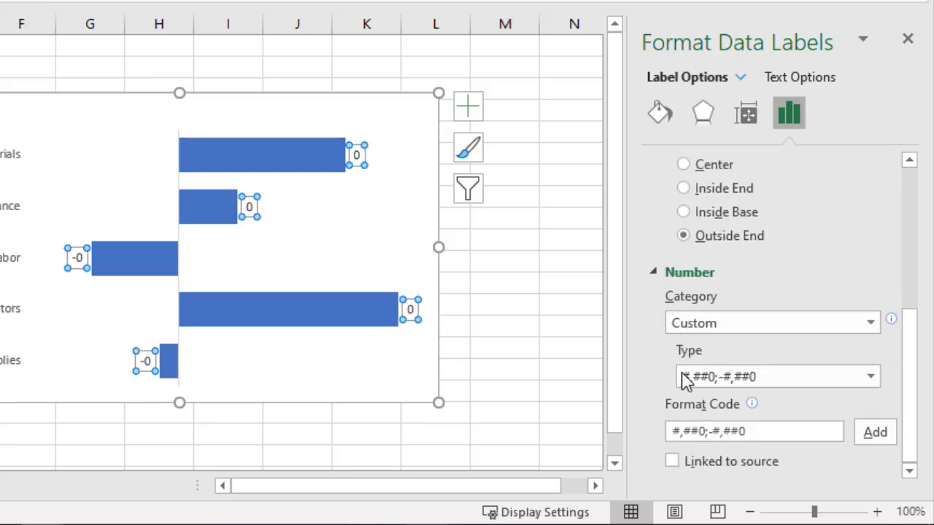
{"action": "left_click", "coordinate": [767, 377]}
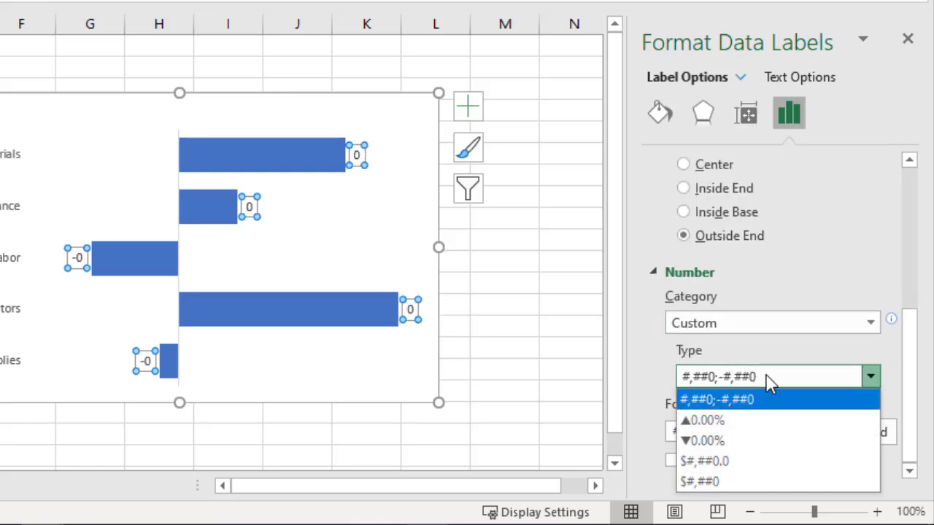
{"action": "left_click", "coordinate": [768, 377]}
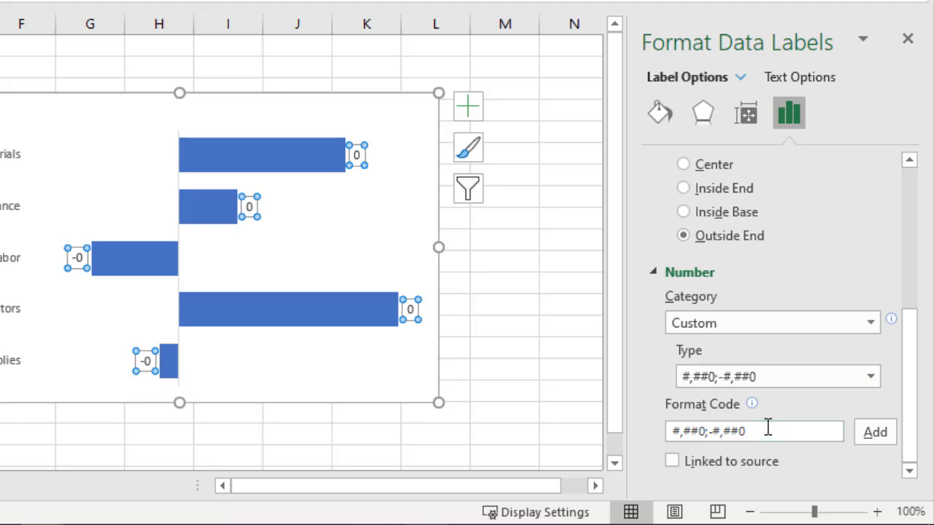
Apply the custom format code ▲0.0%;▼0.0%;0.0% to the Variance chart's data labels and close the label formatting options
{"action": "left_click_drag", "start_coordinate": [759, 431], "coordinate": [636, 443]}
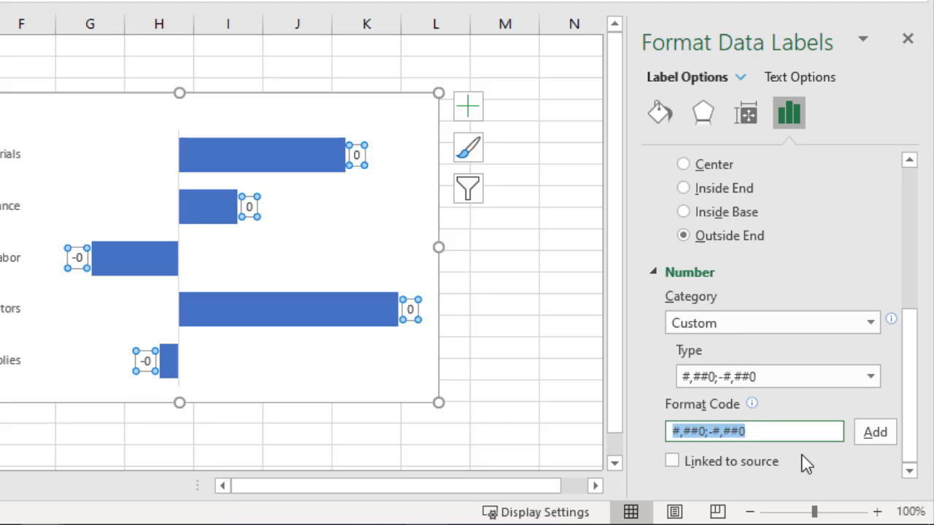
{"action": "key", "text": "BackSpace"}
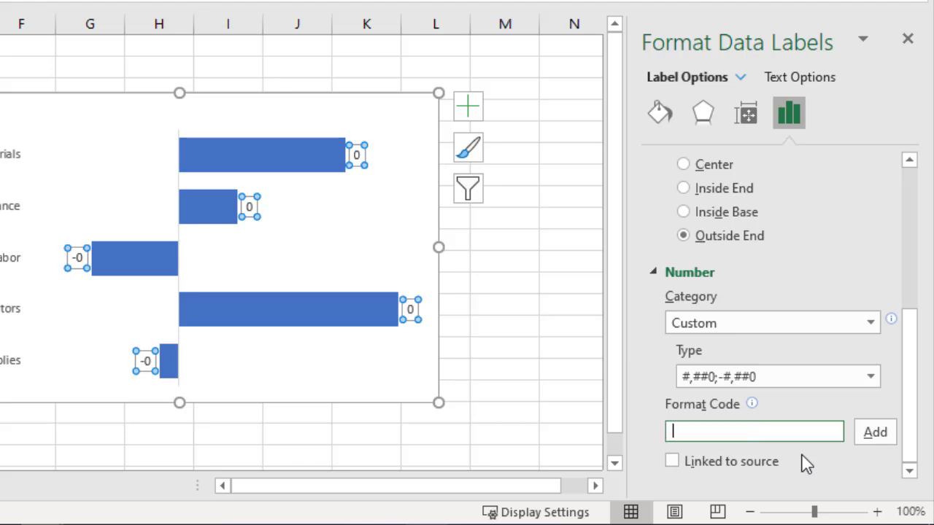
{"action": "key", "text": "ctrl+v"}
{"action": "key", "text": "Left"}
{"action": "type", "text": "0.0%;▼0.0"}
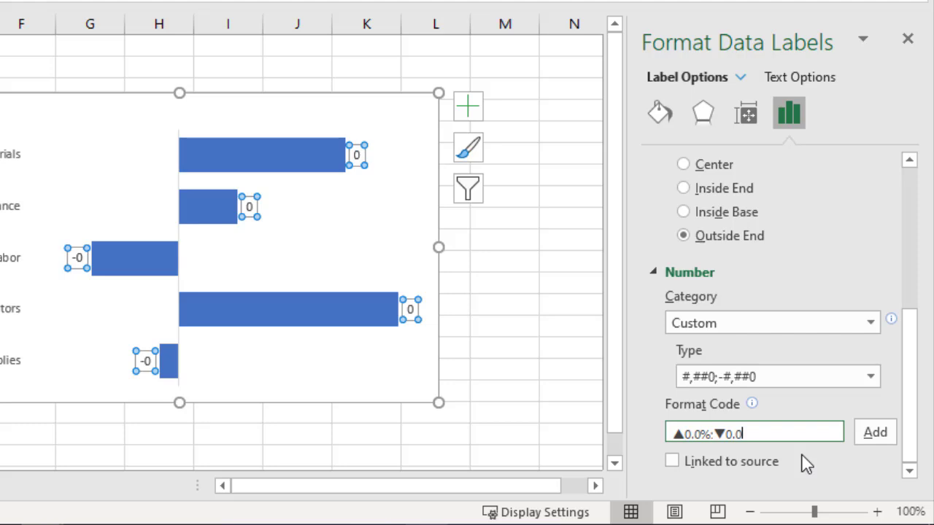
{"action": "type", "text": "%;"}
{"action": "type", "text": "0.0%"}
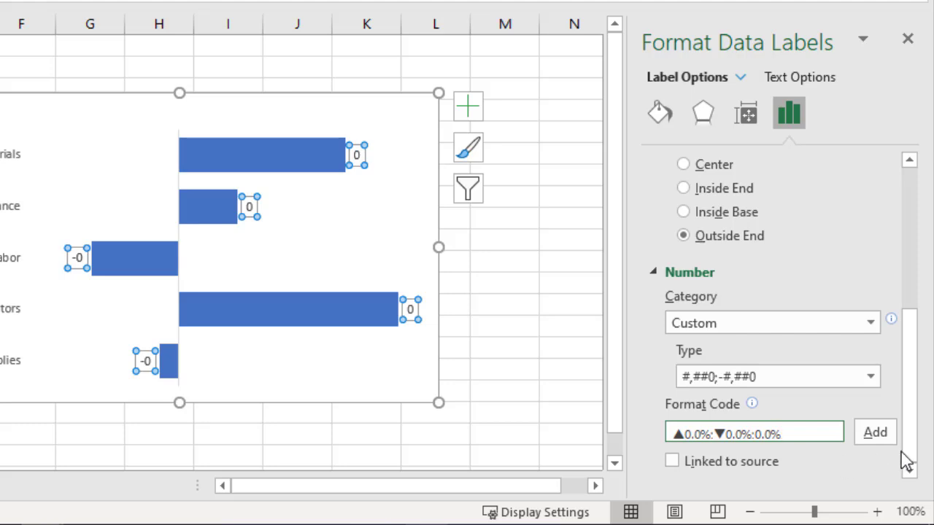
{"action": "left_click", "coordinate": [875, 437]}
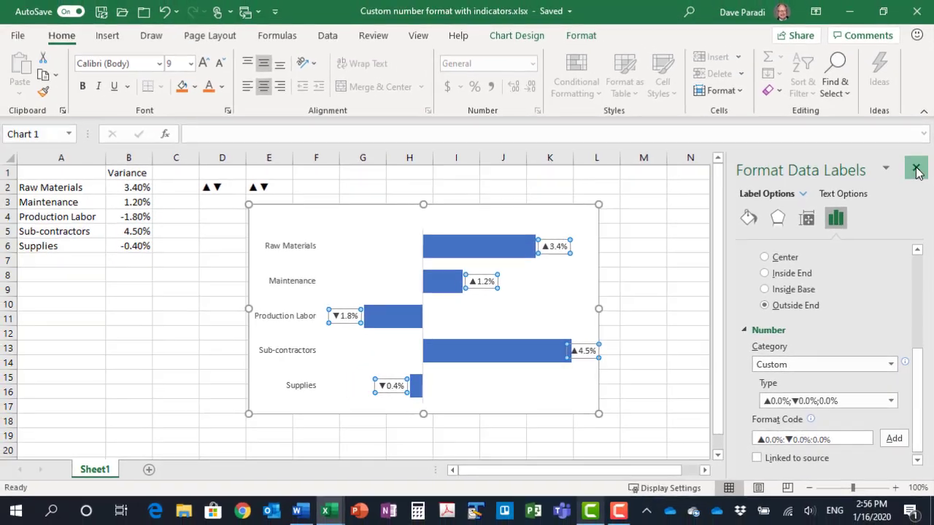
{"action": "left_click", "coordinate": [912, 135]}
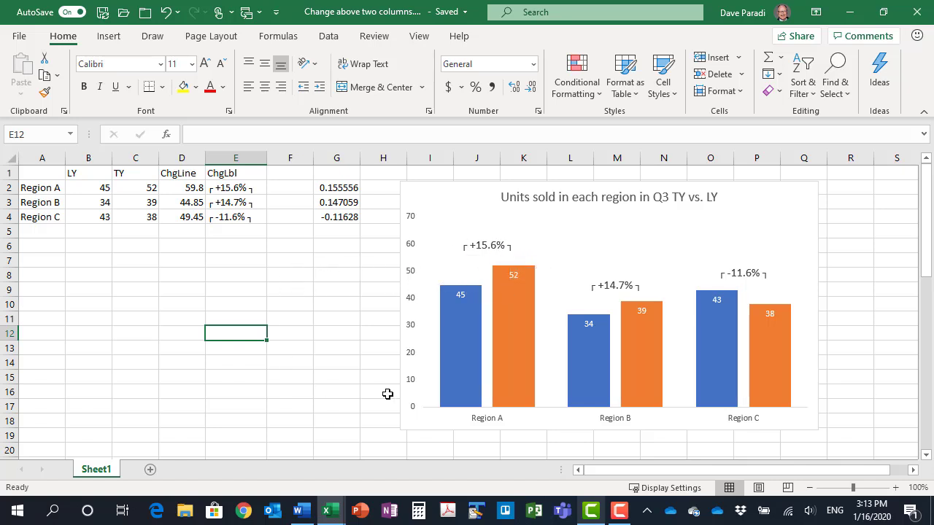
Examine the two-column comparison chart and the formulas behind the change label in E2 and the ChgLine value in D2
{"action": "mouse_move", "coordinate": [514, 343]}
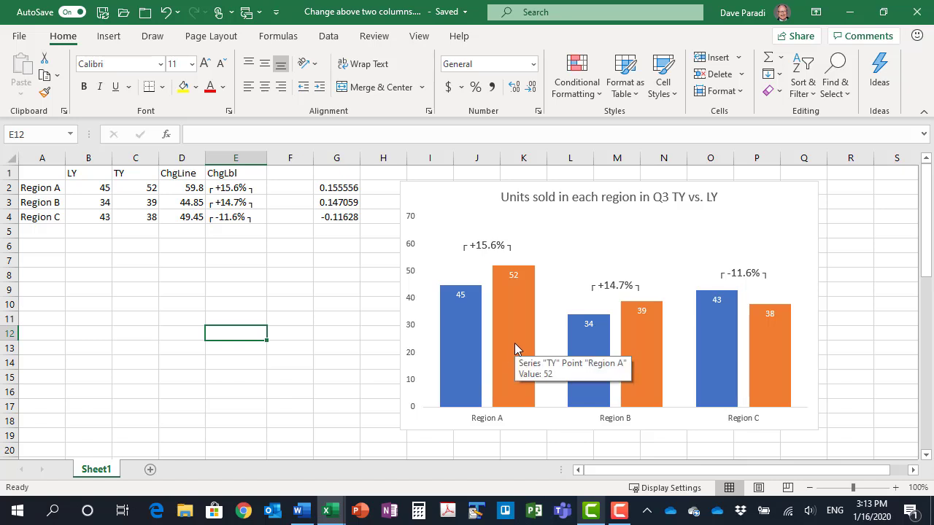
{"action": "mouse_move", "coordinate": [448, 373]}
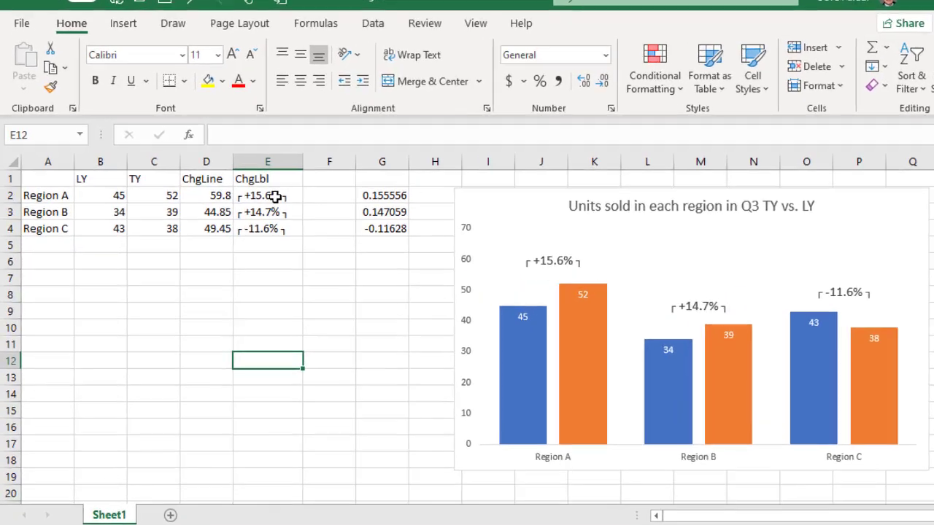
{"action": "left_click", "coordinate": [275, 196]}
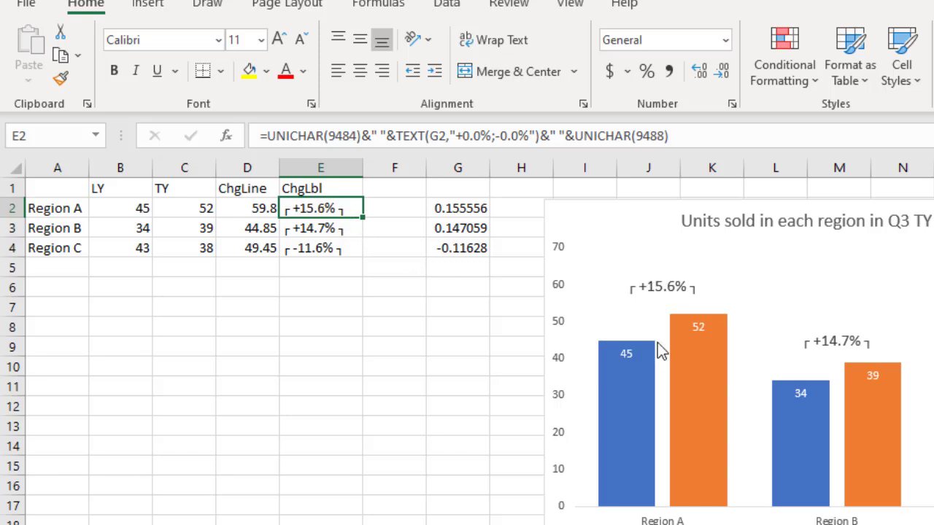
{"action": "left_click", "coordinate": [245, 195]}
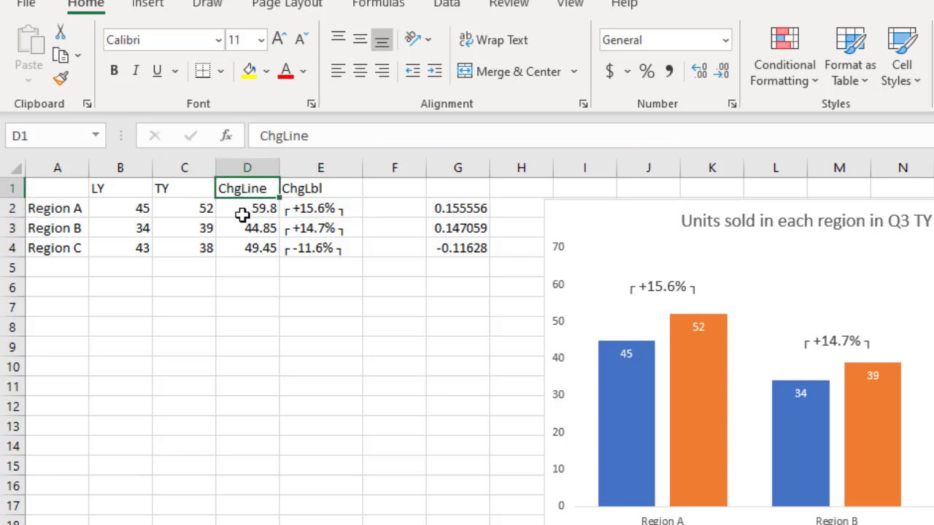
{"action": "left_click", "coordinate": [245, 210]}
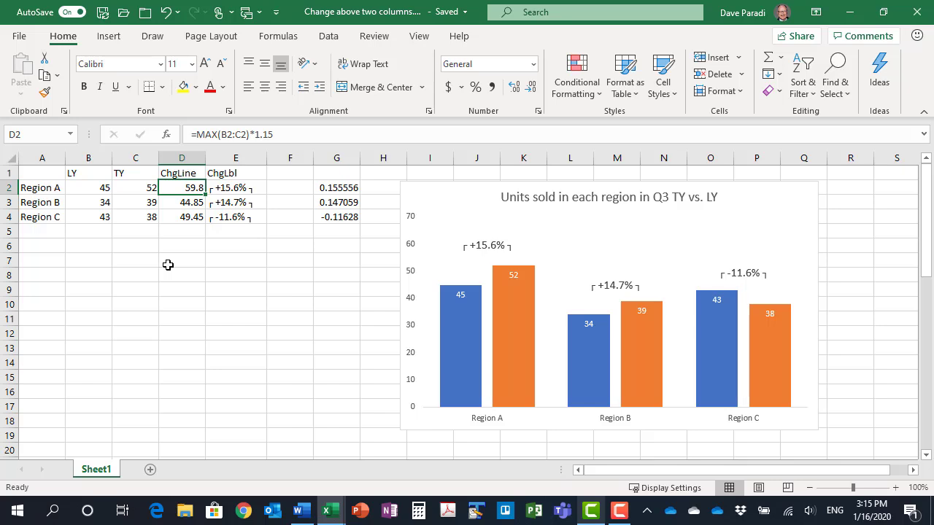
Insert a clustered column chart from the range A1:D4 and move it down and left, partly clear of the existing chart
{"action": "left_click_drag", "start_coordinate": [41, 172], "coordinate": [182, 218]}
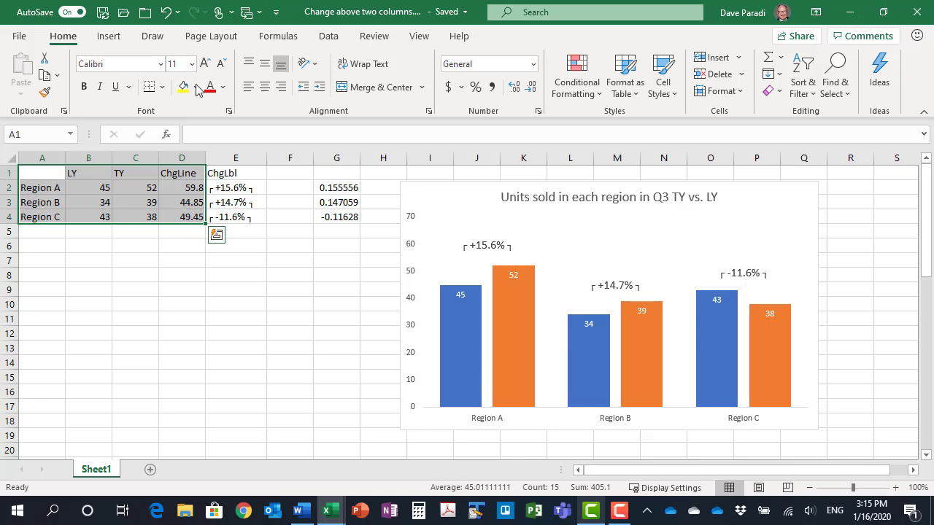
{"action": "left_click", "coordinate": [111, 36]}
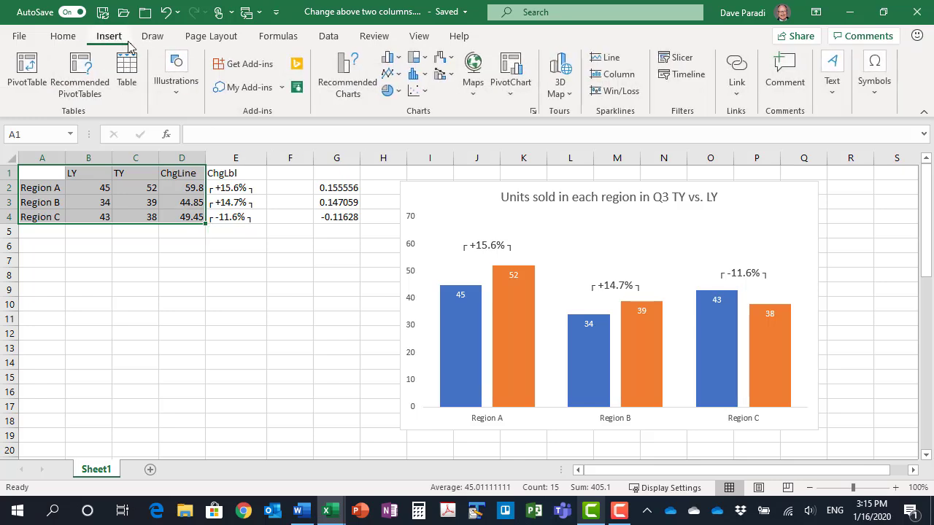
{"action": "left_click", "coordinate": [388, 58]}
{"action": "left_click", "coordinate": [399, 84]}
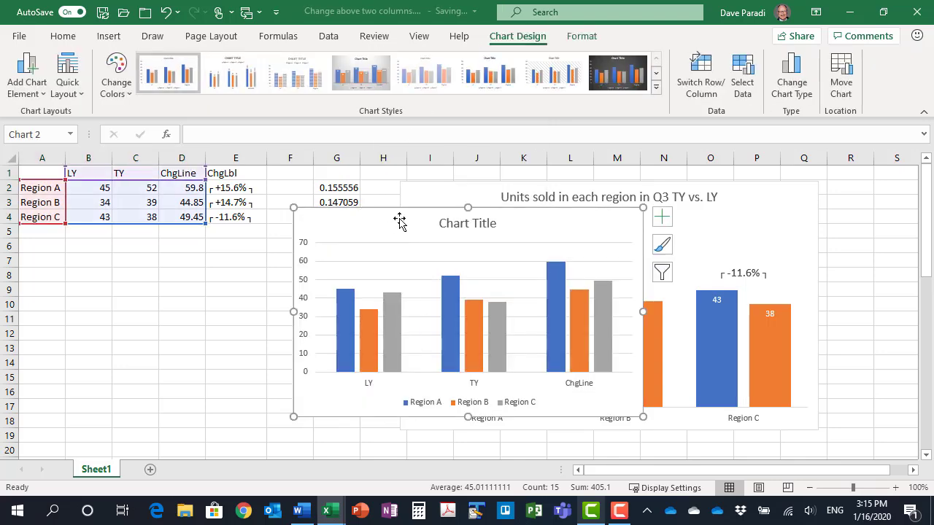
{"action": "left_click_drag", "start_coordinate": [394, 219], "coordinate": [283, 249]}
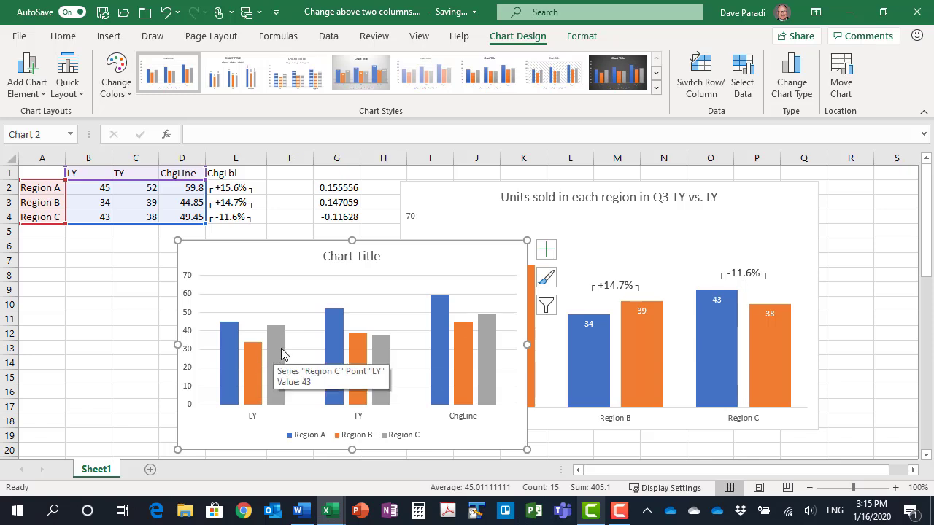
{"action": "right_click", "coordinate": [275, 350]}
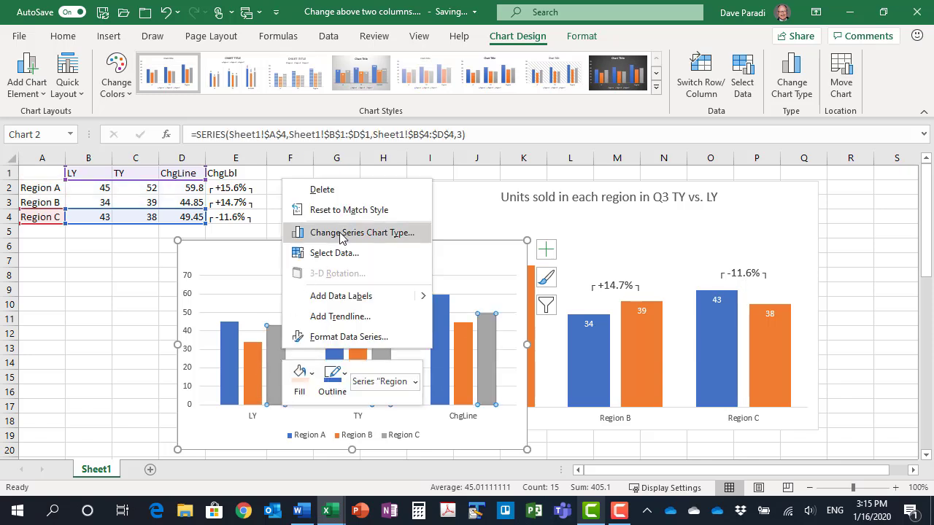
{"action": "left_click", "coordinate": [379, 237]}
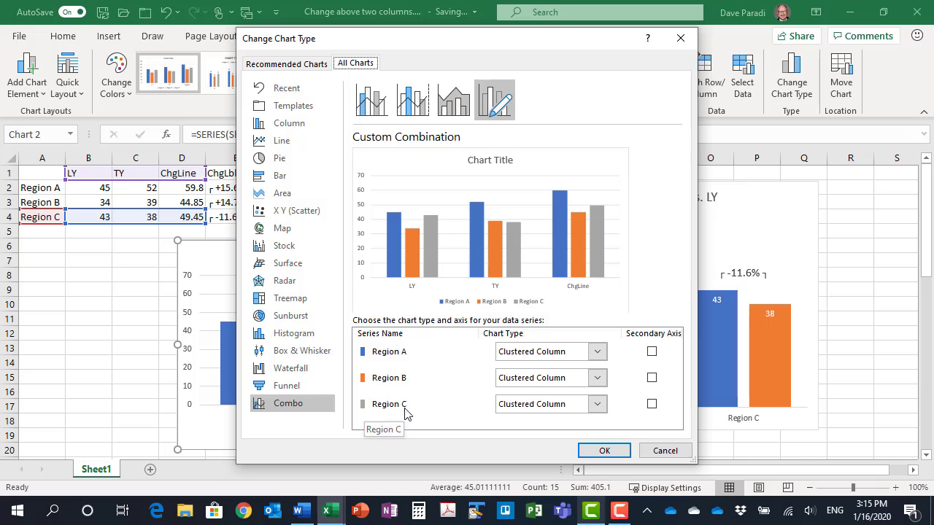
{"action": "left_click", "coordinate": [663, 451]}
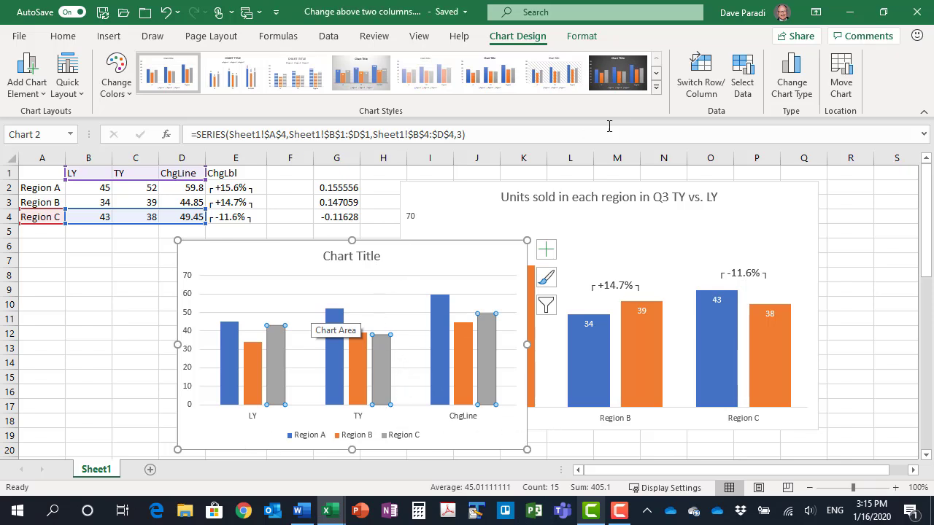
Swap the new chart's rows and columns so regions form the categories, and change the ChgLine series to a Line chart type
{"action": "left_click", "coordinate": [698, 82]}
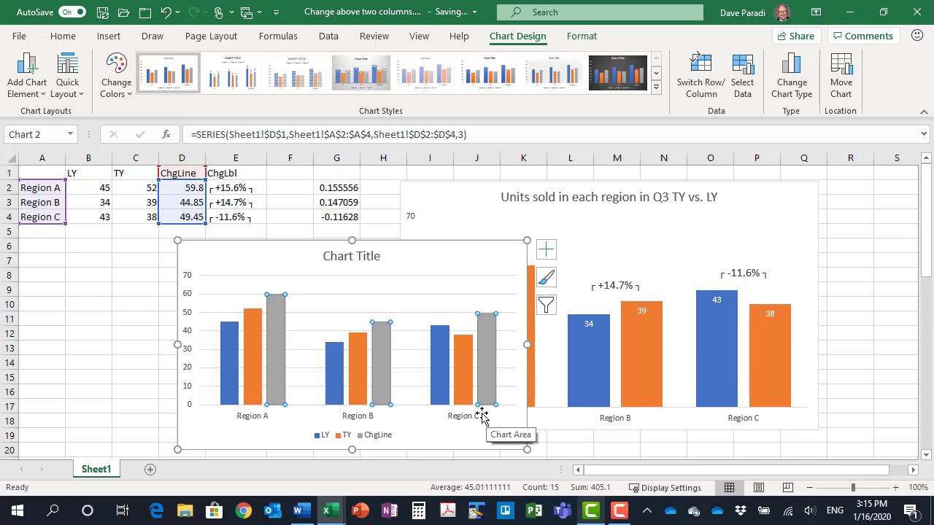
{"action": "right_click", "coordinate": [279, 336]}
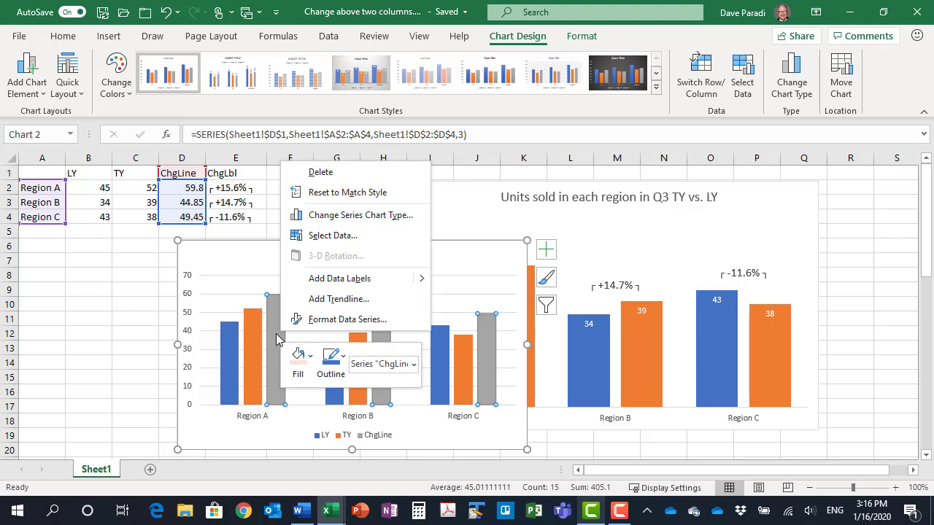
{"action": "left_click", "coordinate": [370, 221]}
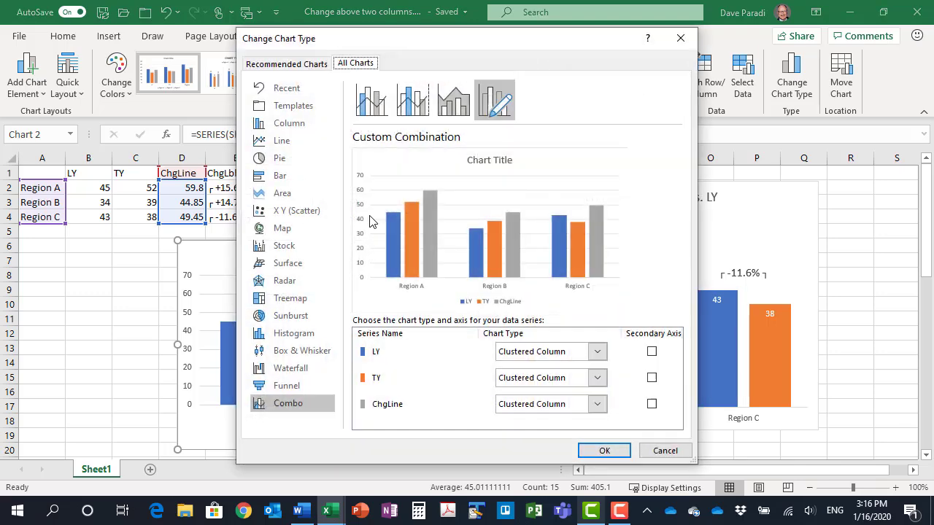
{"action": "left_click", "coordinate": [597, 405]}
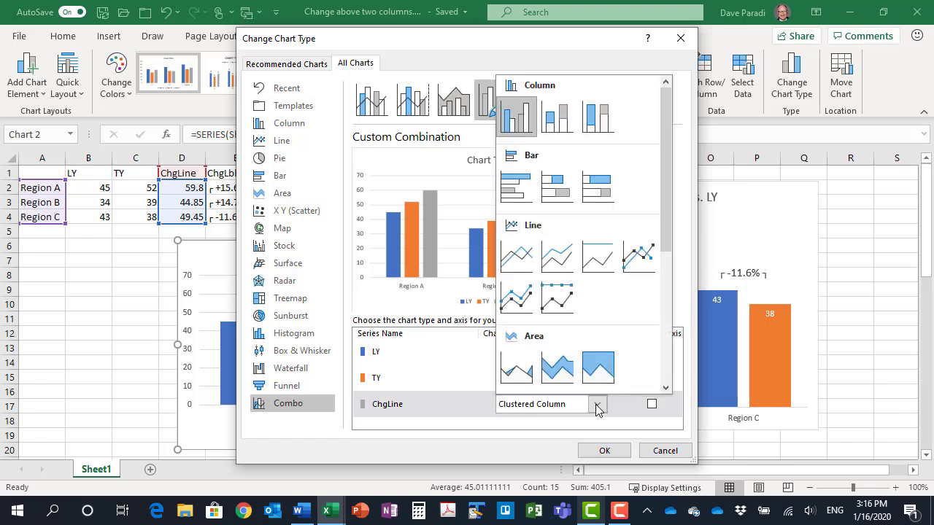
{"action": "left_click", "coordinate": [515, 256]}
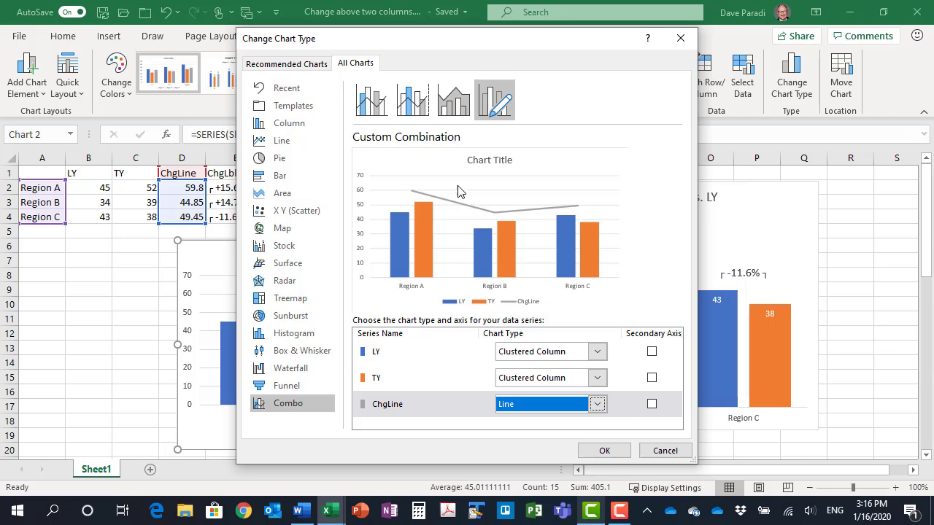
{"action": "left_click", "coordinate": [605, 451]}
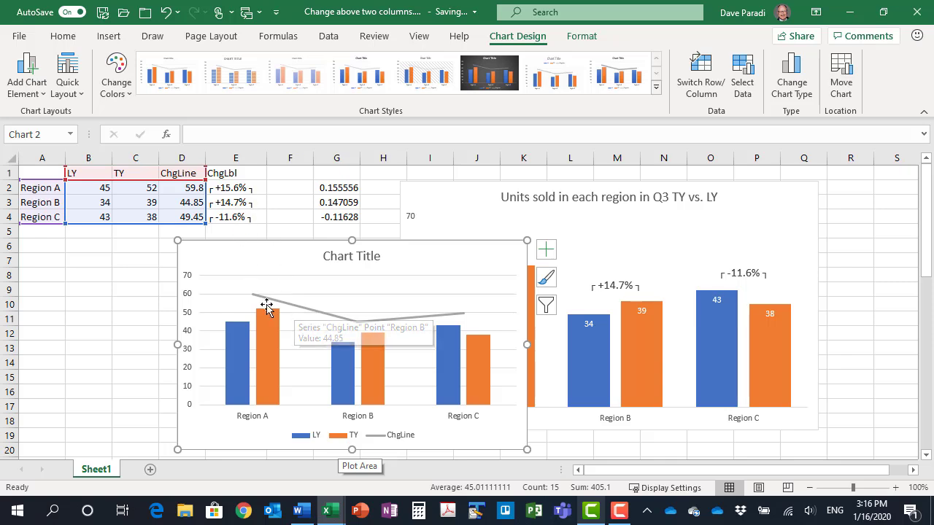
Add data labels to the ChgLine line that take their values from cells E2:E4
{"action": "left_click", "coordinate": [296, 310]}
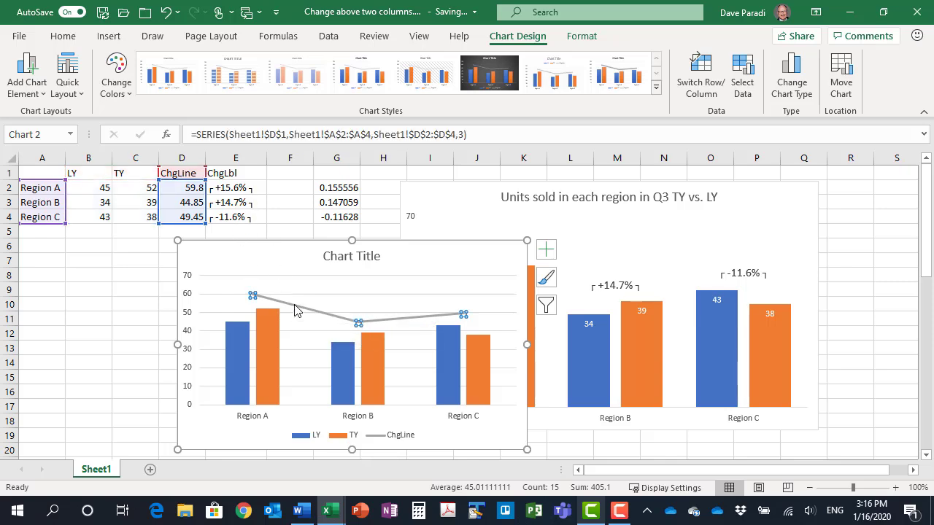
{"action": "left_click", "coordinate": [545, 250]}
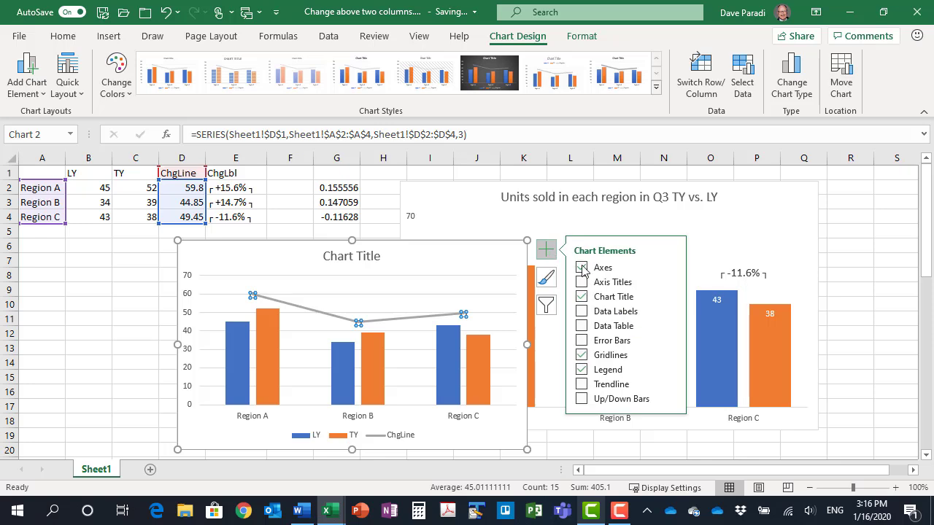
{"action": "left_click", "coordinate": [671, 312]}
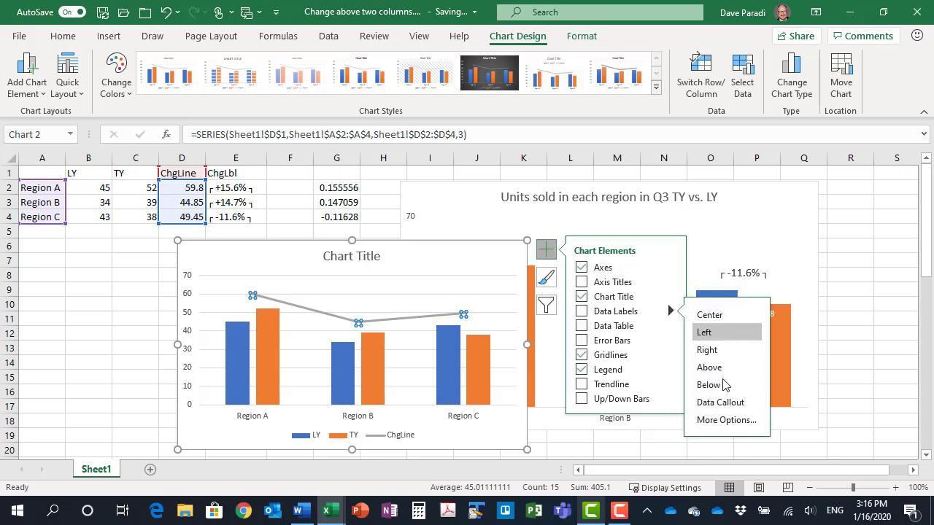
{"action": "left_click", "coordinate": [729, 425]}
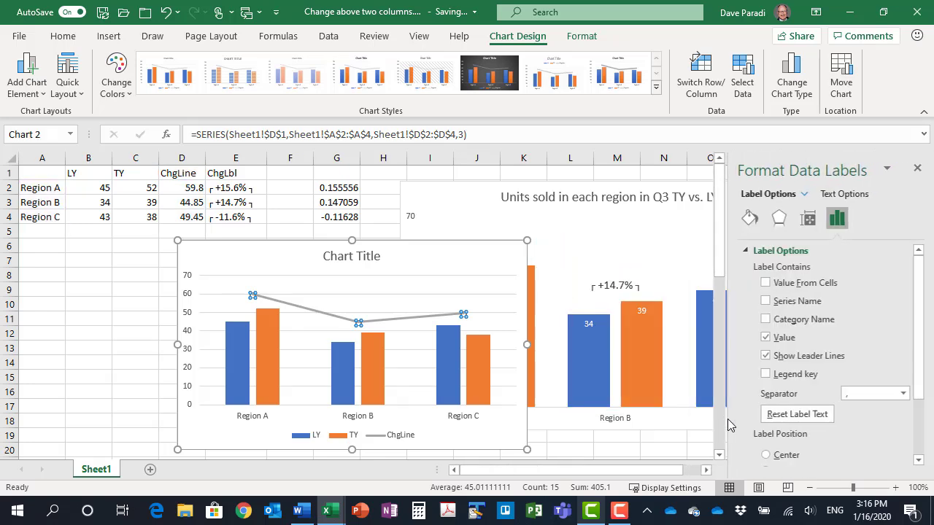
{"action": "left_click", "coordinate": [764, 283]}
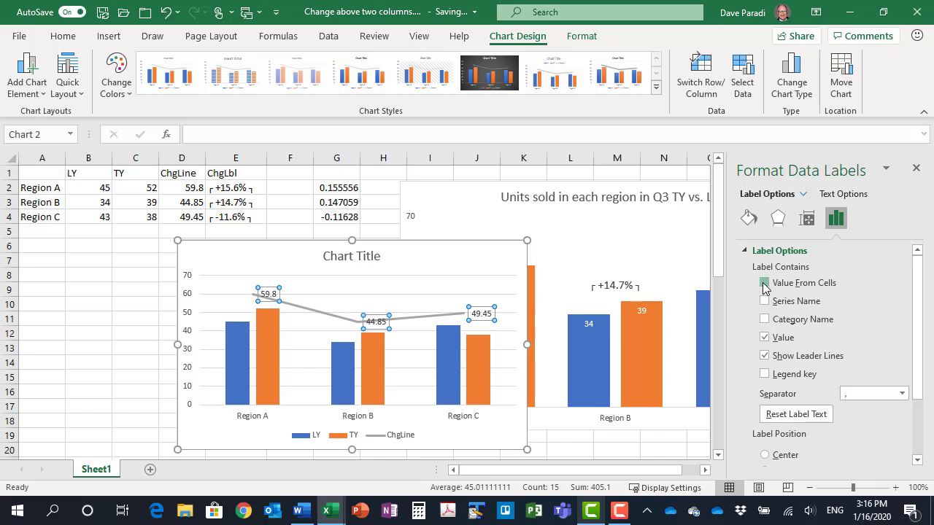
{"action": "left_click", "coordinate": [239, 189]}
{"action": "left_click_drag", "start_coordinate": [239, 189], "coordinate": [240, 219]}
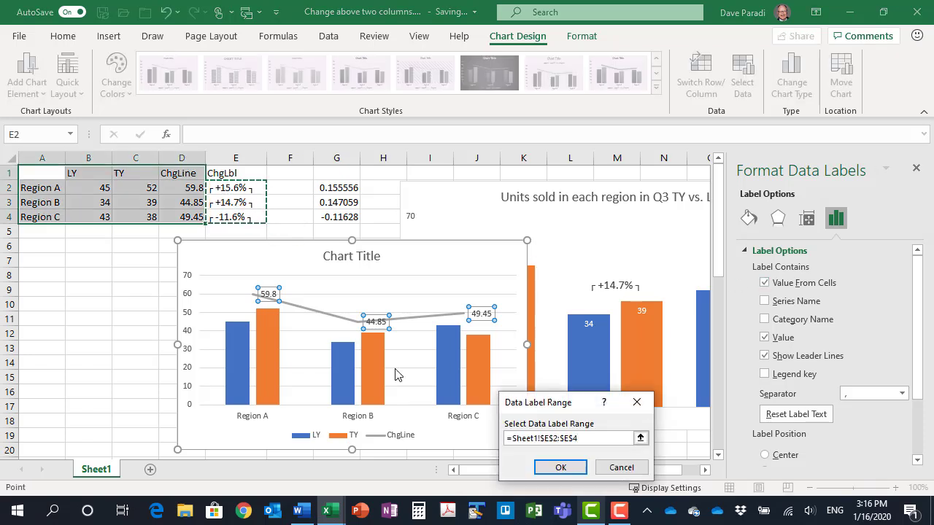
{"action": "left_click", "coordinate": [570, 473]}
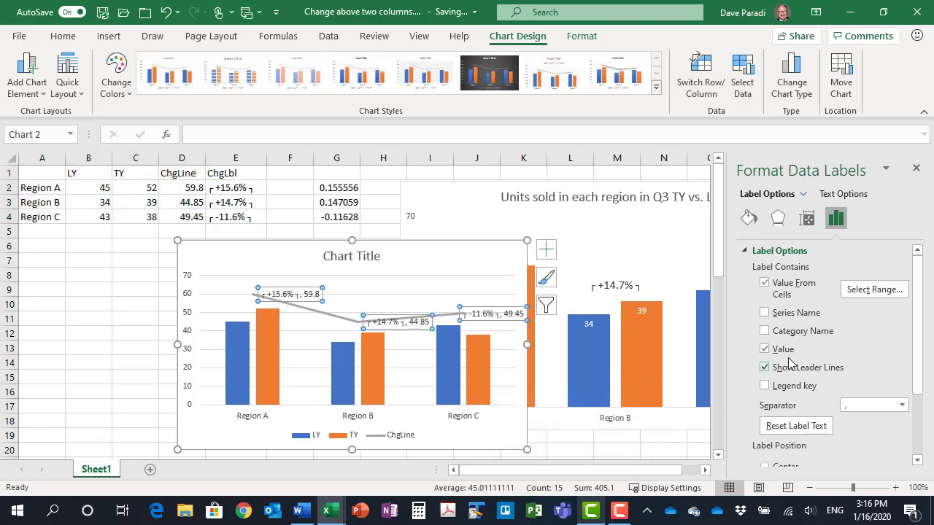
Turn off the original values and leader lines in the ChgLine labels and set the label position to Center
{"action": "left_click", "coordinate": [764, 349]}
{"action": "left_click", "coordinate": [765, 368]}
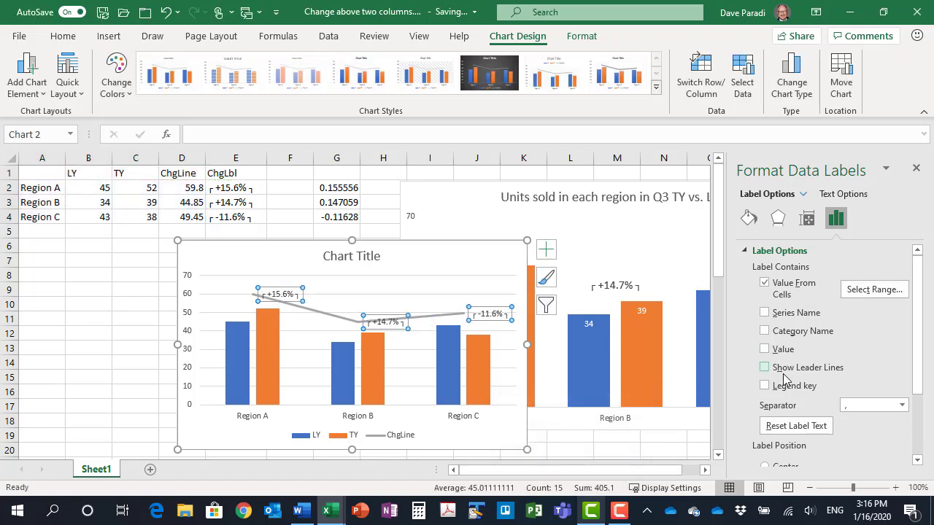
{"action": "scroll", "coordinate": [809, 393], "scroll_direction": "down", "scroll_amount": 3}
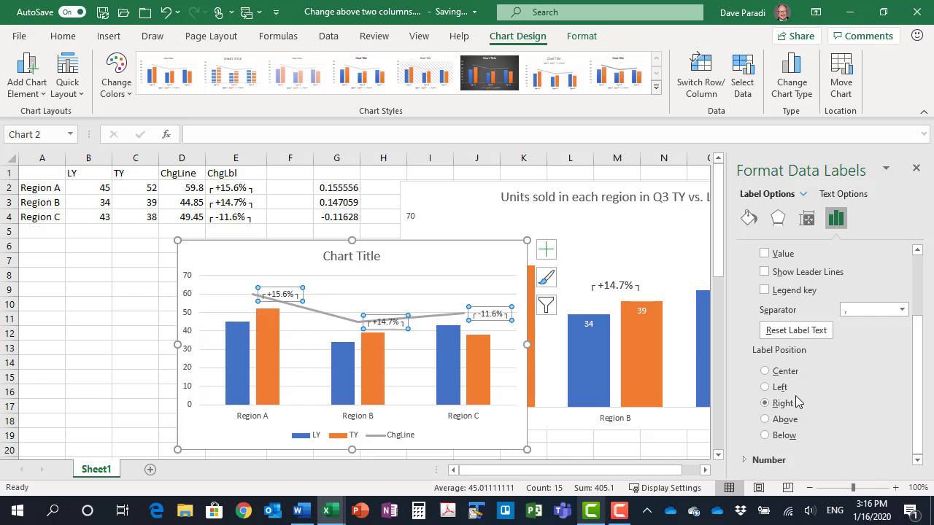
{"action": "left_click", "coordinate": [765, 420]}
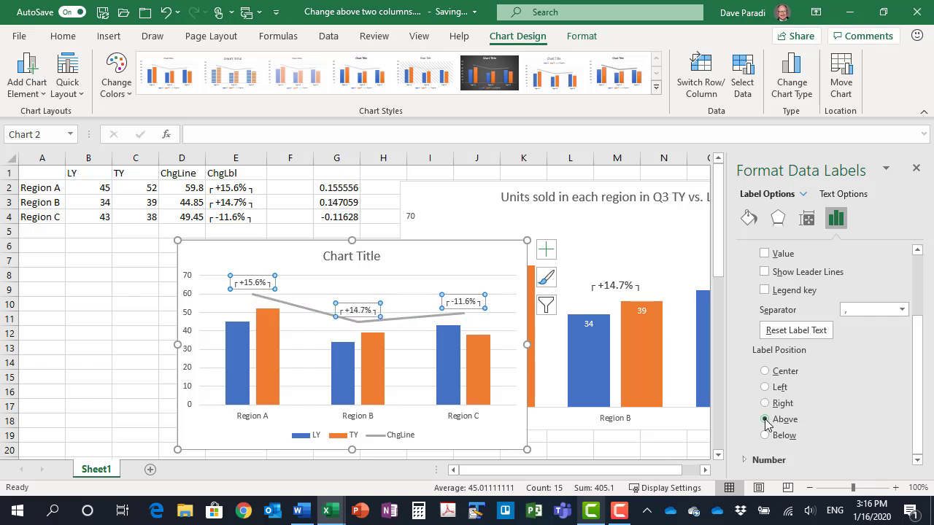
{"action": "left_click", "coordinate": [765, 372]}
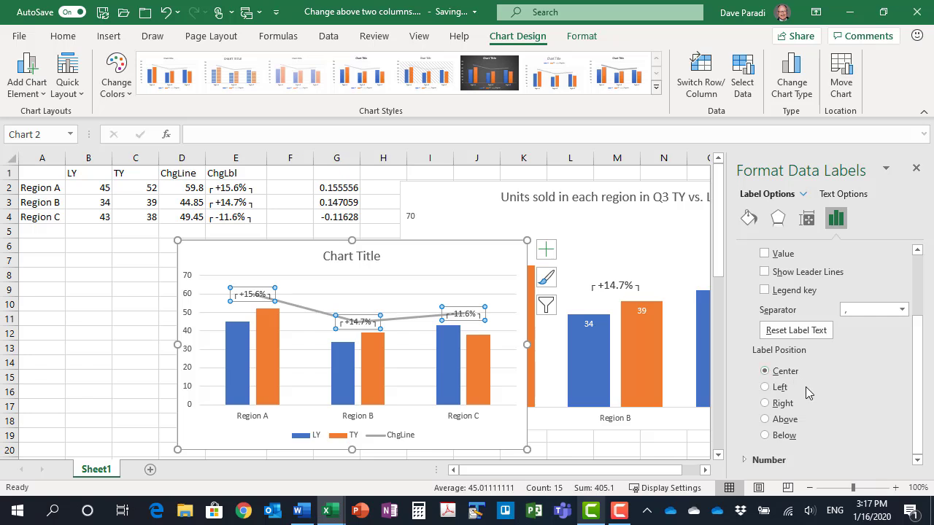
Hide the ChgLine line by setting it to No Outline, and close the formatting options
{"action": "left_click", "coordinate": [296, 309]}
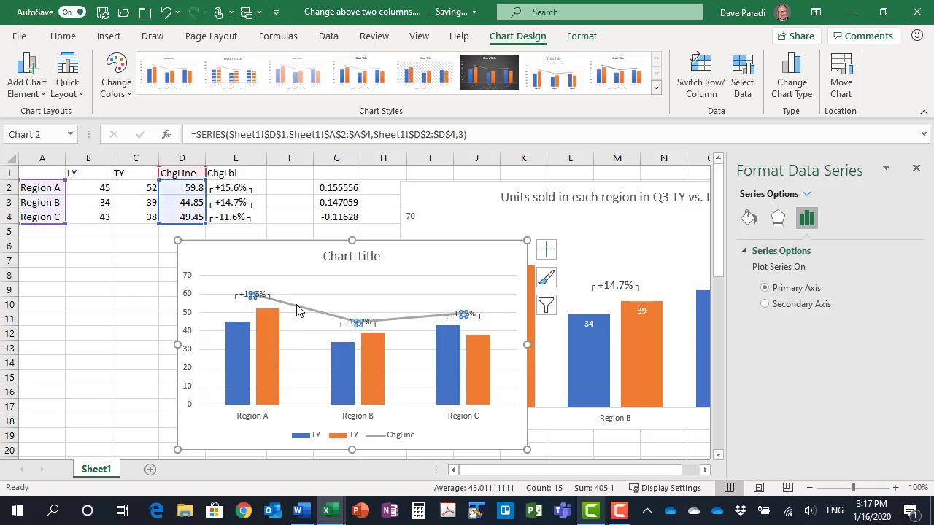
{"action": "left_click", "coordinate": [581, 39]}
{"action": "left_click", "coordinate": [411, 75]}
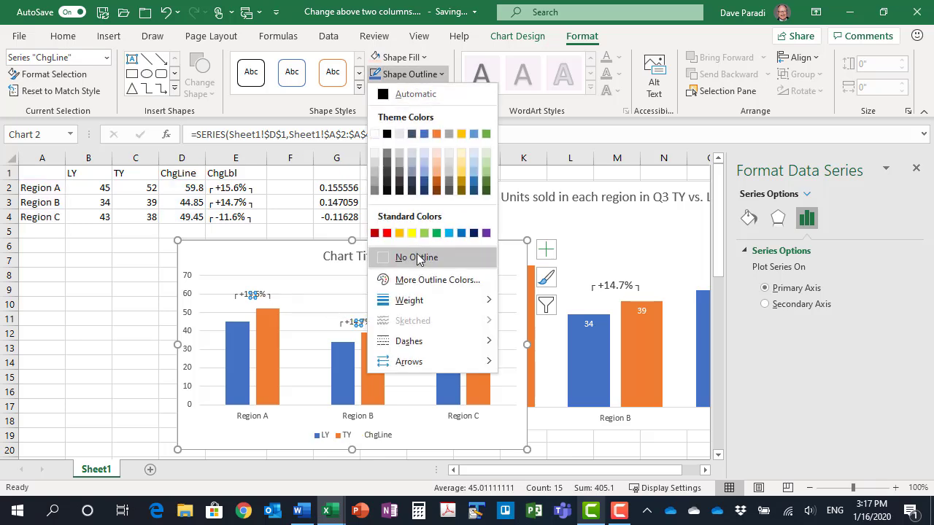
{"action": "left_click", "coordinate": [416, 257]}
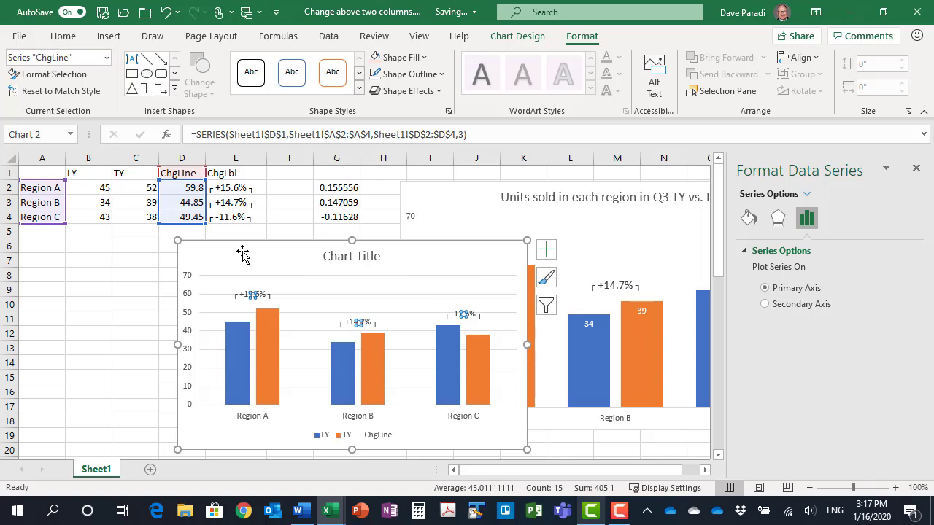
{"action": "left_click", "coordinate": [216, 253]}
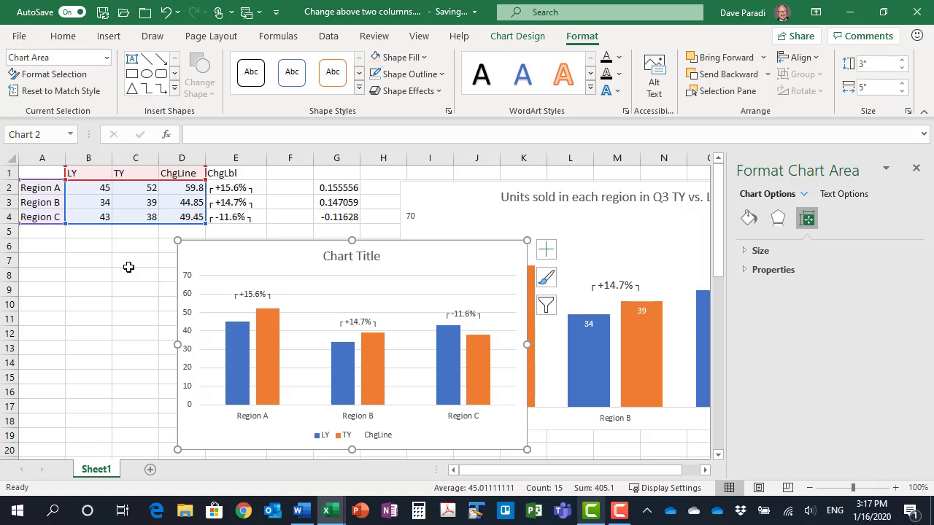
{"action": "left_click", "coordinate": [916, 168]}
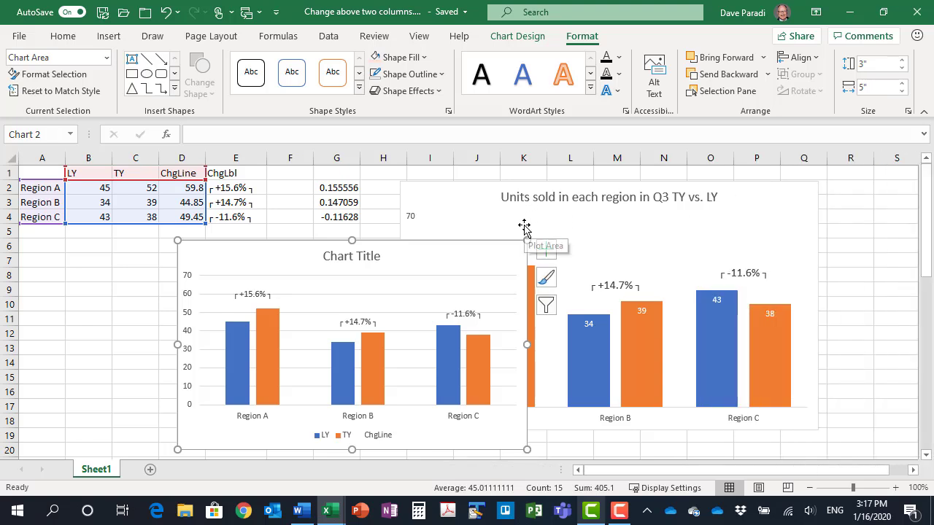
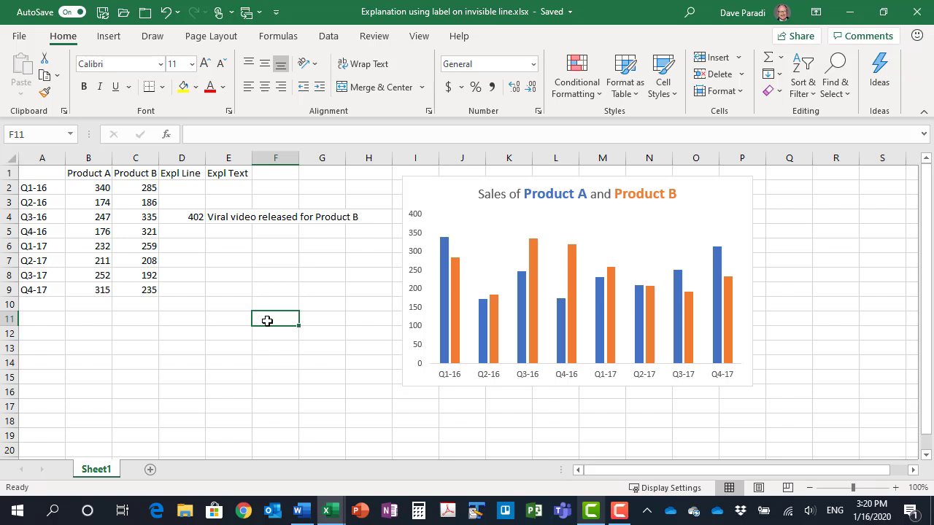
Extend the Product A and Product B chart's data range to include the Expl Line column, and change that series to a Line chart type
{"action": "left_click", "coordinate": [453, 181]}
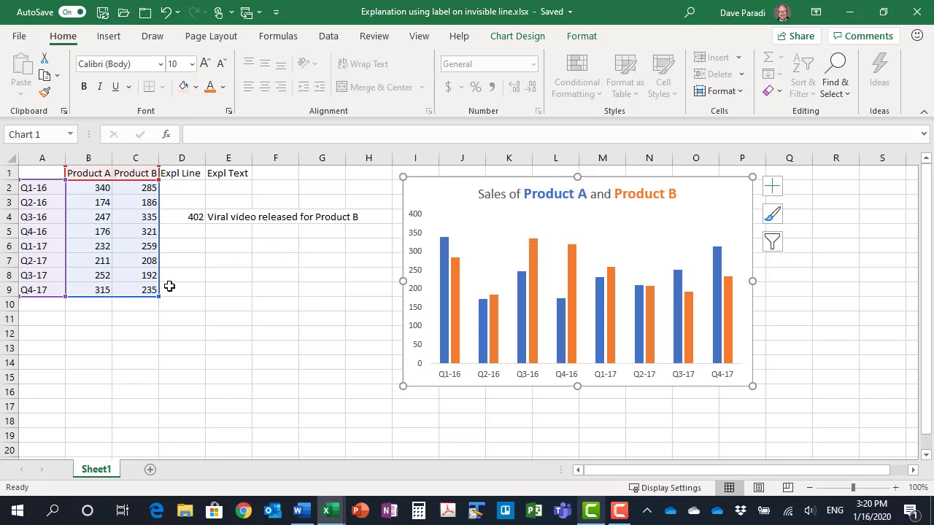
{"action": "left_click_drag", "start_coordinate": [156, 296], "coordinate": [206, 304]}
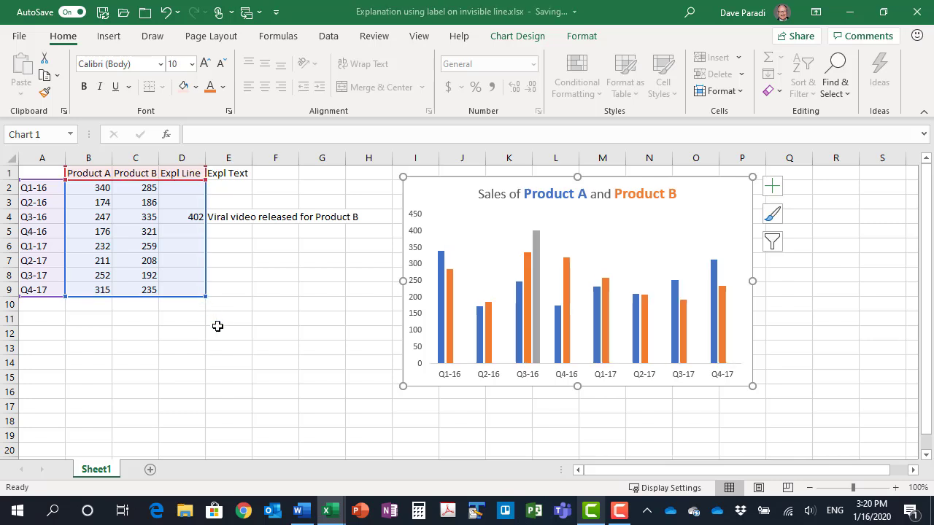
{"action": "right_click", "coordinate": [537, 299]}
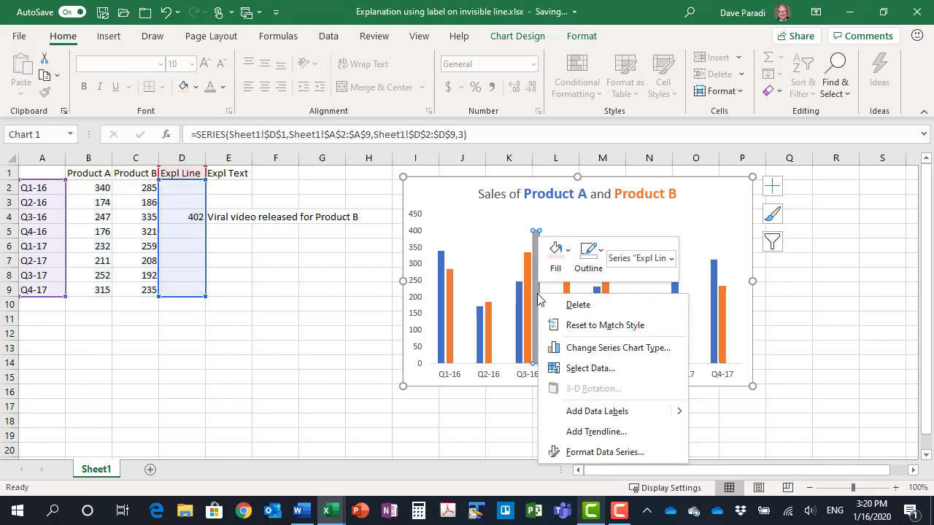
{"action": "left_click", "coordinate": [605, 348]}
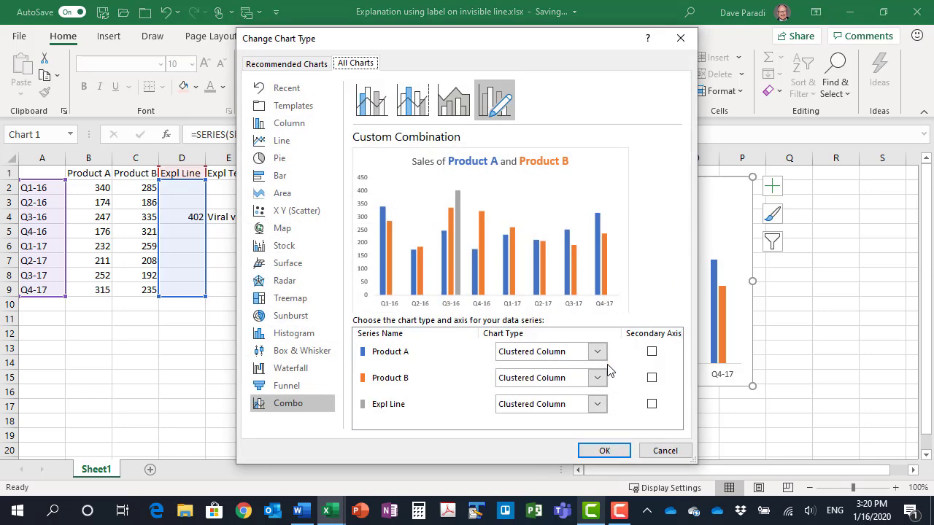
{"action": "left_click", "coordinate": [597, 405]}
{"action": "left_click", "coordinate": [518, 262]}
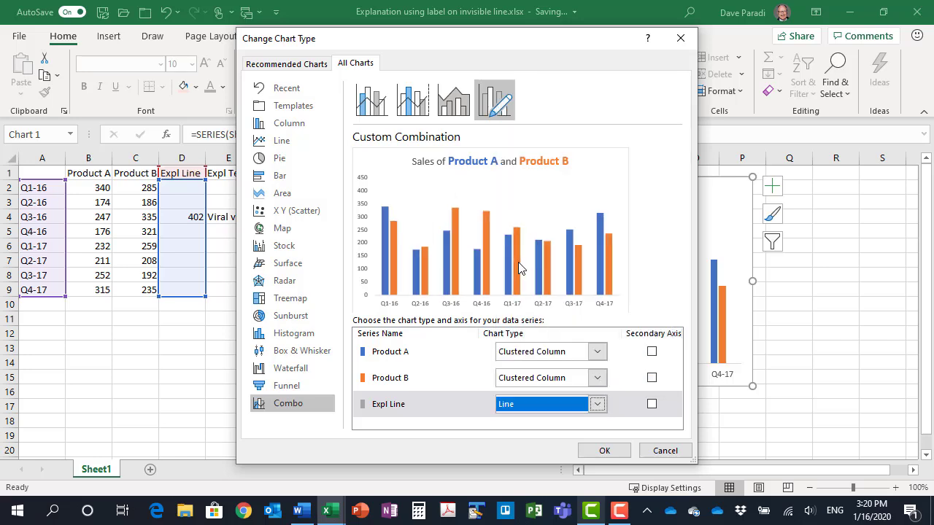
{"action": "left_click", "coordinate": [604, 450]}
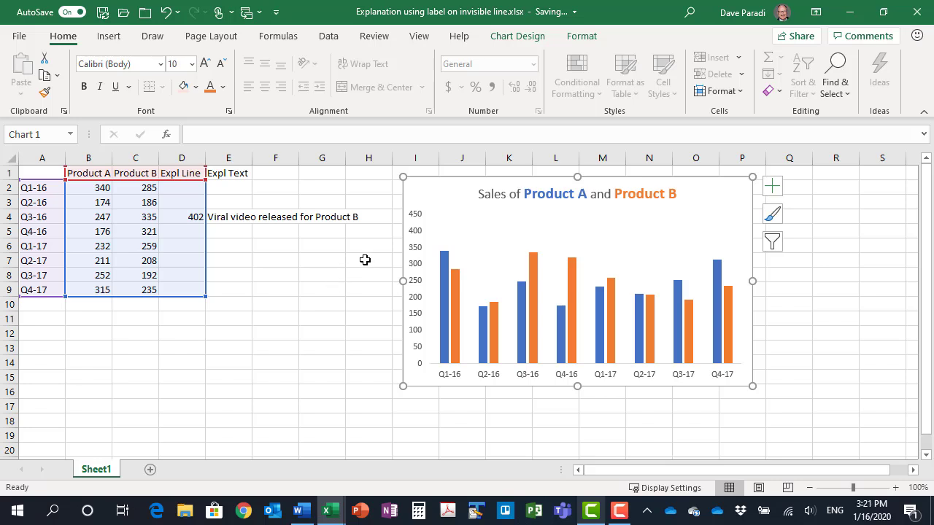
Add data labels to the Expl Line series that take their values from cells E2:E9
{"action": "left_click", "coordinate": [581, 38]}
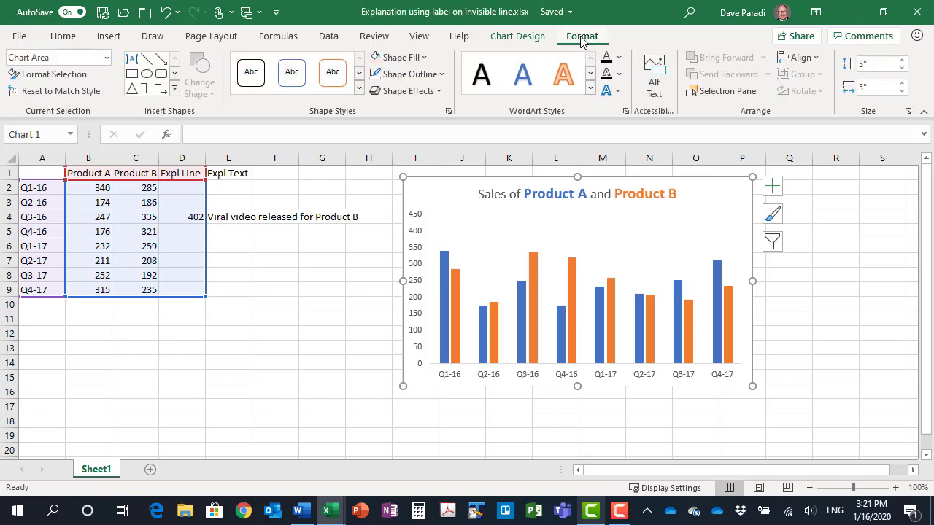
{"action": "left_click", "coordinate": [107, 58]}
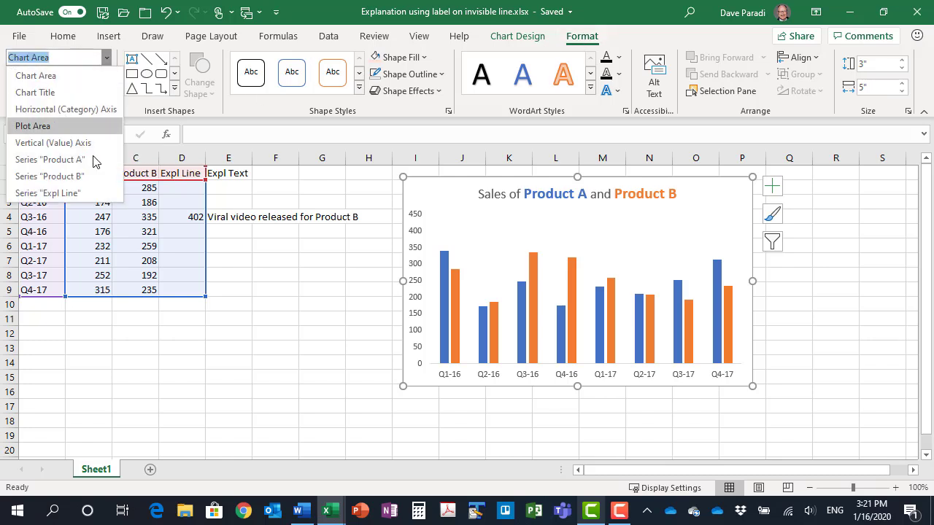
{"action": "left_click", "coordinate": [85, 193]}
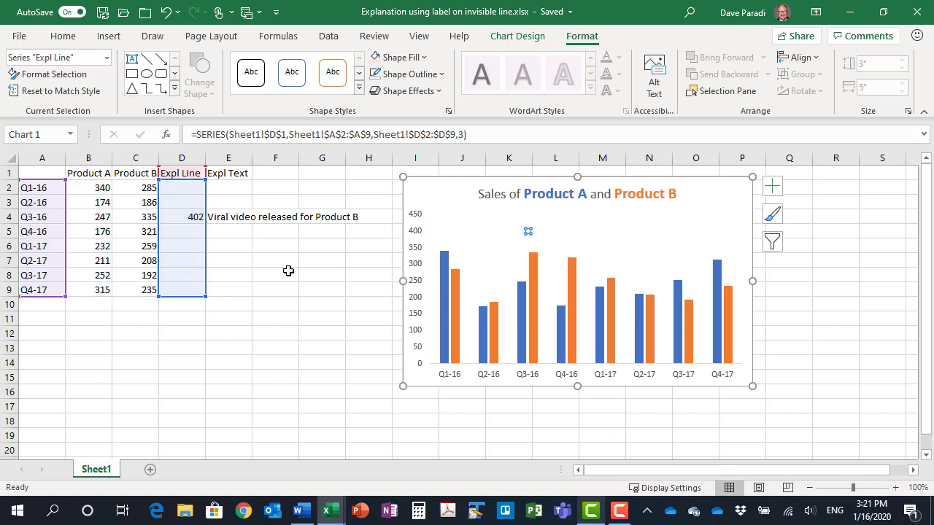
{"action": "left_click", "coordinate": [772, 185]}
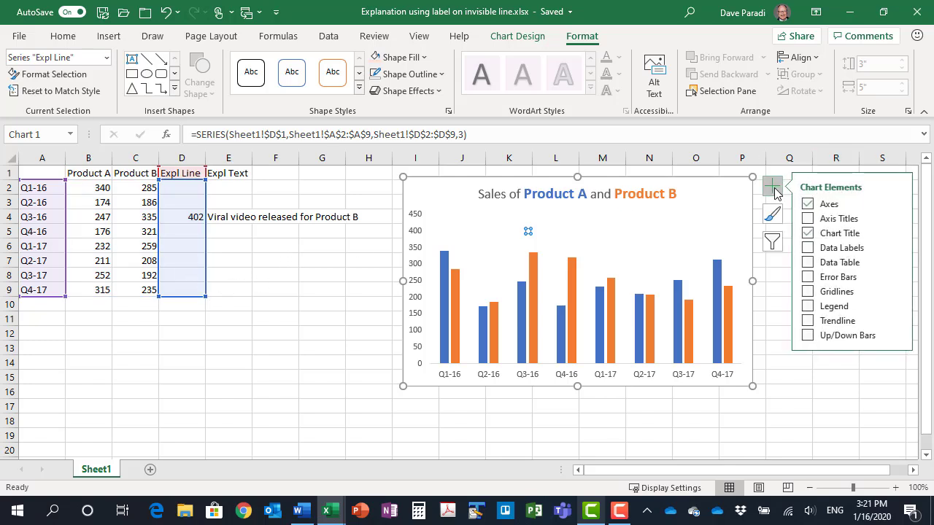
{"action": "left_click", "coordinate": [896, 246]}
{"action": "left_click", "coordinate": [777, 358]}
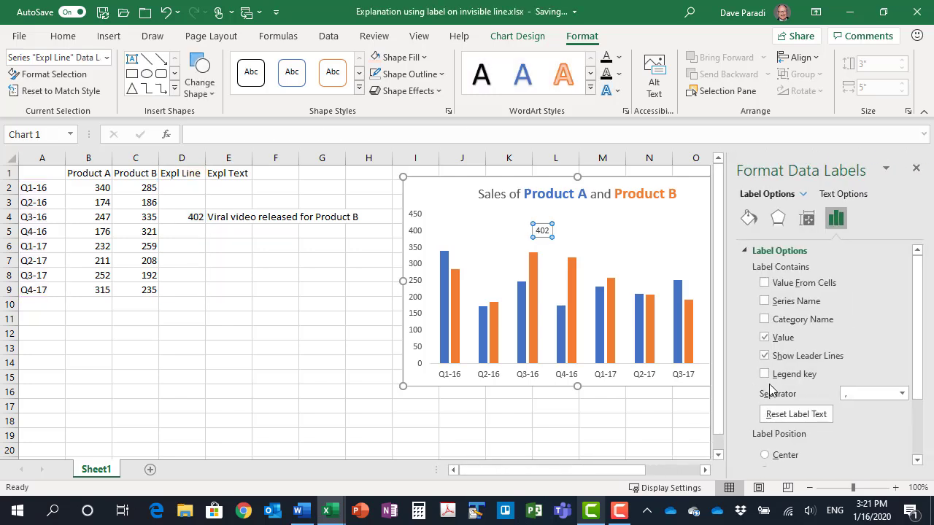
{"action": "left_click", "coordinate": [765, 283]}
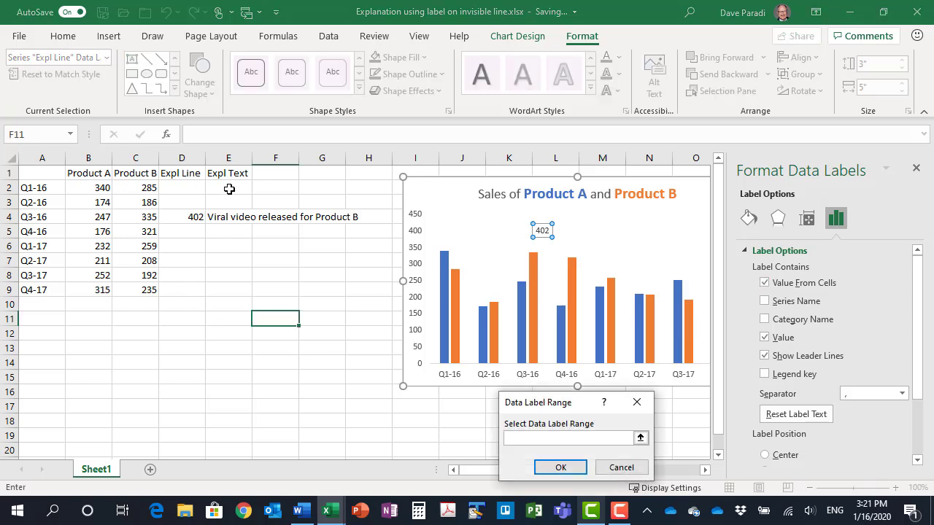
{"action": "left_click_drag", "start_coordinate": [229, 189], "coordinate": [229, 289]}
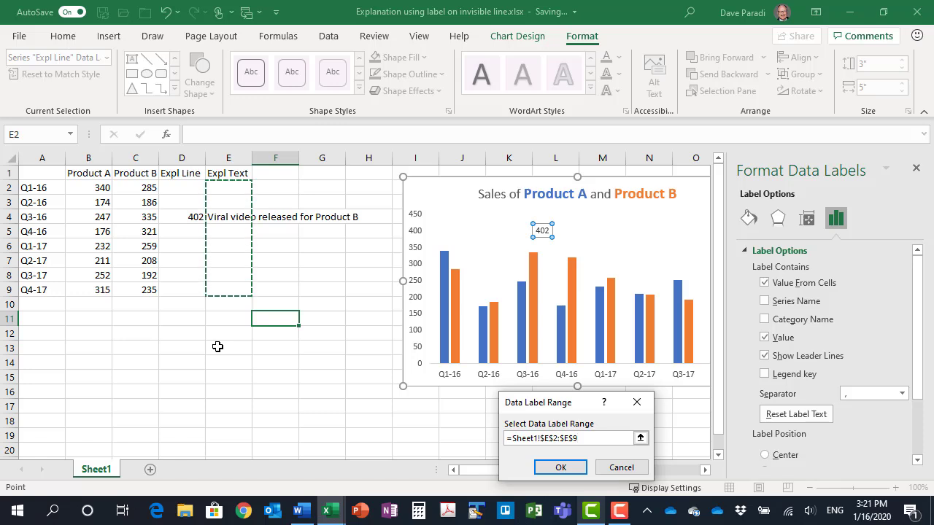
{"action": "left_click", "coordinate": [564, 469]}
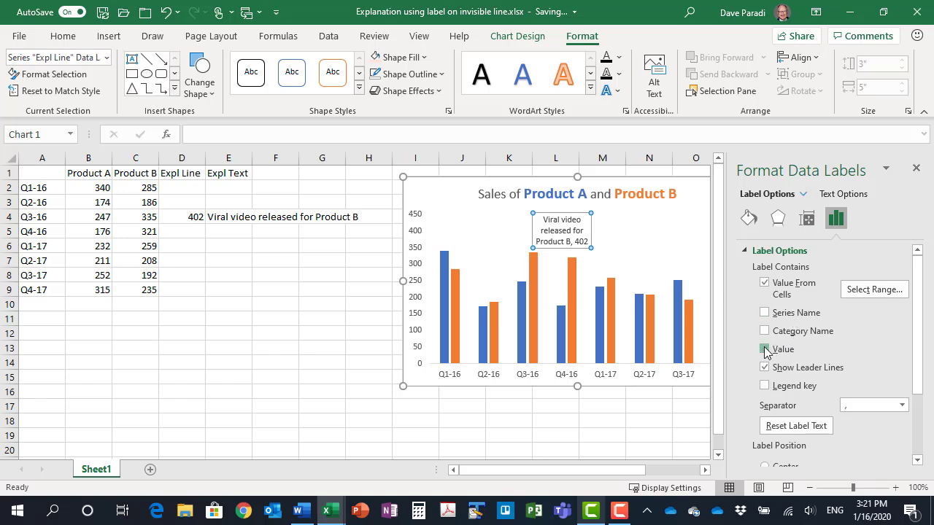
Turn off the original value and leader lines in the Expl Line label, set its position to Center, and close the formatting options
{"action": "left_click", "coordinate": [765, 350]}
{"action": "left_click", "coordinate": [765, 367]}
{"action": "scroll", "coordinate": [824, 350], "scroll_direction": "down", "scroll_amount": 3}
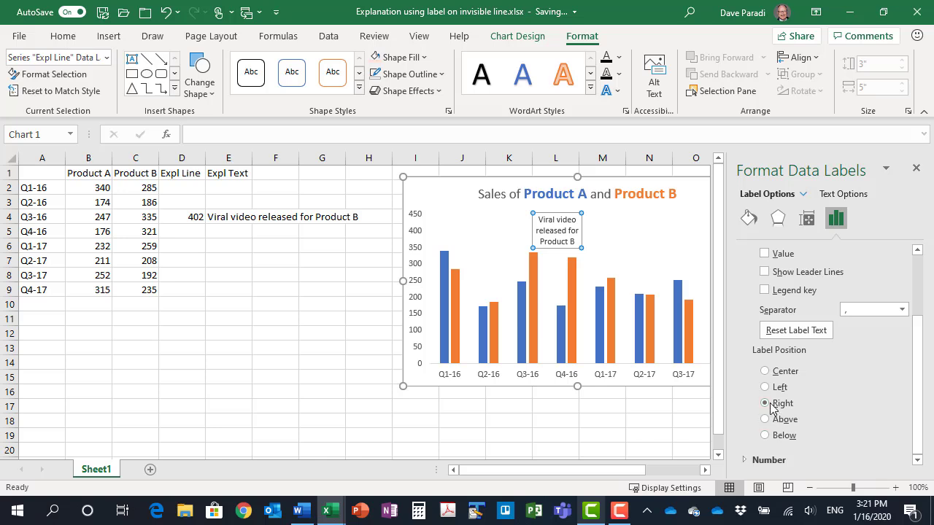
{"action": "left_click", "coordinate": [763, 372]}
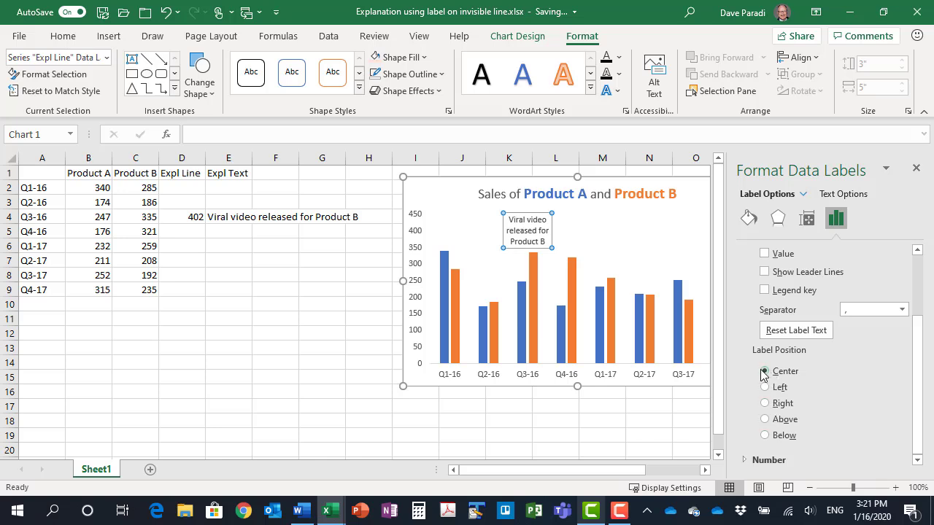
{"action": "left_click", "coordinate": [765, 419]}
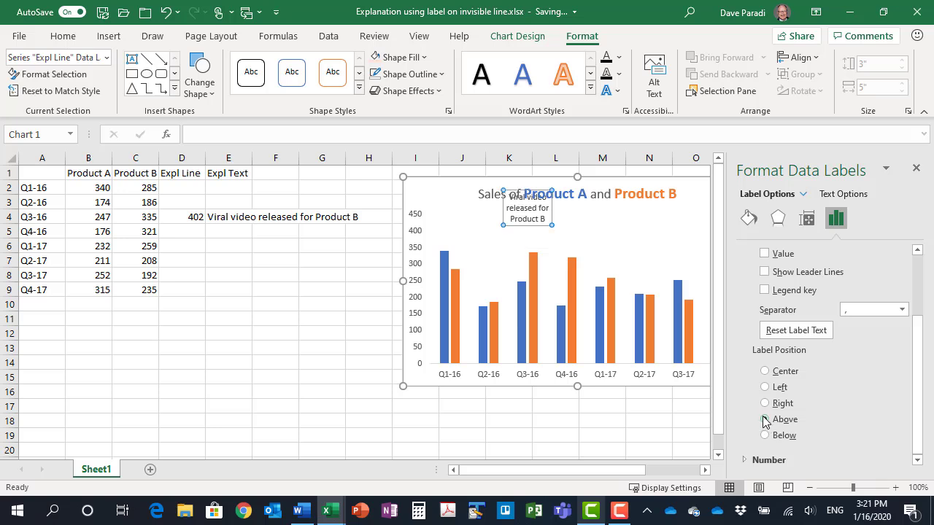
{"action": "left_click", "coordinate": [763, 371]}
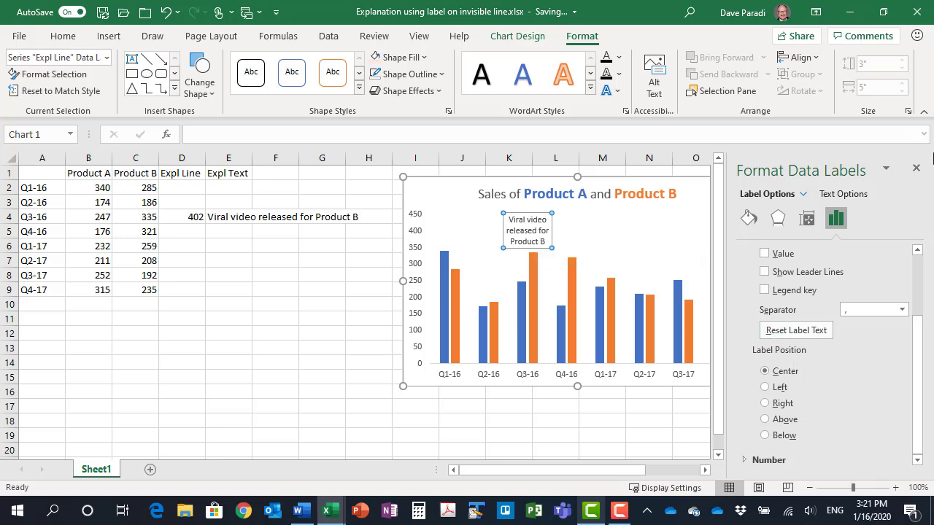
{"action": "left_click", "coordinate": [916, 167]}
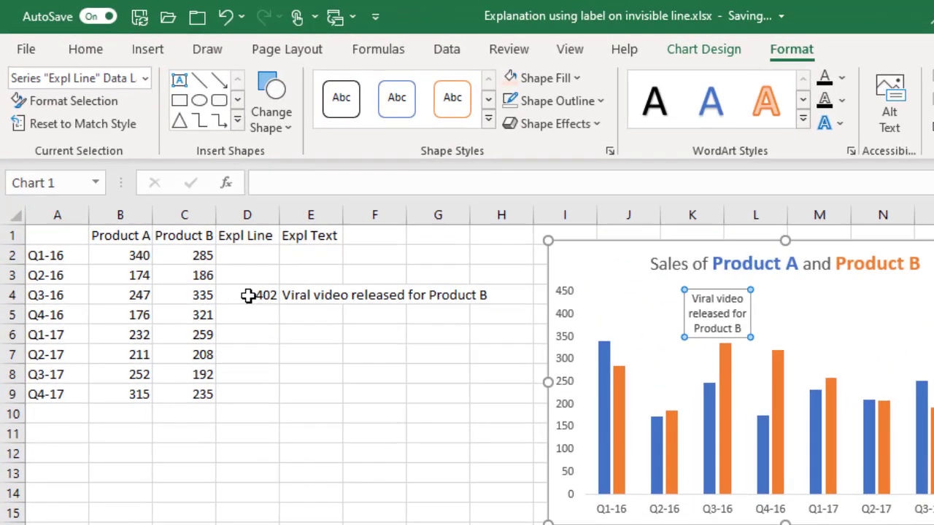
Change the multiplier in the Expl Line formula in cell D4 to 1.3
{"action": "left_click", "coordinate": [184, 217]}
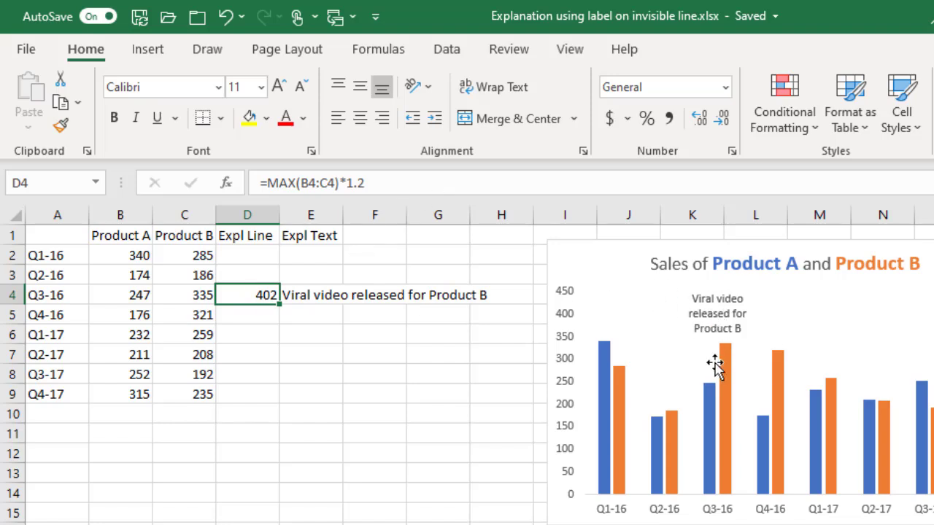
{"action": "mouse_move", "coordinate": [724, 374]}
{"action": "left_click", "coordinate": [424, 175]}
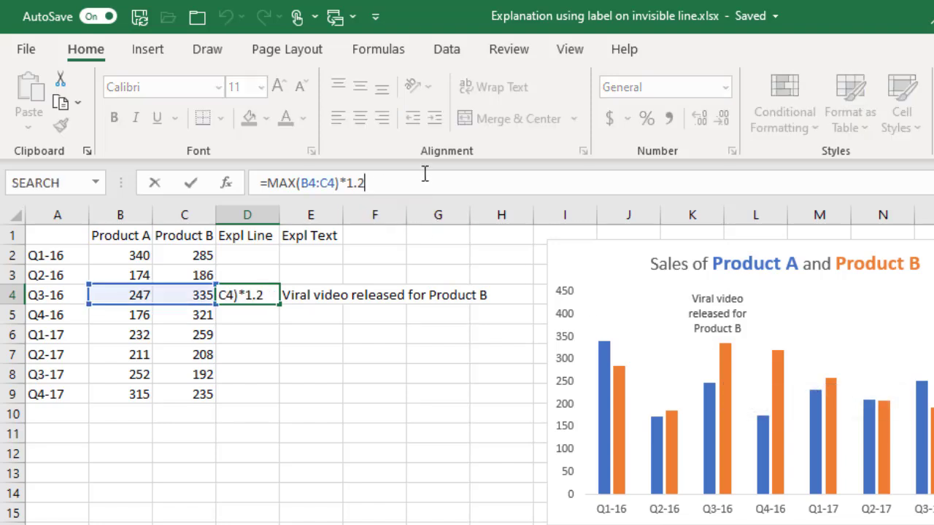
{"action": "key", "text": "BackSpace"}
{"action": "type", "text": "3"}
{"action": "key", "text": "Return"}
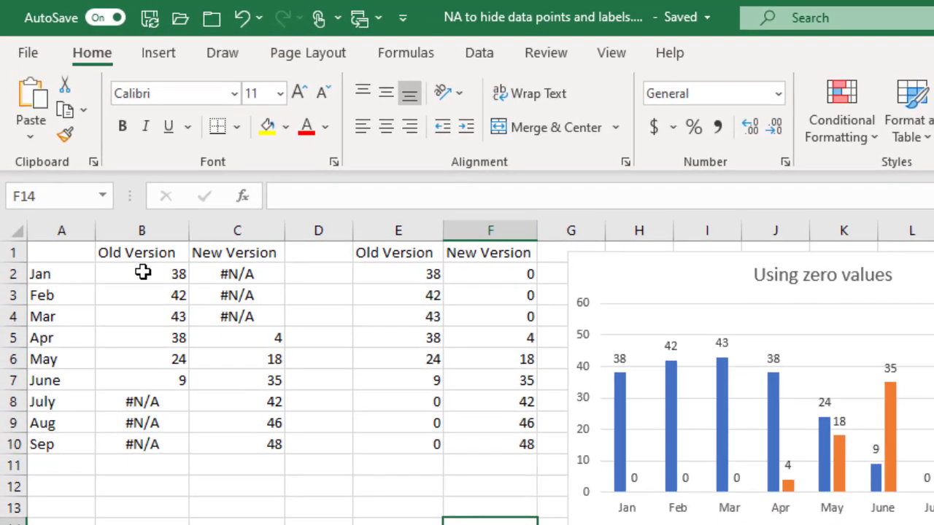
Examine the Old Version formulas in cells B2 and B8, and move the "Using #N/A values" chart up beside the zero-values chart
{"action": "left_click", "coordinate": [98, 187]}
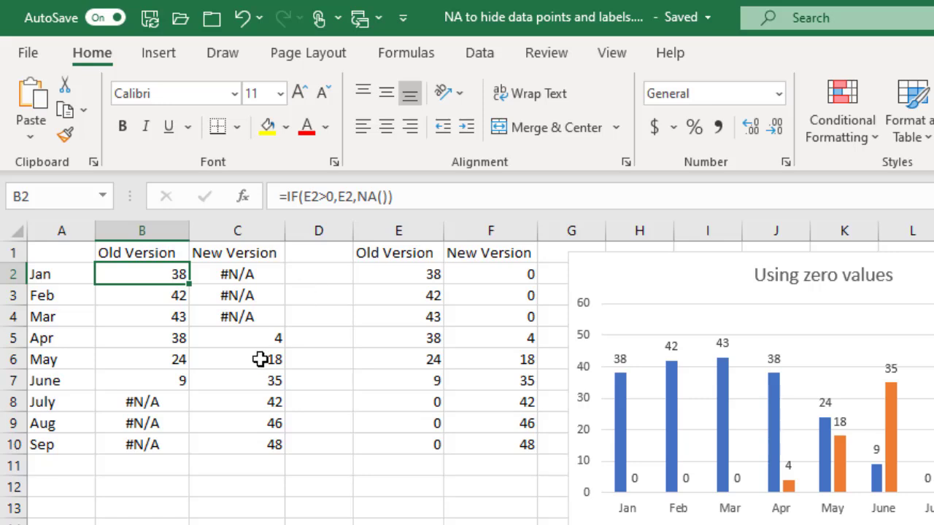
{"action": "left_click", "coordinate": [170, 405]}
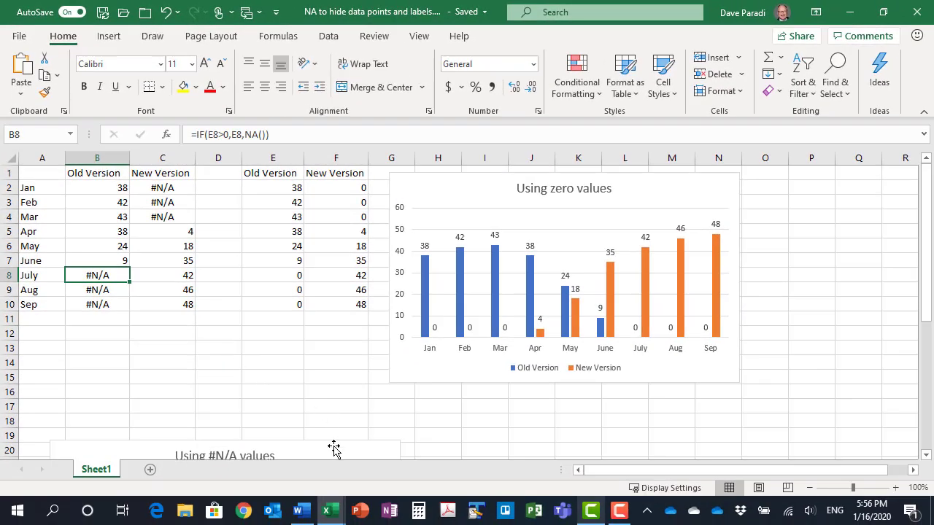
{"action": "left_click_drag", "start_coordinate": [334, 446], "coordinate": [332, 252]}
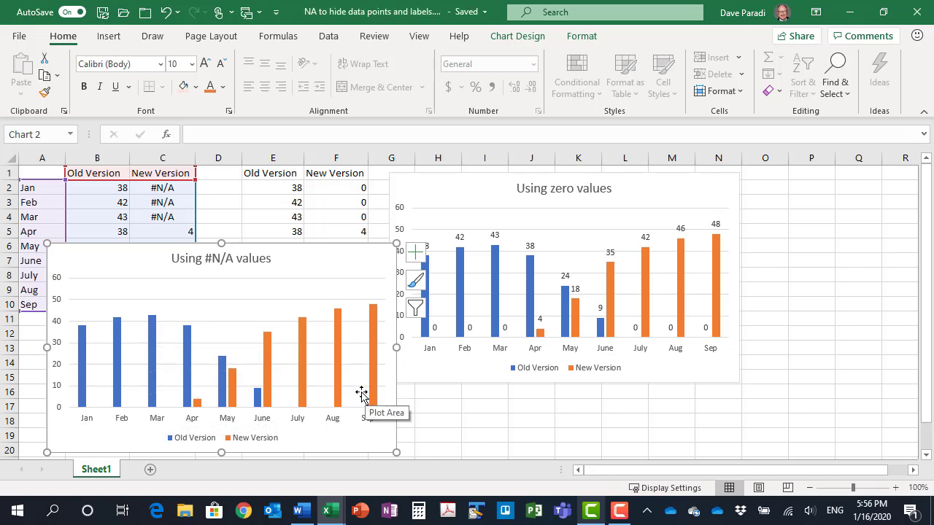
Add Outside End data labels to the Old Version columns in the "Using #N/A values" chart
{"action": "left_click", "coordinate": [187, 343]}
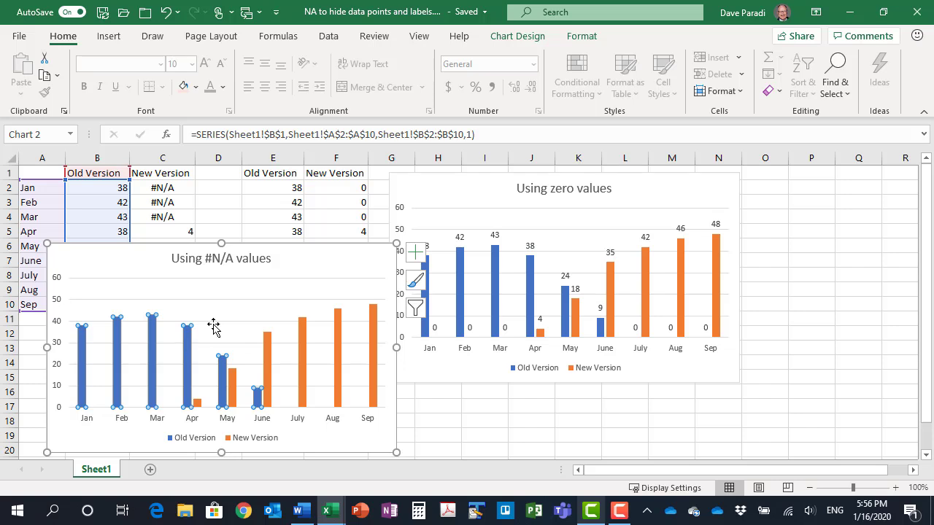
{"action": "left_click", "coordinate": [415, 252]}
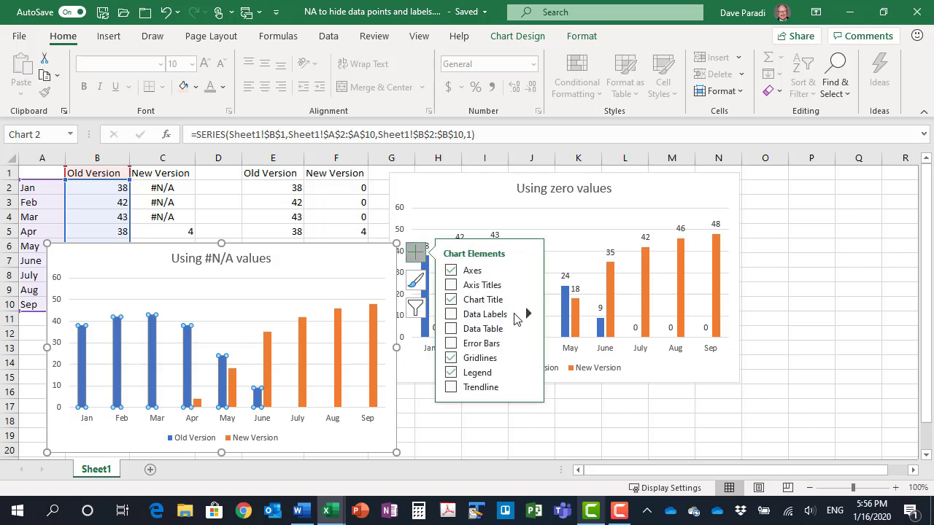
{"action": "left_click", "coordinate": [528, 314]}
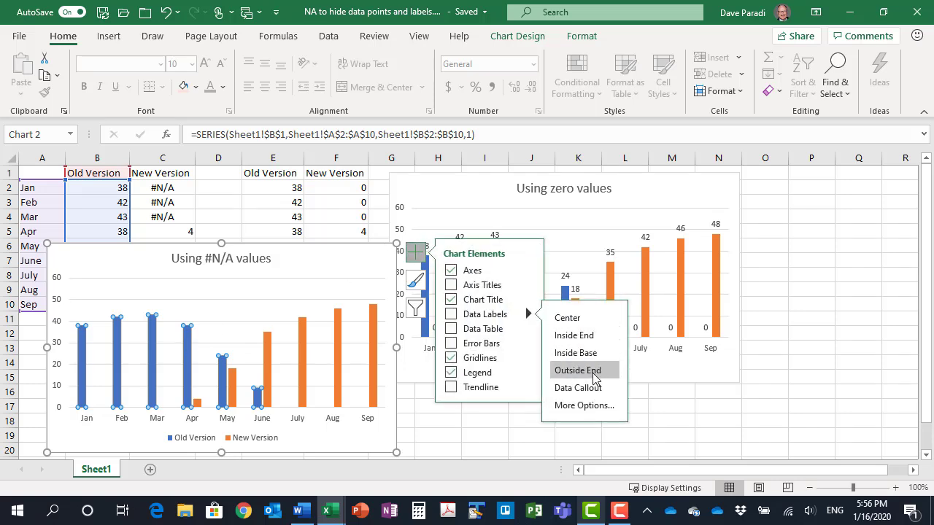
{"action": "left_click", "coordinate": [577, 370]}
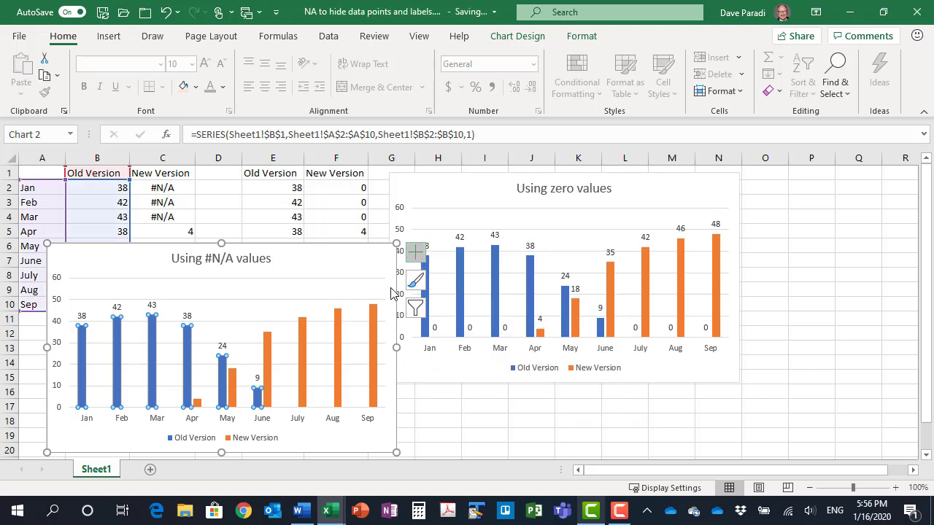
Add Outside End data labels to the New Version columns in the "Using #N/A values" chart and close the element options
{"action": "left_click", "coordinate": [268, 351]}
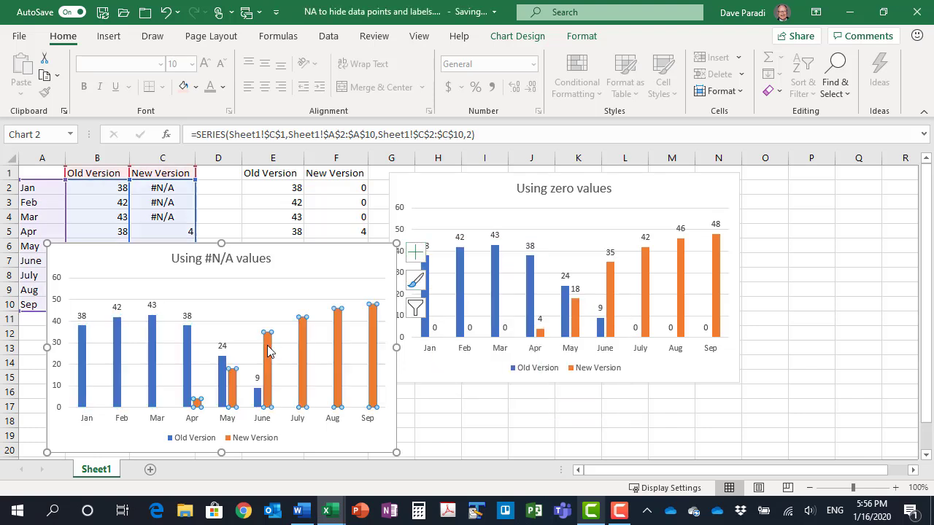
{"action": "left_click", "coordinate": [420, 257]}
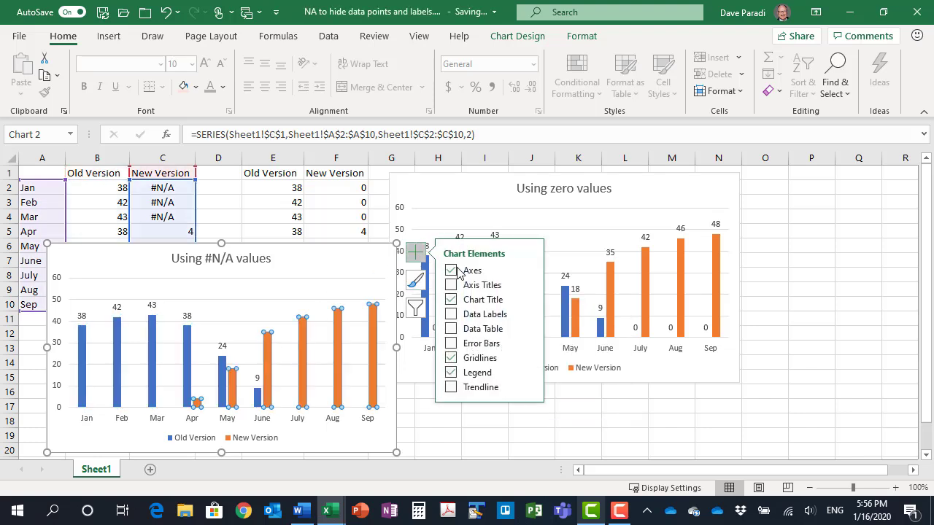
{"action": "left_click", "coordinate": [528, 314]}
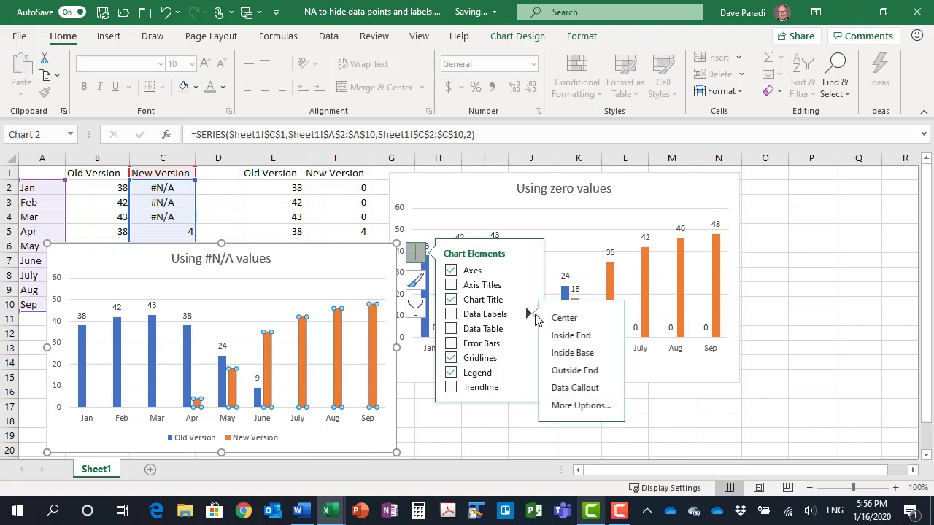
{"action": "left_click", "coordinate": [577, 369]}
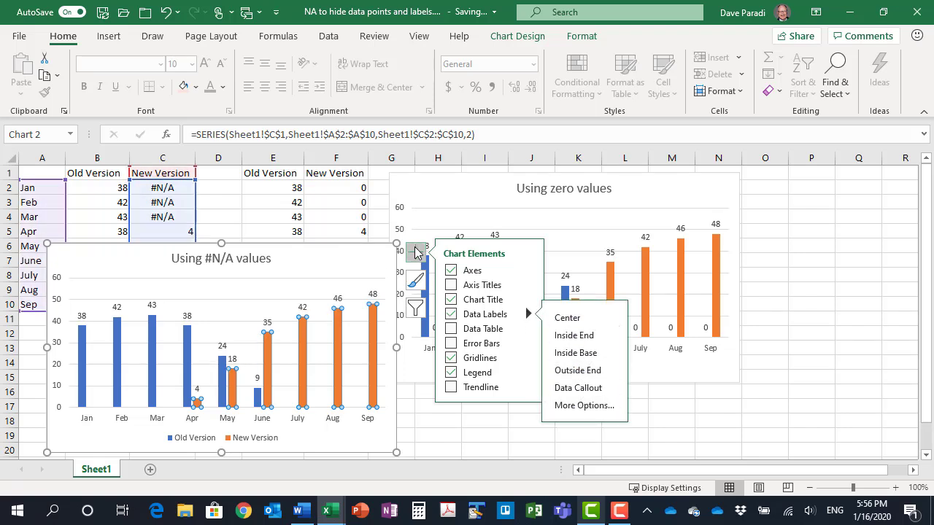
{"action": "left_click", "coordinate": [416, 251]}
{"action": "left_click", "coordinate": [326, 306]}
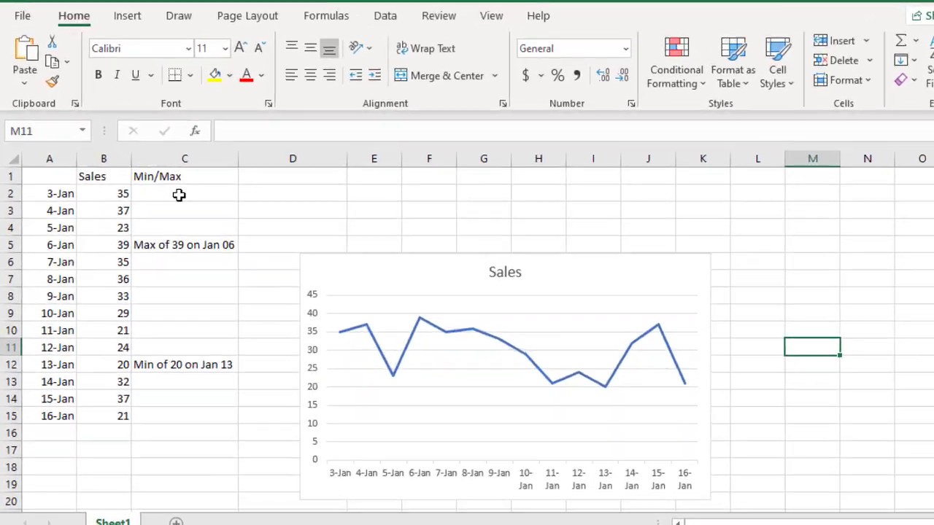
Examine the Min/Max label formula in cell C2 of the daily sales table
{"action": "left_click", "coordinate": [141, 191]}
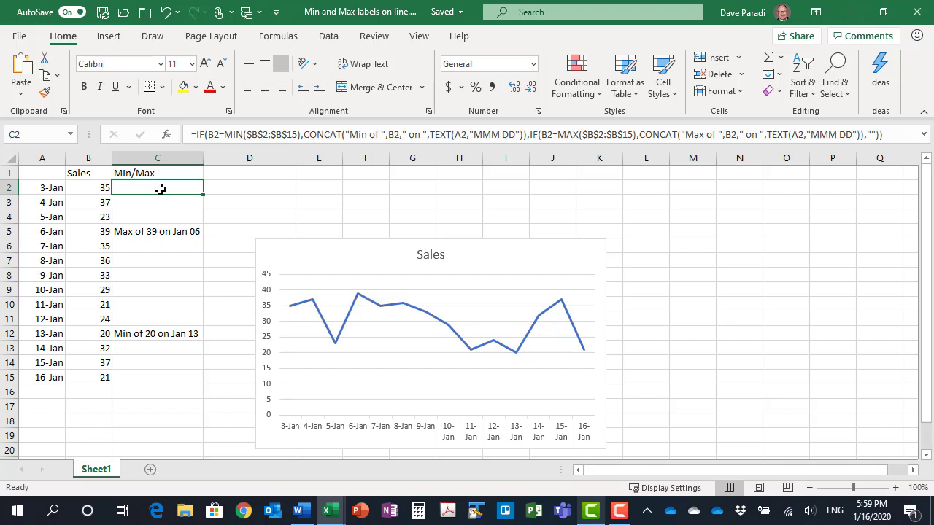
Examine the Min/Max label formulas for 6-Jan and 13-Jan in cells C5 and C12
{"action": "left_click", "coordinate": [148, 233]}
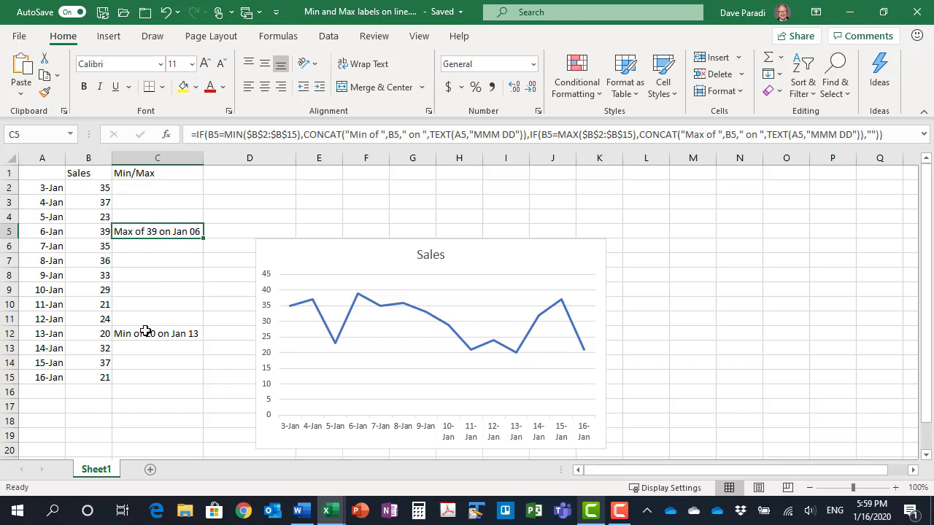
{"action": "left_click", "coordinate": [145, 334]}
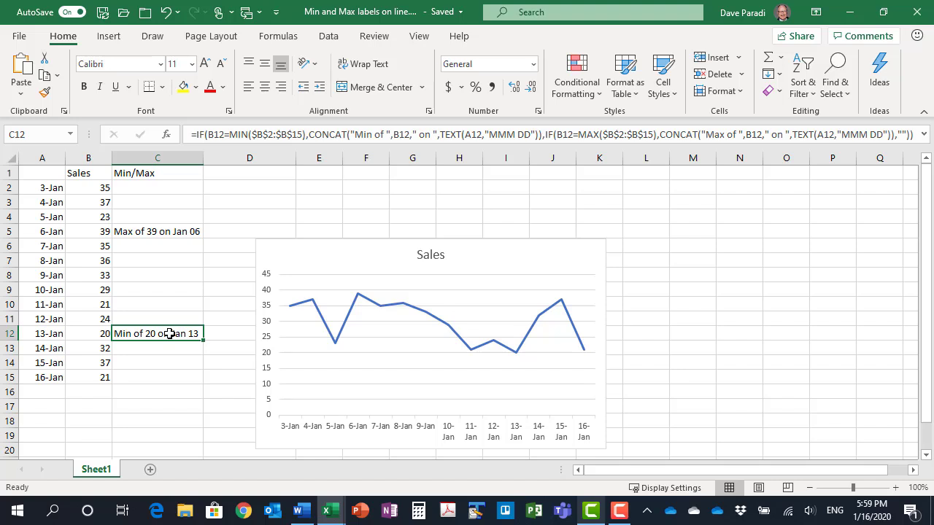
Add data labels to the Sales line from cells C2:C15, with Value and Show Leader Lines turned off
{"action": "left_click", "coordinate": [408, 310]}
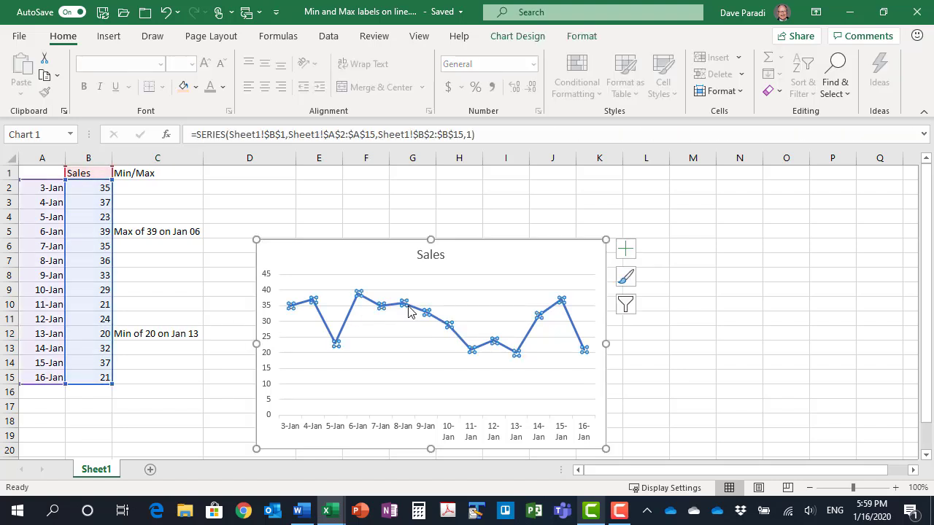
{"action": "left_click", "coordinate": [631, 252]}
{"action": "mouse_move", "coordinate": [751, 312]}
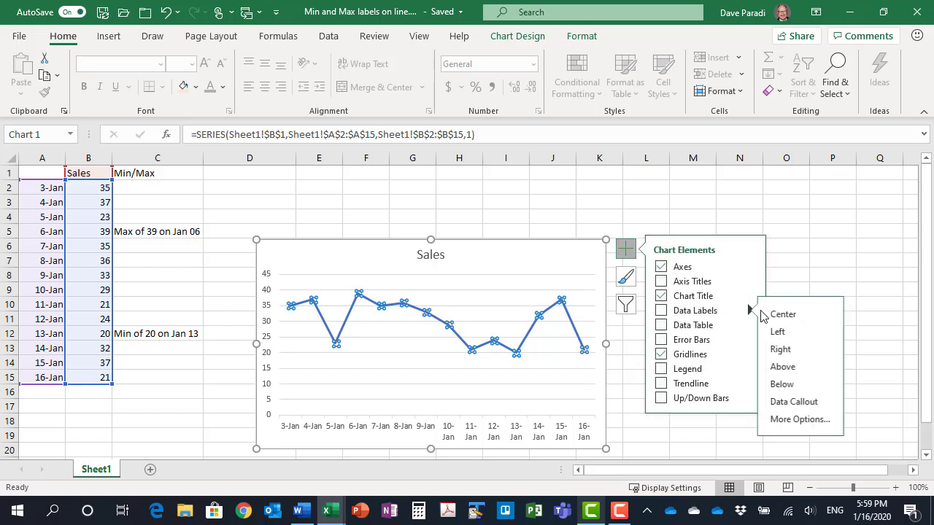
{"action": "left_click", "coordinate": [812, 421]}
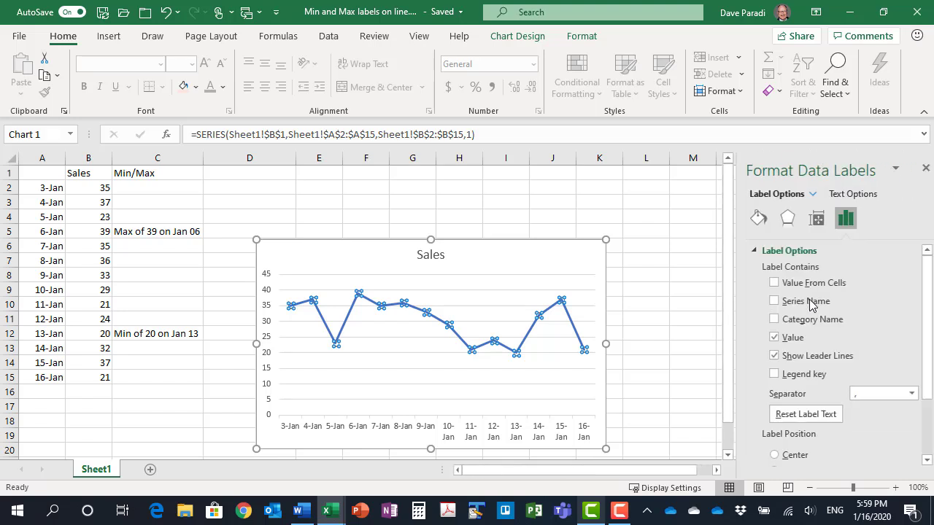
{"action": "left_click", "coordinate": [765, 283]}
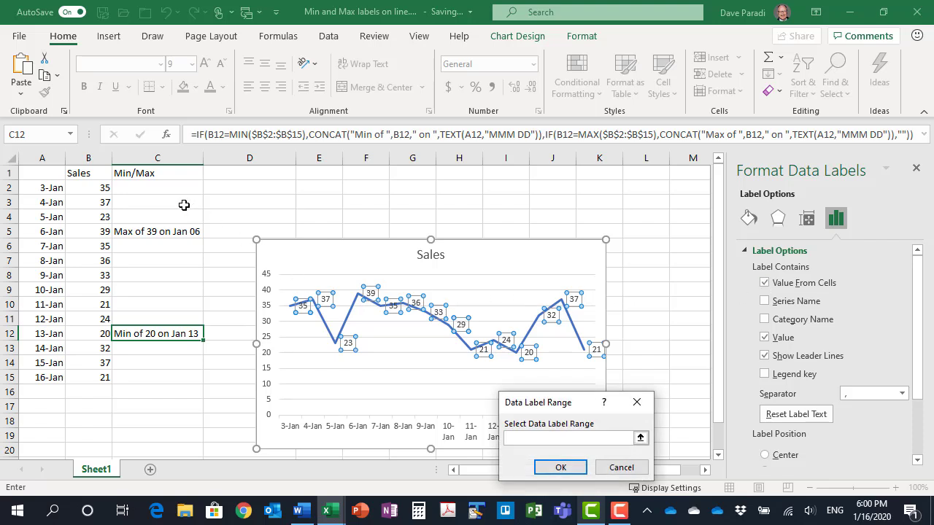
{"action": "left_click_drag", "start_coordinate": [146, 188], "coordinate": [148, 377]}
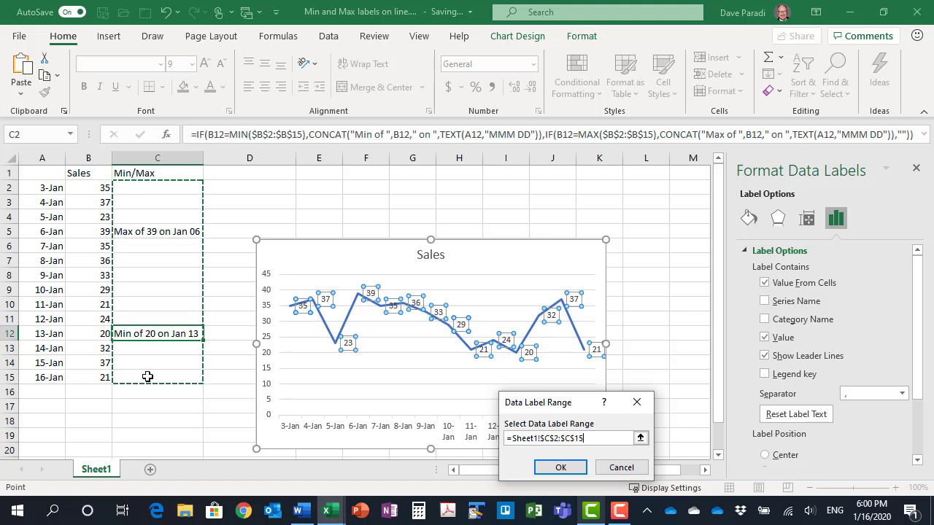
{"action": "left_click", "coordinate": [560, 468]}
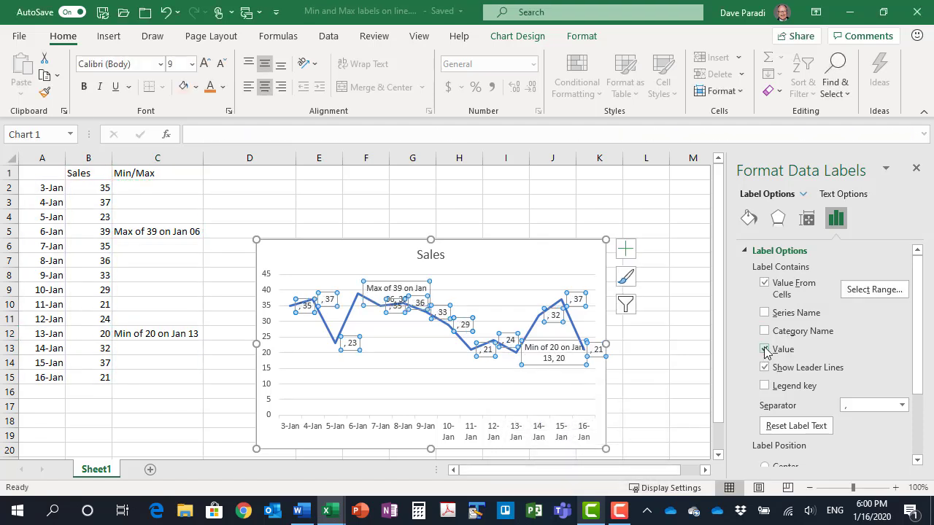
{"action": "left_click", "coordinate": [765, 350]}
{"action": "left_click", "coordinate": [764, 367]}
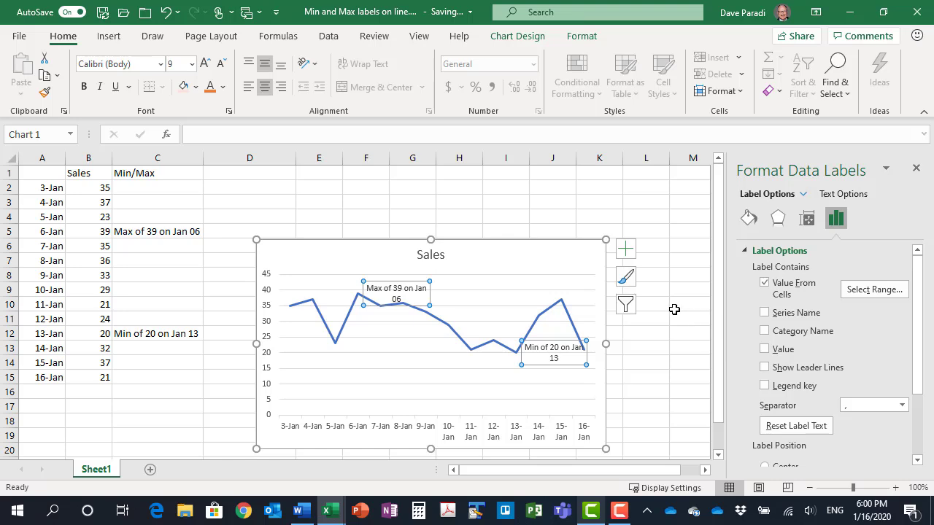
Try the Center position for the Sales line's labels, set it to Above, and close the label formatting options
{"action": "scroll", "coordinate": [782, 327], "scroll_direction": "down", "scroll_amount": 3}
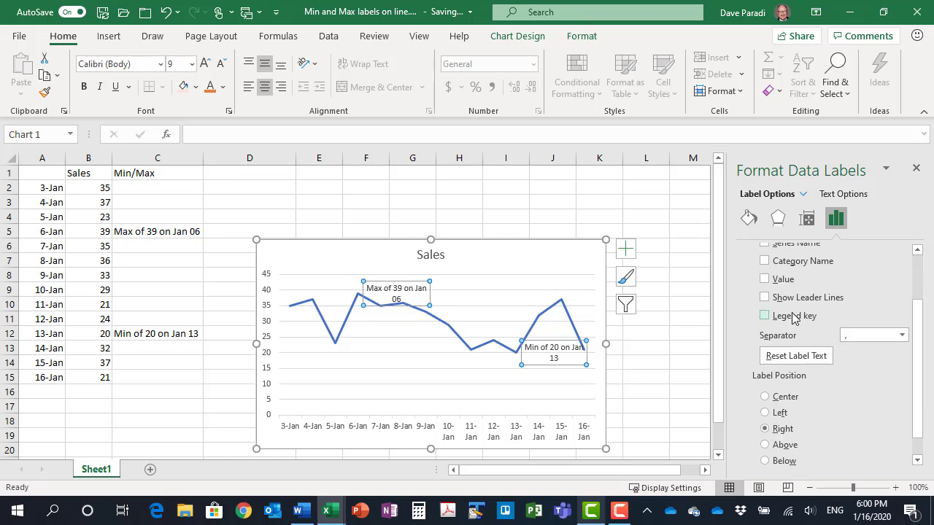
{"action": "scroll", "coordinate": [794, 316], "scroll_direction": "down", "scroll_amount": 1}
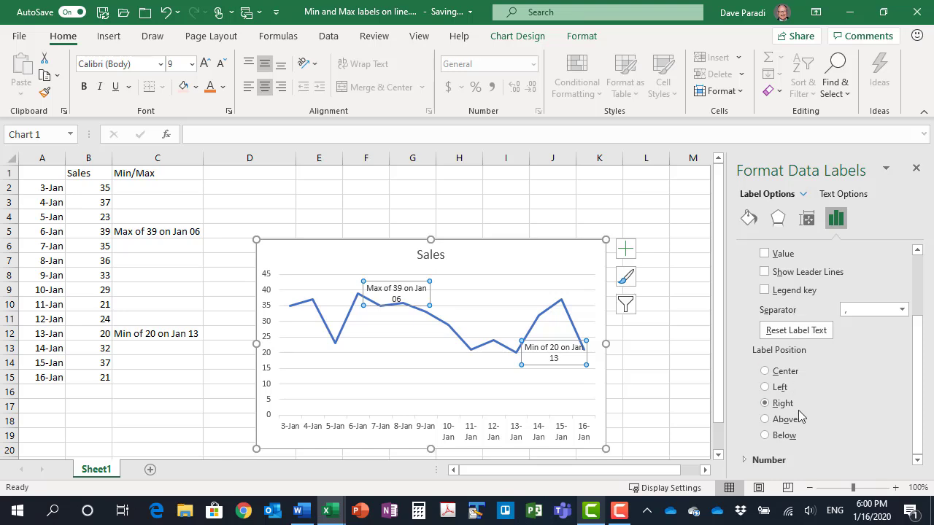
{"action": "left_click", "coordinate": [764, 371]}
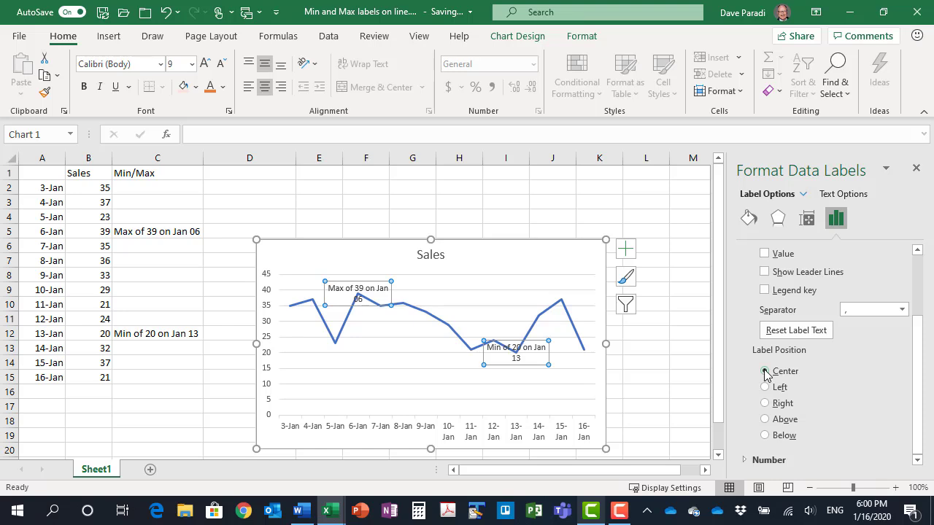
{"action": "left_click", "coordinate": [764, 419]}
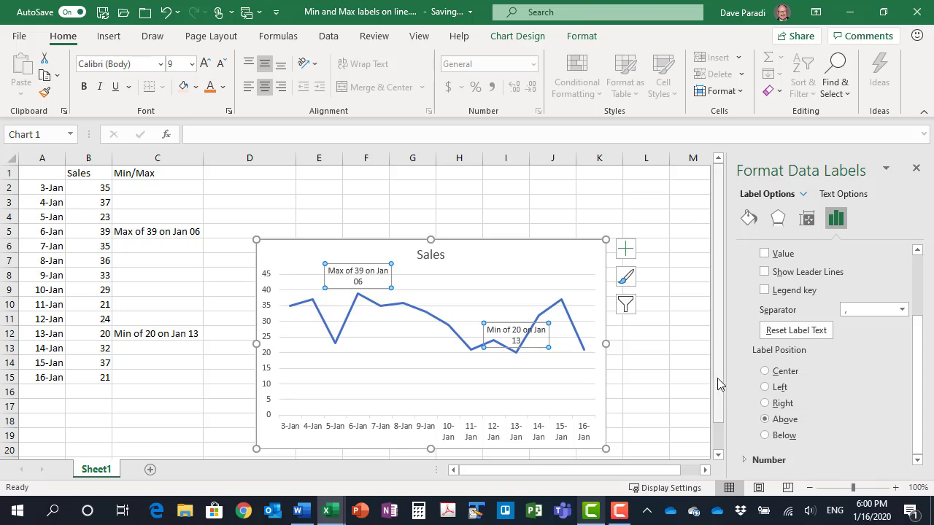
{"action": "left_click", "coordinate": [916, 168]}
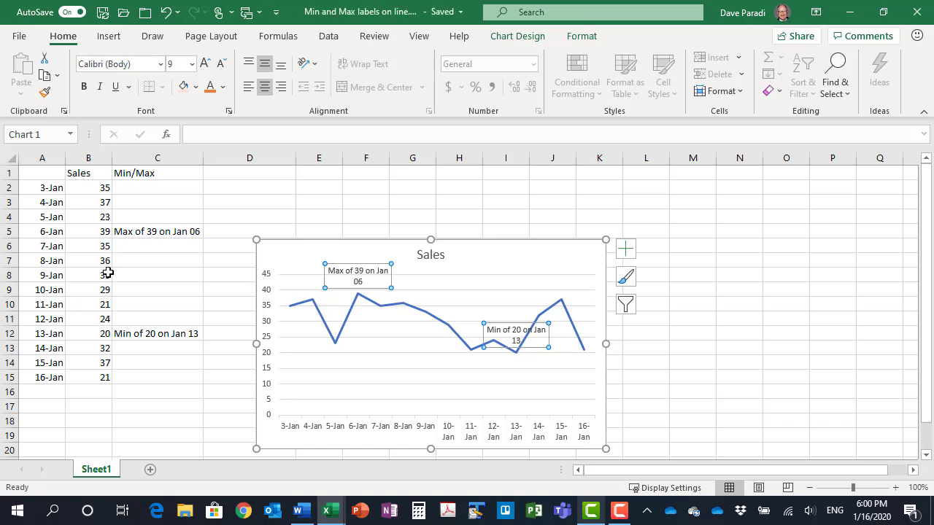
Set the 11-Jan sales value in cell B10 to 19
{"action": "left_click", "coordinate": [88, 305]}
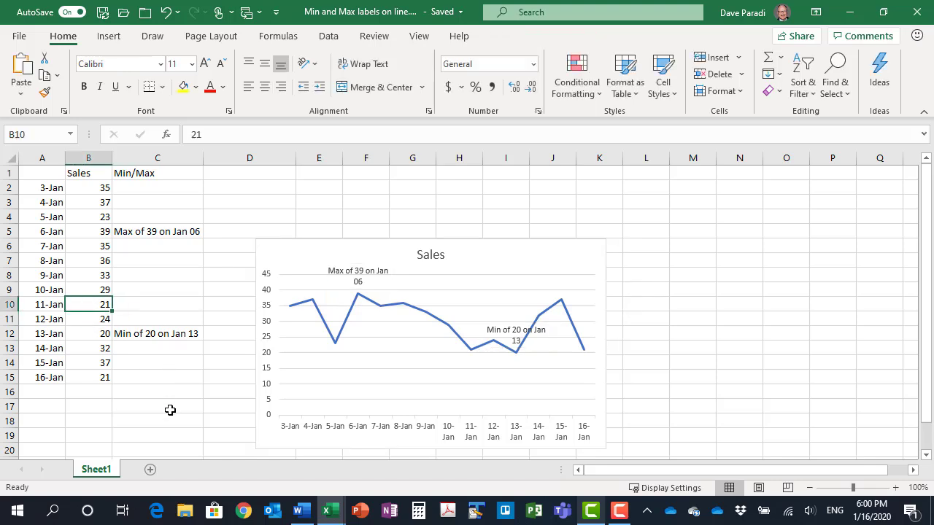
{"action": "type", "text": "19"}
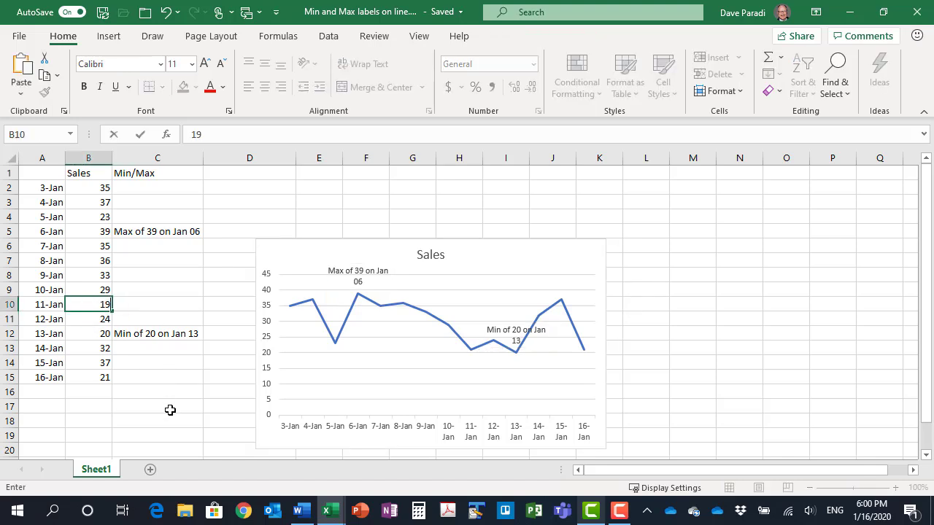
{"action": "key", "text": "Return"}
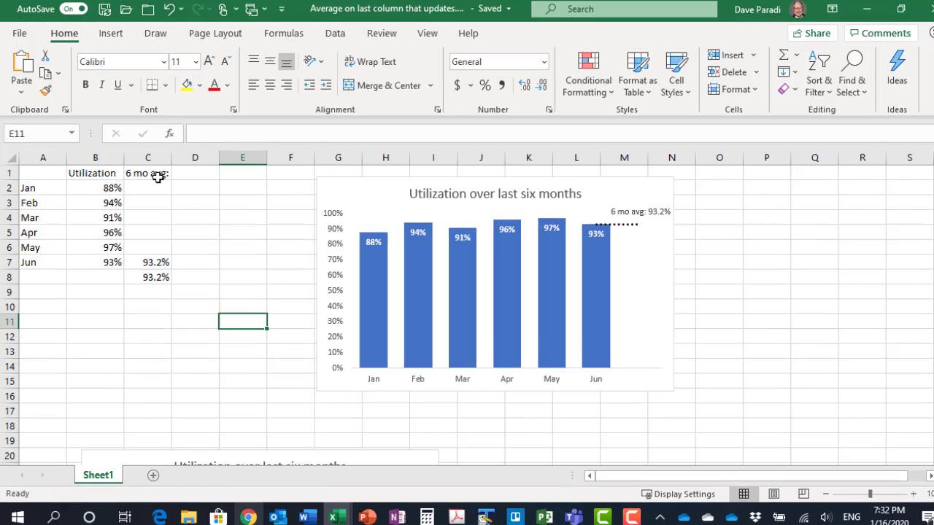
In the six-month average workbook, examine the heading in C1 and the average formulas in C7 and C8
{"action": "left_click", "coordinate": [161, 175]}
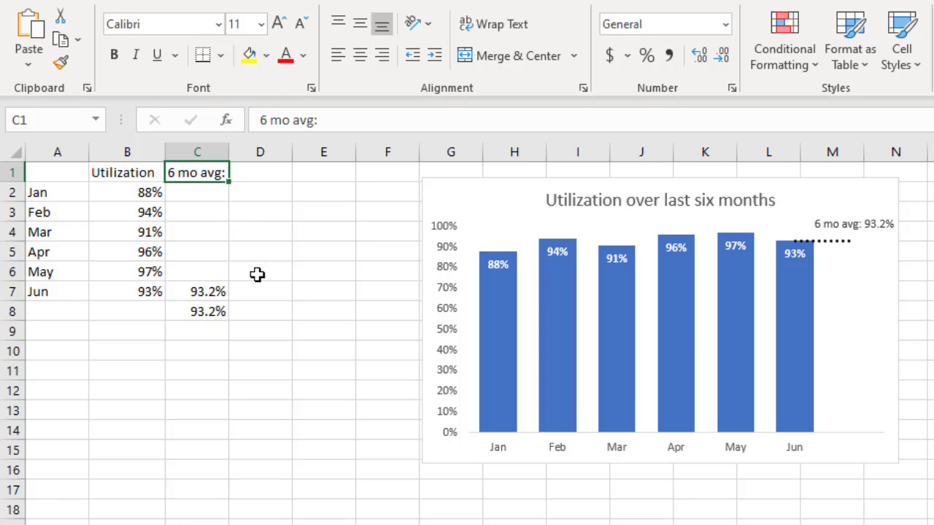
{"action": "left_click", "coordinate": [201, 294]}
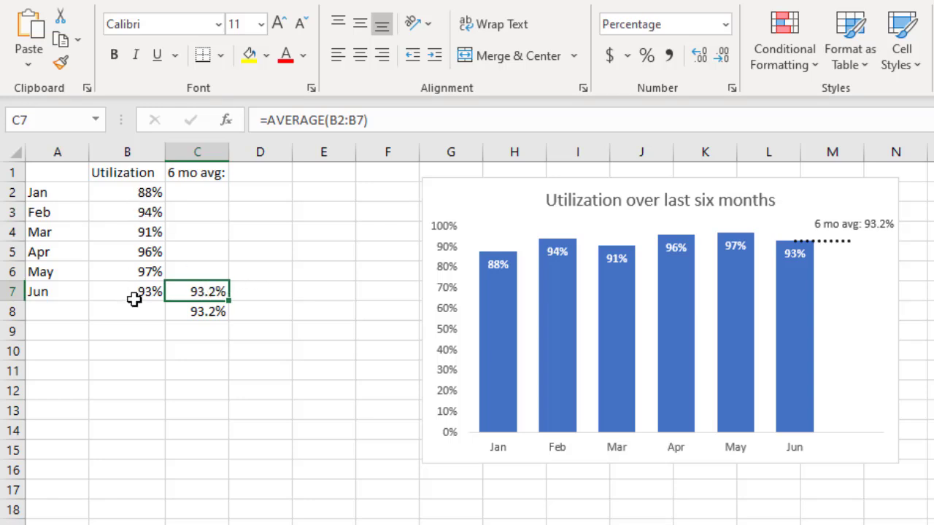
{"action": "left_click", "coordinate": [198, 317]}
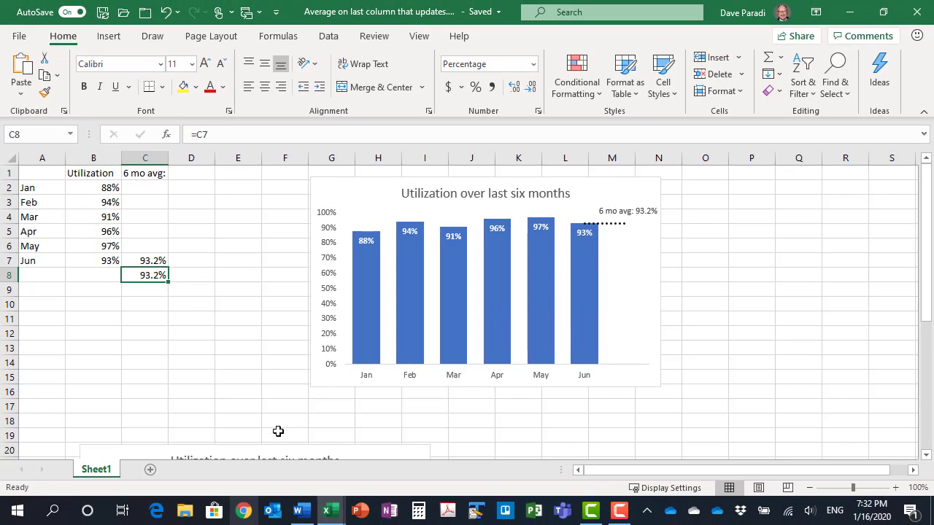
Move the second utilization chart up beside the data and extend its source range to include row 8 and the 6 mo avg: column
{"action": "left_click_drag", "start_coordinate": [263, 448], "coordinate": [402, 230]}
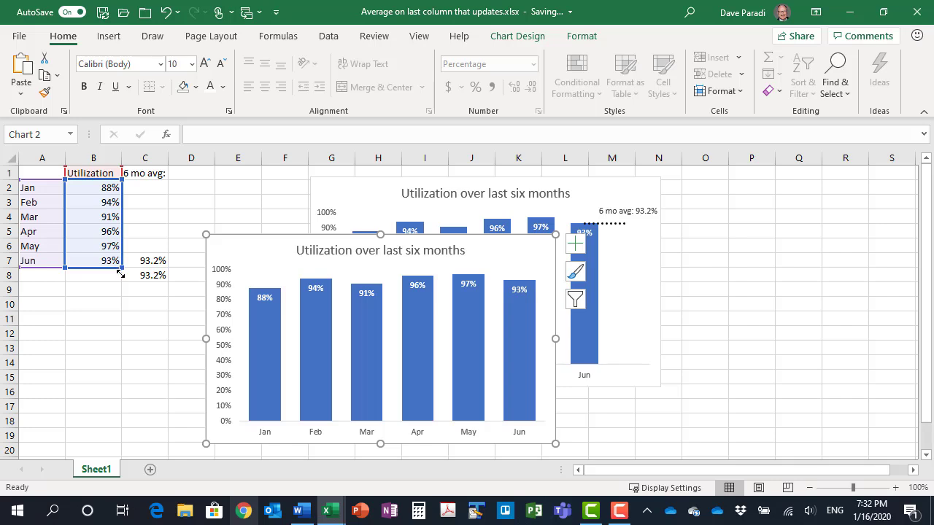
{"action": "left_click_drag", "start_coordinate": [120, 273], "coordinate": [120, 283]}
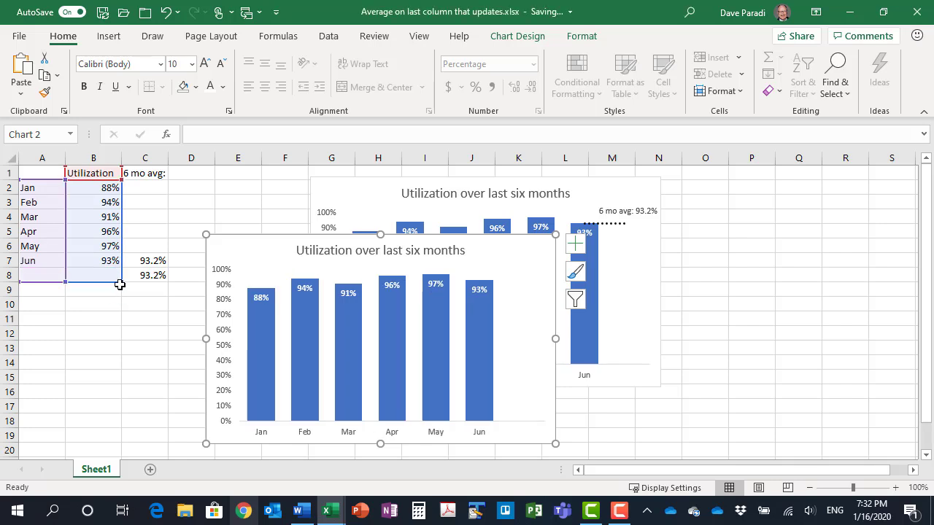
{"action": "left_click_drag", "start_coordinate": [153, 281], "coordinate": [158, 278]}
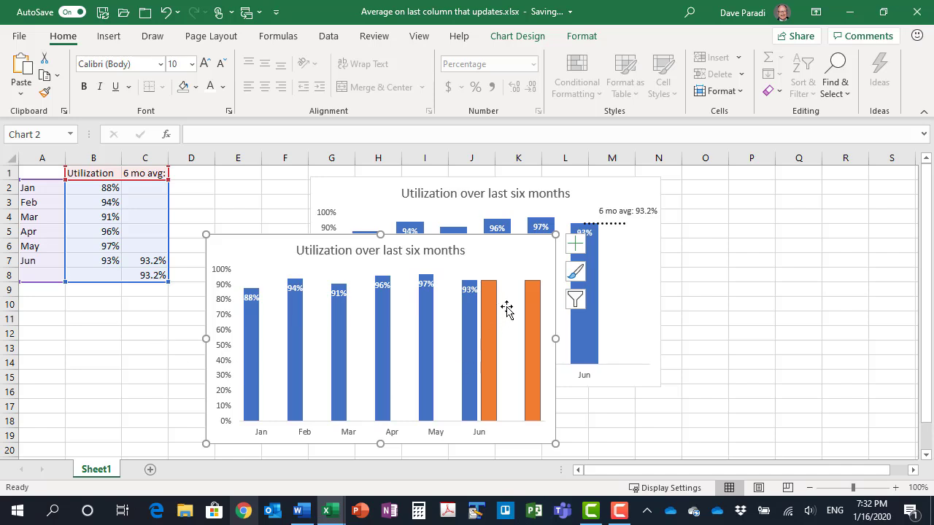
Change the 6 mo avg: series in the second utilization chart to a Line chart type
{"action": "mouse_move", "coordinate": [488, 322]}
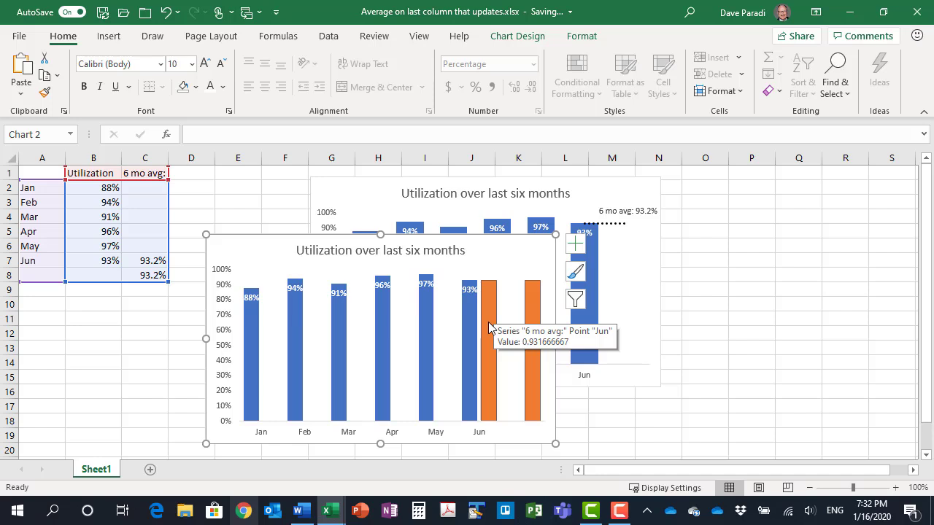
{"action": "right_click", "coordinate": [489, 328]}
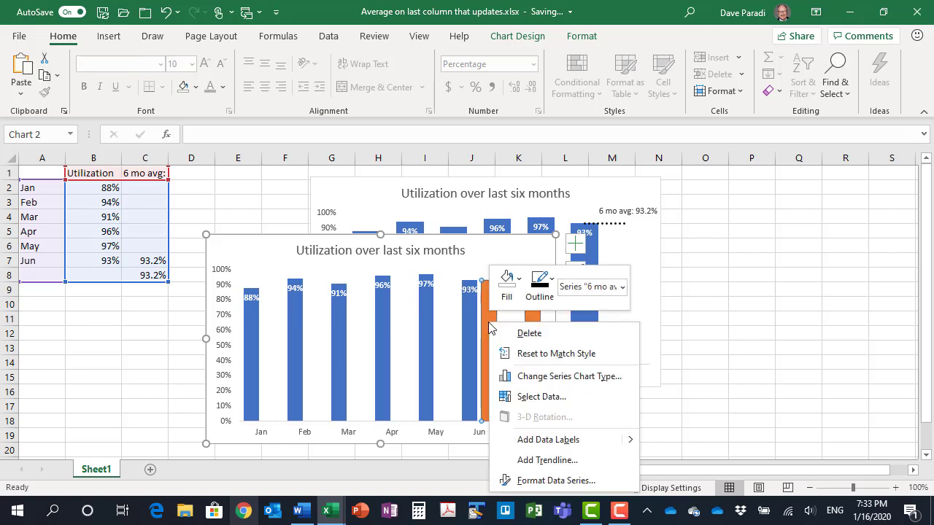
{"action": "left_click", "coordinate": [547, 376]}
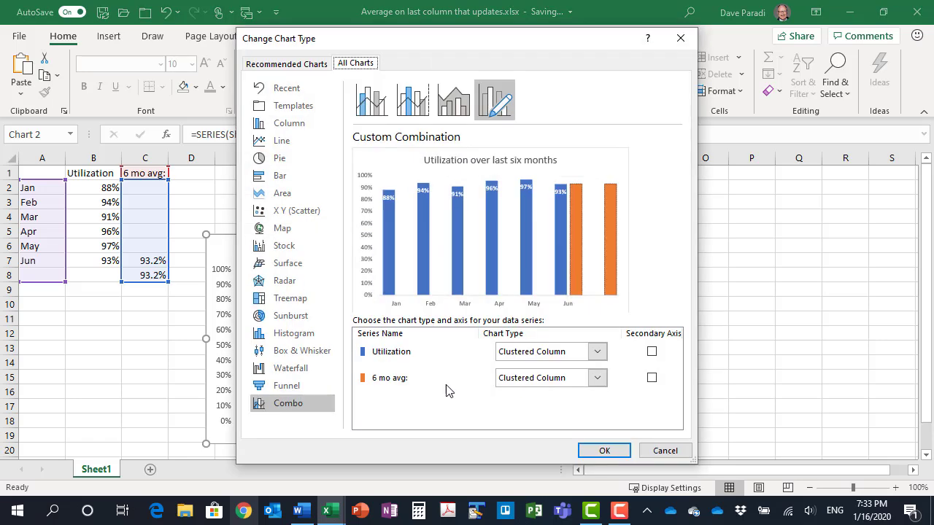
{"action": "left_click", "coordinate": [597, 378]}
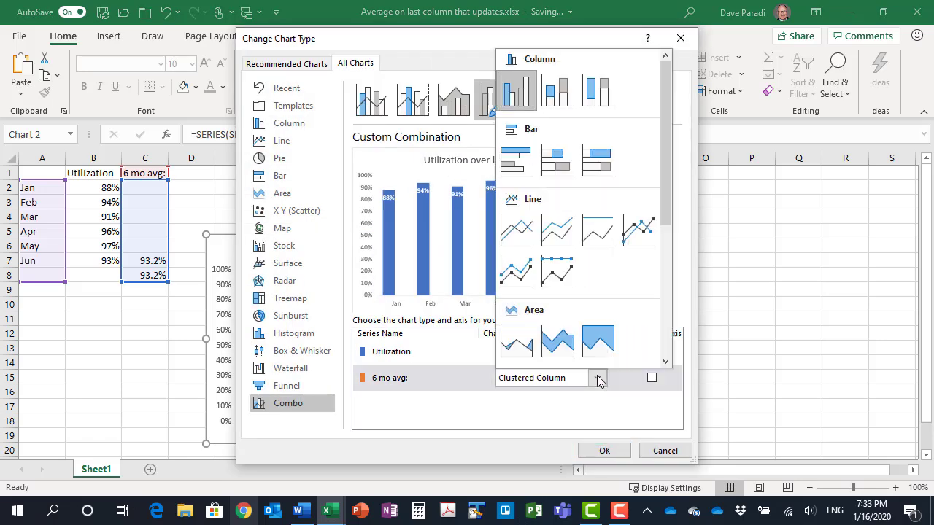
{"action": "left_click", "coordinate": [517, 228]}
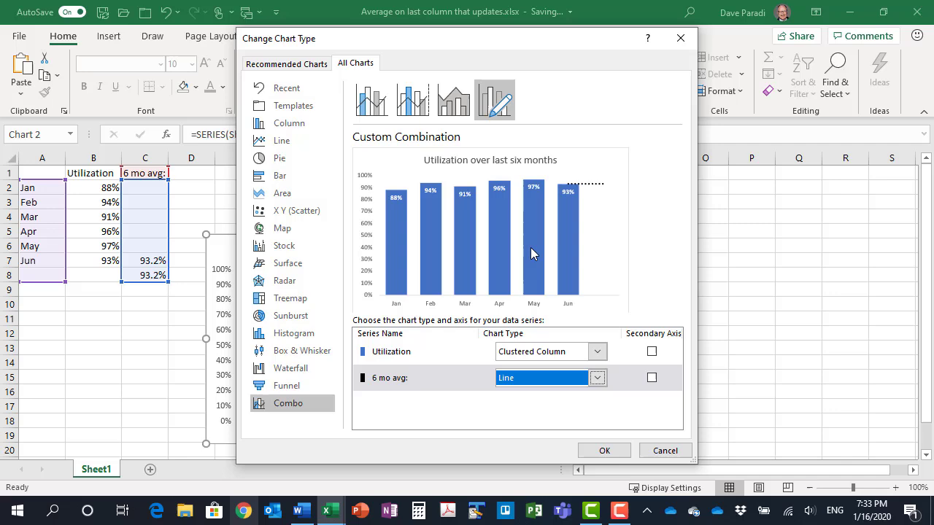
{"action": "left_click", "coordinate": [604, 450]}
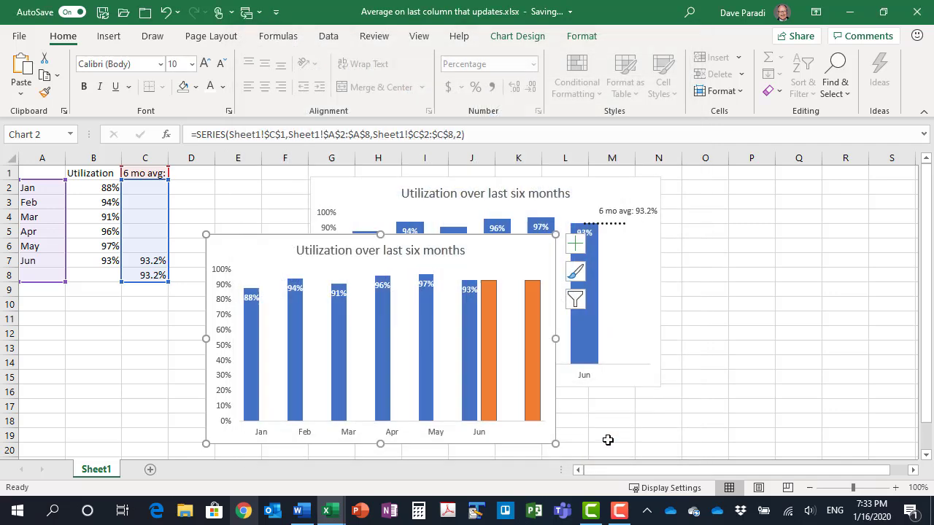
Set the dash style of the 6 mo avg: line to solid
{"action": "left_click", "coordinate": [499, 283]}
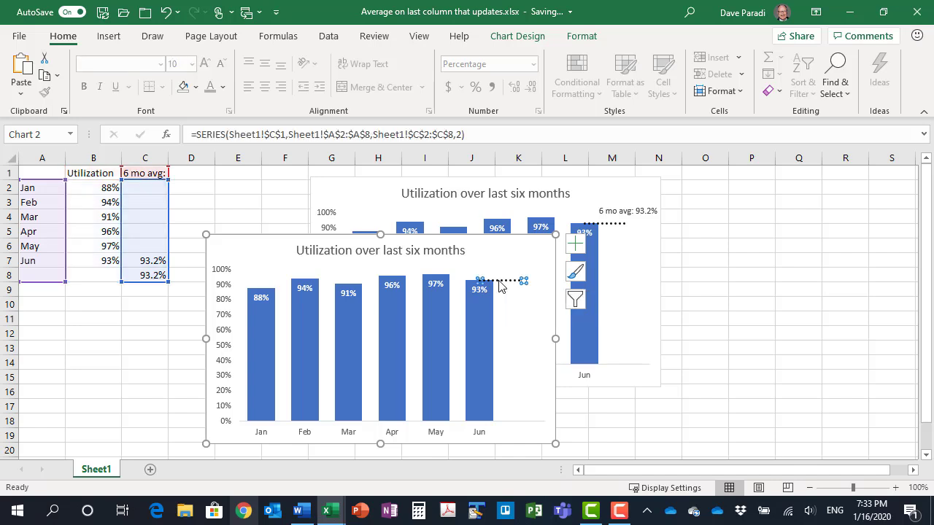
{"action": "left_click", "coordinate": [580, 36]}
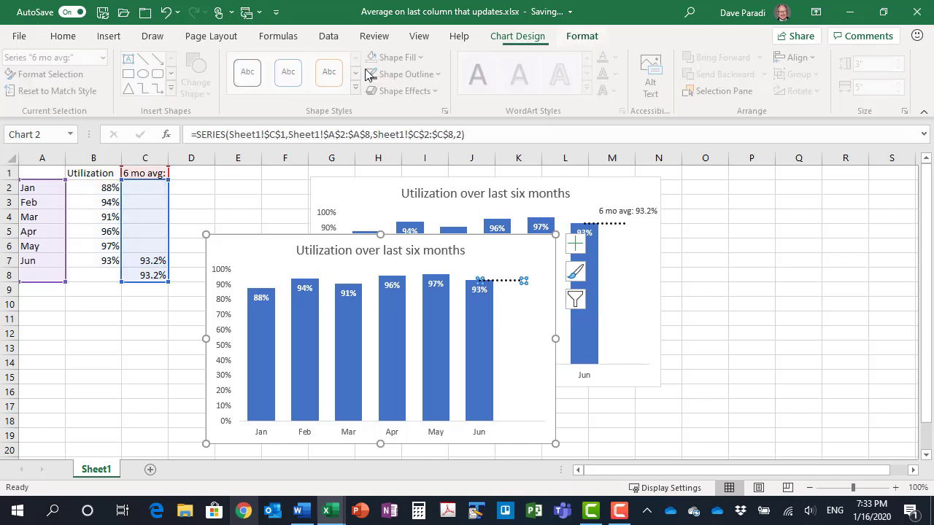
{"action": "left_click", "coordinate": [441, 74]}
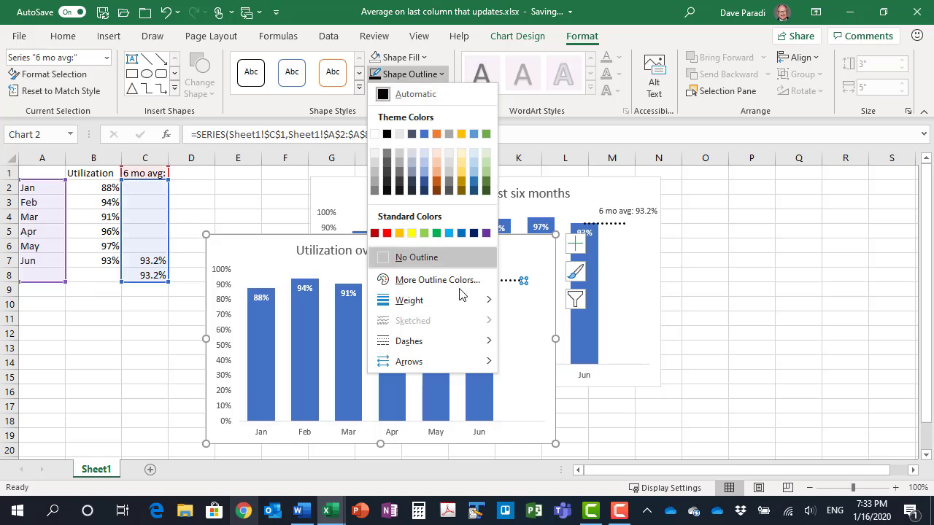
{"action": "mouse_move", "coordinate": [455, 339]}
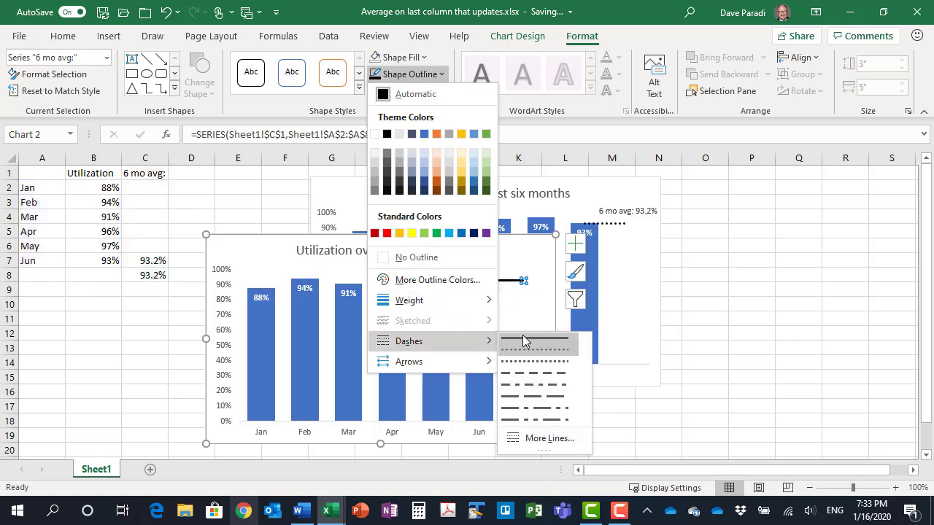
{"action": "left_click", "coordinate": [524, 341]}
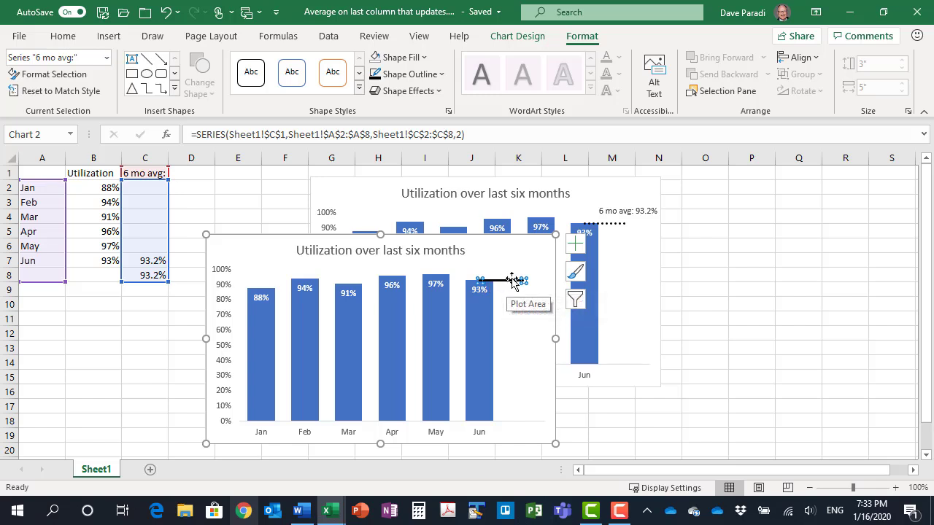
Change the dash style of the 6 mo avg: line in the second utilization chart to dotted
{"action": "left_click", "coordinate": [425, 76]}
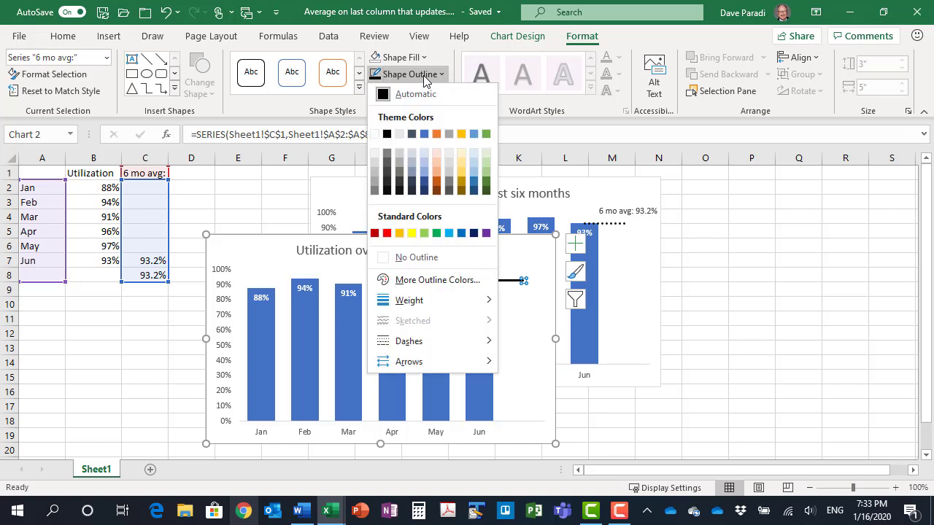
{"action": "mouse_move", "coordinate": [464, 338]}
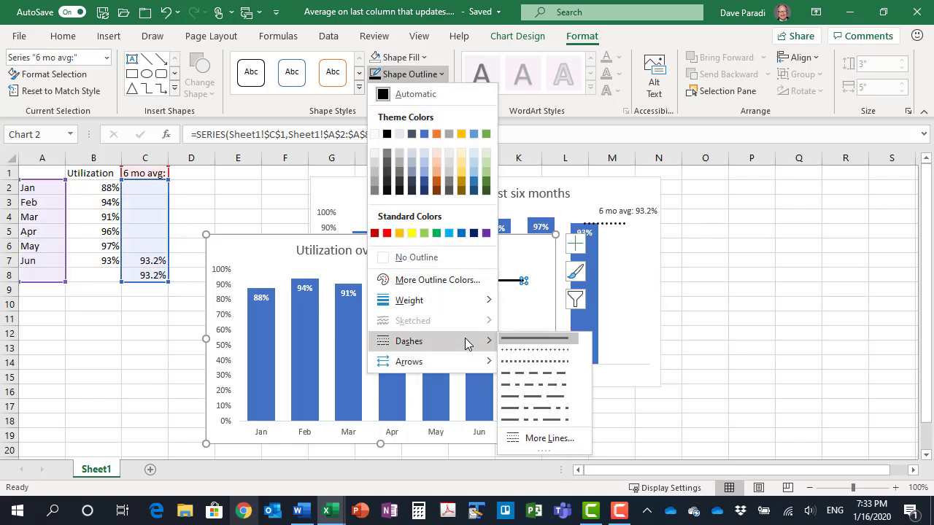
{"action": "left_click", "coordinate": [538, 351]}
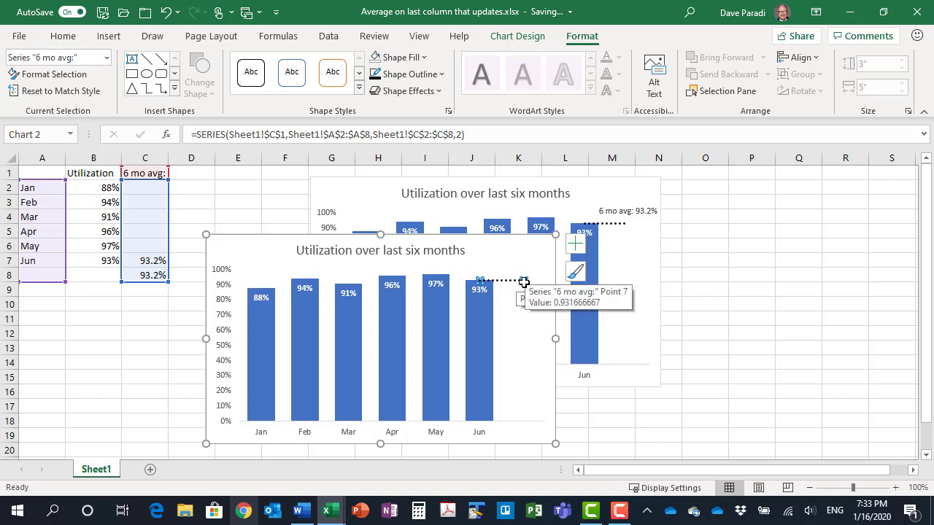
Label only the last point of the 6 mo avg: line with its series name and value, without leader lines
{"action": "left_click", "coordinate": [524, 281]}
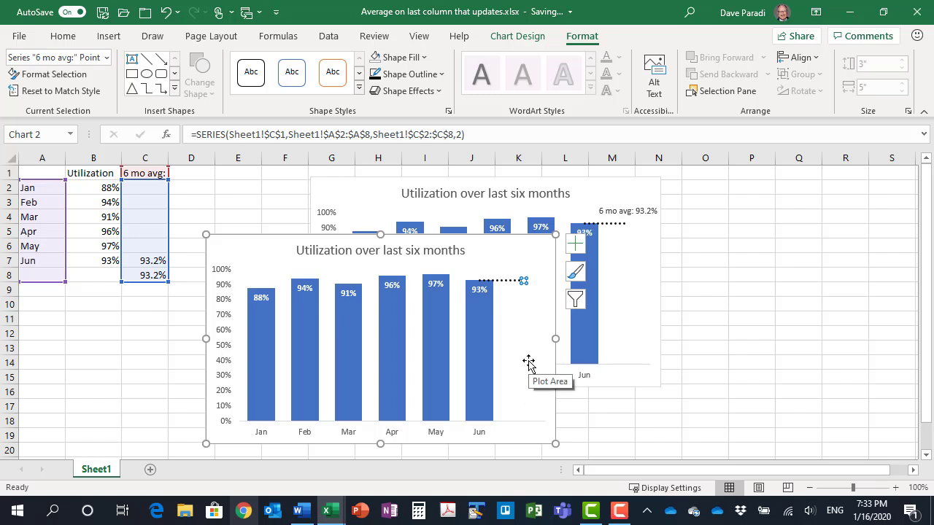
{"action": "left_click", "coordinate": [574, 243]}
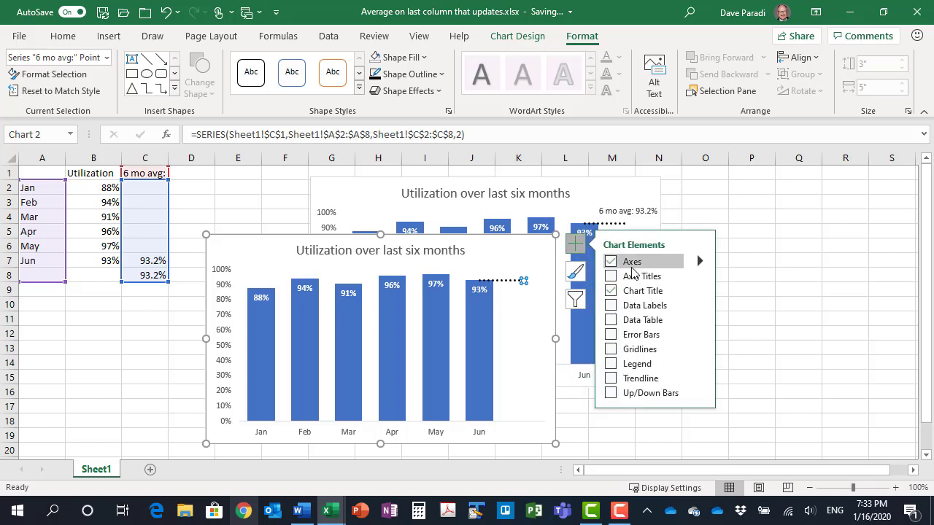
{"action": "left_click", "coordinate": [699, 306]}
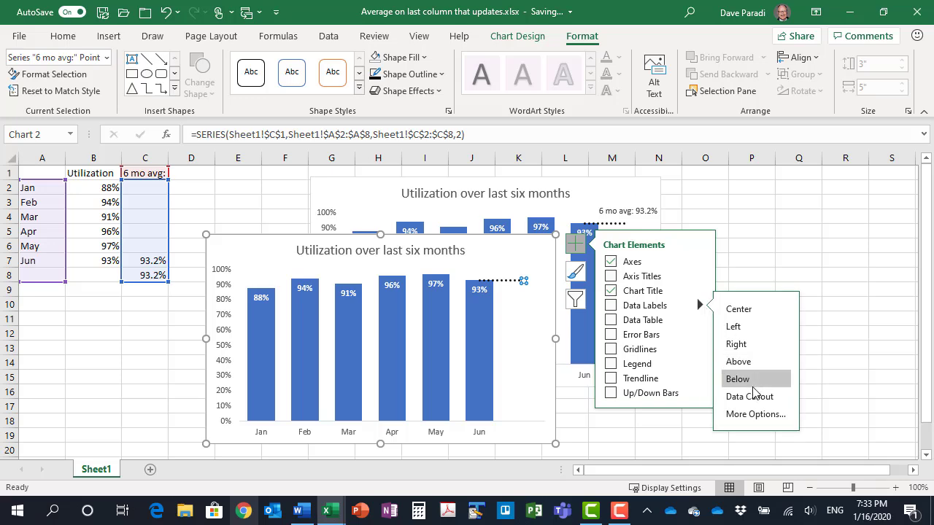
{"action": "left_click", "coordinate": [748, 415]}
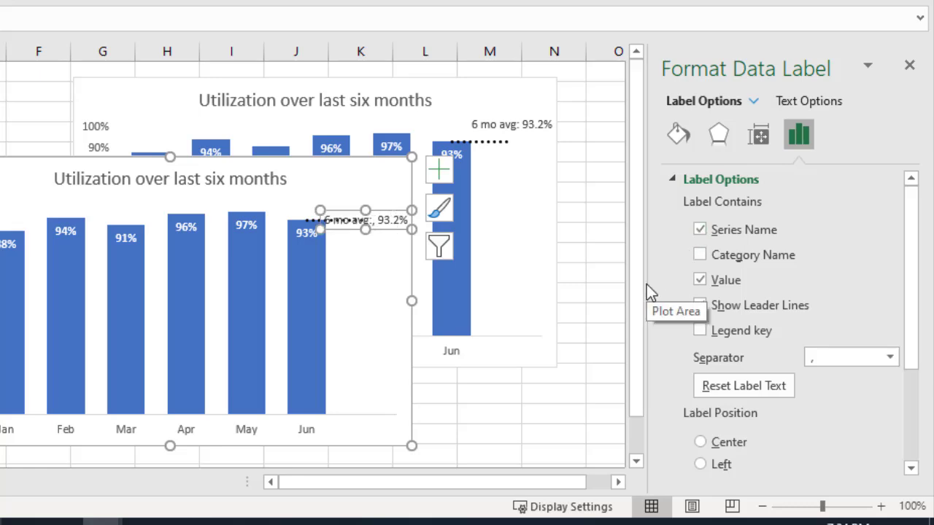
{"action": "left_click", "coordinate": [699, 304]}
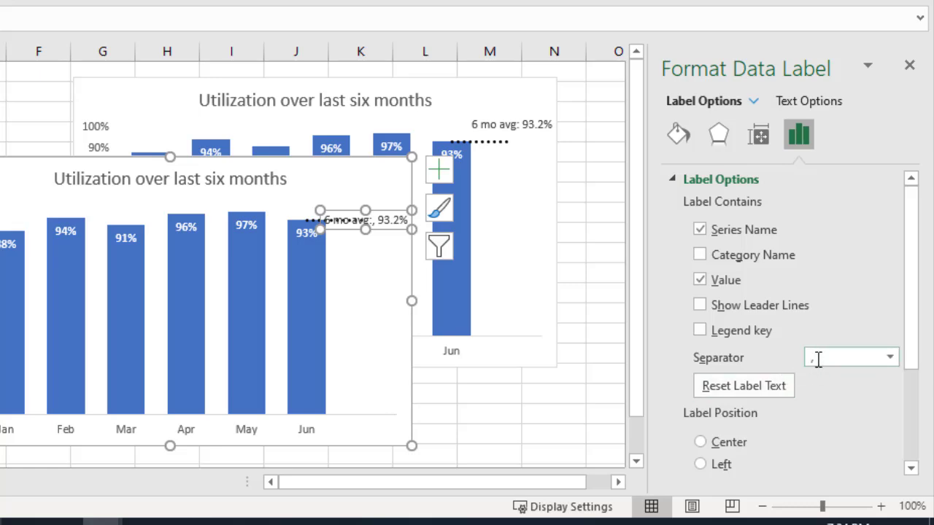
Set the average label's separator to a space and its position to Above, and close the formatting options
{"action": "left_click", "coordinate": [889, 359]}
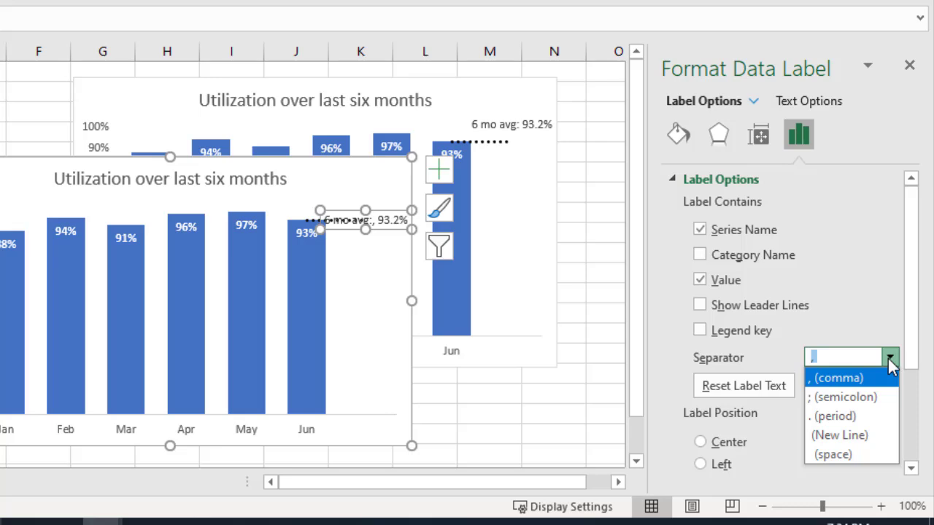
{"action": "left_click", "coordinate": [837, 453]}
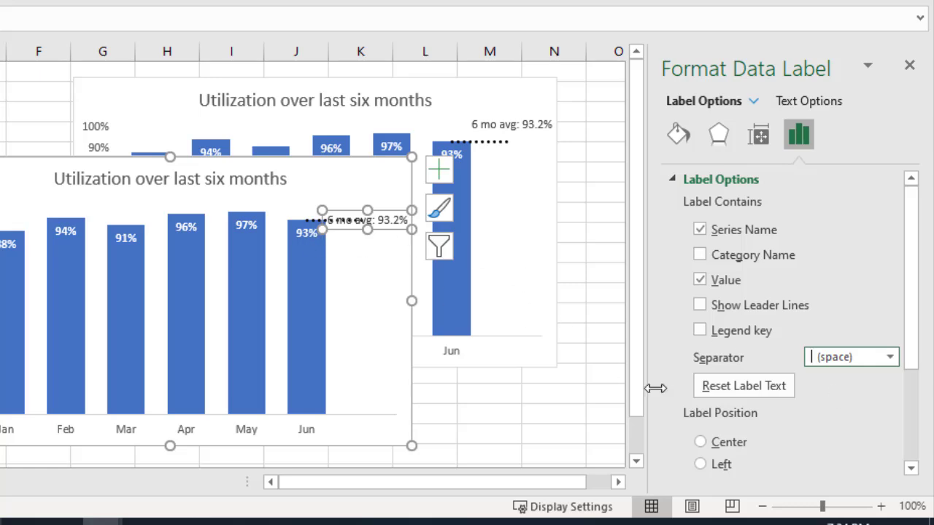
{"action": "scroll", "coordinate": [744, 370], "scroll_direction": "down", "scroll_amount": 3}
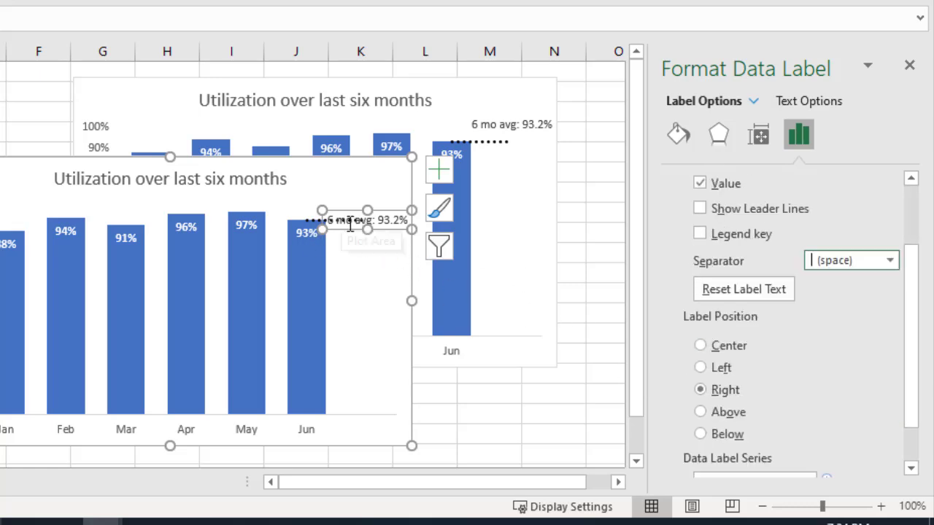
{"action": "left_click", "coordinate": [701, 412]}
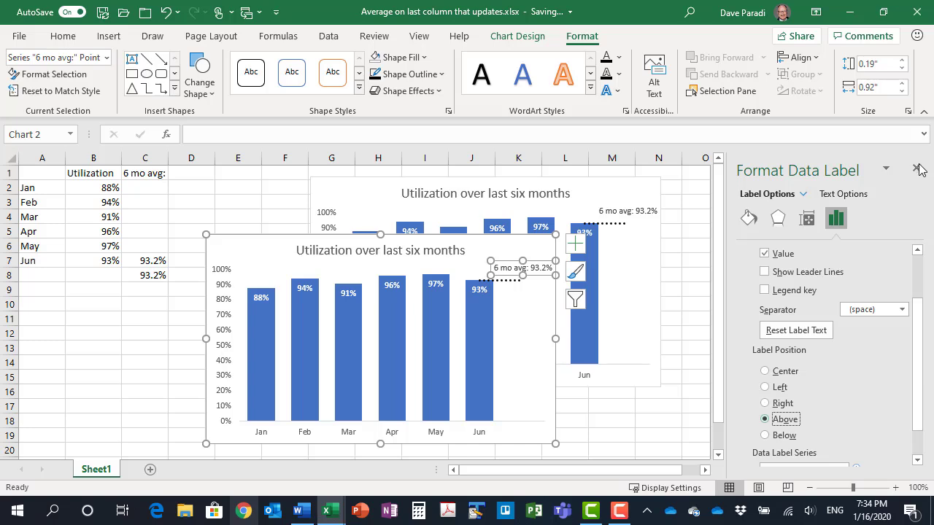
{"action": "left_click", "coordinate": [916, 170]}
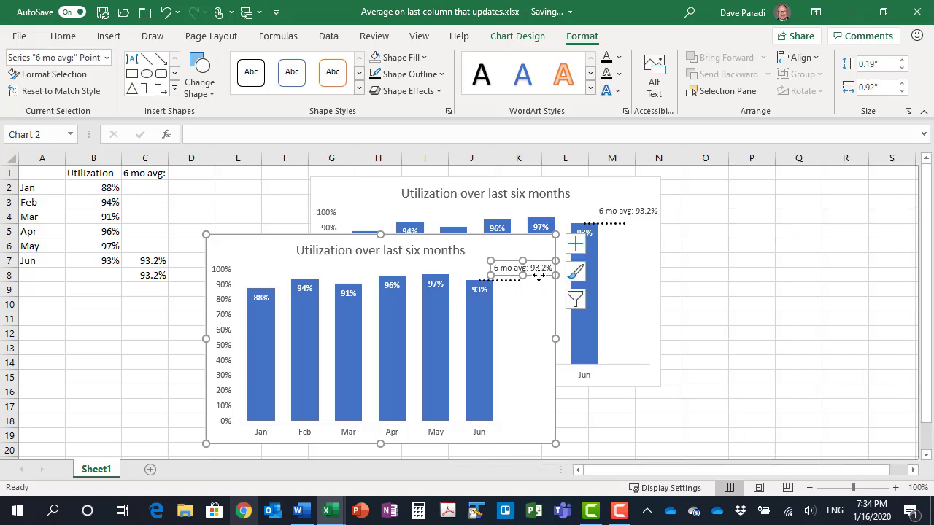
{"action": "left_click", "coordinate": [524, 255]}
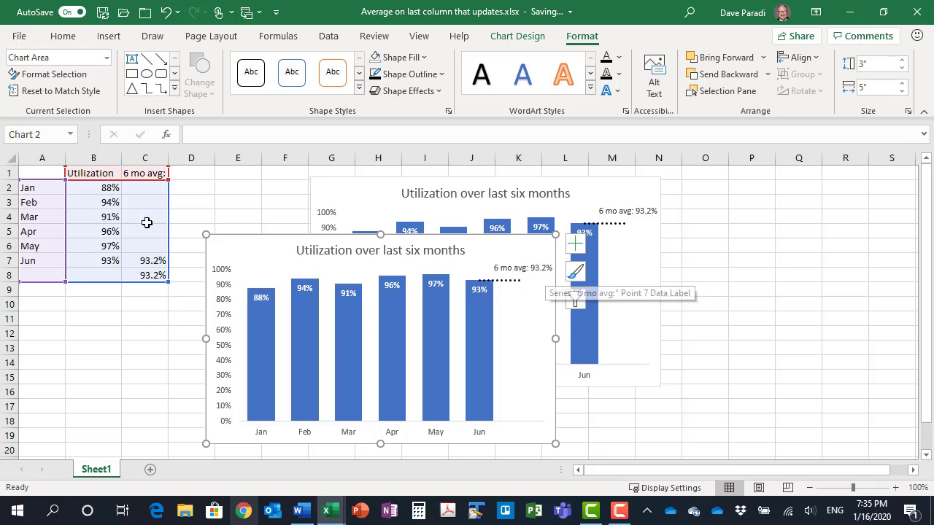
Change the Apr utilization in B5 to 92%
{"action": "left_click", "coordinate": [93, 231]}
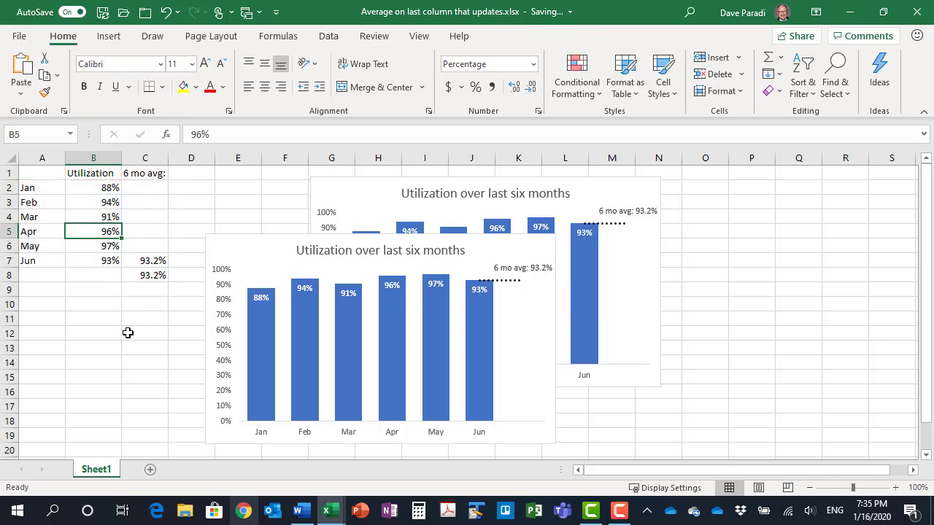
{"action": "type", "text": "92"}
{"action": "key", "text": "Return"}
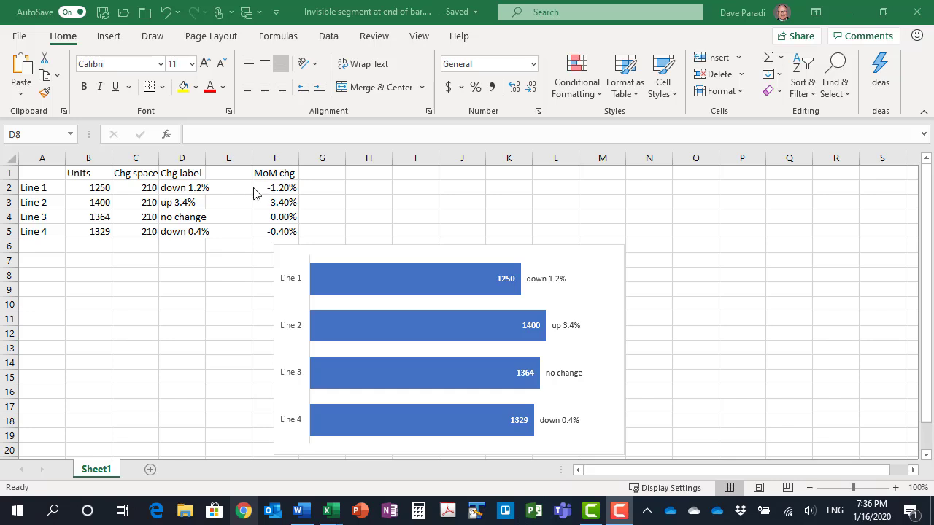
In the invisible segment workbook, widen column C to fit the Chg spacer heading and inspect the change label formula in D2
{"action": "left_click", "coordinate": [134, 174]}
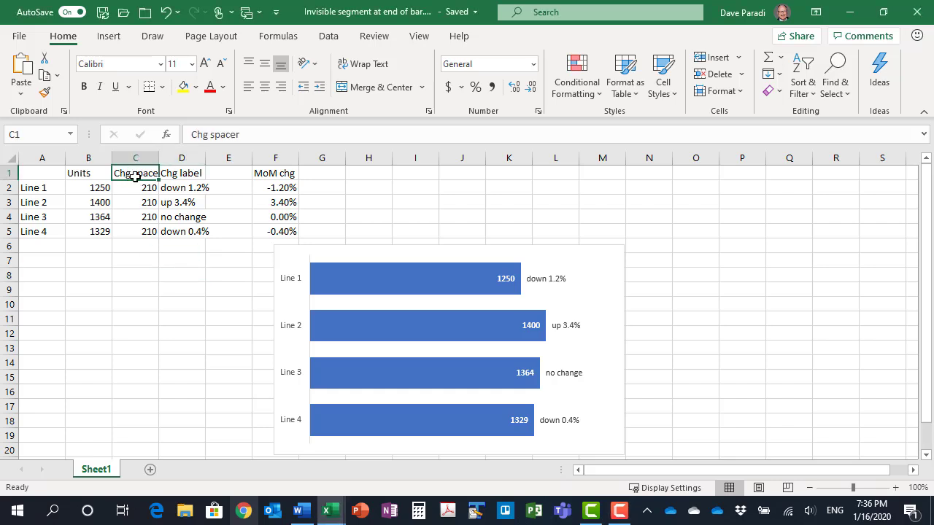
{"action": "left_click_drag", "start_coordinate": [158, 158], "coordinate": [170, 158]}
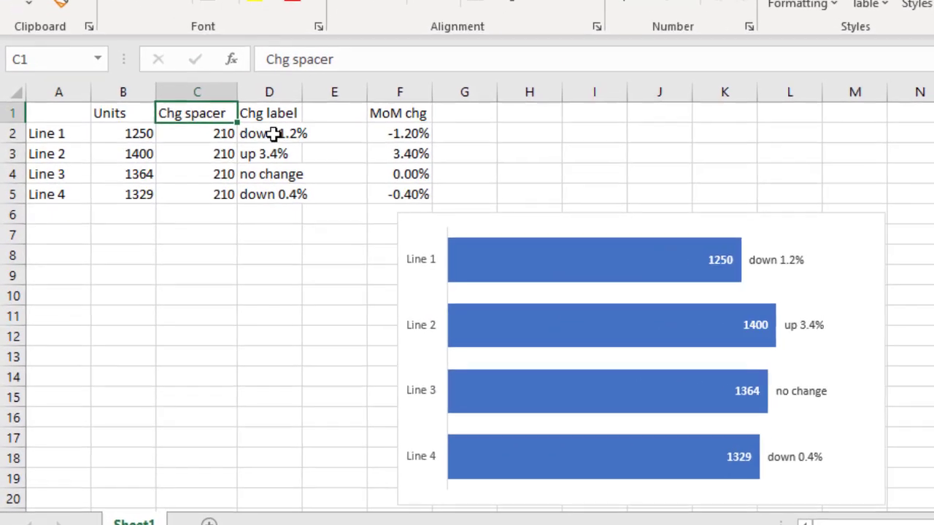
{"action": "left_click", "coordinate": [219, 173]}
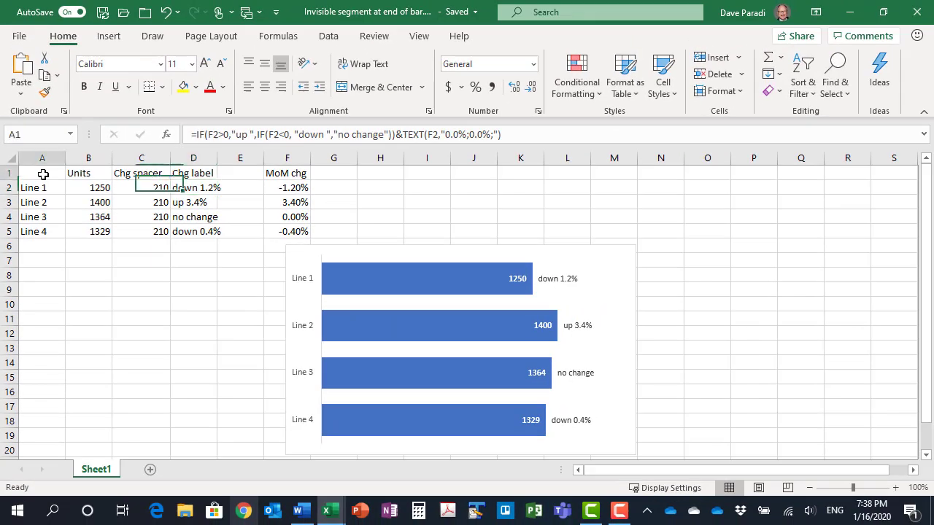
Insert a 2-D stacked bar chart from the line names, Units and Chg spacer data in A1:C5 and move it nearer the data
{"action": "left_click_drag", "start_coordinate": [43, 174], "coordinate": [133, 228]}
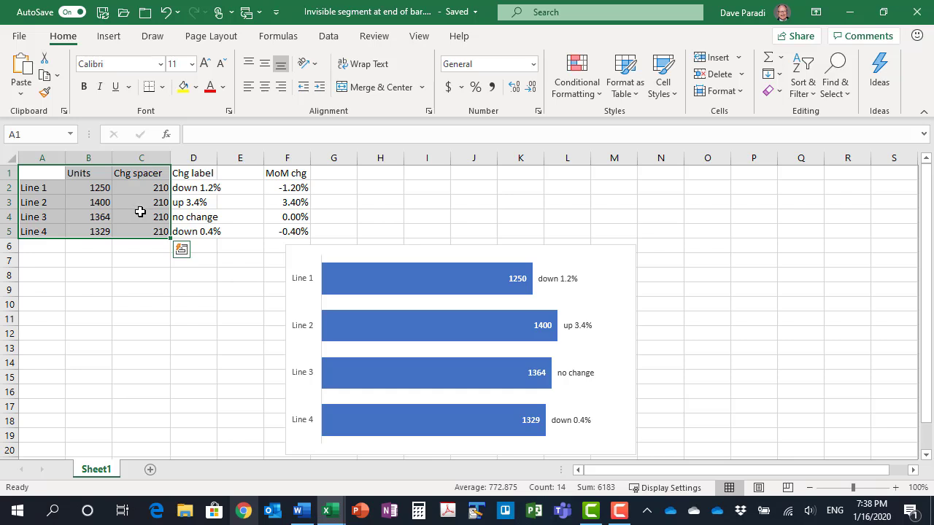
{"action": "left_click", "coordinate": [108, 36]}
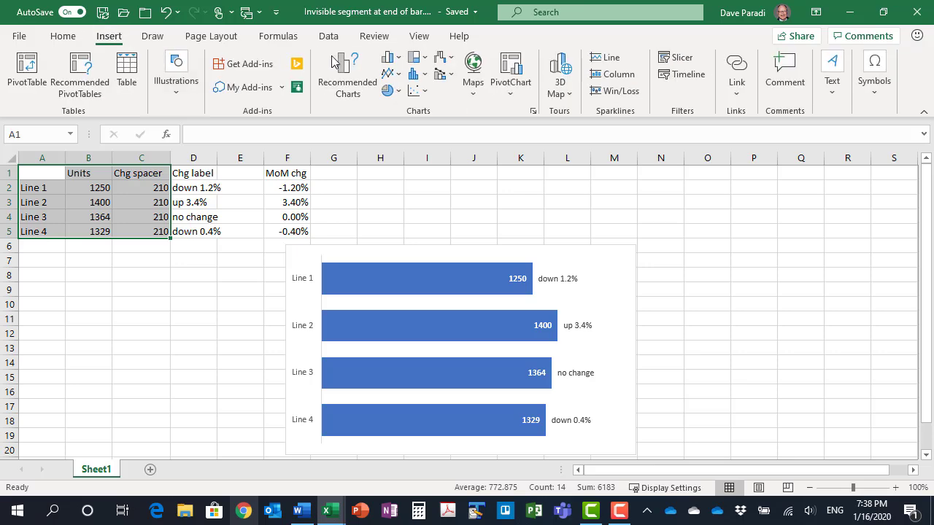
{"action": "left_click", "coordinate": [402, 61]}
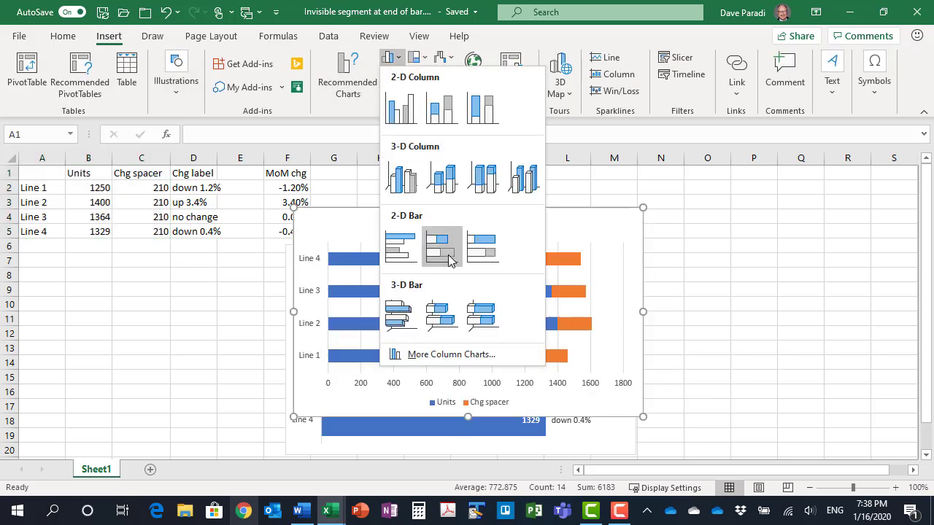
{"action": "left_click", "coordinate": [441, 250]}
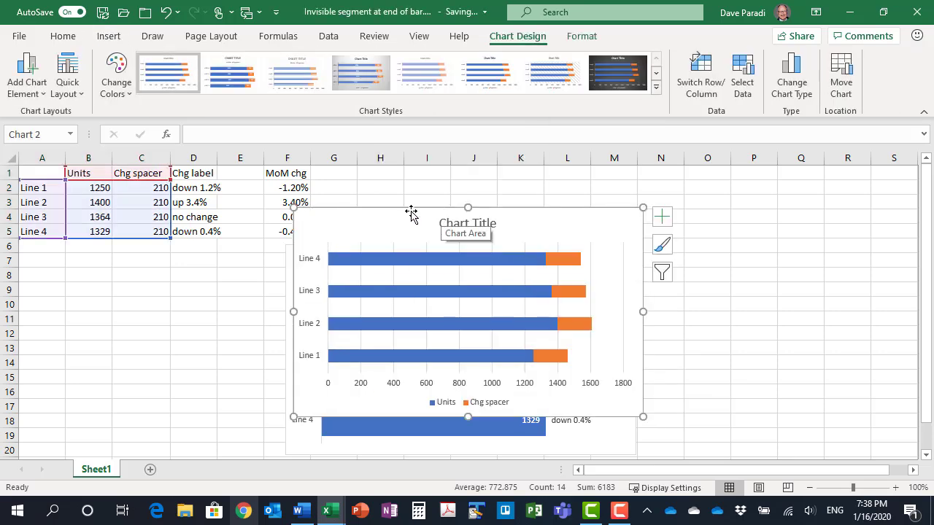
{"action": "left_click_drag", "start_coordinate": [411, 224], "coordinate": [365, 215]}
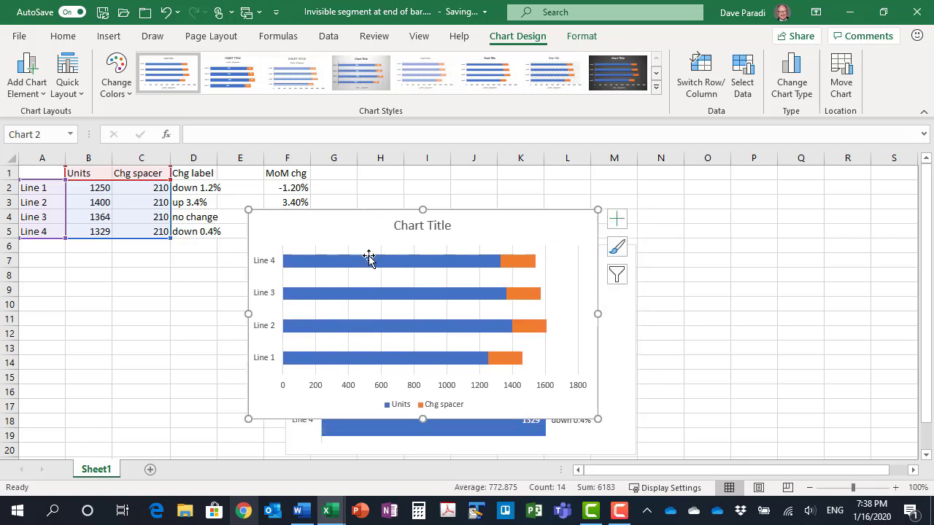
Put the categories on the new bar chart's vertical axis in reverse order
{"action": "left_click", "coordinate": [264, 329]}
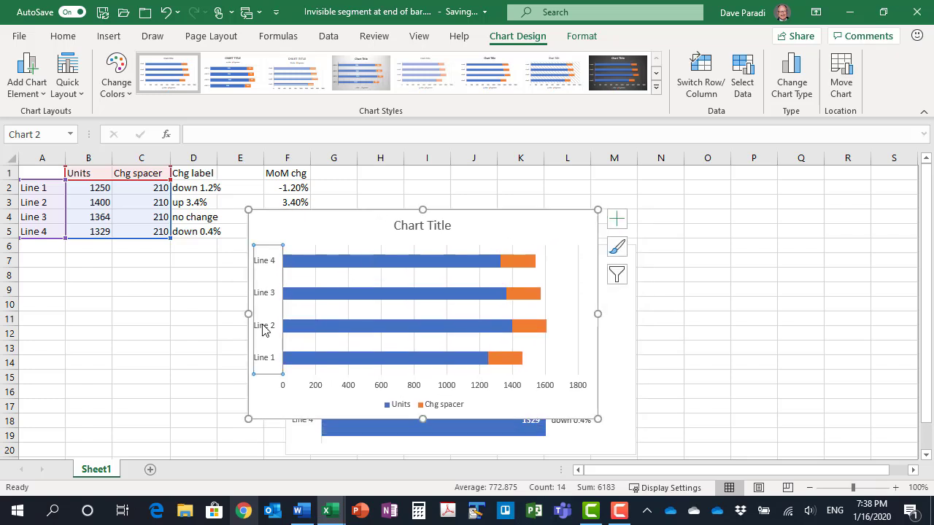
{"action": "double_click", "coordinate": [264, 329]}
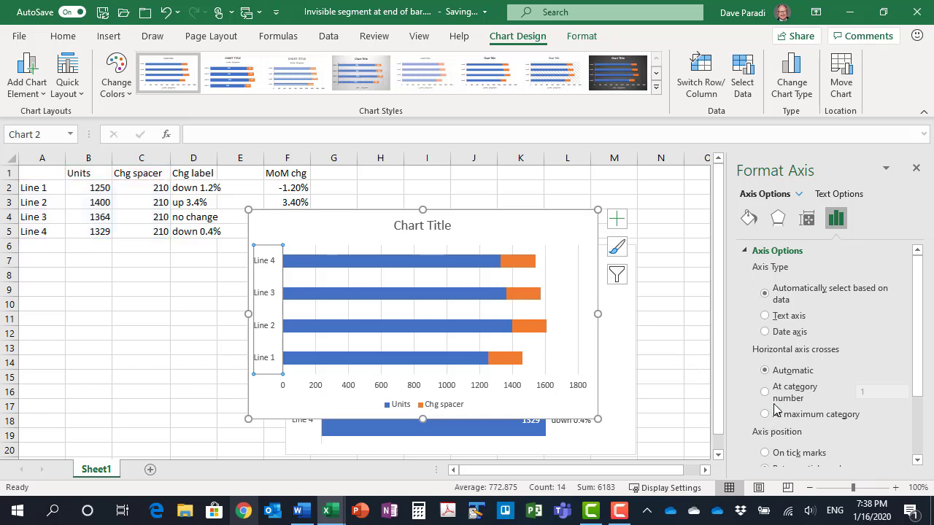
{"action": "scroll", "coordinate": [822, 364], "scroll_direction": "down", "scroll_amount": 3}
{"action": "left_click", "coordinate": [759, 418]}
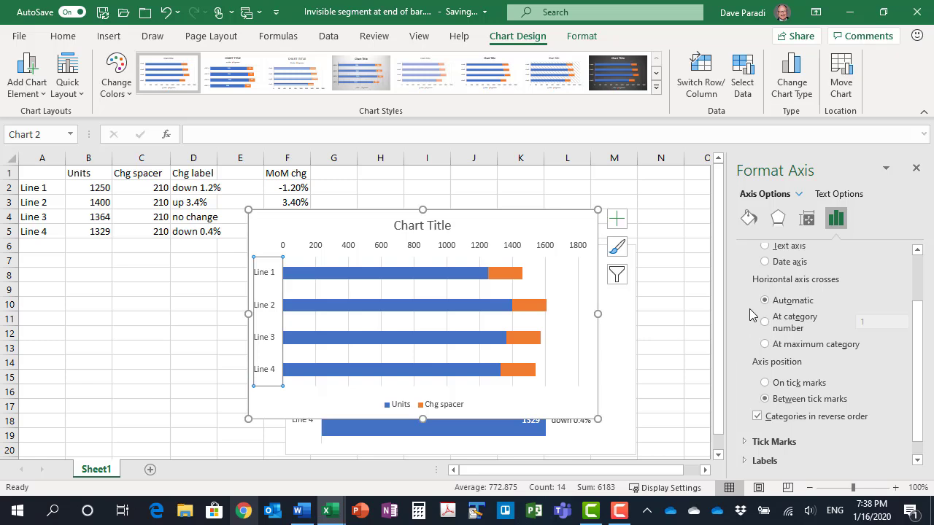
Set the gap width of the Units bars to 50%
{"action": "left_click", "coordinate": [438, 276]}
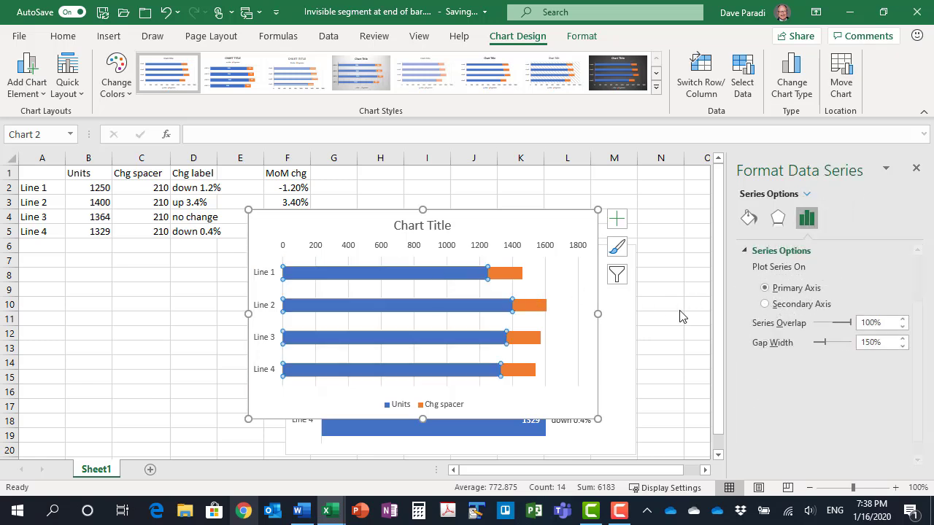
{"action": "left_click", "coordinate": [865, 343]}
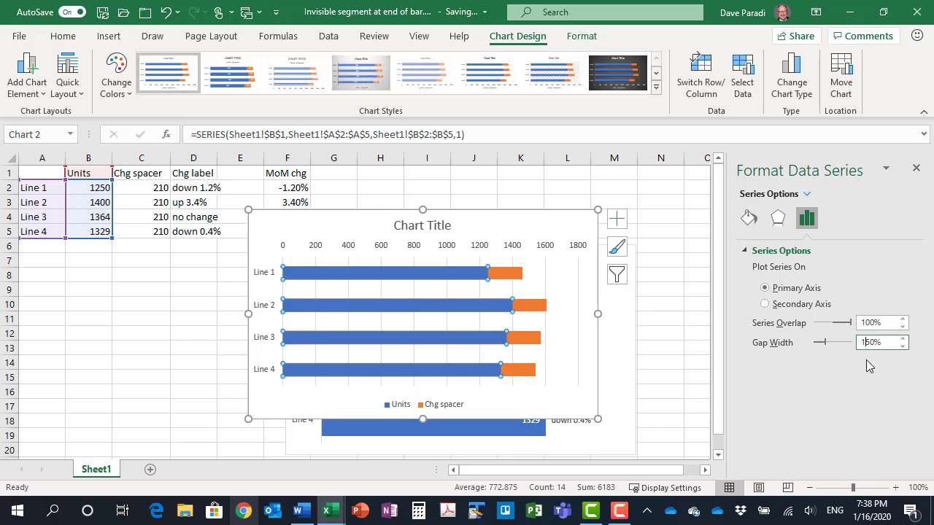
{"action": "key", "text": "BackSpace"}
{"action": "key", "text": "Return"}
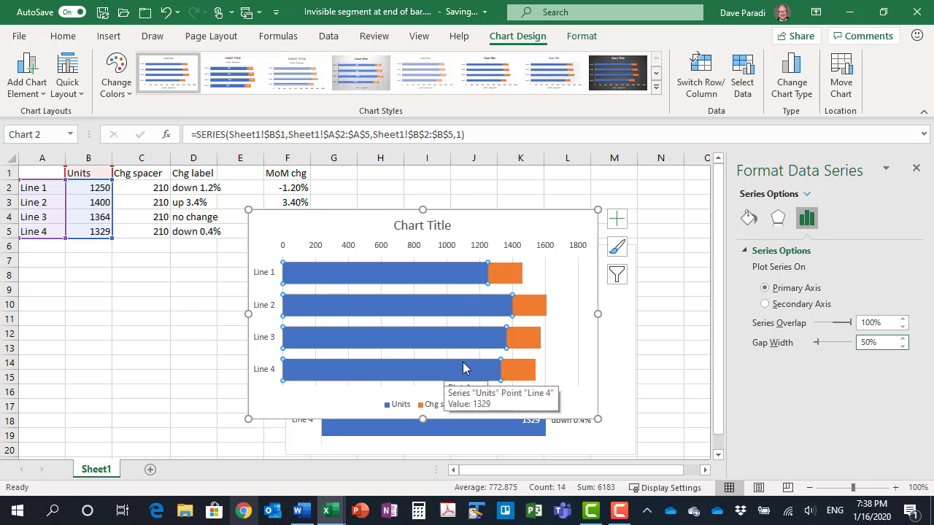
Add Inside End data labels to the Units series and format their text white and bold
{"action": "left_click", "coordinate": [616, 218]}
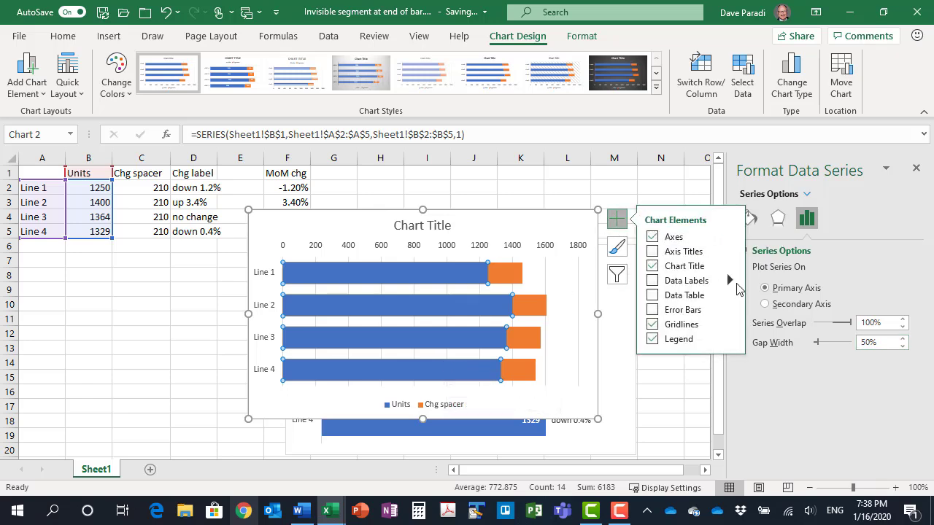
{"action": "left_click", "coordinate": [728, 280]}
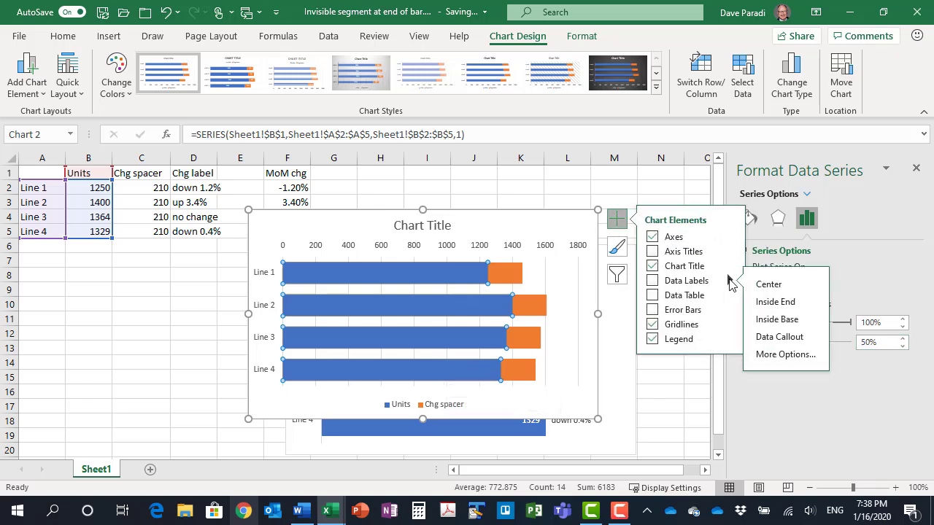
{"action": "left_click", "coordinate": [790, 309]}
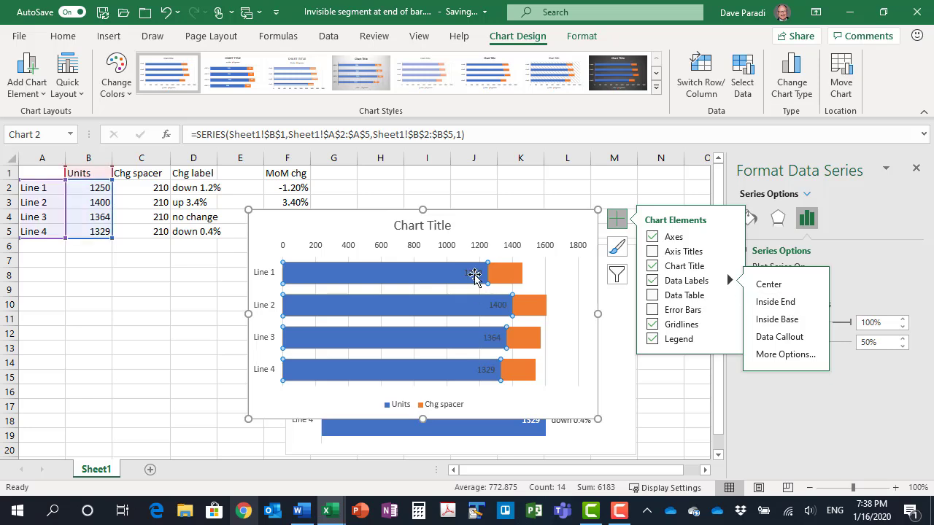
{"action": "left_click", "coordinate": [66, 38]}
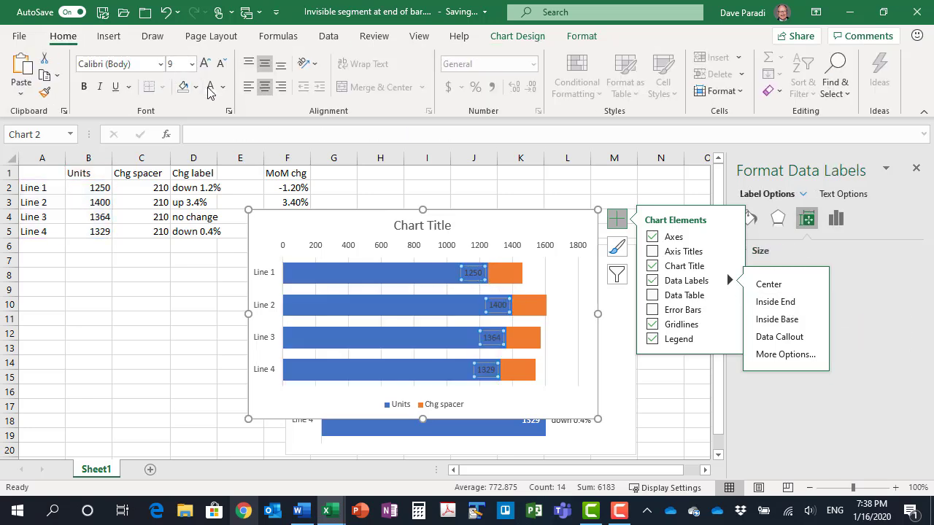
{"action": "left_click", "coordinate": [83, 86]}
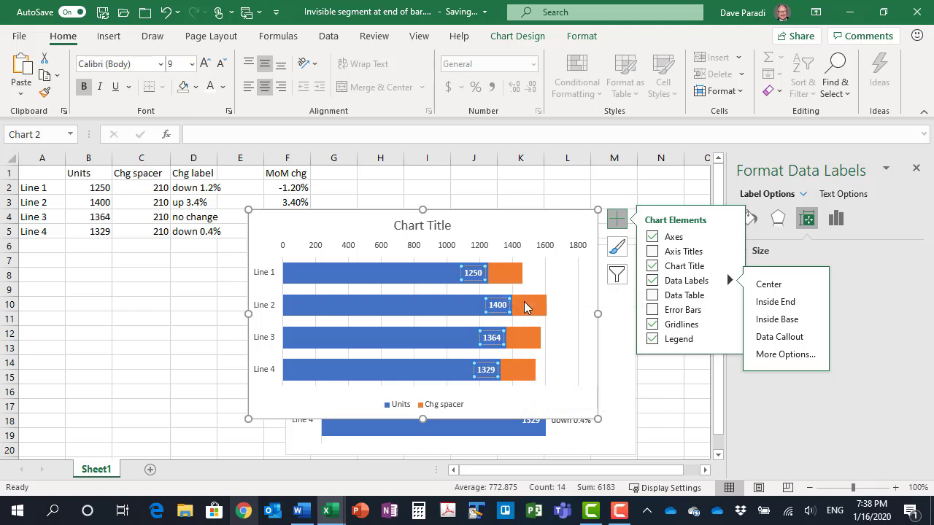
Set the fill of the Chg spacer series to No Fill
{"action": "left_click", "coordinate": [511, 278]}
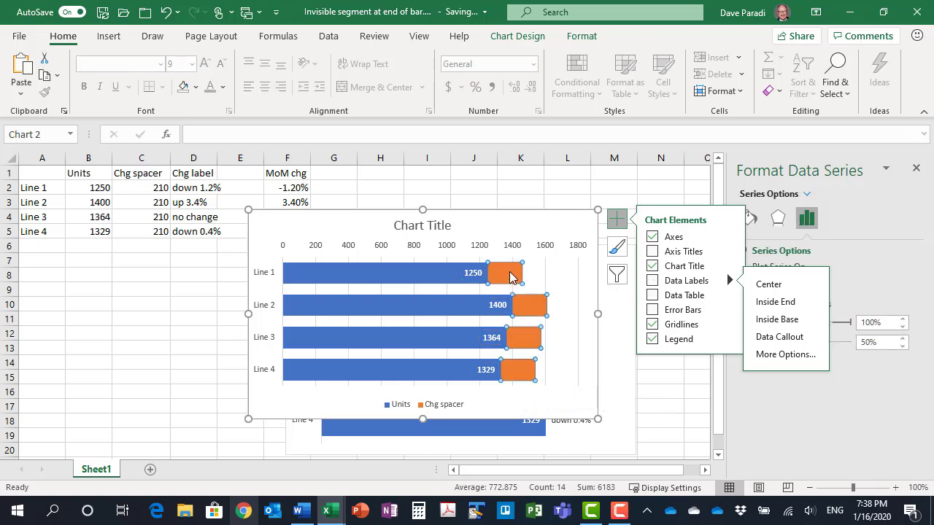
{"action": "left_click", "coordinate": [584, 37]}
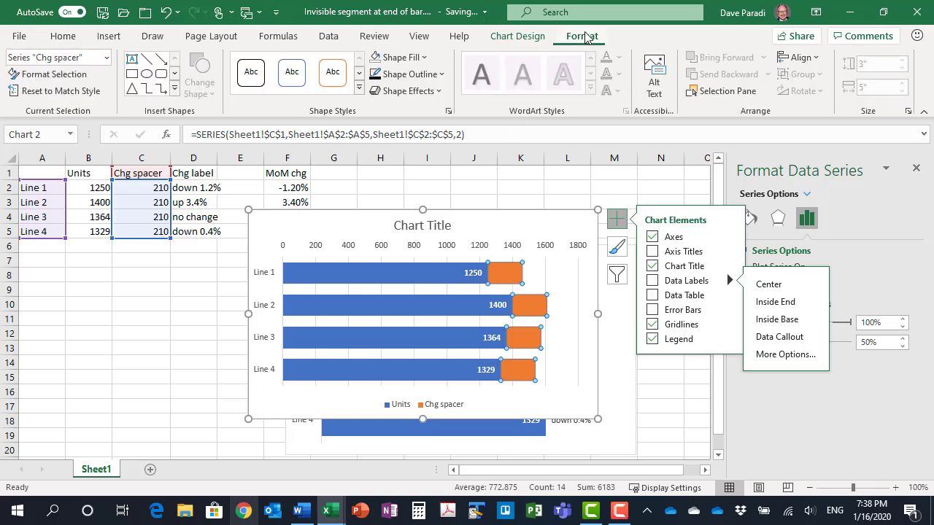
{"action": "left_click", "coordinate": [406, 59]}
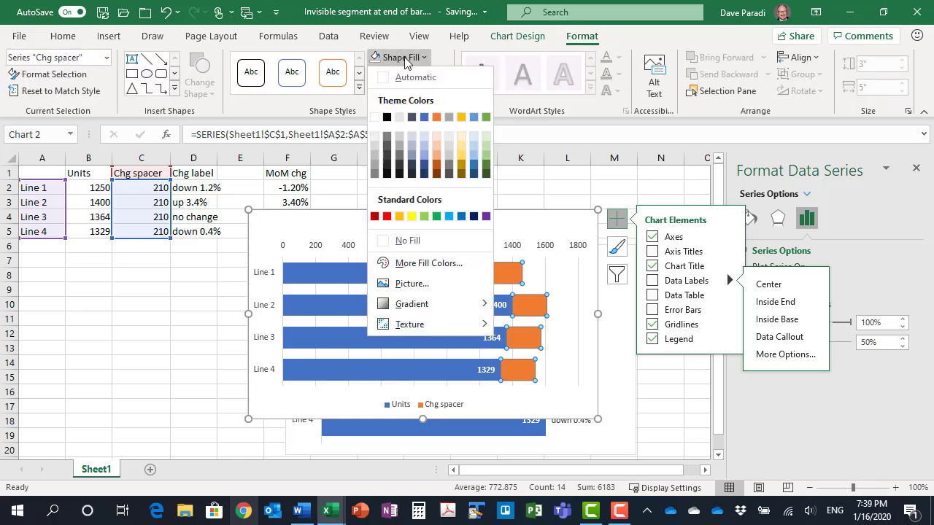
{"action": "left_click", "coordinate": [409, 242]}
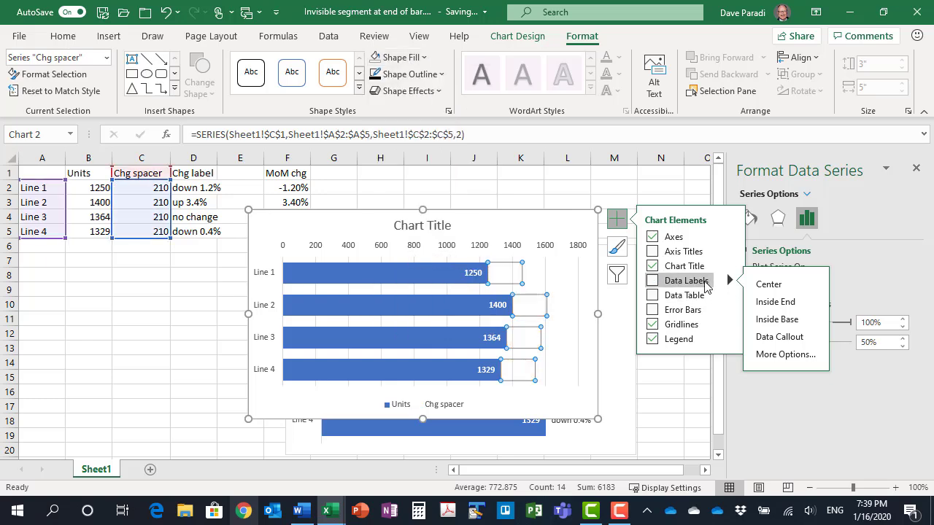
Add data labels to the Chg spacer series from cells D2:D5, with the value and leader lines turned off
{"action": "left_click", "coordinate": [771, 355]}
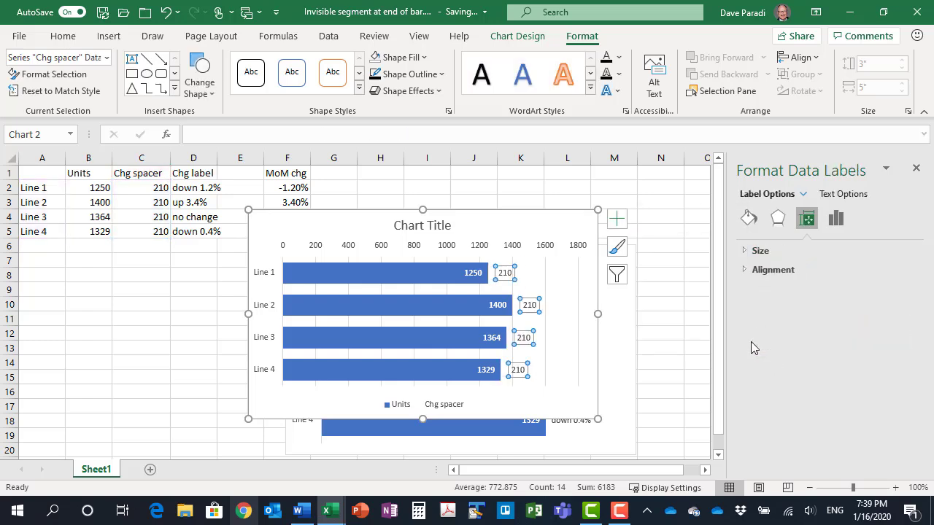
{"action": "left_click", "coordinate": [837, 218]}
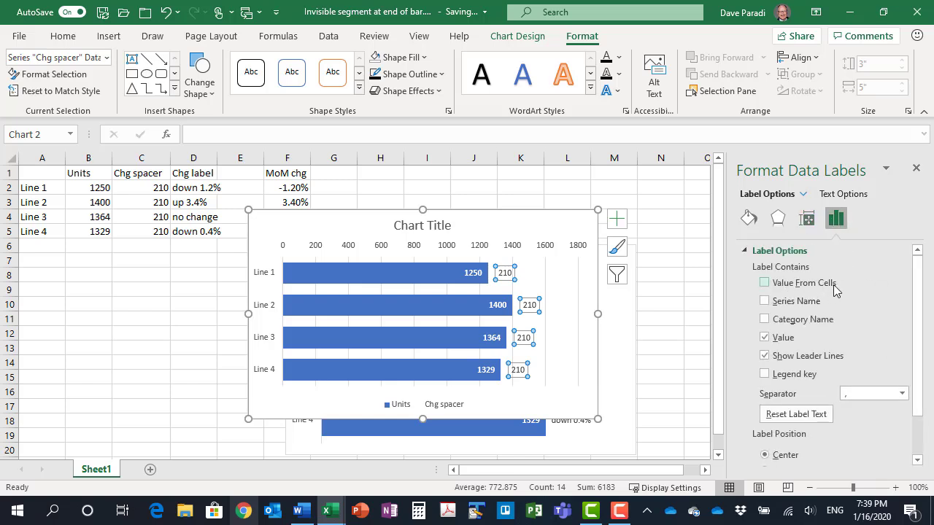
{"action": "left_click", "coordinate": [764, 284]}
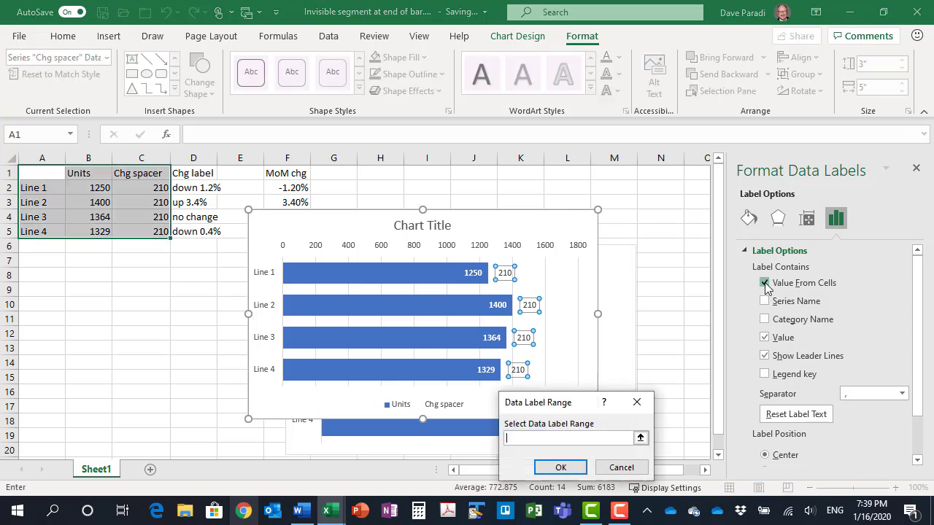
{"action": "left_click_drag", "start_coordinate": [195, 188], "coordinate": [200, 230]}
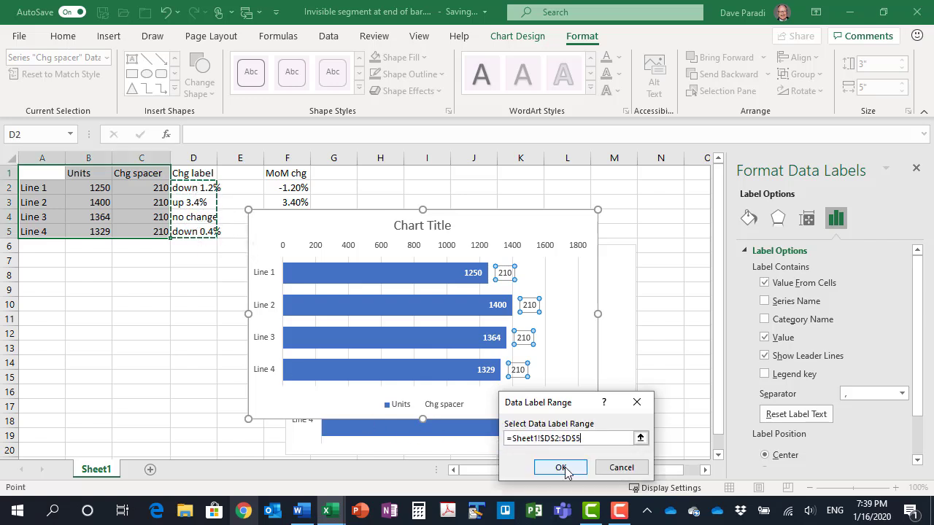
{"action": "left_click", "coordinate": [559, 467]}
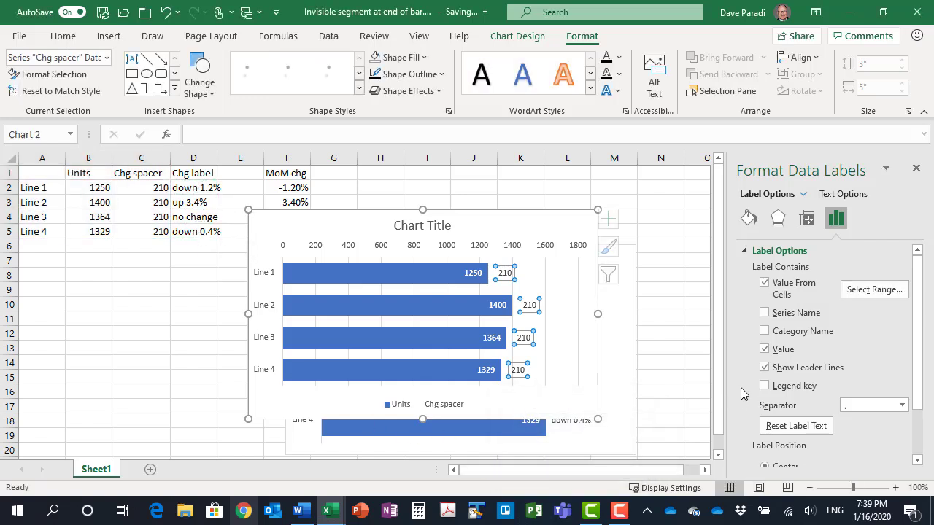
{"action": "left_click", "coordinate": [764, 349]}
{"action": "left_click", "coordinate": [764, 368]}
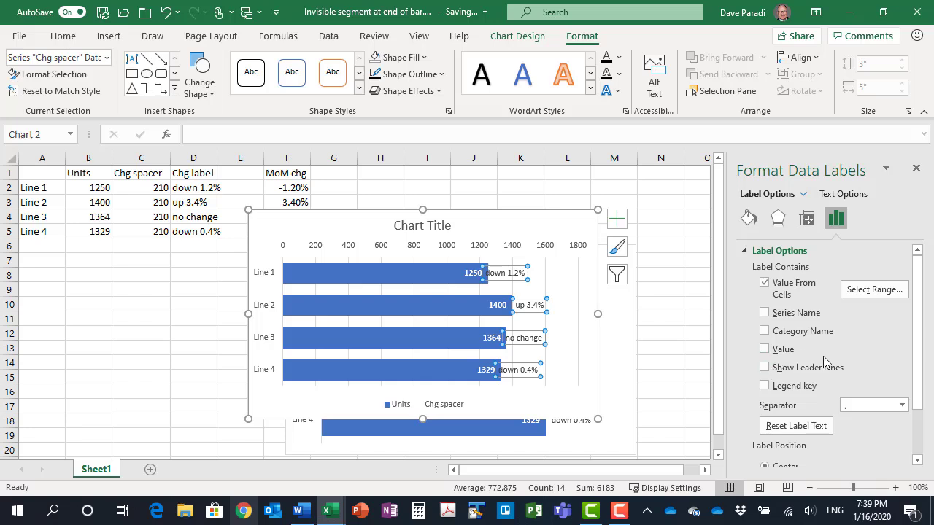
Position the Chg spacer data labels at Inside Base and close the formatting pane
{"action": "scroll", "coordinate": [824, 343], "scroll_direction": "down", "scroll_amount": 1}
{"action": "scroll", "coordinate": [826, 343], "scroll_direction": "down", "scroll_amount": 1}
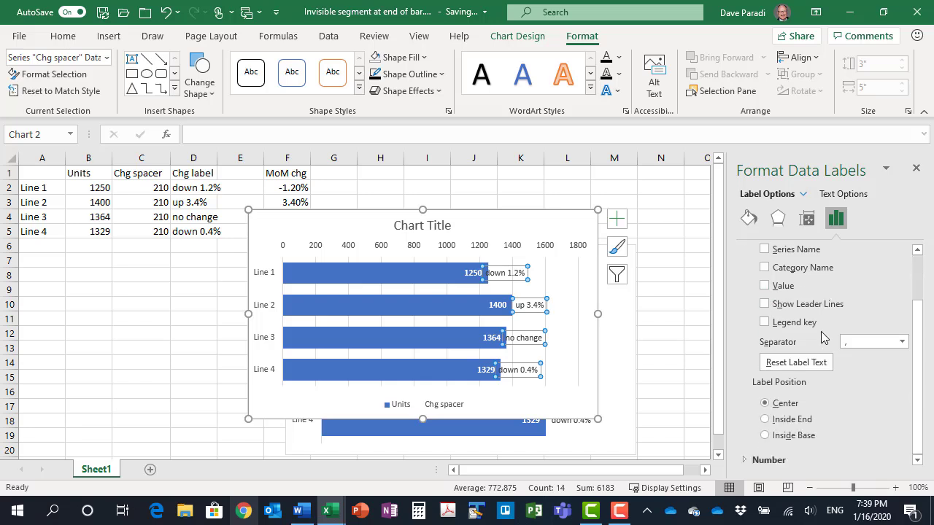
{"action": "left_click", "coordinate": [766, 436]}
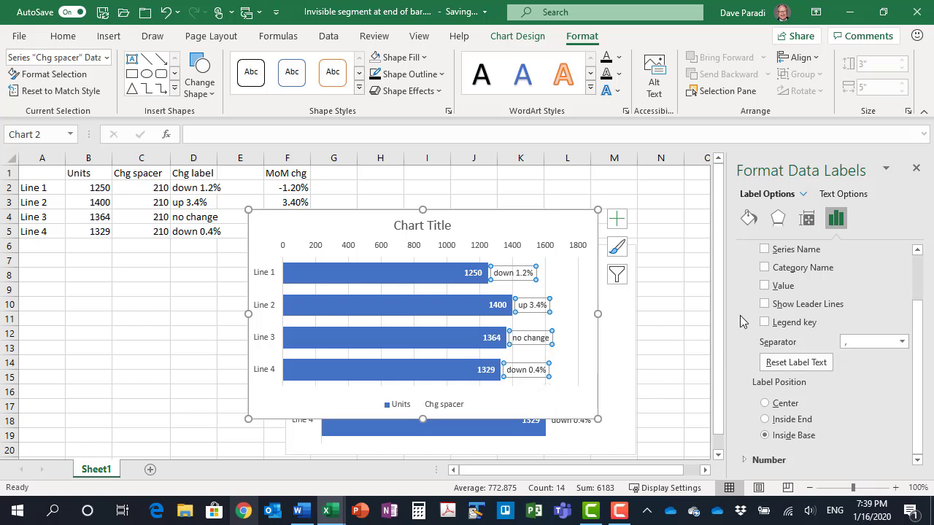
{"action": "left_click", "coordinate": [916, 170]}
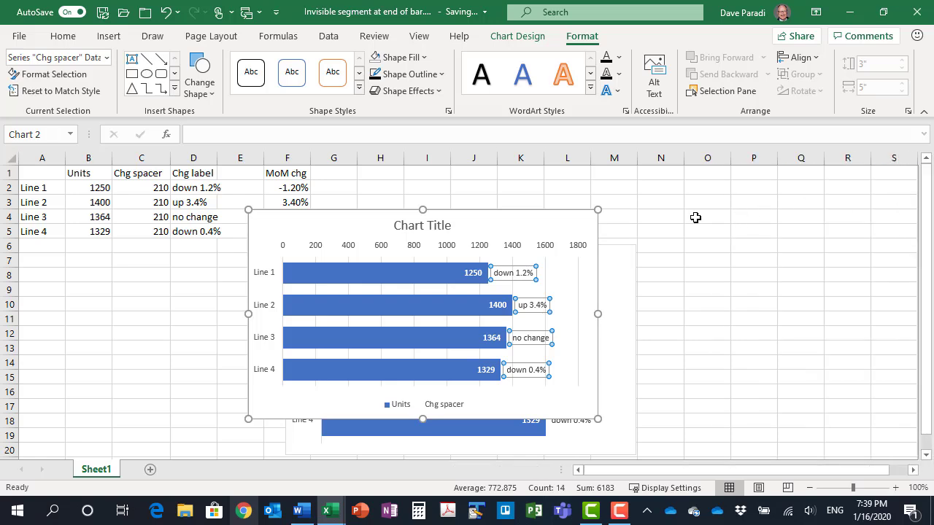
Remove the legend, gridlines, chart title and primary horizontal axis from the bar chart
{"action": "left_click", "coordinate": [620, 221]}
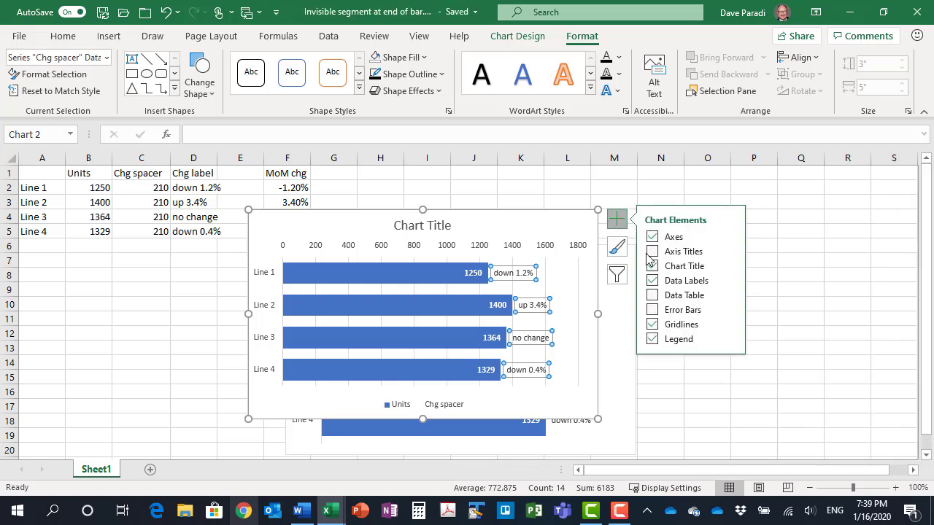
{"action": "left_click", "coordinate": [651, 339]}
{"action": "left_click", "coordinate": [651, 324]}
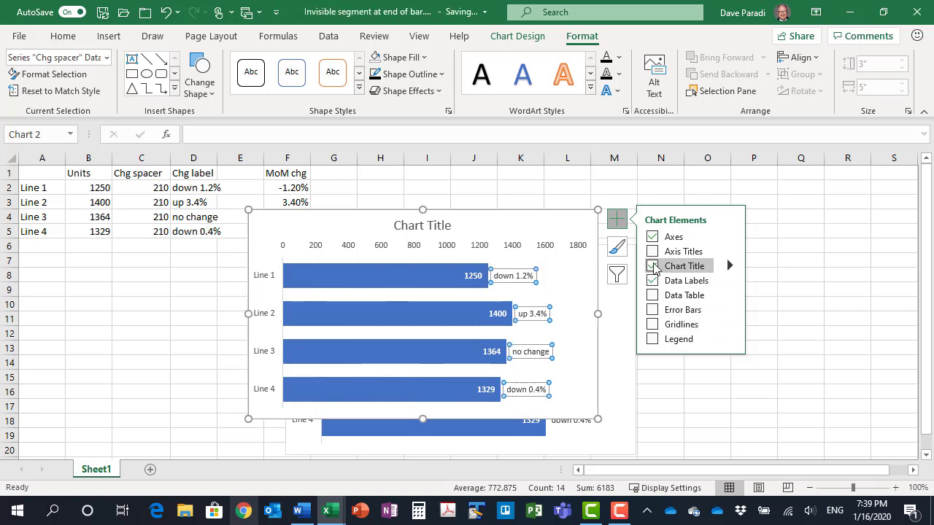
{"action": "left_click", "coordinate": [652, 267]}
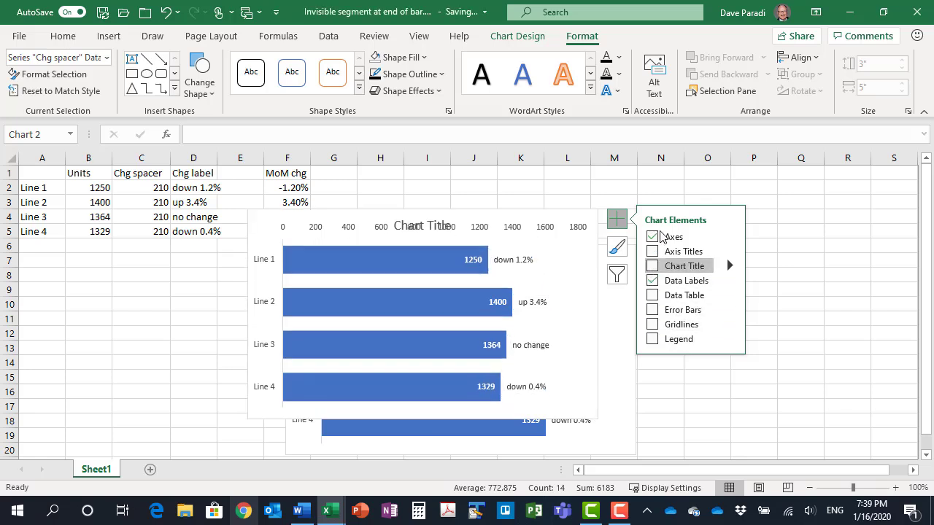
{"action": "left_click", "coordinate": [730, 237]}
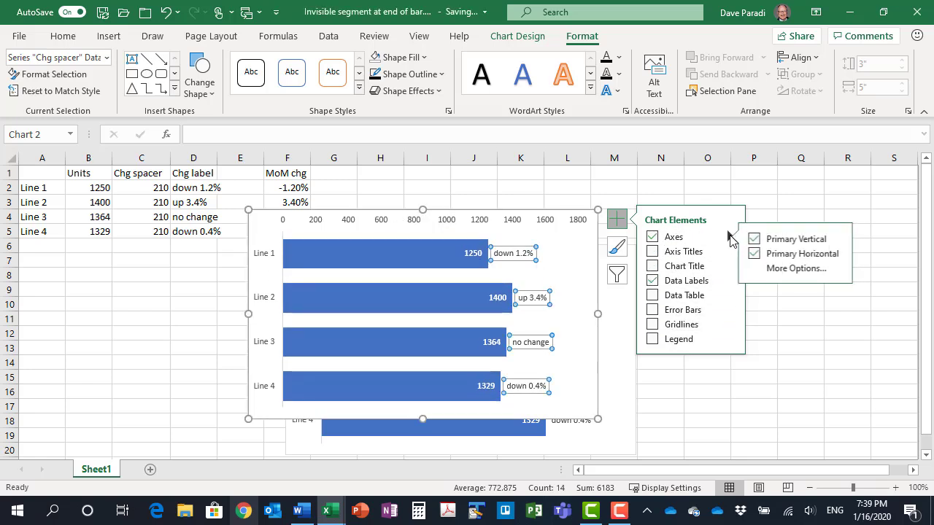
{"action": "left_click", "coordinate": [757, 255]}
{"action": "left_click", "coordinate": [617, 219]}
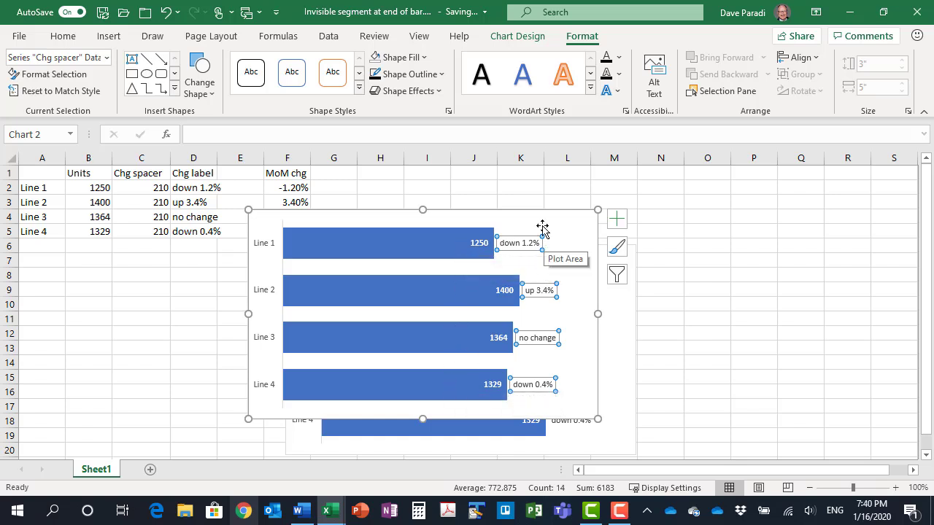
{"action": "left_click", "coordinate": [556, 213]}
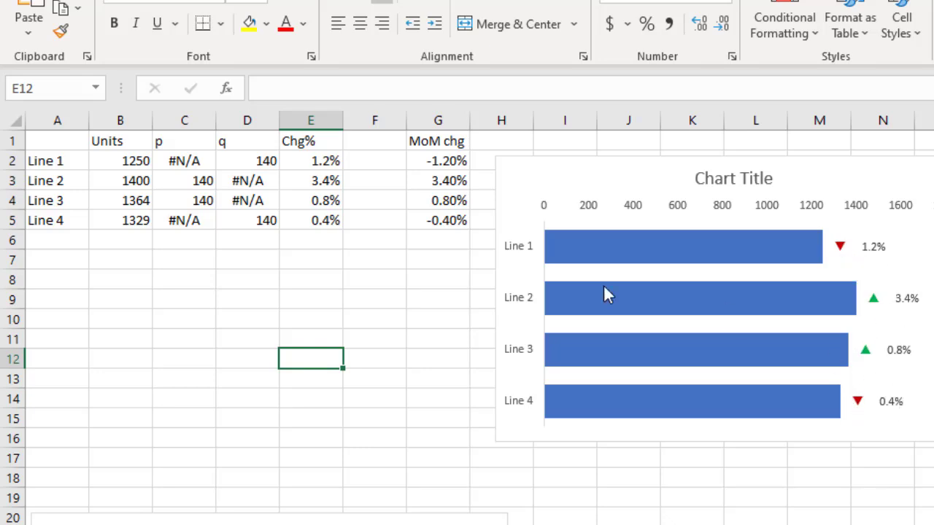
Examine the formulas behind the Chg%, p and q columns in the direction indicator workbook
{"action": "left_click", "coordinate": [321, 143]}
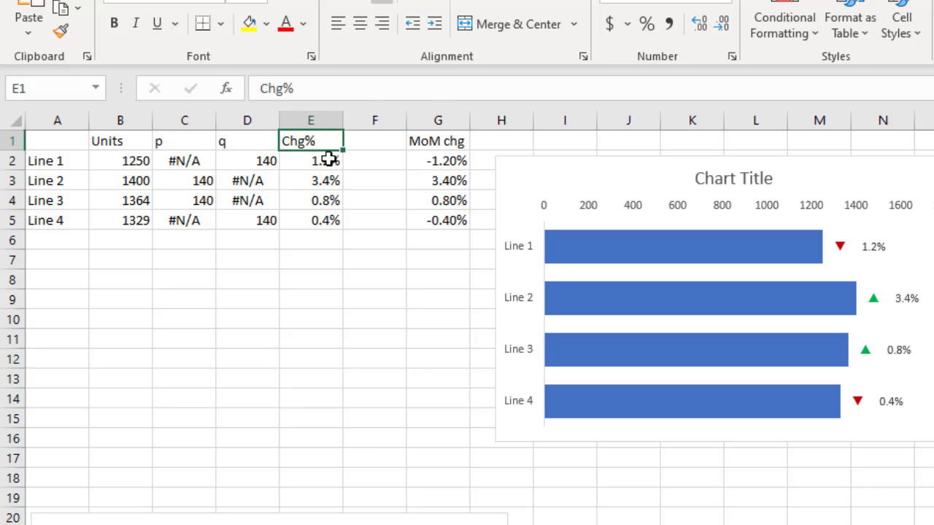
{"action": "left_click", "coordinate": [327, 158]}
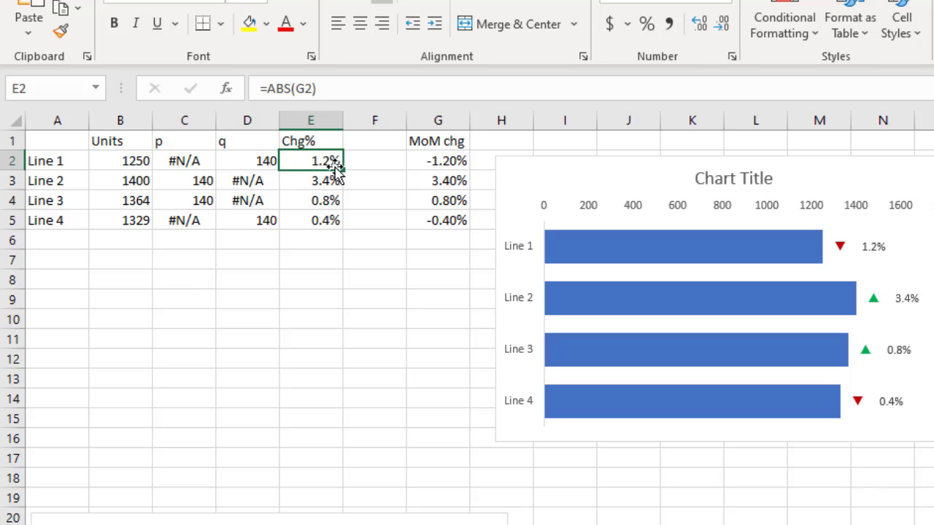
{"action": "left_click", "coordinate": [187, 144]}
{"action": "left_click", "coordinate": [228, 141]}
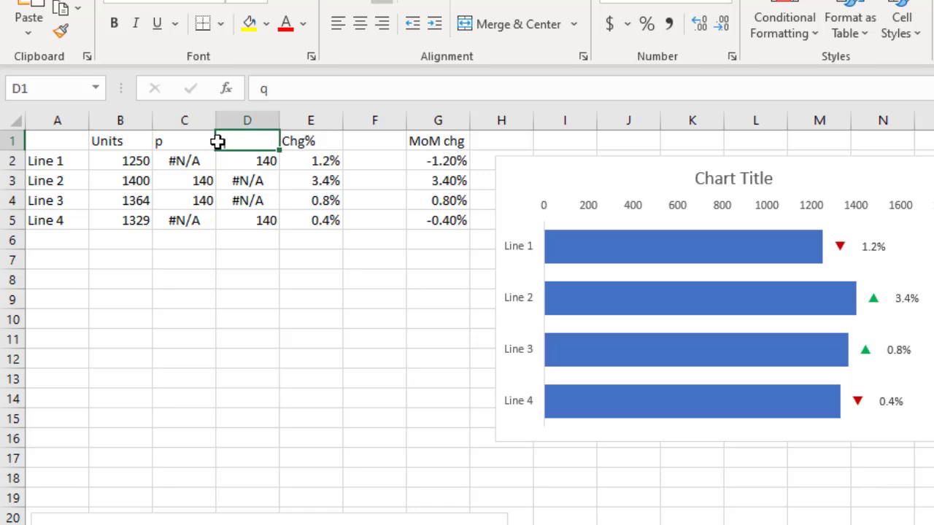
{"action": "left_click", "coordinate": [189, 142]}
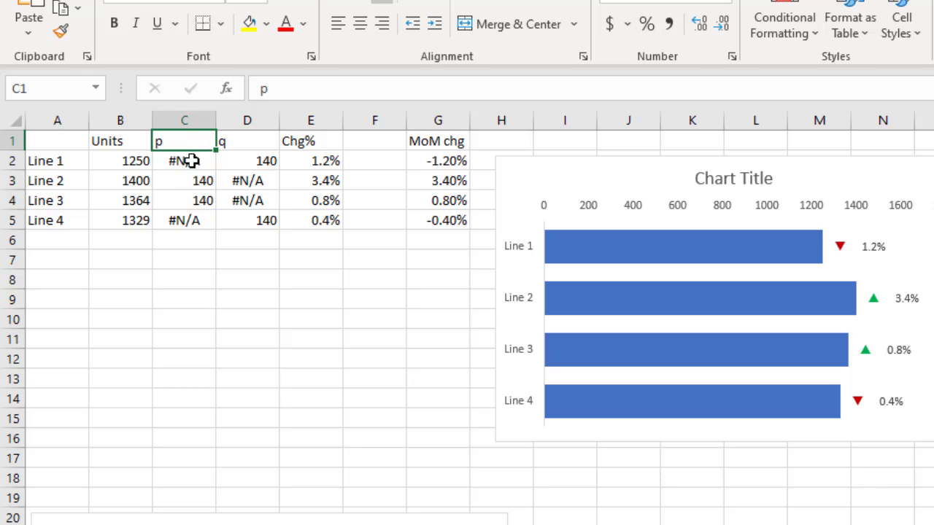
{"action": "left_click", "coordinate": [190, 160]}
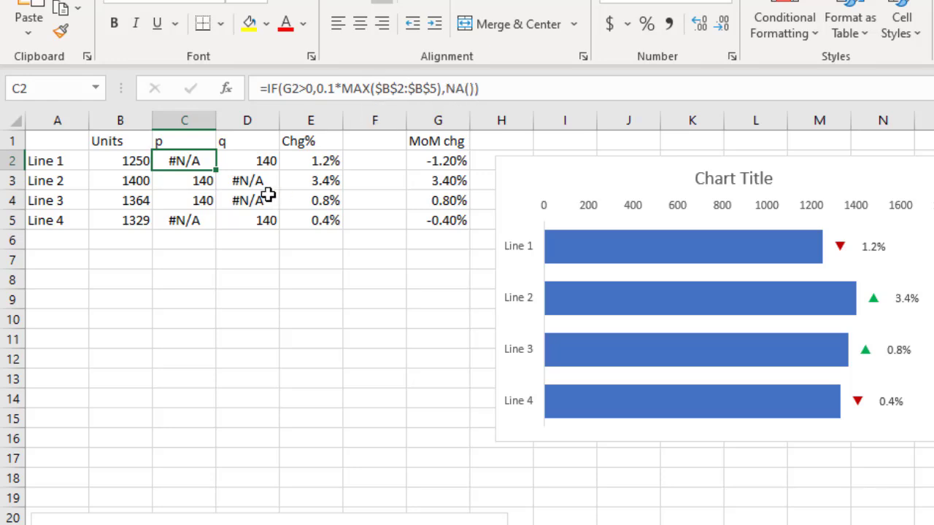
{"action": "left_click", "coordinate": [250, 165]}
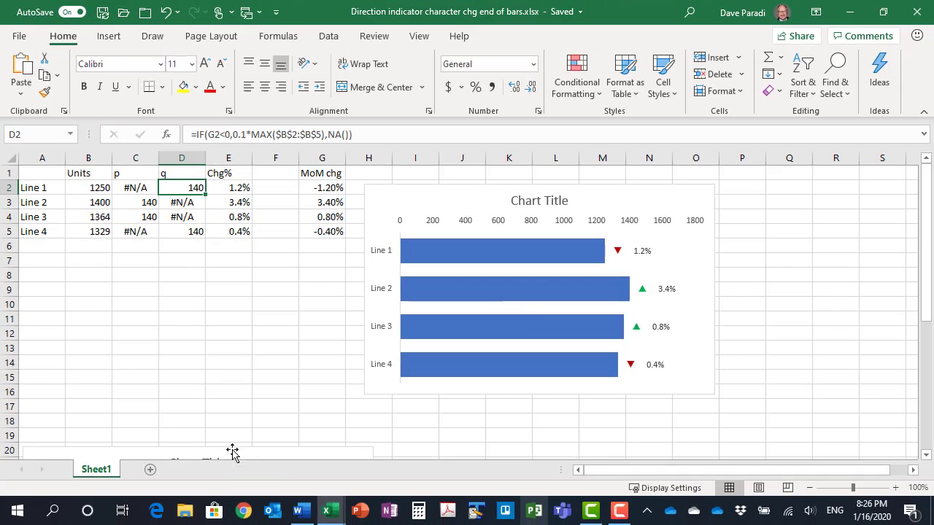
Move the lower stacked bar chart up near the data and set its p series to No Fill
{"action": "left_click_drag", "start_coordinate": [233, 452], "coordinate": [296, 232]}
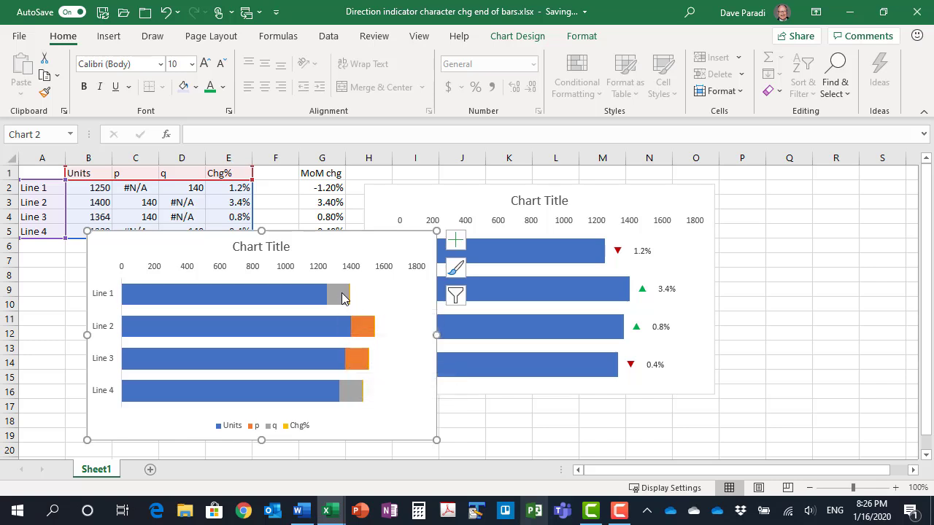
{"action": "left_click", "coordinate": [365, 335]}
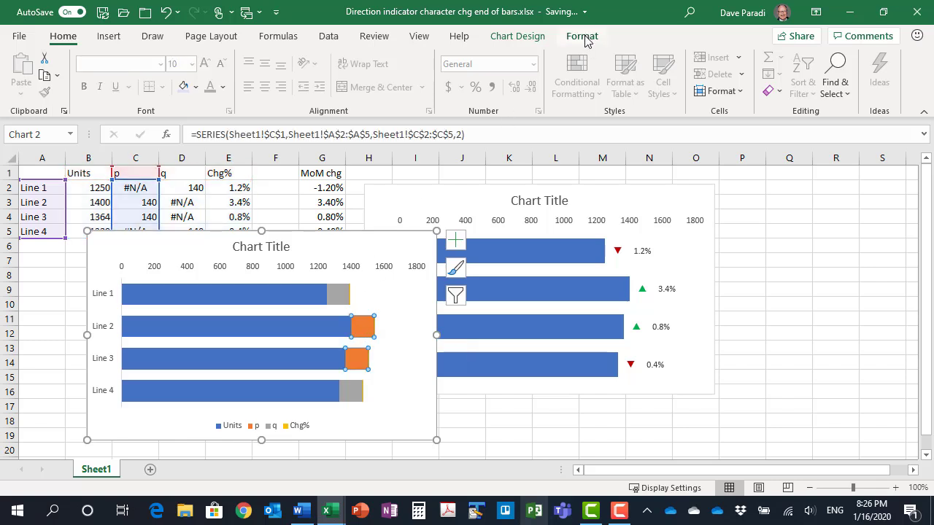
{"action": "left_click", "coordinate": [582, 37]}
{"action": "left_click", "coordinate": [413, 57]}
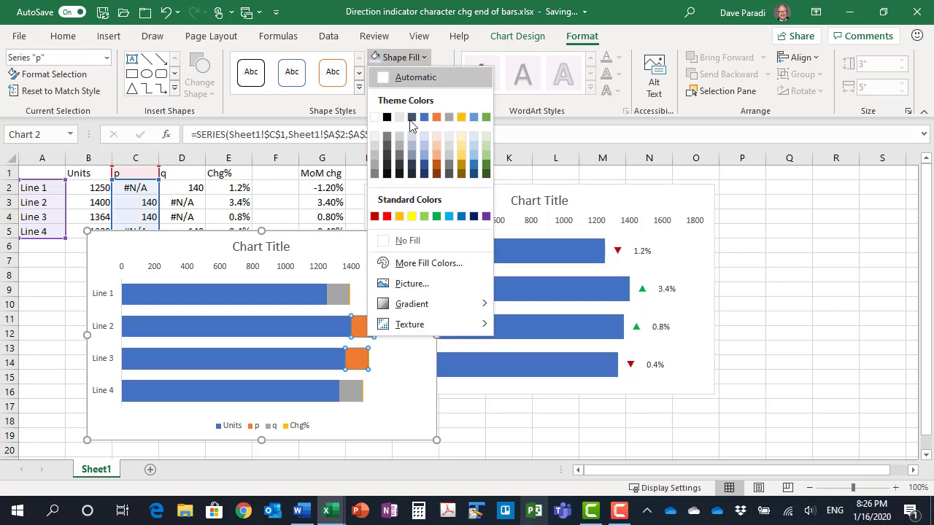
{"action": "left_click", "coordinate": [412, 240]}
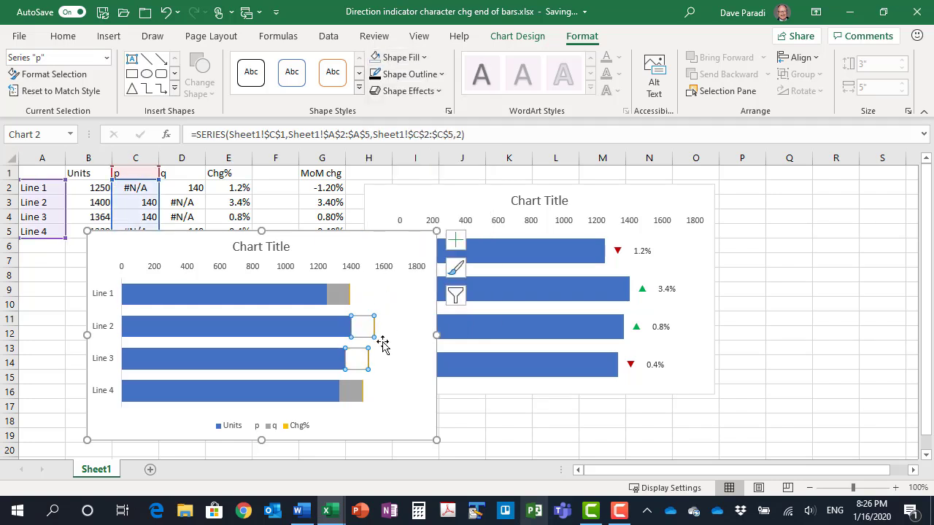
Add data labels to the p series showing only the series name, without leader lines, positioned at Inside End
{"action": "left_click", "coordinate": [457, 243]}
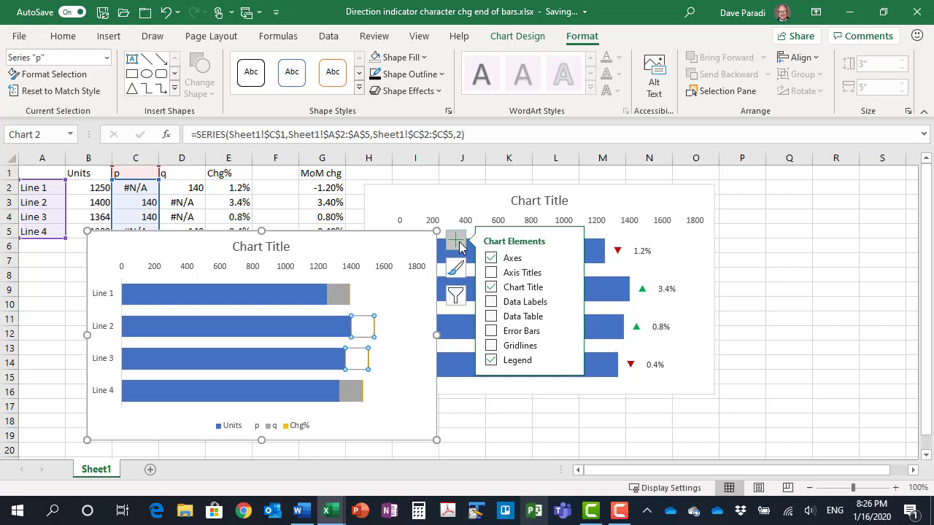
{"action": "left_click", "coordinate": [567, 302]}
{"action": "left_click", "coordinate": [611, 377]}
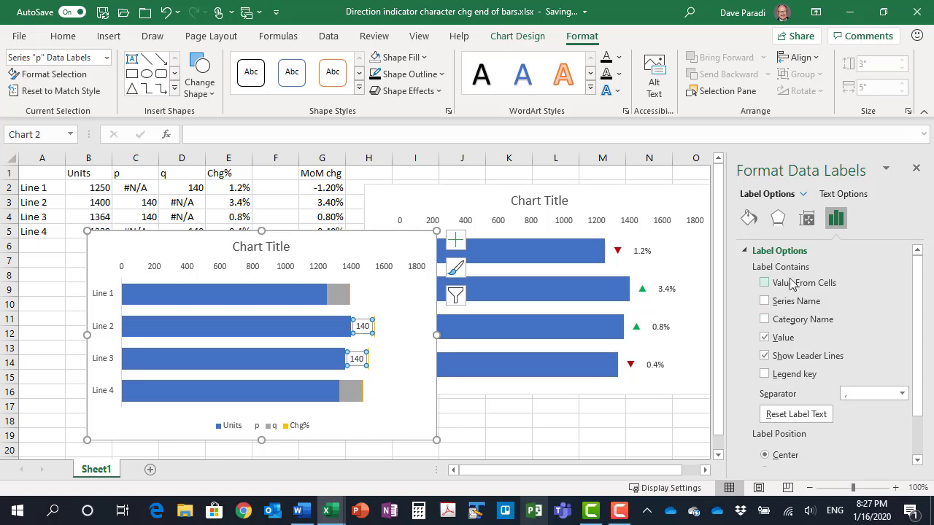
{"action": "left_click", "coordinate": [764, 302]}
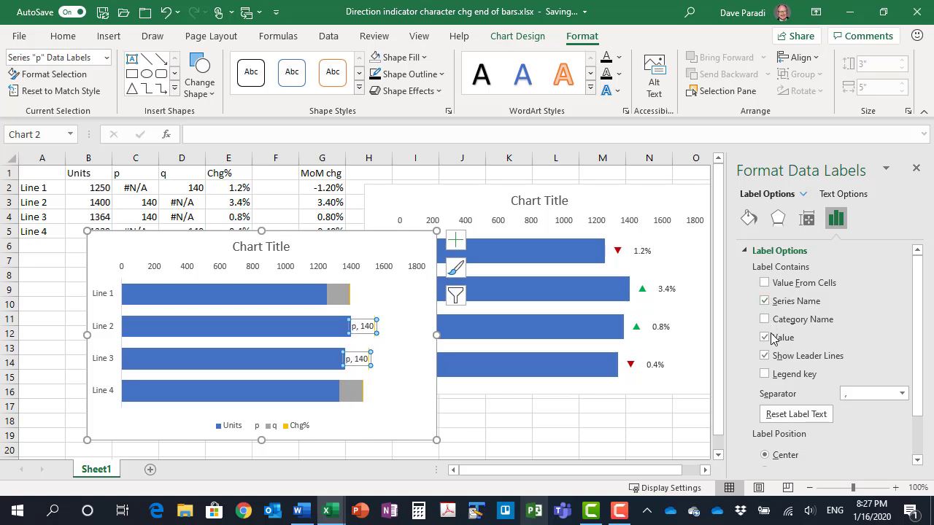
{"action": "left_click", "coordinate": [766, 337]}
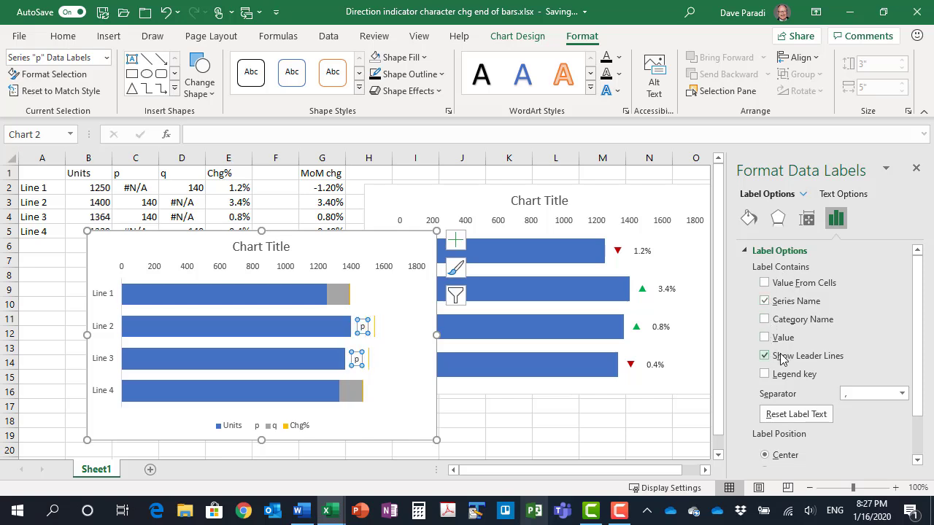
{"action": "left_click", "coordinate": [764, 356]}
{"action": "scroll", "coordinate": [762, 321], "scroll_direction": "down", "scroll_amount": 2}
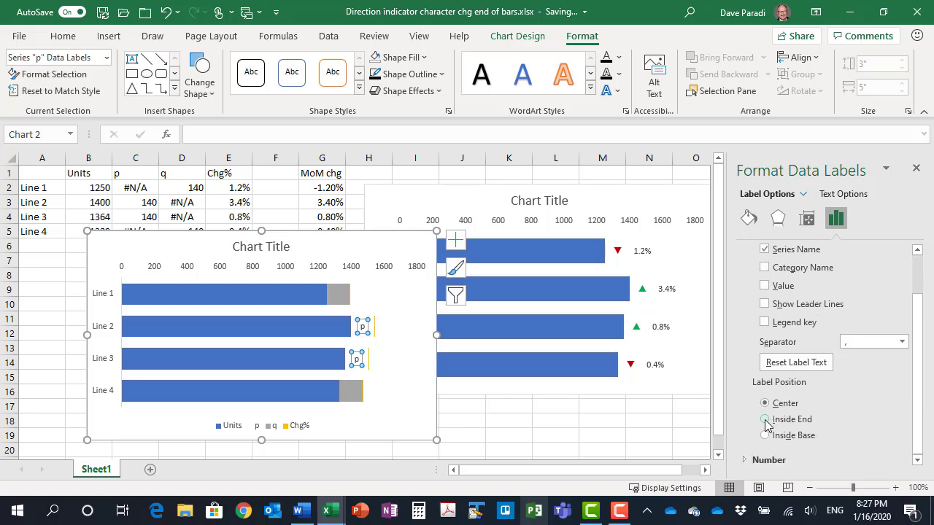
{"action": "left_click", "coordinate": [765, 420]}
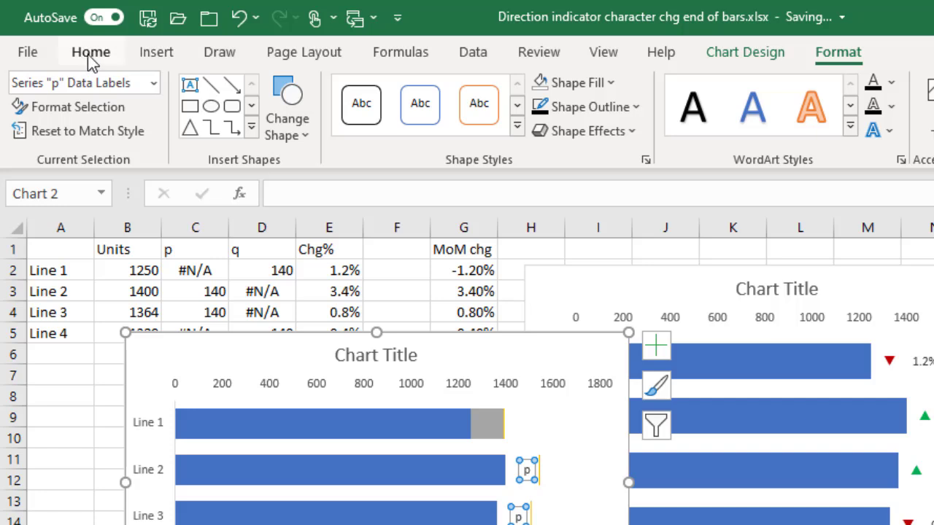
Format the p series data labels in the Wingdings 3 font with green text
{"action": "left_click", "coordinate": [90, 54]}
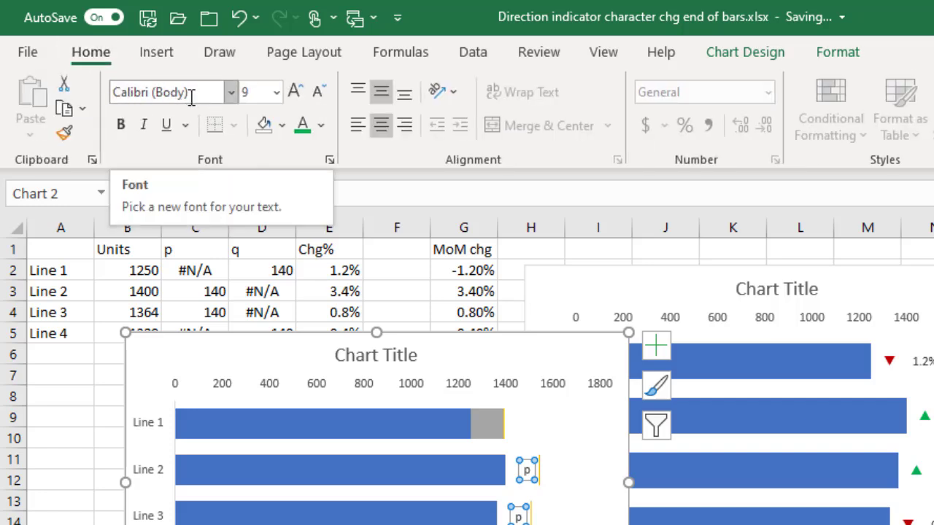
{"action": "left_click", "coordinate": [231, 93]}
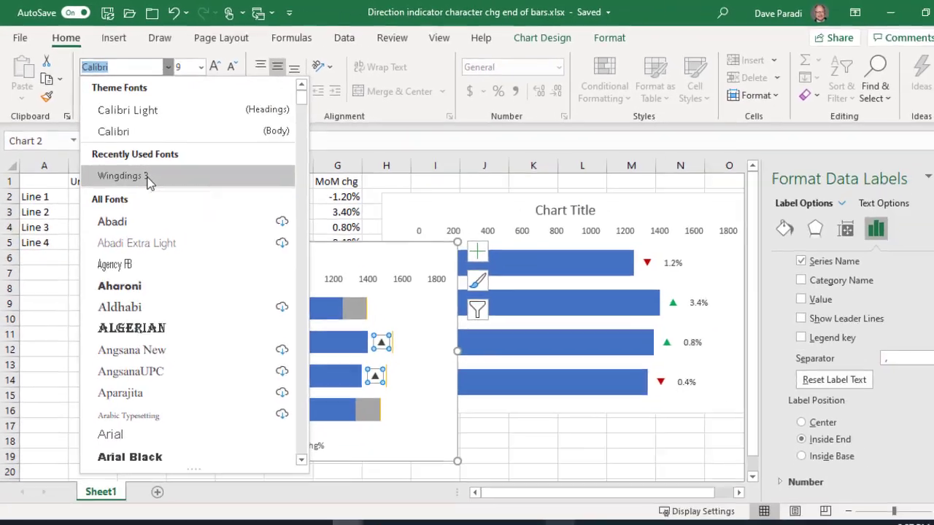
{"action": "left_click", "coordinate": [202, 243]}
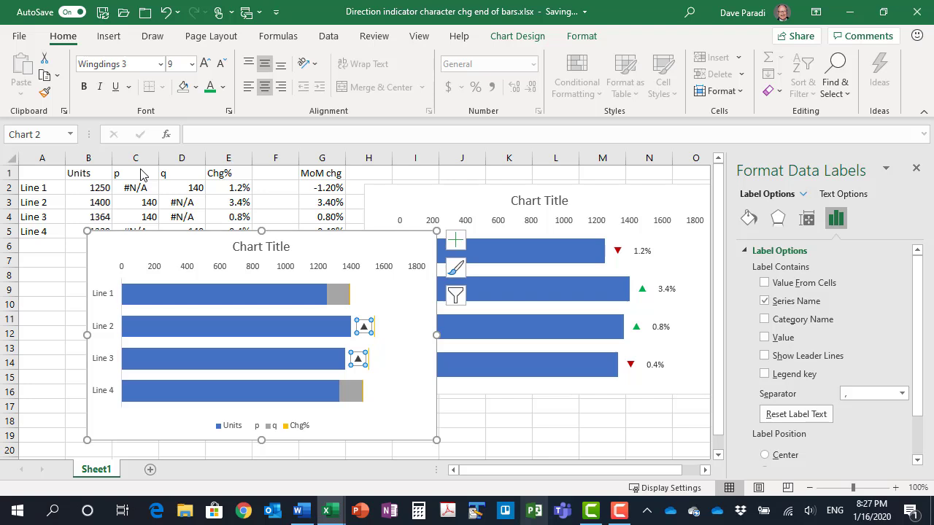
{"action": "left_click", "coordinate": [224, 87]}
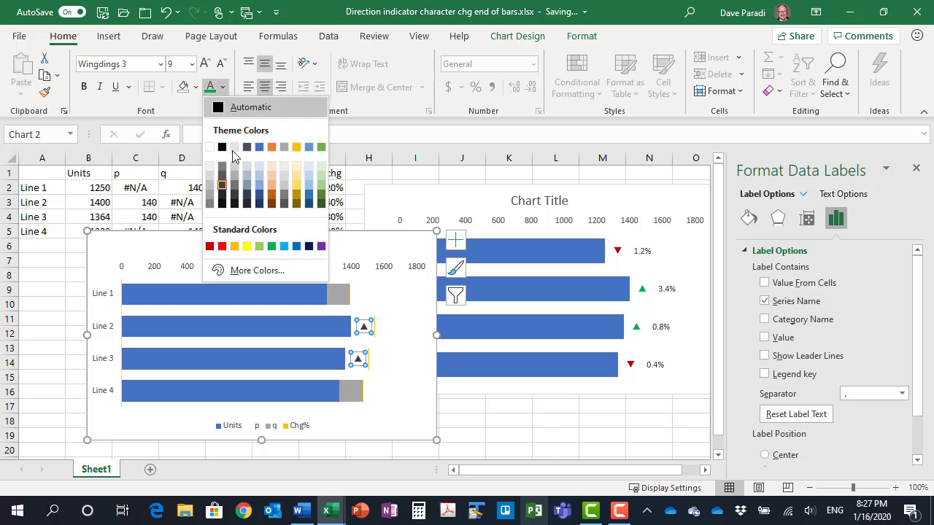
{"action": "left_click", "coordinate": [271, 246]}
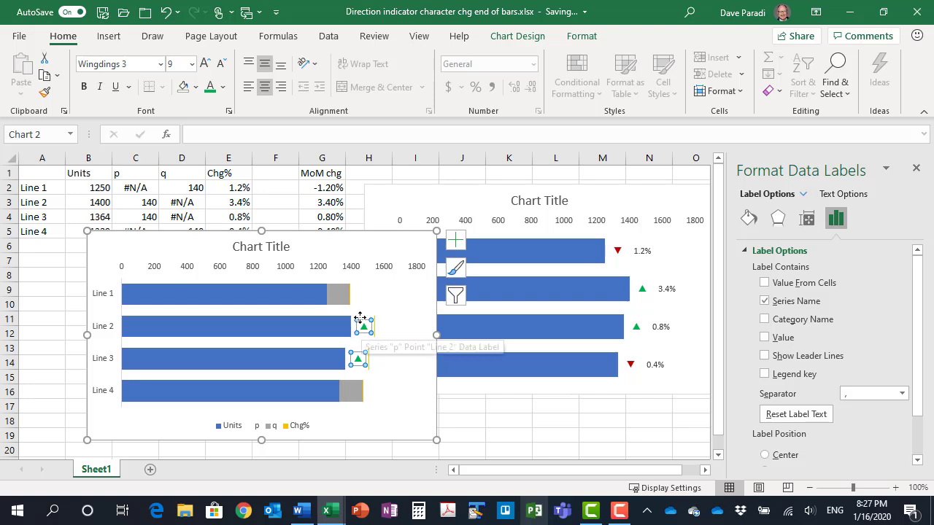
Set the gray q series of the stacked bar chart to No Fill
{"action": "left_click", "coordinate": [339, 296]}
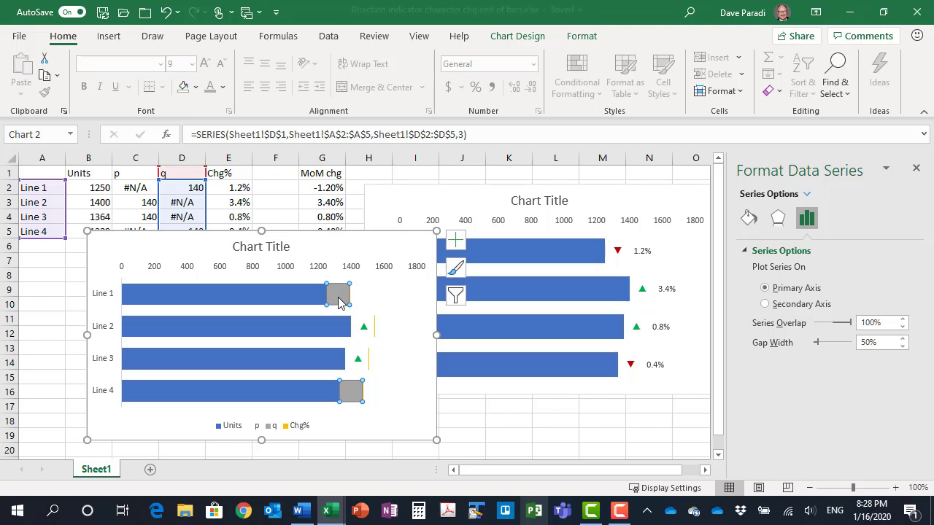
{"action": "left_click", "coordinate": [583, 37]}
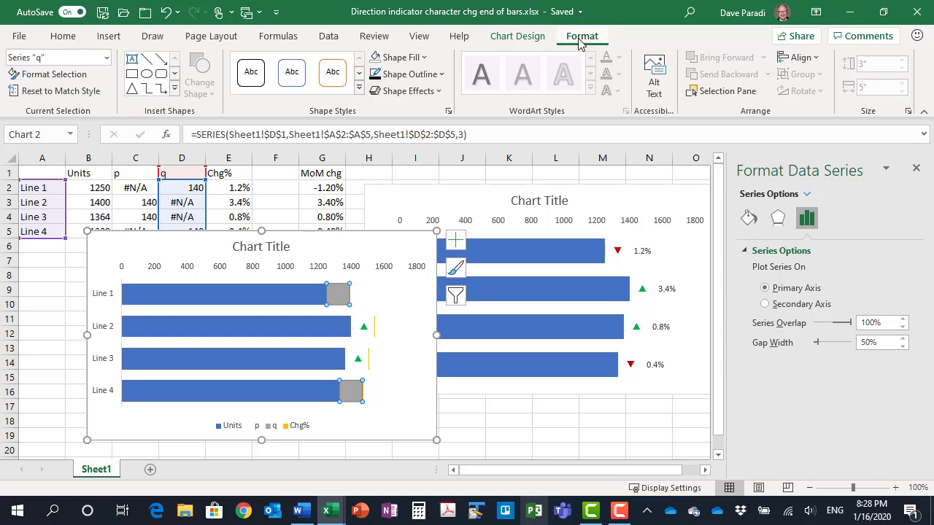
{"action": "left_click", "coordinate": [423, 57]}
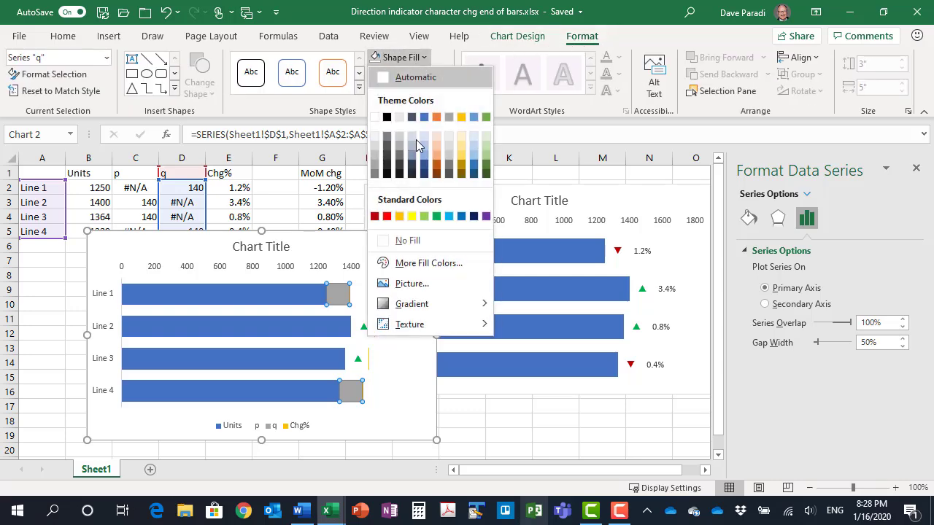
{"action": "left_click", "coordinate": [410, 240]}
Add data labels to the q series showing only the series name, without leader lines, positioned at Inside End
{"action": "left_click", "coordinate": [456, 241]}
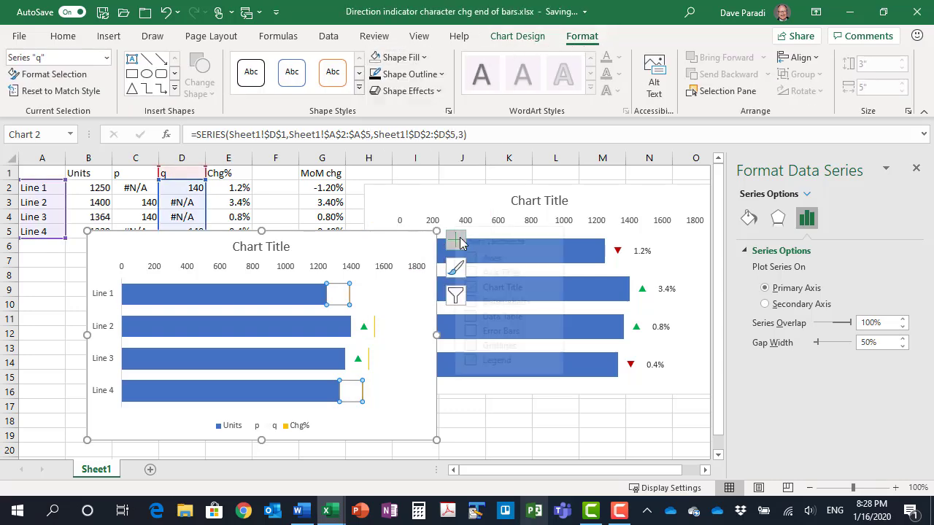
{"action": "left_click", "coordinate": [576, 302]}
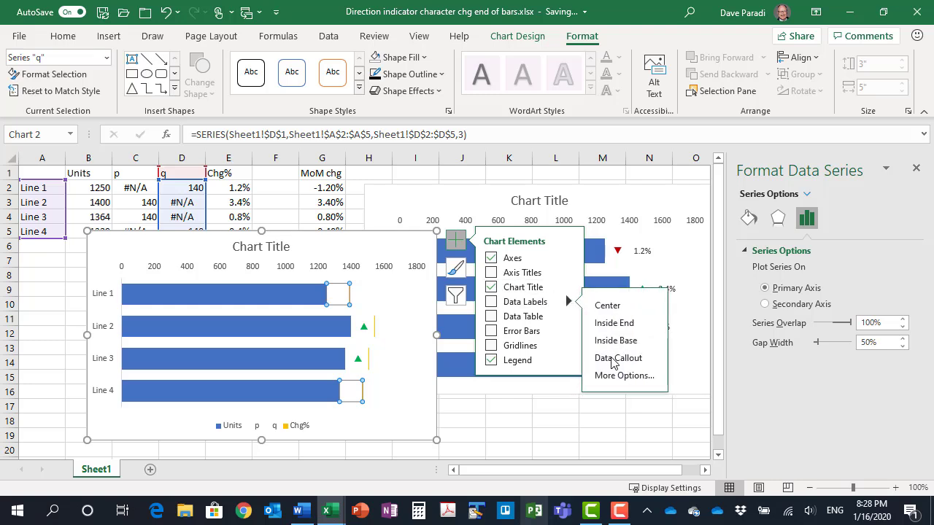
{"action": "left_click", "coordinate": [619, 383]}
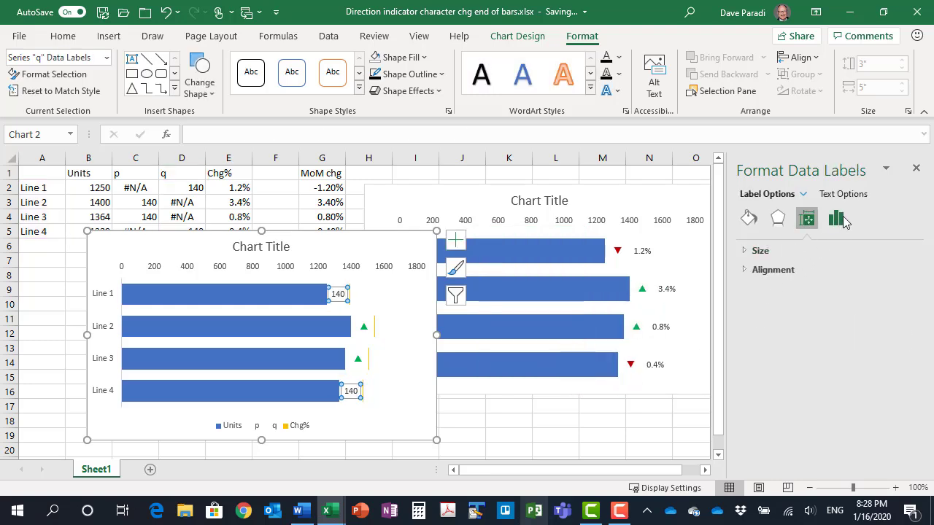
{"action": "left_click", "coordinate": [838, 220]}
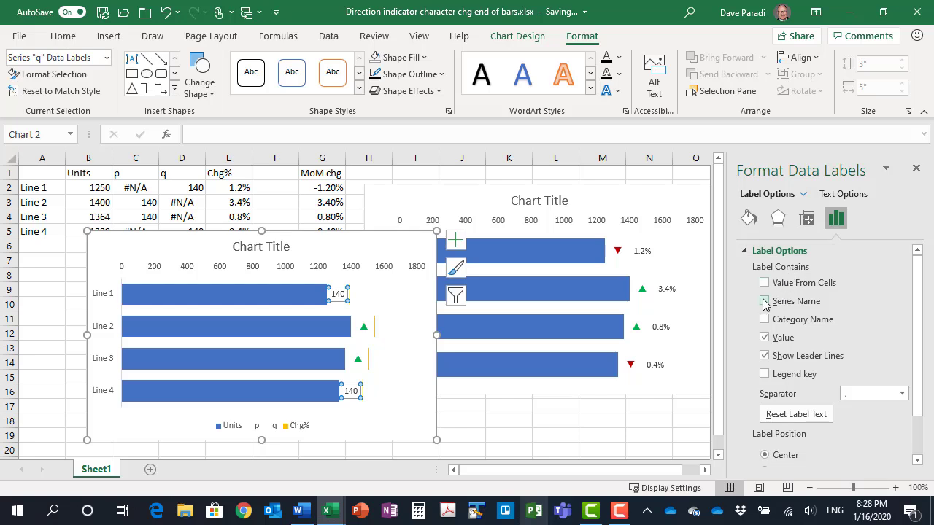
{"action": "left_click", "coordinate": [764, 301]}
{"action": "left_click", "coordinate": [764, 337]}
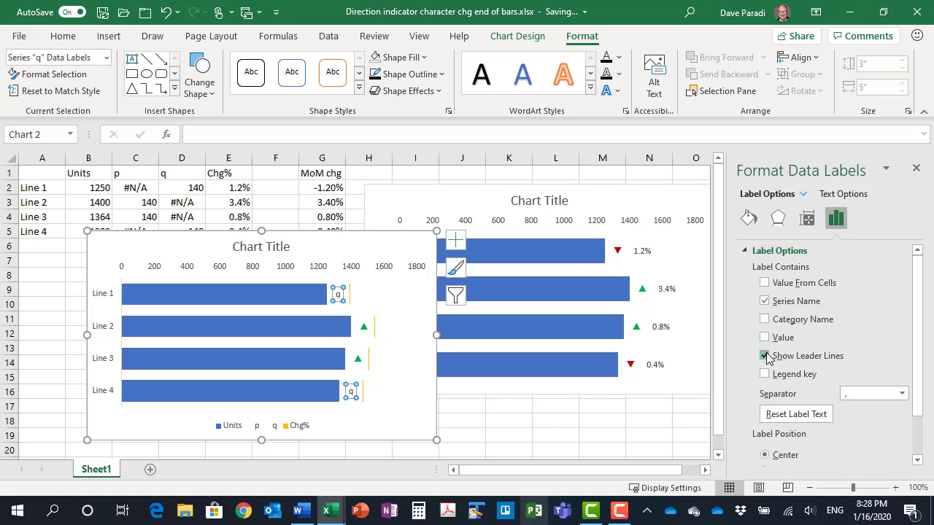
{"action": "left_click", "coordinate": [764, 355]}
{"action": "scroll", "coordinate": [799, 364], "scroll_direction": "down", "scroll_amount": 1}
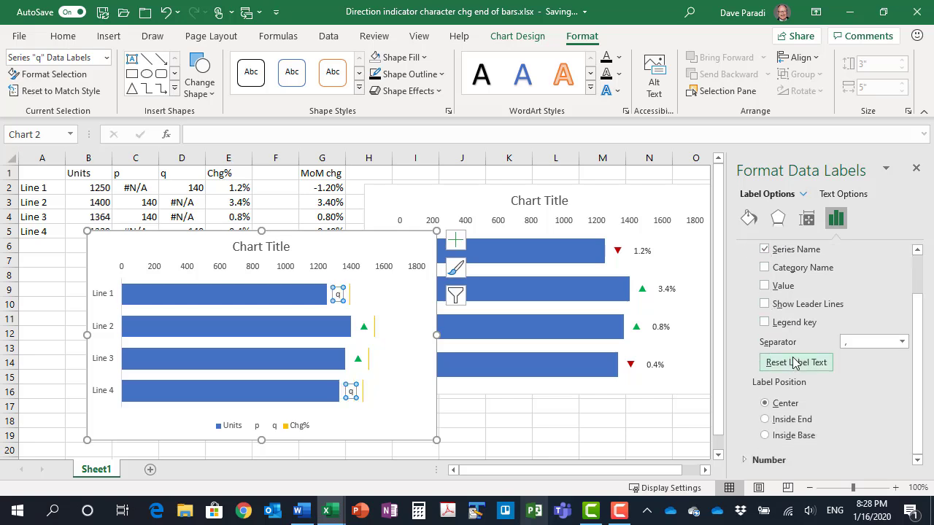
{"action": "left_click", "coordinate": [764, 419]}
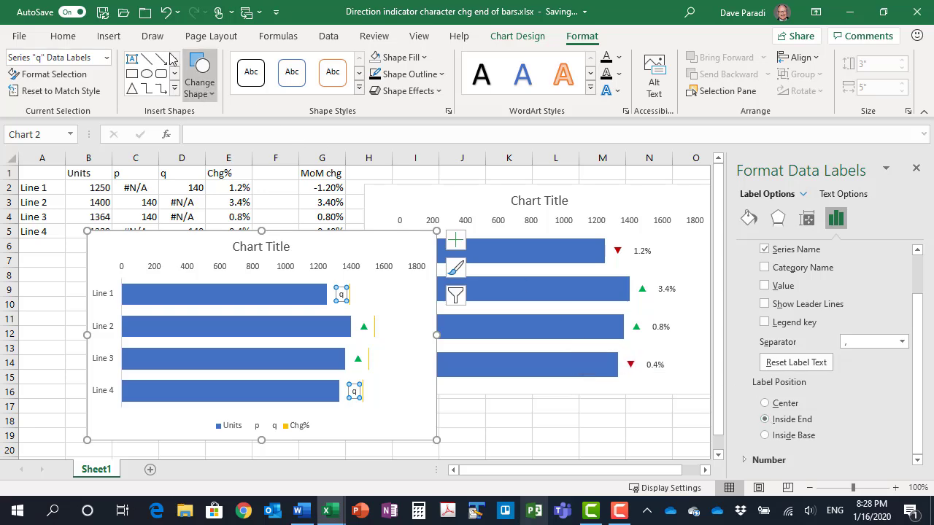
Format the q series data labels in the Wingdings 3 font with dark red text
{"action": "left_click", "coordinate": [63, 36]}
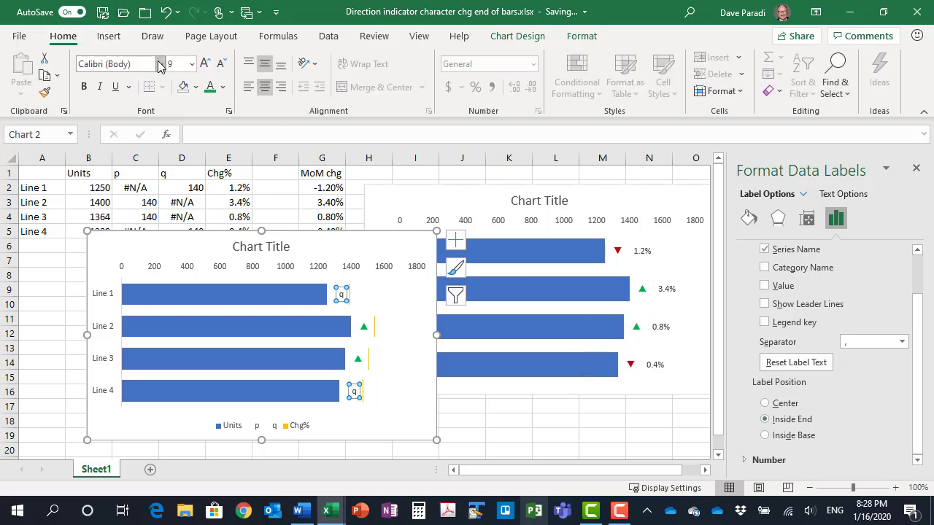
{"action": "left_click", "coordinate": [161, 64]}
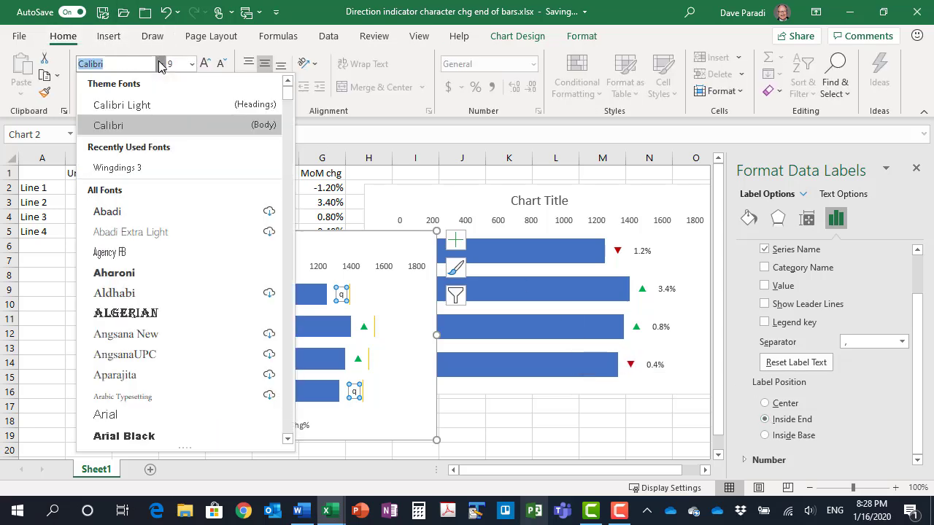
{"action": "left_click", "coordinate": [132, 168]}
{"action": "left_click", "coordinate": [222, 87]}
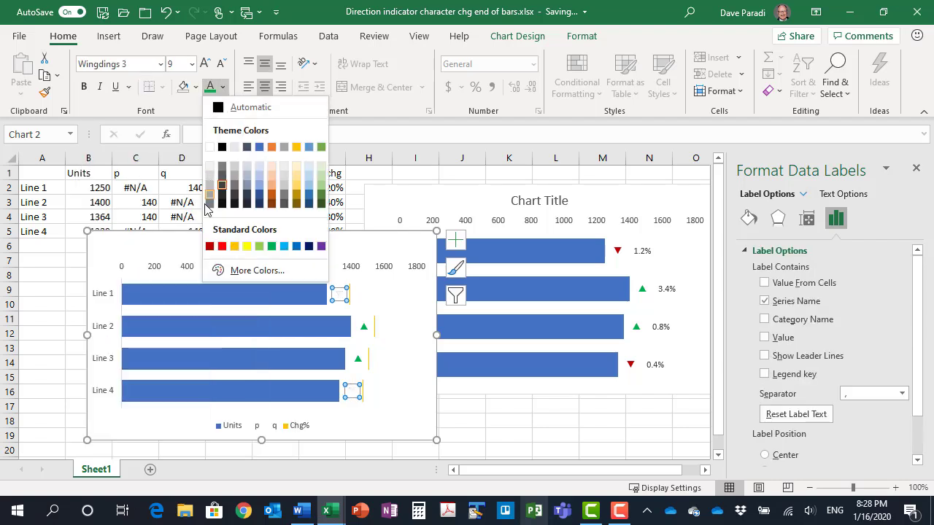
{"action": "left_click", "coordinate": [209, 247]}
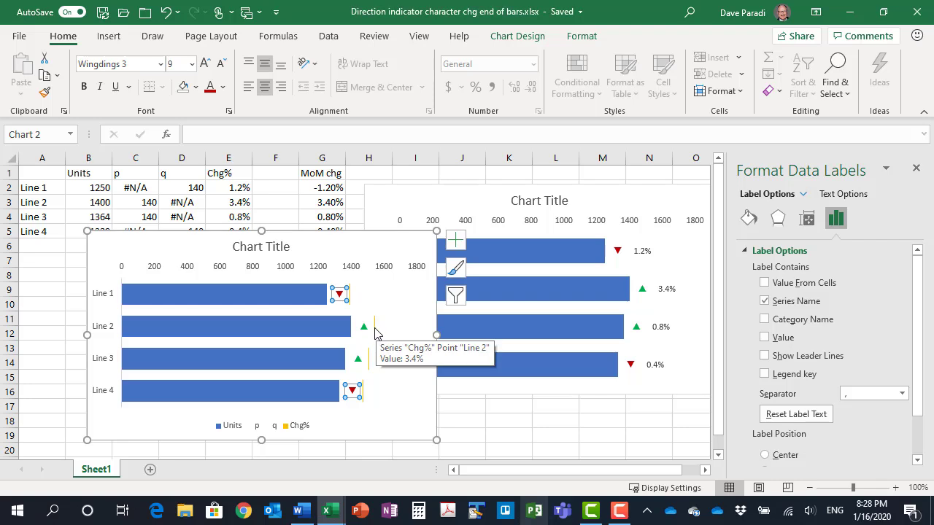
Set the thin Chg% series at the bar ends to No Fill
{"action": "left_click", "coordinate": [375, 333]}
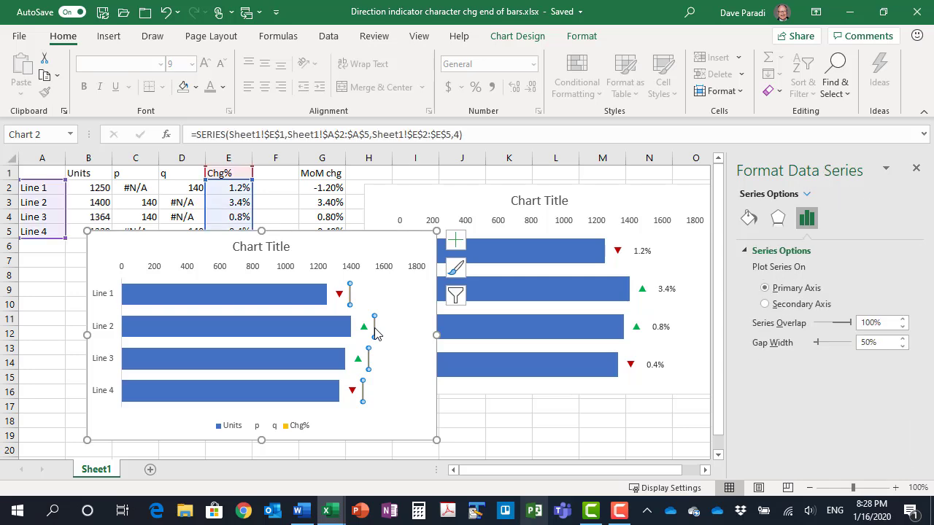
{"action": "left_click", "coordinate": [580, 36]}
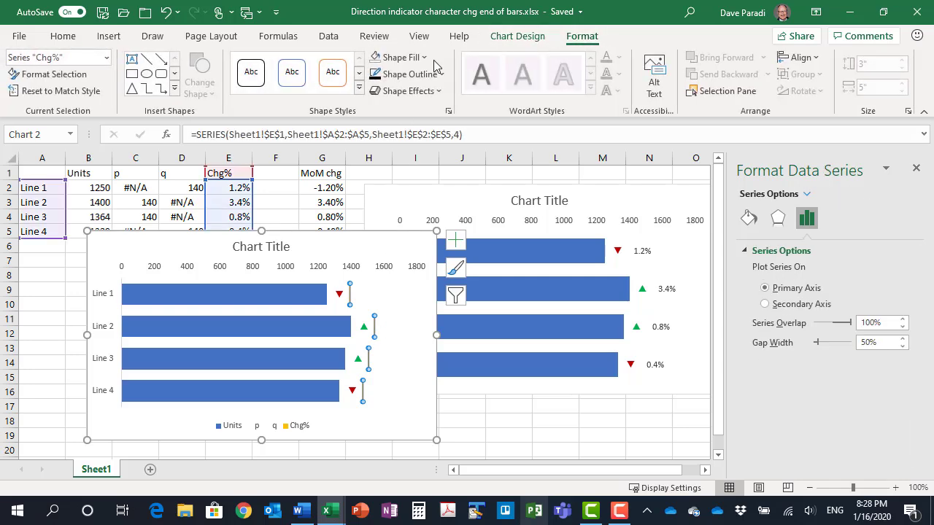
{"action": "left_click", "coordinate": [403, 64]}
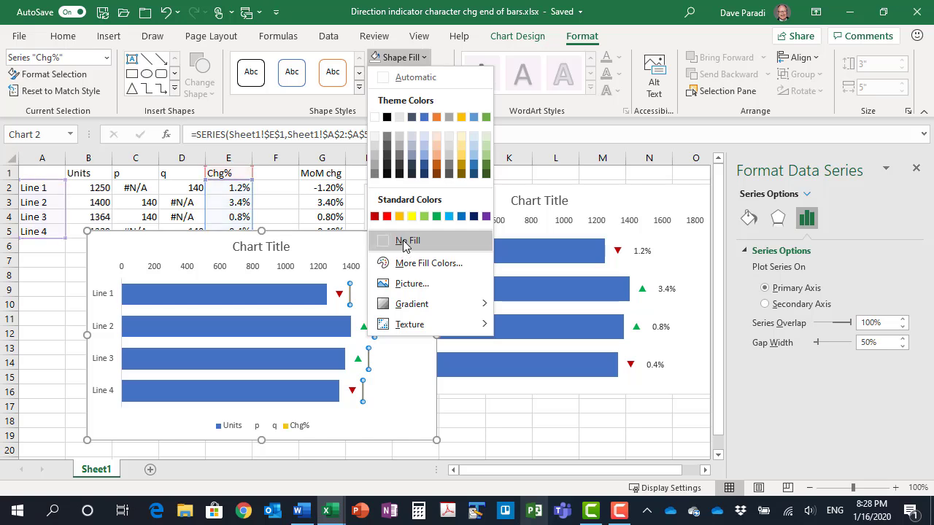
{"action": "left_click", "coordinate": [407, 245]}
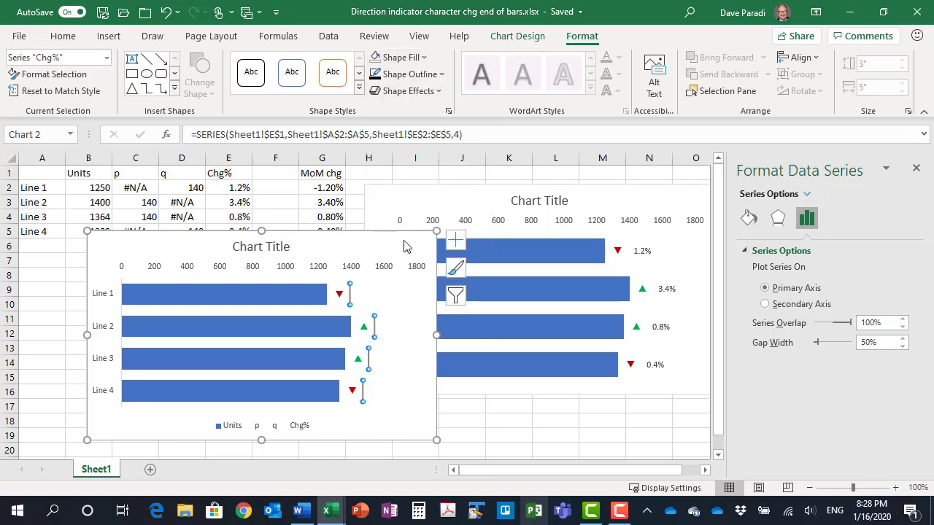
Add data labels to the Chg% series at Inside Base and remove the chart's legend
{"action": "left_click", "coordinate": [453, 241]}
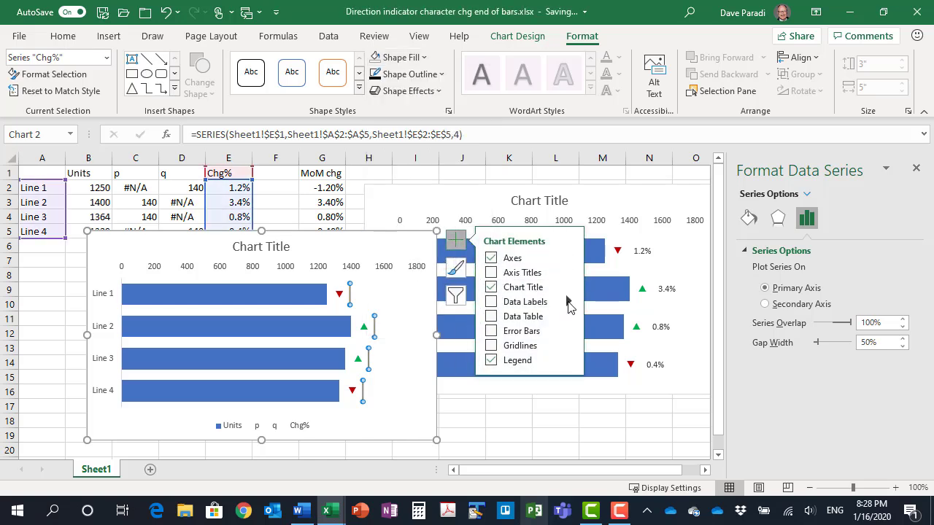
{"action": "mouse_move", "coordinate": [569, 302]}
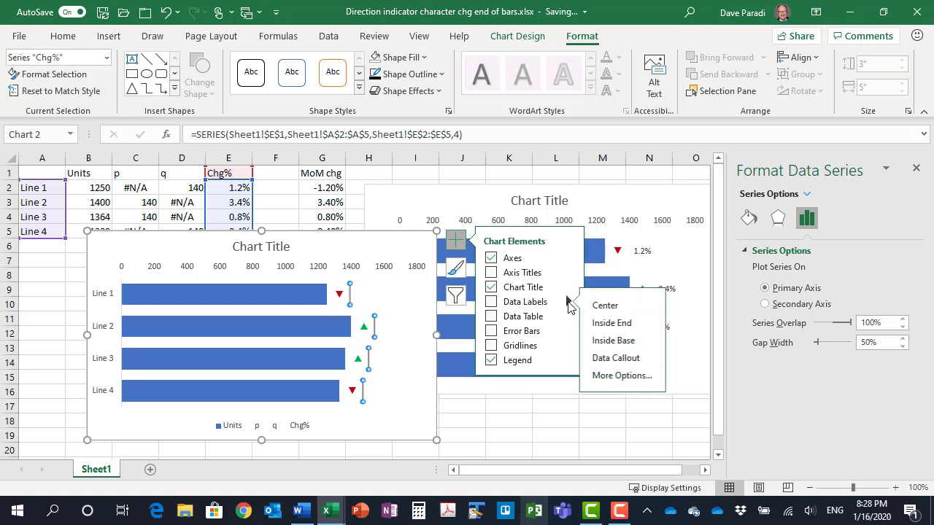
{"action": "left_click", "coordinate": [606, 342]}
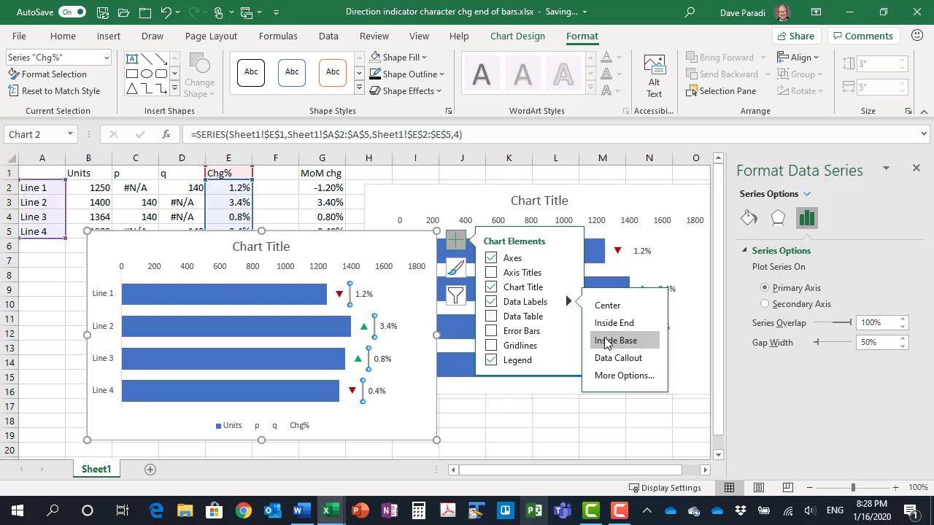
{"action": "left_click", "coordinate": [491, 361]}
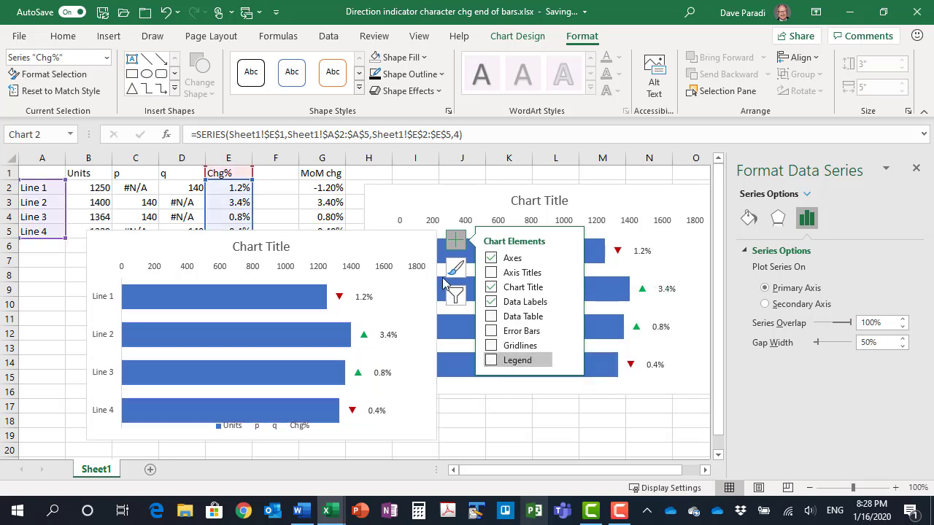
{"action": "left_click", "coordinate": [387, 233]}
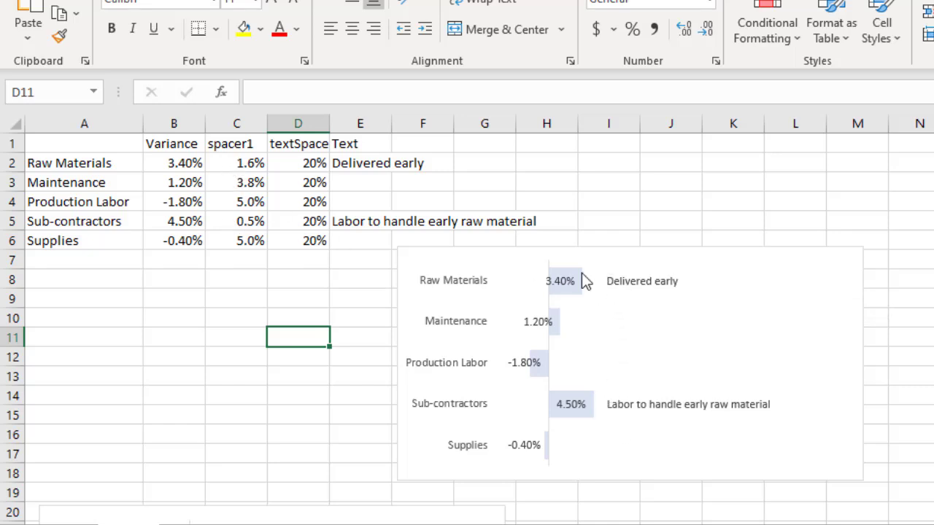
Examine the formulas and values behind the spacer1 and textSpacer columns in the workbook with the text column beside bars
{"action": "left_click", "coordinate": [238, 163]}
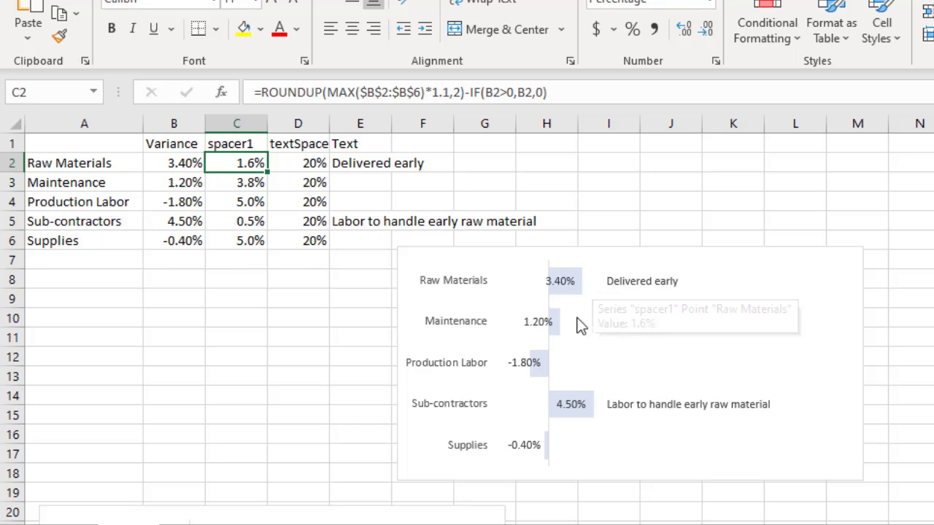
{"action": "mouse_move", "coordinate": [594, 284]}
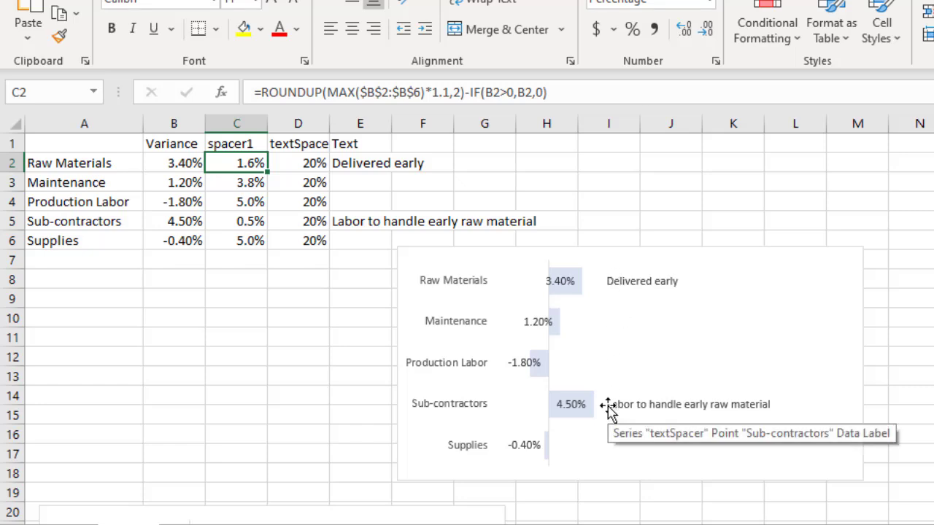
{"action": "left_click", "coordinate": [303, 162]}
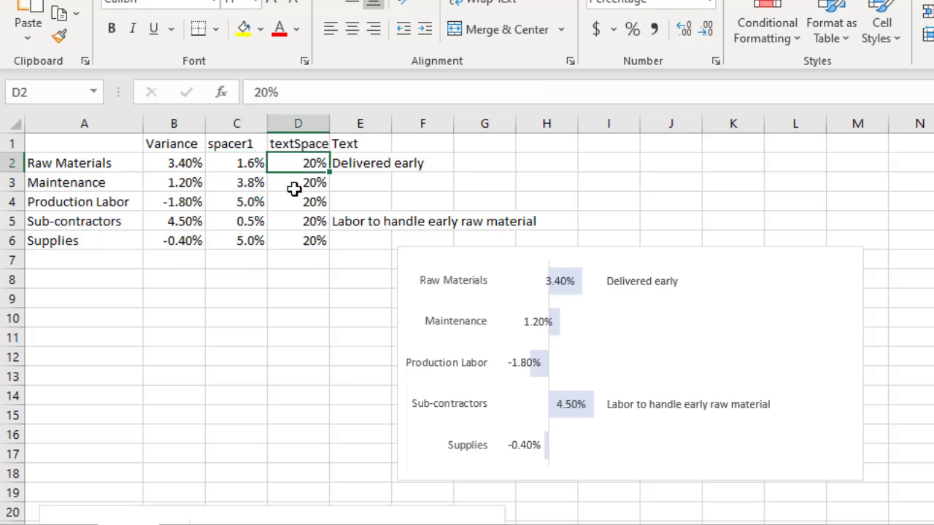
{"action": "left_click", "coordinate": [294, 186]}
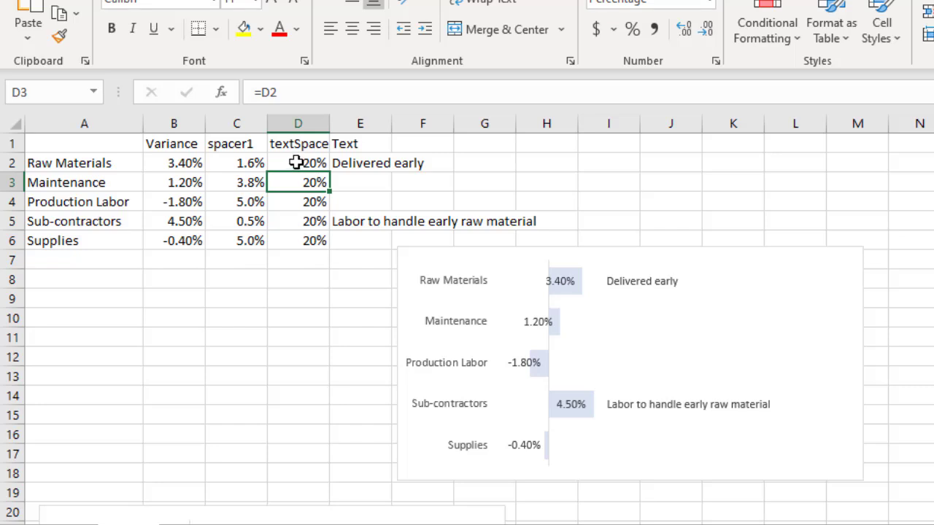
{"action": "left_click", "coordinate": [295, 162]}
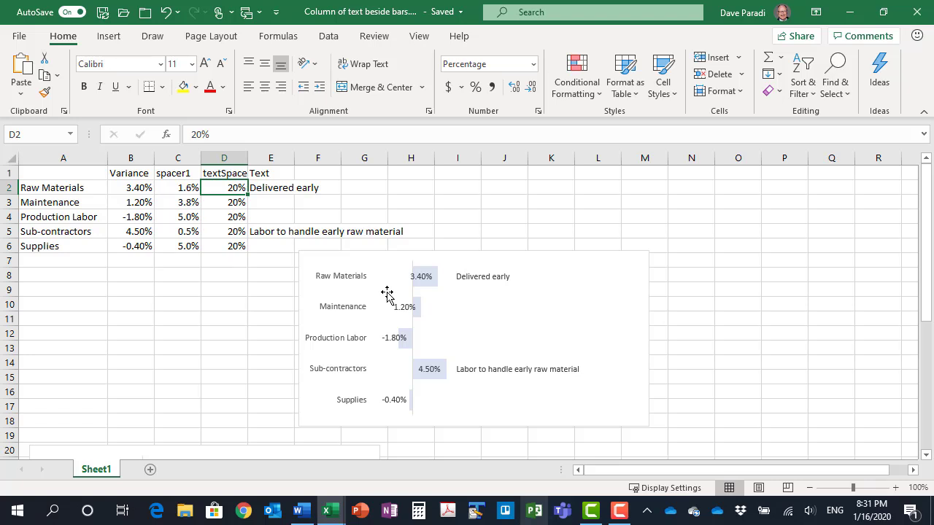
Move the unfinished bar chart up beneath the data table and set its spacer1 series to No Fill
{"action": "left_click_drag", "start_coordinate": [220, 447], "coordinate": [304, 248]}
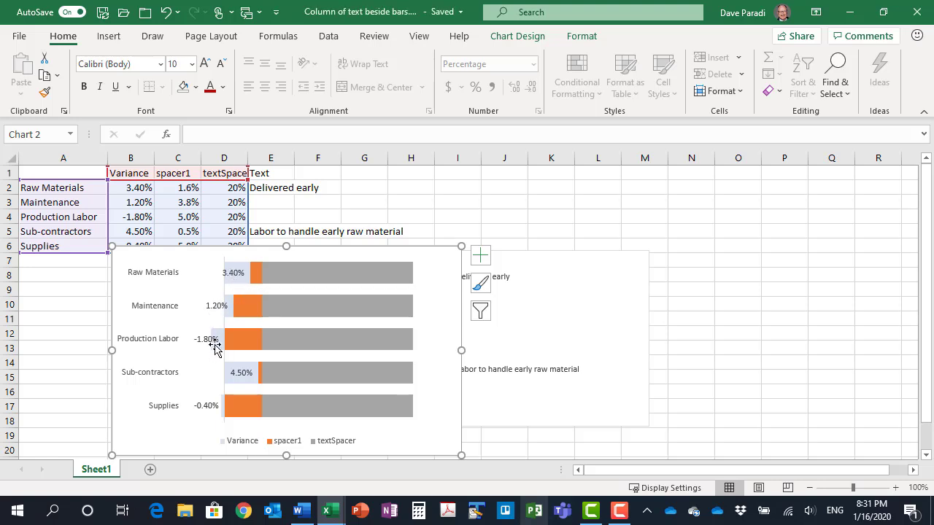
{"action": "left_click", "coordinate": [257, 277]}
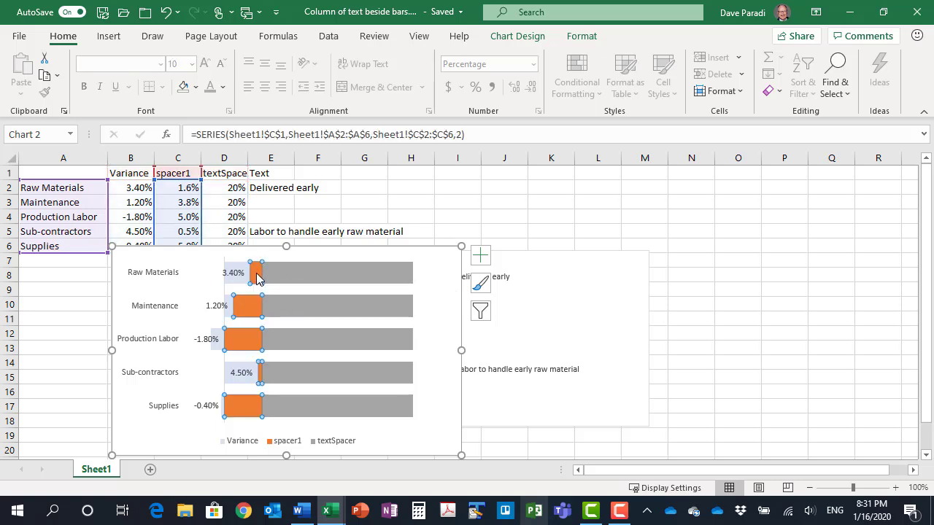
{"action": "left_click", "coordinate": [581, 38]}
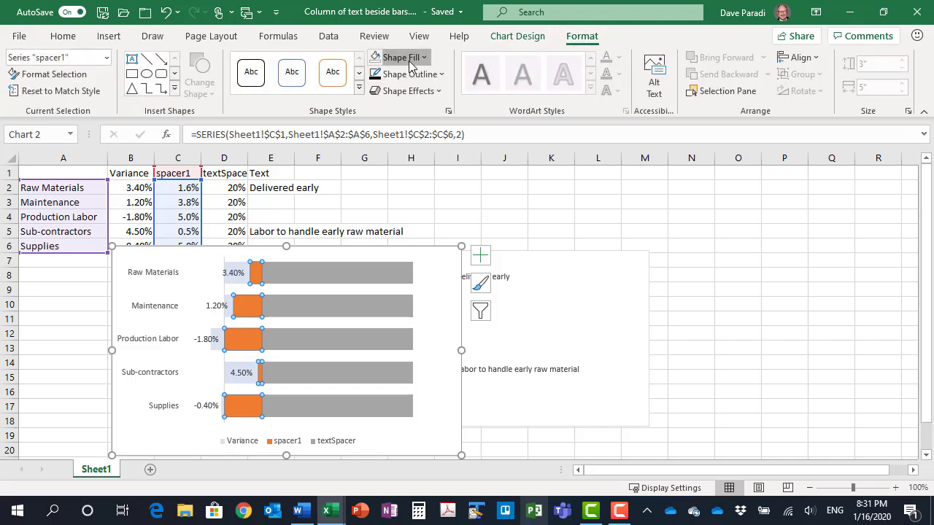
{"action": "left_click", "coordinate": [414, 57]}
{"action": "left_click", "coordinate": [412, 240]}
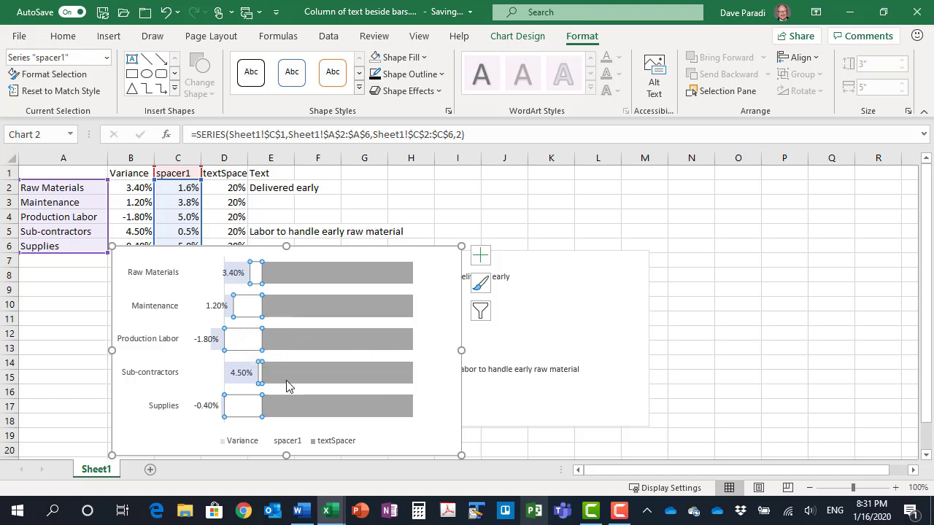
Set the textSpacer series in the bar chart to No Fill
{"action": "mouse_move", "coordinate": [300, 273]}
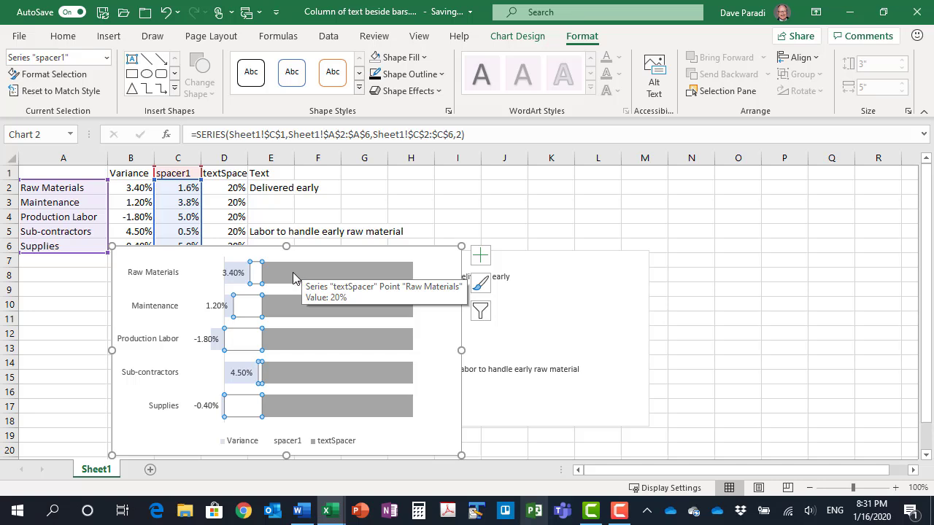
{"action": "left_click", "coordinate": [291, 278]}
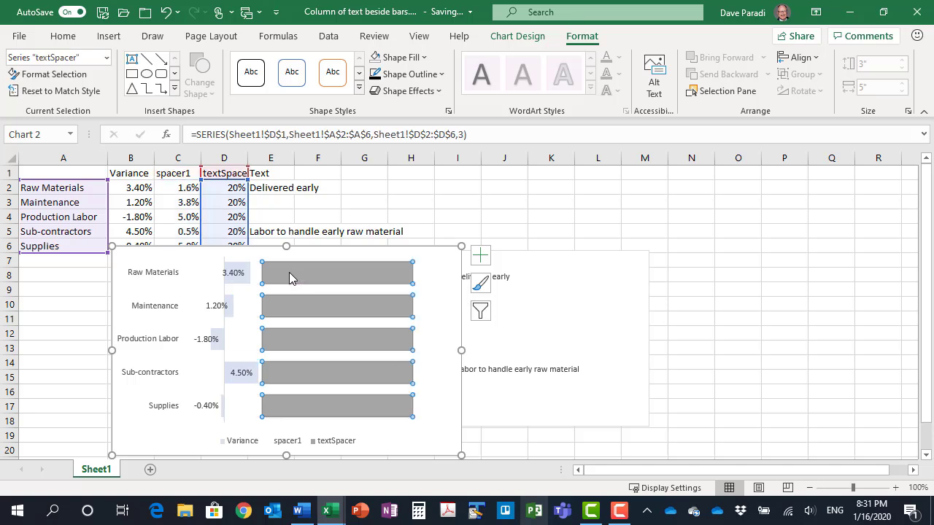
{"action": "left_click", "coordinate": [400, 58]}
{"action": "left_click", "coordinate": [409, 240]}
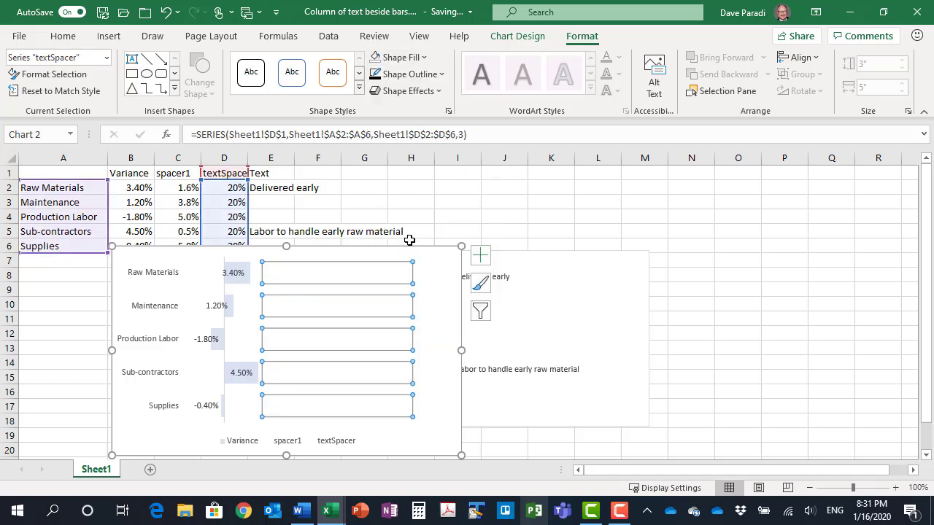
Add data labels to the textSpacer series that take their values from the Text cells E2:E6
{"action": "left_click", "coordinate": [475, 259]}
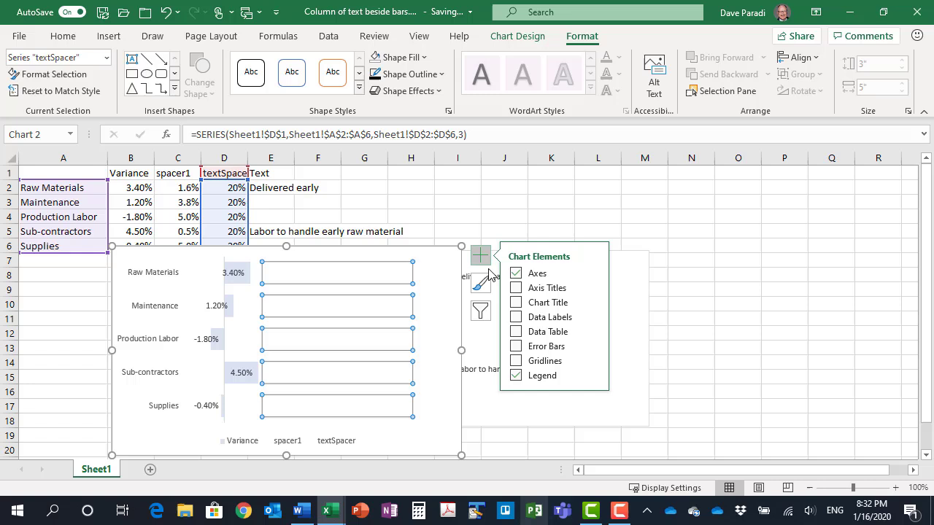
{"action": "left_click", "coordinate": [592, 318]}
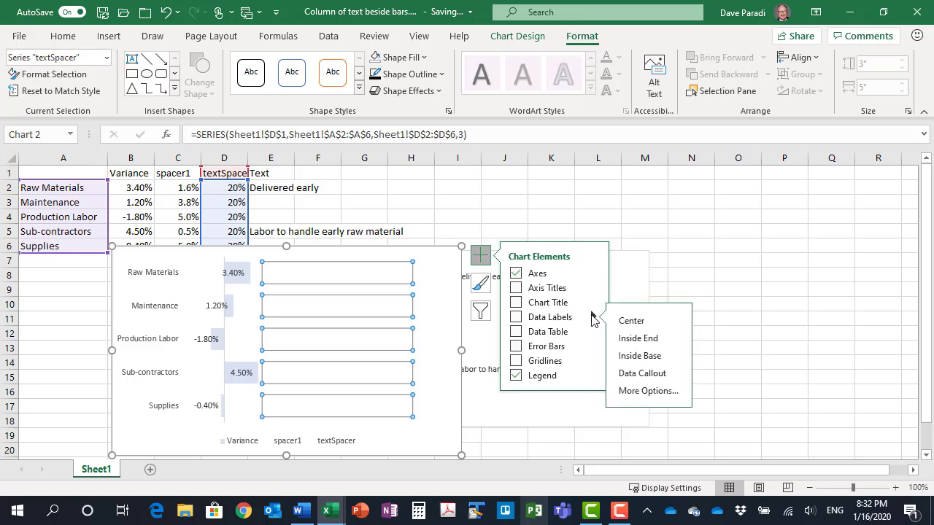
{"action": "left_click", "coordinate": [644, 391]}
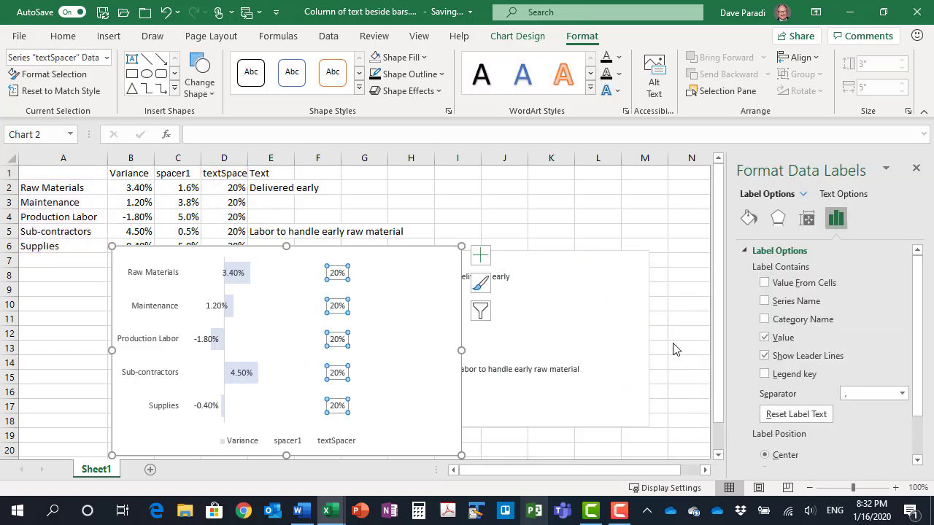
{"action": "left_click", "coordinate": [765, 283]}
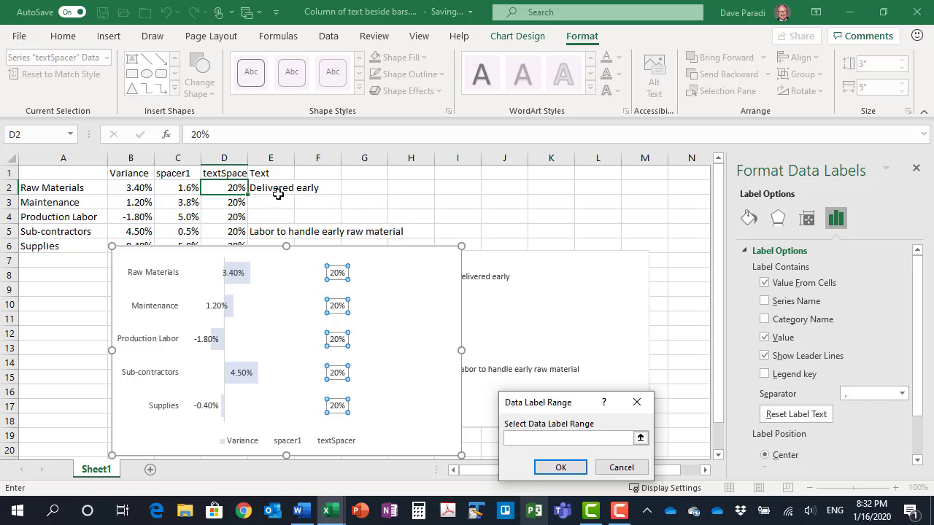
{"action": "left_click_drag", "start_coordinate": [270, 189], "coordinate": [271, 239]}
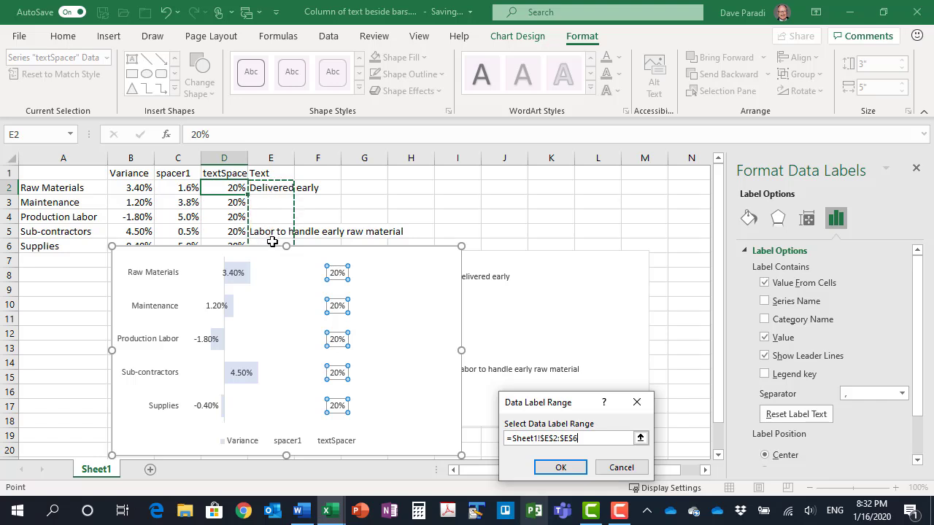
{"action": "left_click", "coordinate": [560, 468]}
Exclude the value and leader lines from the textSpacer labels and position the labels at Inside Base
{"action": "left_click", "coordinate": [765, 349]}
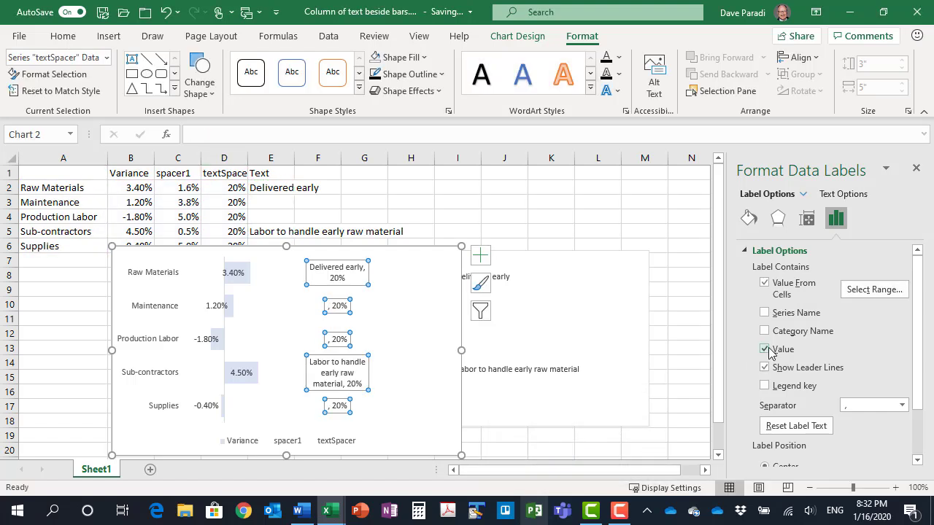
{"action": "left_click", "coordinate": [764, 367]}
{"action": "scroll", "coordinate": [774, 408], "scroll_direction": "down", "scroll_amount": 3}
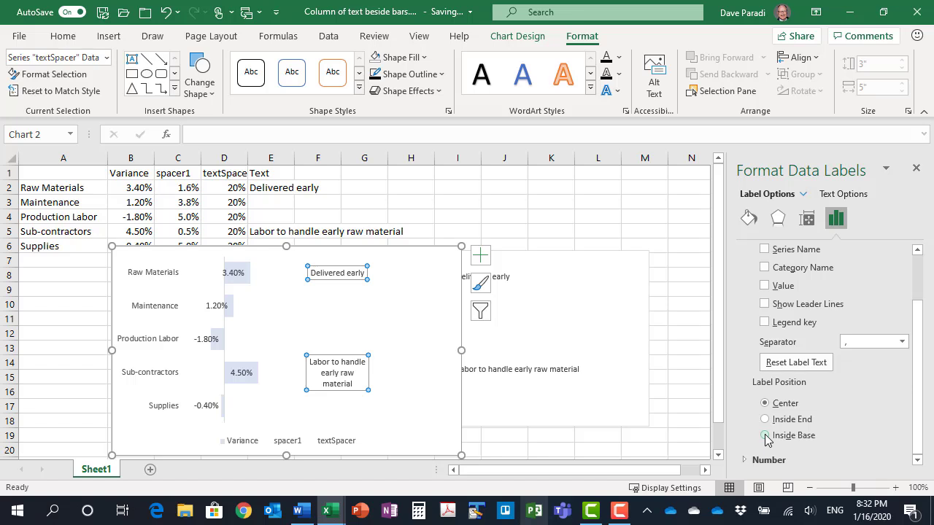
{"action": "left_click", "coordinate": [765, 436]}
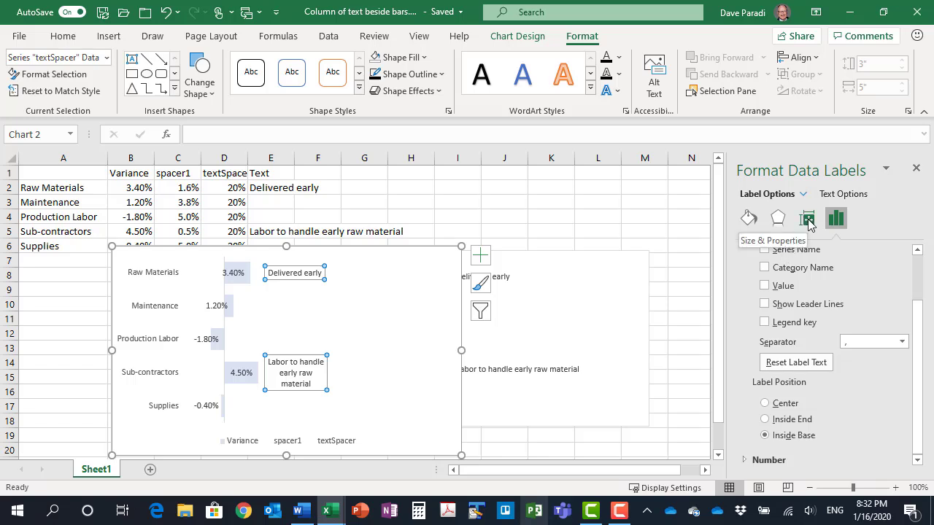
Turn off text wrapping in the shape for the textSpacer data labels
{"action": "left_click", "coordinate": [807, 221]}
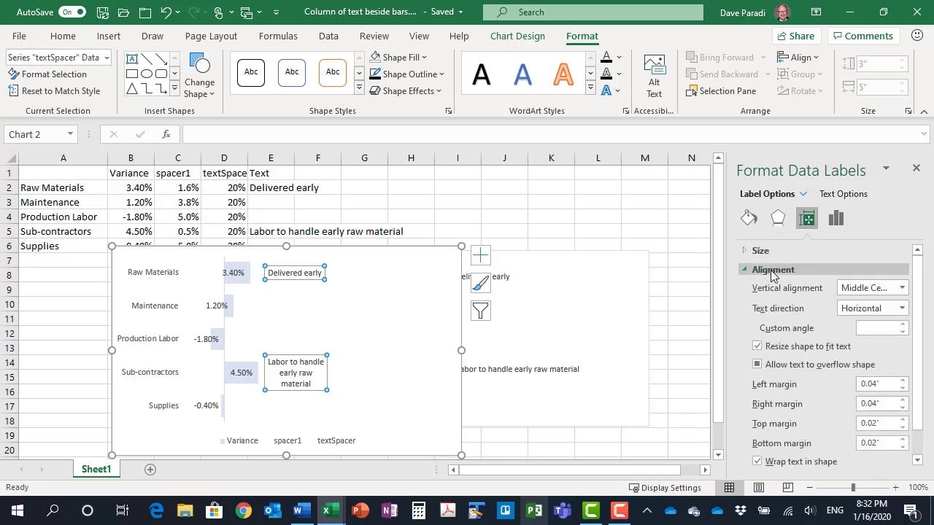
{"action": "scroll", "coordinate": [802, 409], "scroll_direction": "down", "scroll_amount": 1}
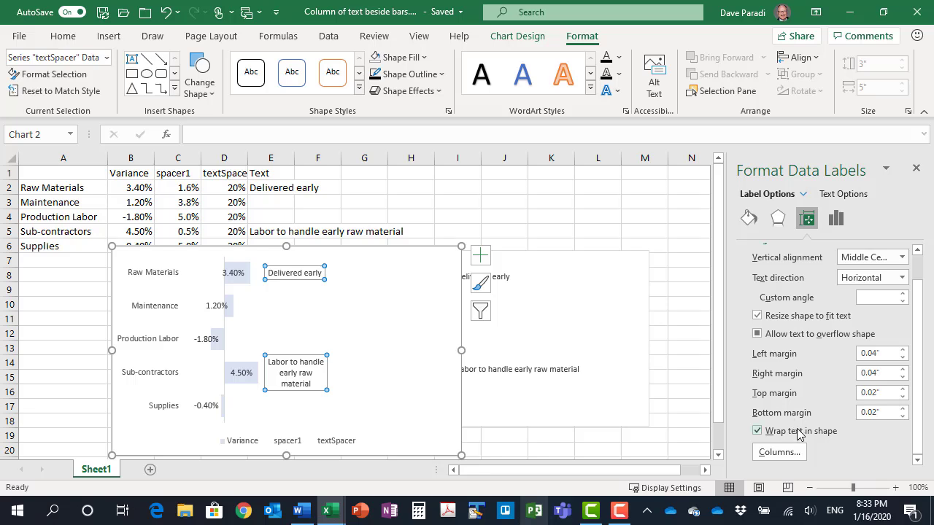
{"action": "left_click", "coordinate": [757, 432]}
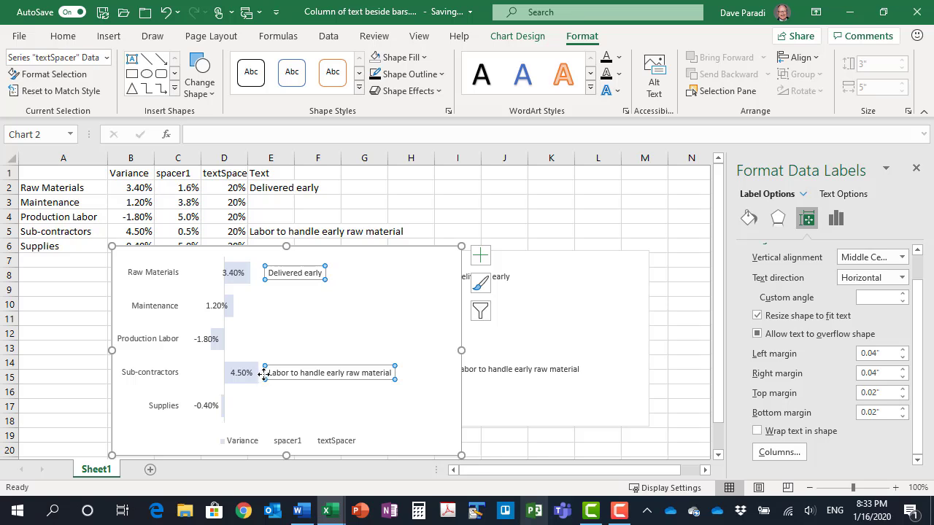
Remove the legend from the bar chart with the text column
{"action": "left_click", "coordinate": [479, 254]}
{"action": "left_click", "coordinate": [517, 377]}
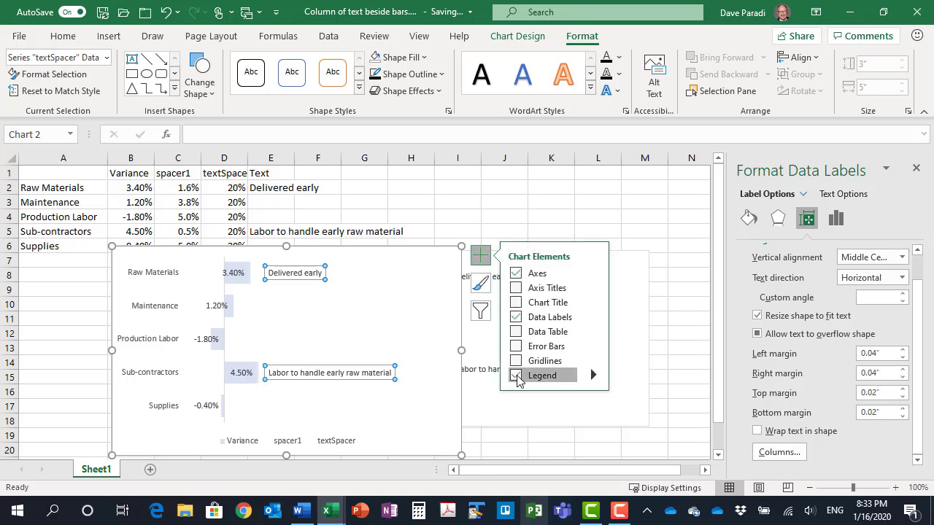
{"action": "left_click", "coordinate": [480, 255]}
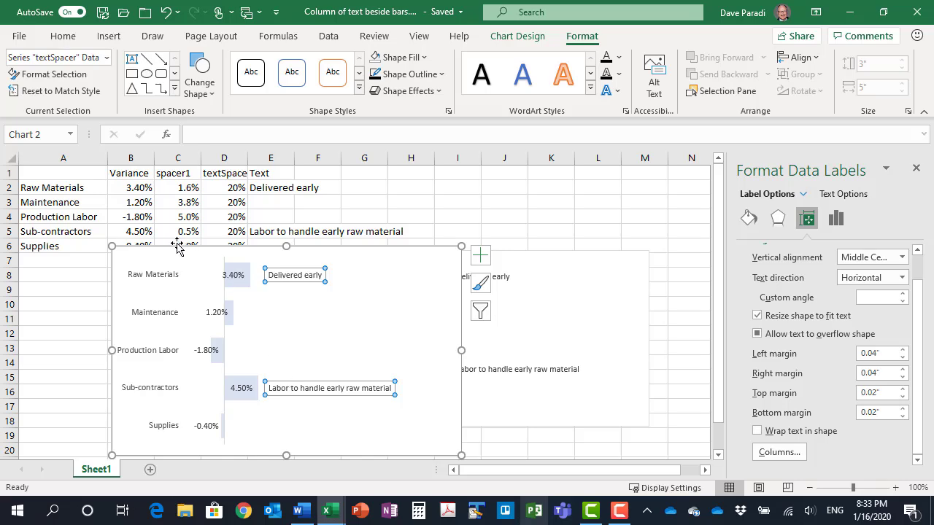
Change the Production Labor variance in cell B4 to 2.5%
{"action": "left_click", "coordinate": [128, 216]}
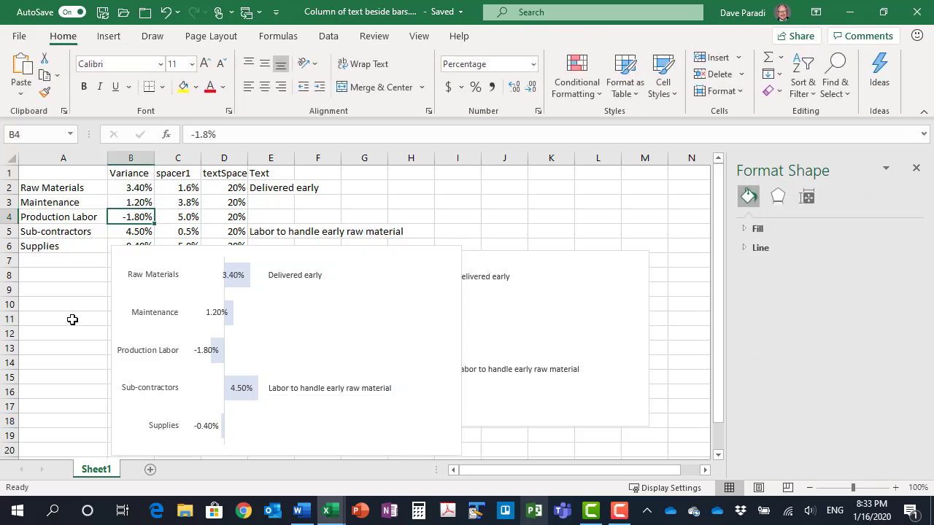
{"action": "type", "text": "2.5"}
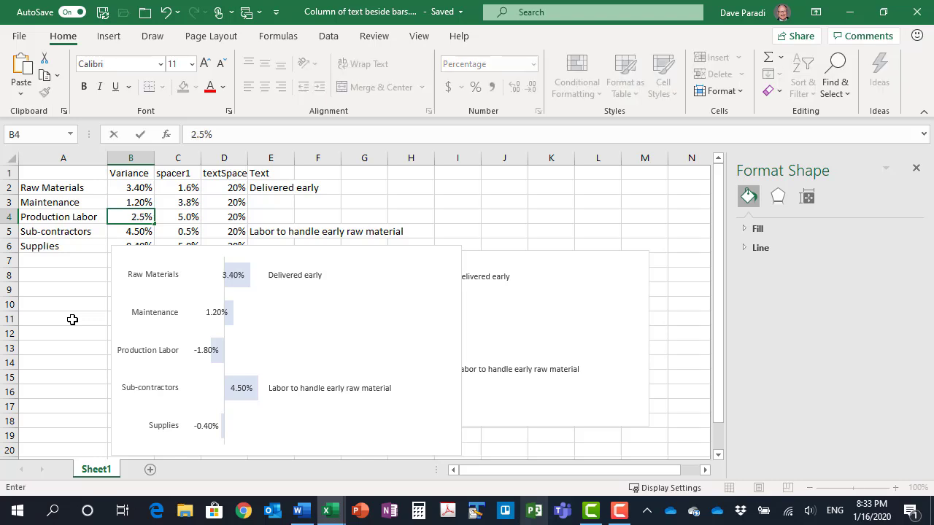
{"action": "key", "text": "Return"}
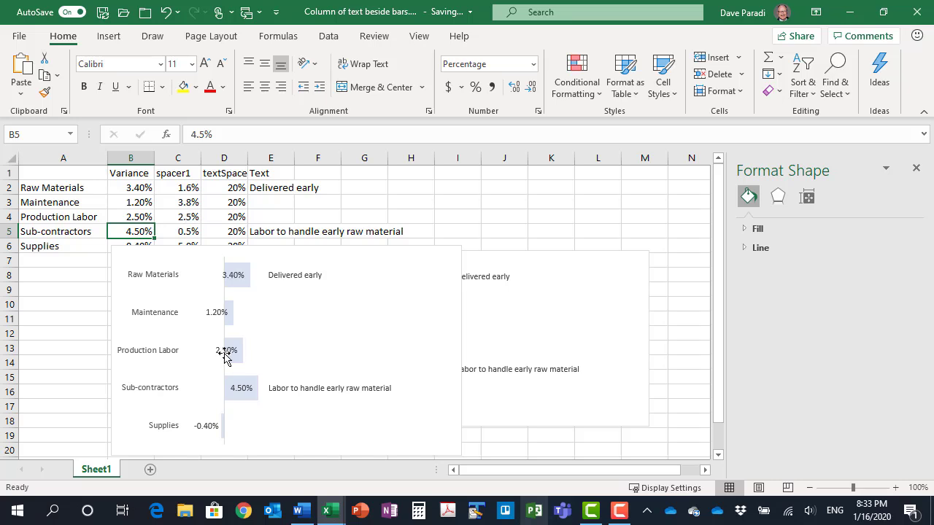
Enter "Overtime required" as the Production Labor text in cell E4
{"action": "left_click", "coordinate": [271, 215]}
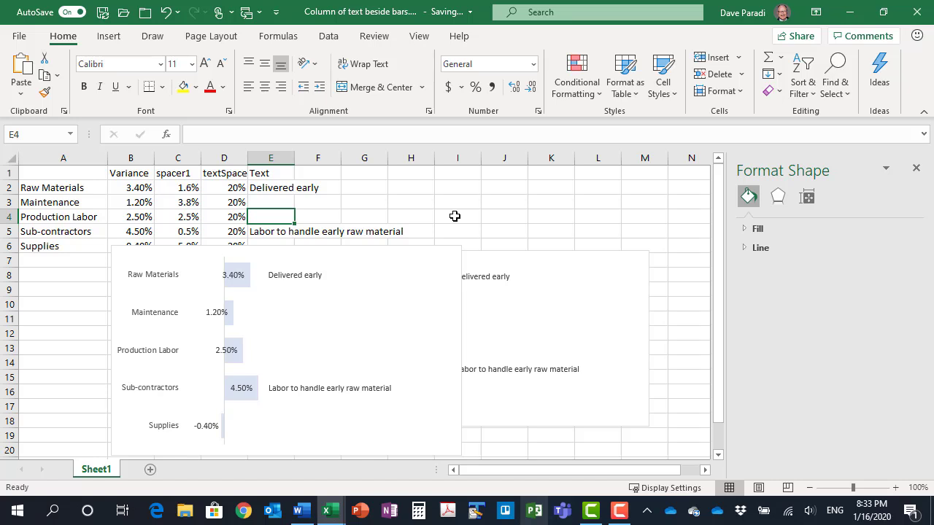
{"action": "type", "text": "Ov"}
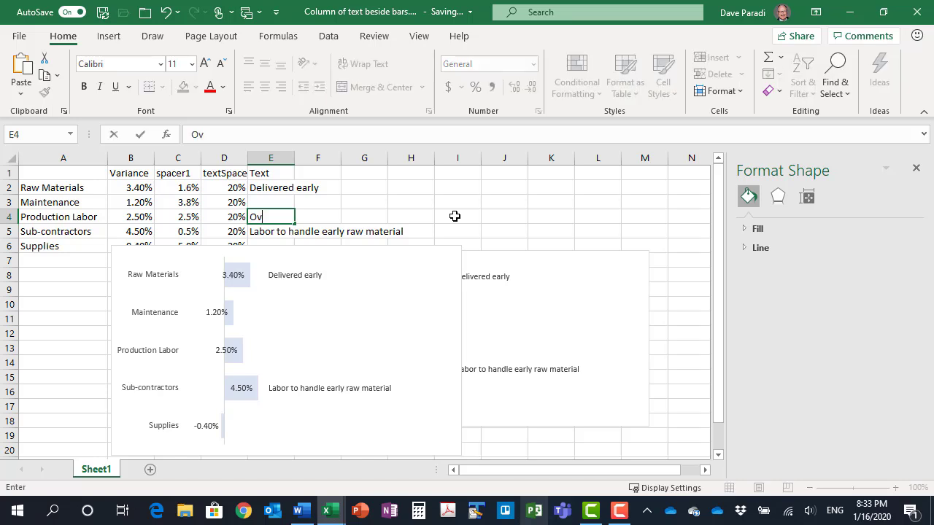
{"action": "type", "text": "ertime required"}
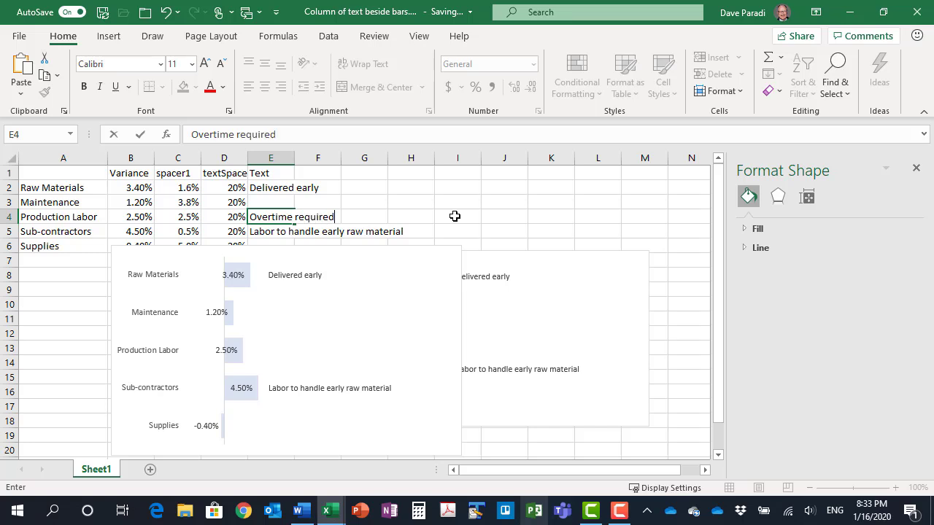
{"action": "key", "text": "Return"}
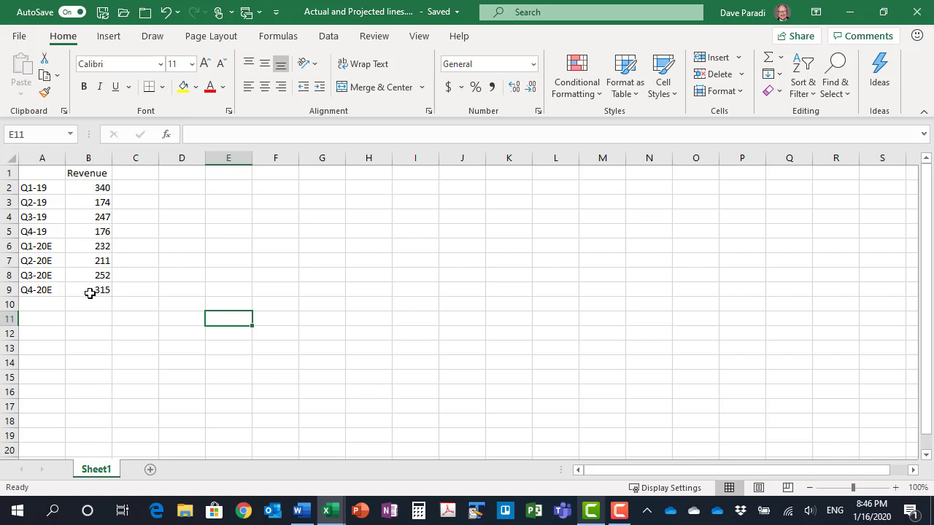
In the Actual and Projected lines workbook, move the Q1-20E to Q4-20E revenue values from B6:B9 to C6:C9
{"action": "left_click_drag", "start_coordinate": [79, 243], "coordinate": [90, 283]}
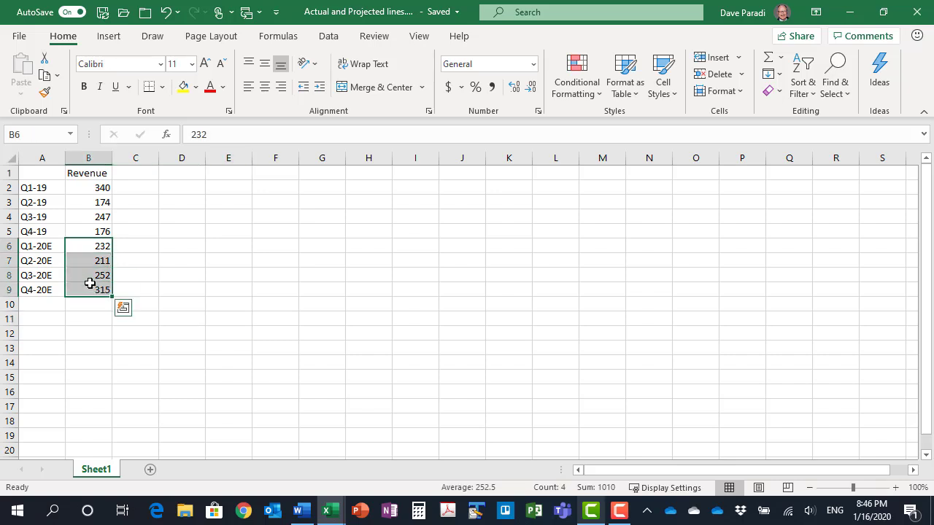
{"action": "key", "text": "ctrl+x"}
{"action": "left_click", "coordinate": [142, 248]}
{"action": "key", "text": "ctrl+v"}
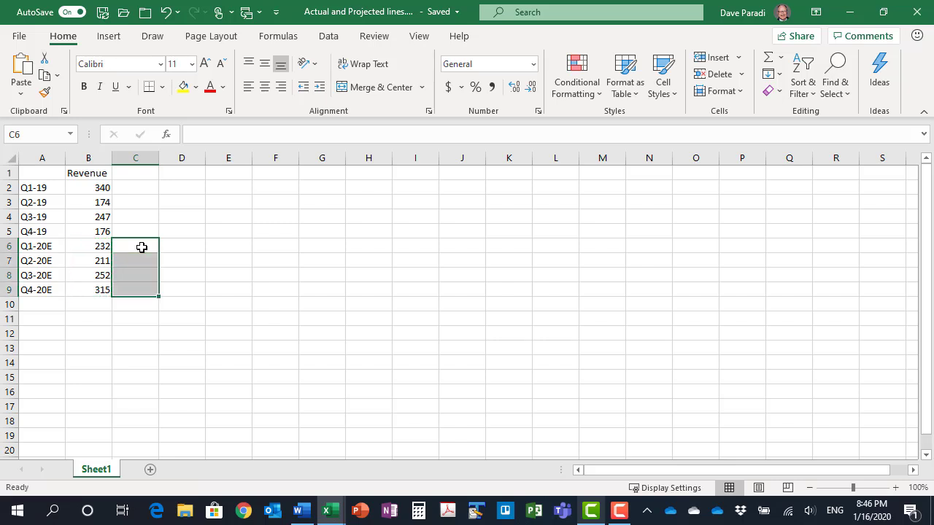
Enter the header "Estimated" in cell C1 and replace the header in B1 with "Actual"
{"action": "left_click", "coordinate": [134, 174]}
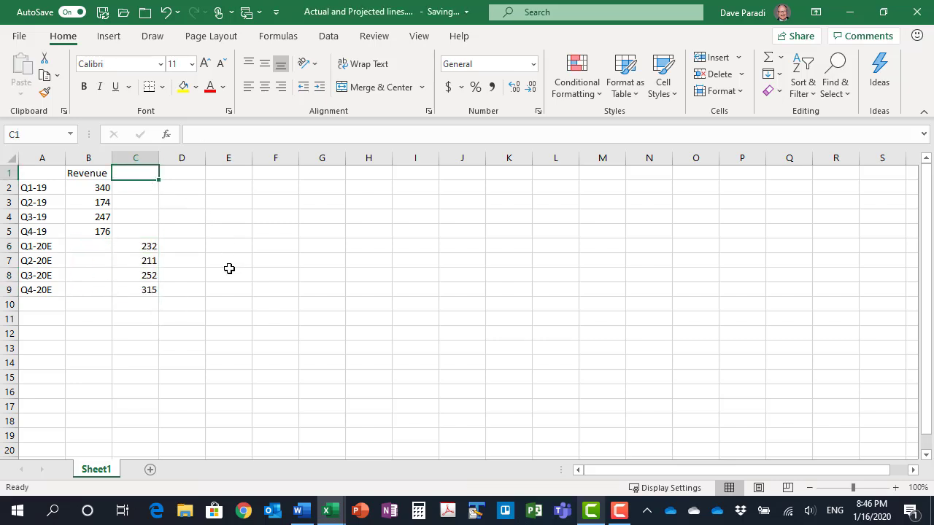
{"action": "type", "text": "Pr"}
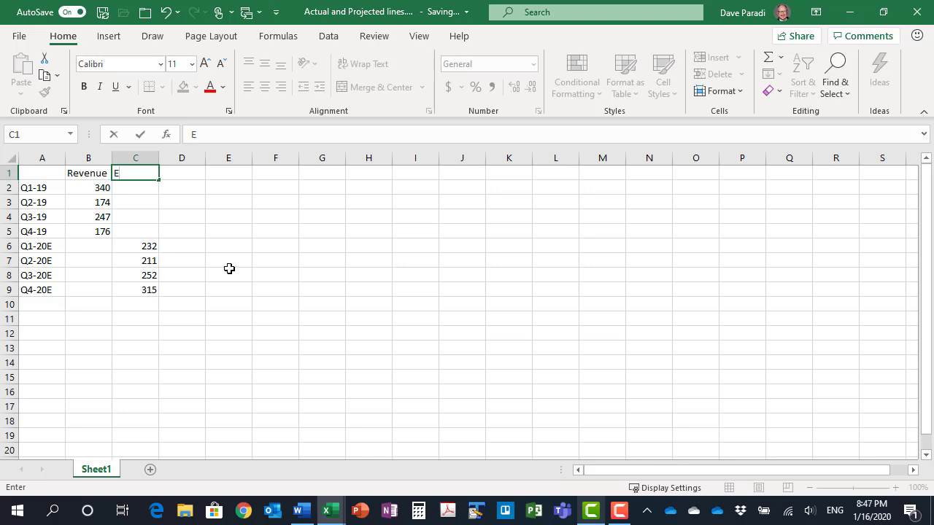
{"action": "type", "text": "timated"}
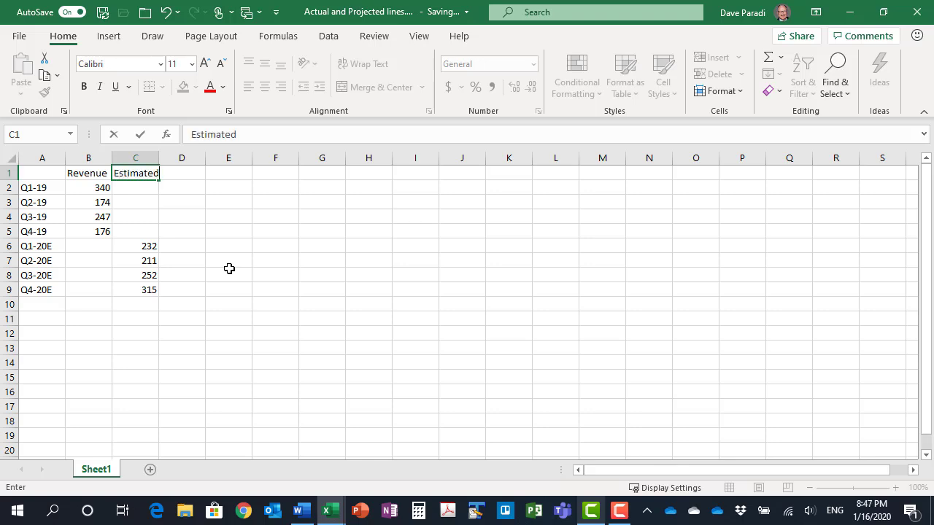
{"action": "key", "text": "Return"}
{"action": "key", "text": "Up"}
{"action": "key", "text": "Left"}
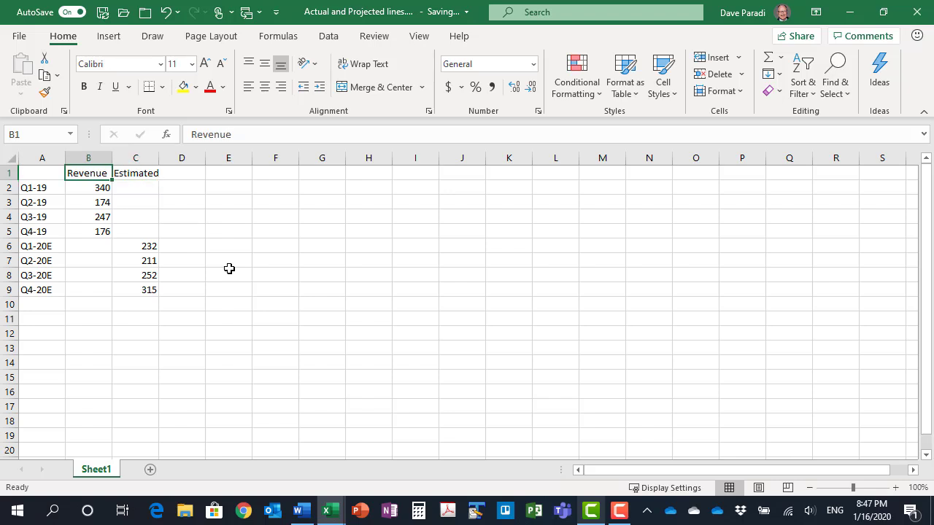
{"action": "type", "text": "Actual"}
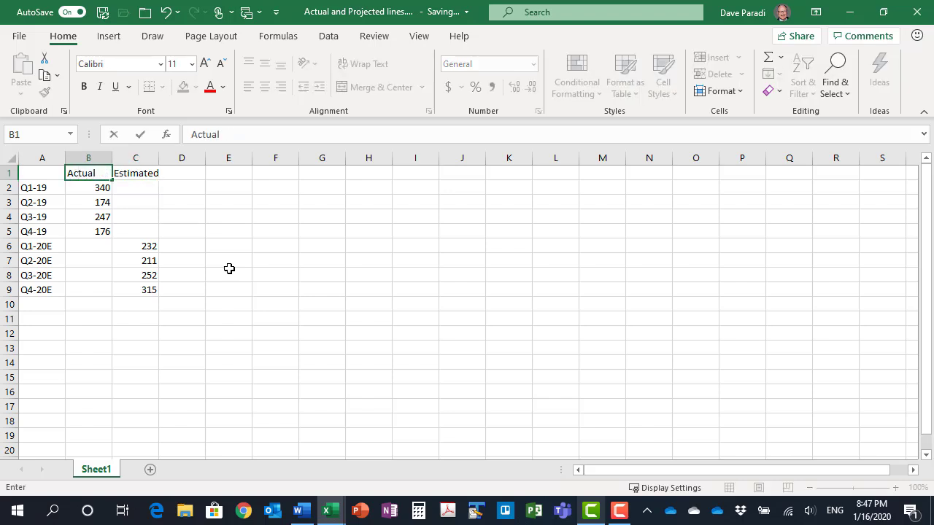
{"action": "key", "text": "Return"}
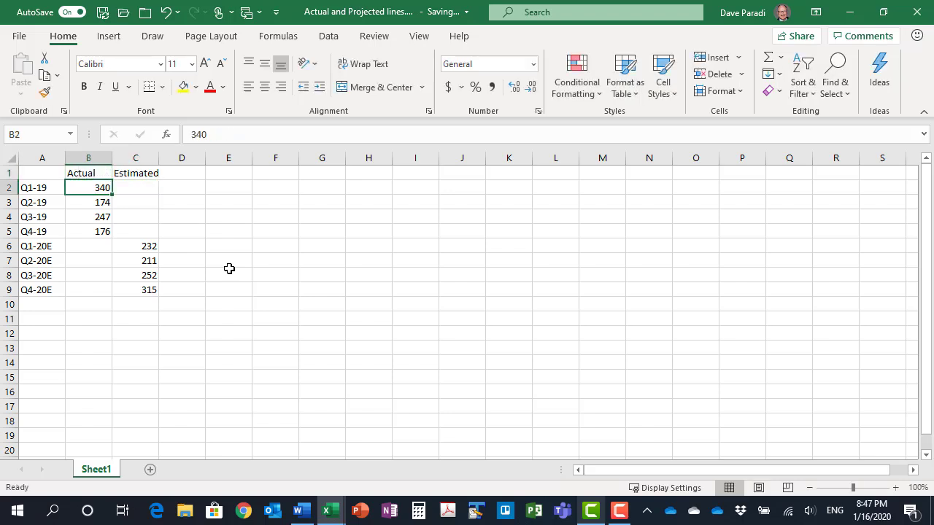
Enter the formula =B5 in cell C5 so the Estimated series starts at the Q4-19 actual value
{"action": "left_click", "coordinate": [135, 232]}
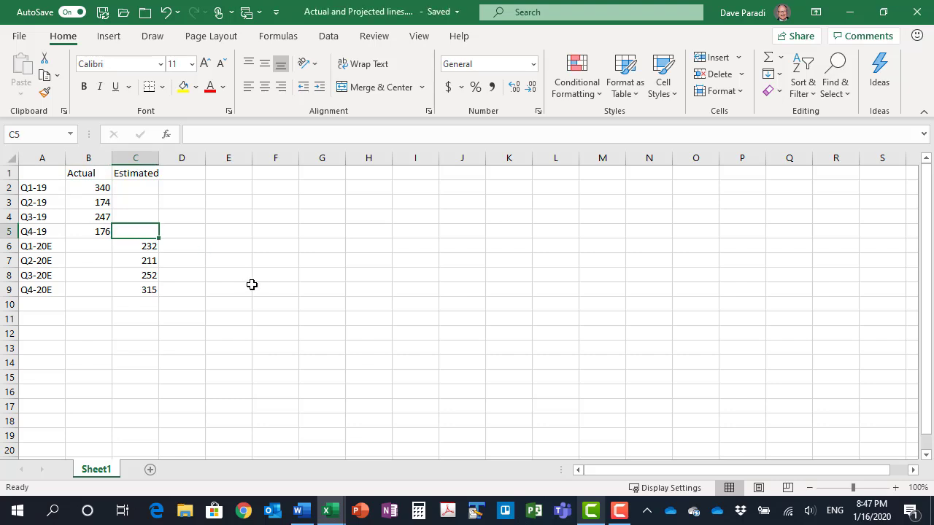
{"action": "type", "text": "="}
{"action": "key", "text": "Left"}
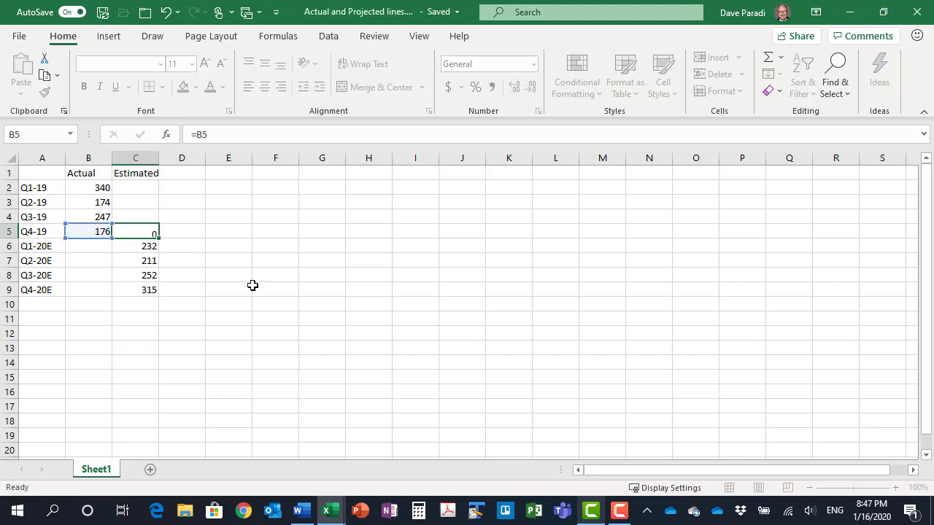
{"action": "key", "text": "Return"}
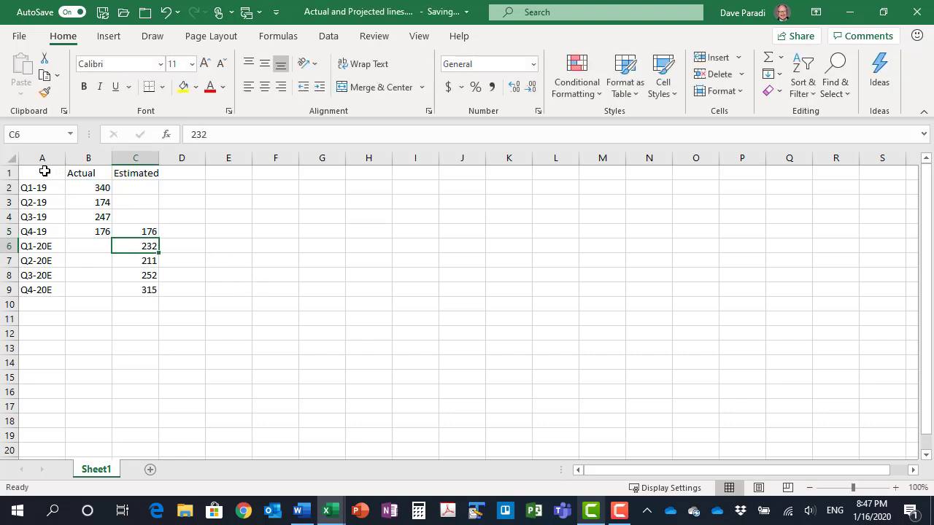
Insert a 2-D line chart from the Actual and Estimated data in A1:C9
{"action": "left_click_drag", "start_coordinate": [44, 171], "coordinate": [139, 287]}
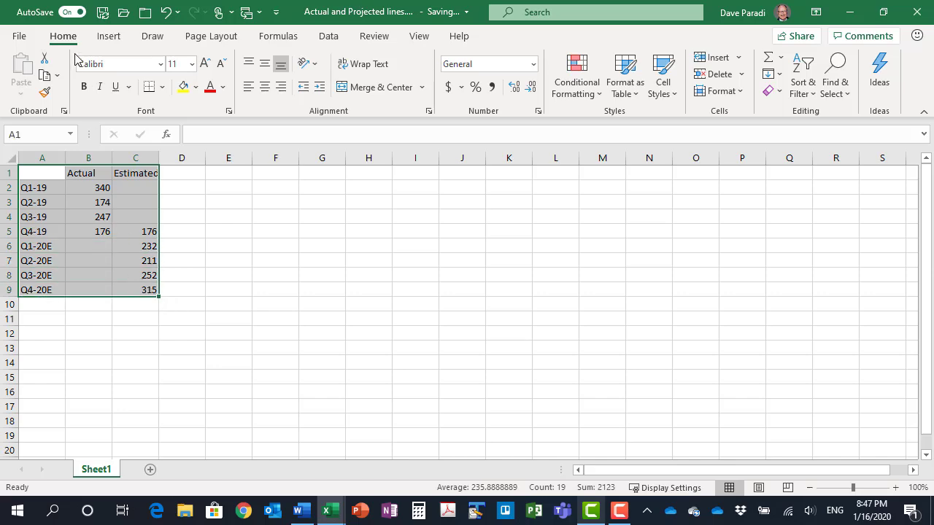
{"action": "left_click", "coordinate": [108, 36]}
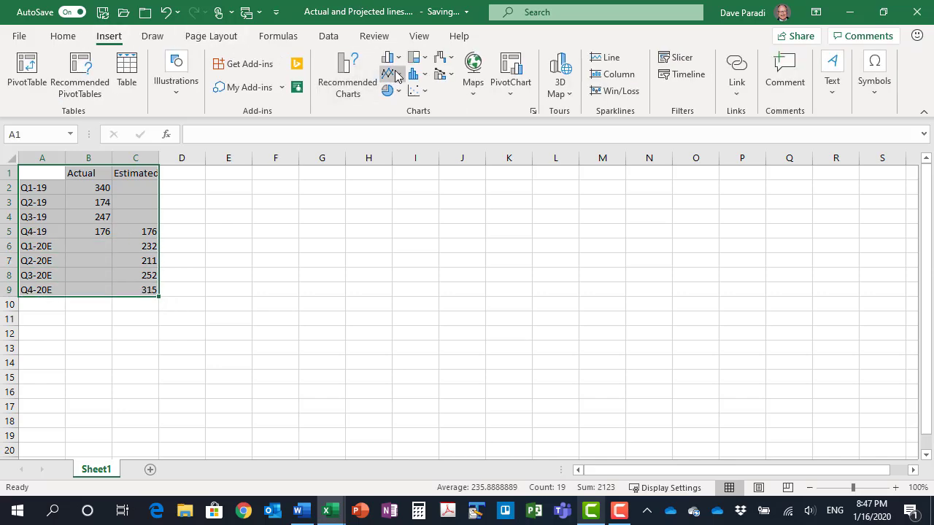
{"action": "left_click", "coordinate": [391, 75]}
{"action": "left_click", "coordinate": [399, 125]}
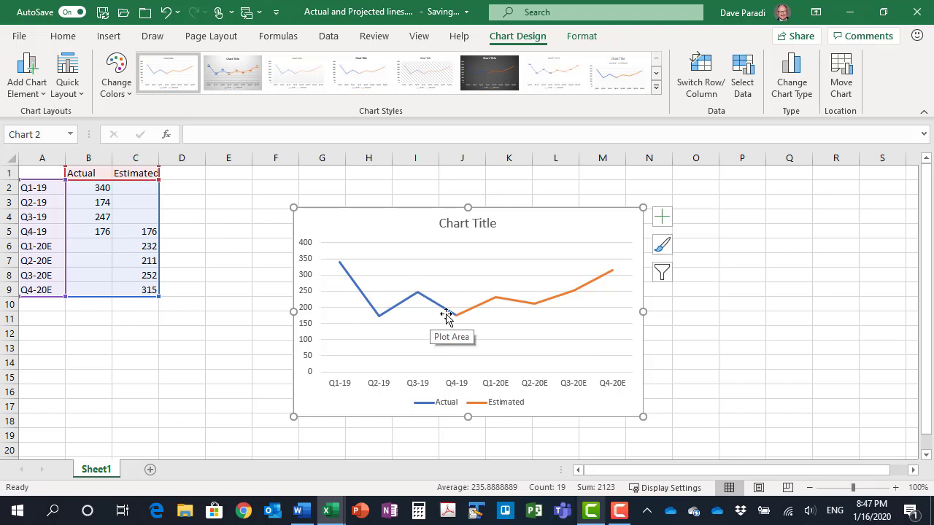
Recolor the chart's Estimated line to the same theme blue as the Actual line
{"action": "mouse_move", "coordinate": [495, 301]}
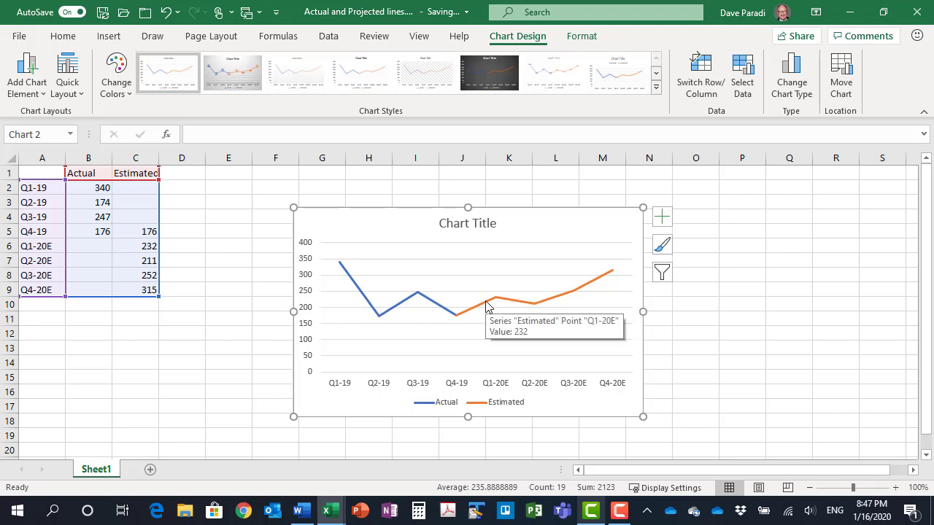
{"action": "left_click", "coordinate": [486, 306]}
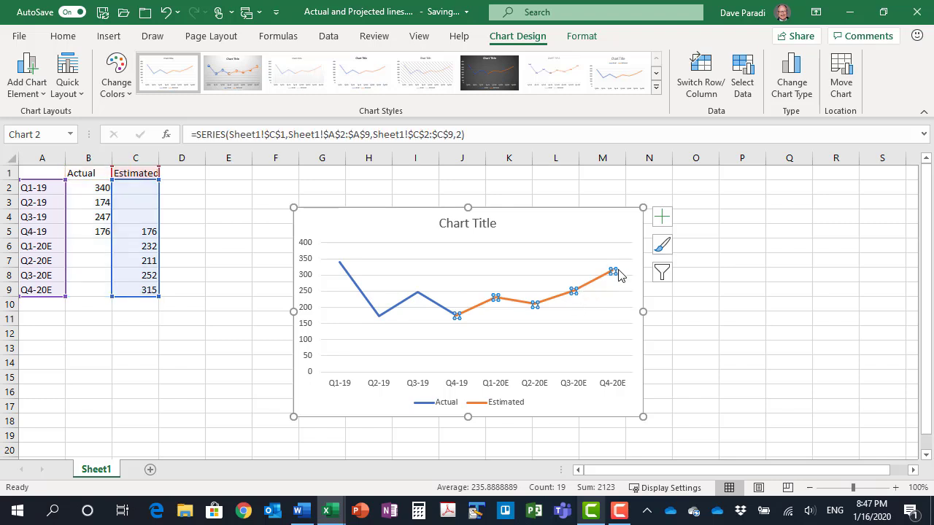
{"action": "left_click", "coordinate": [581, 37]}
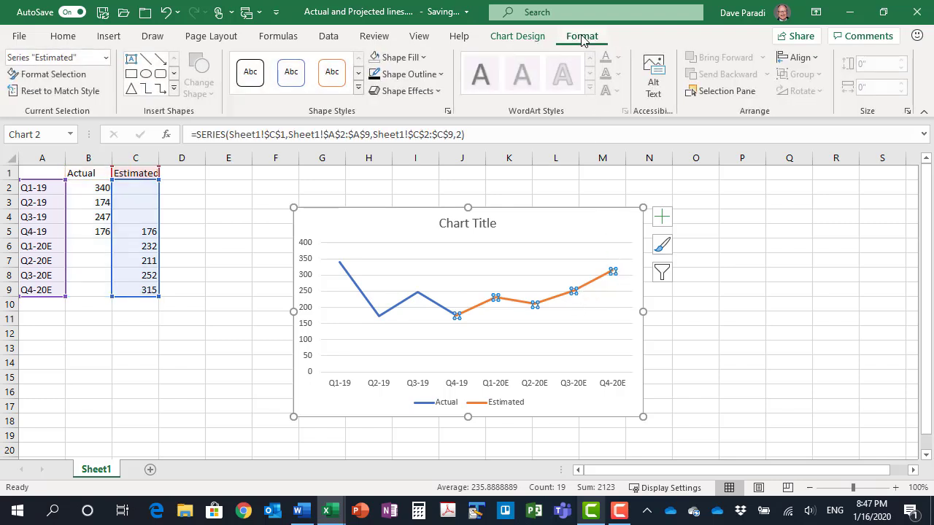
{"action": "left_click", "coordinate": [409, 76]}
{"action": "left_click", "coordinate": [429, 133]}
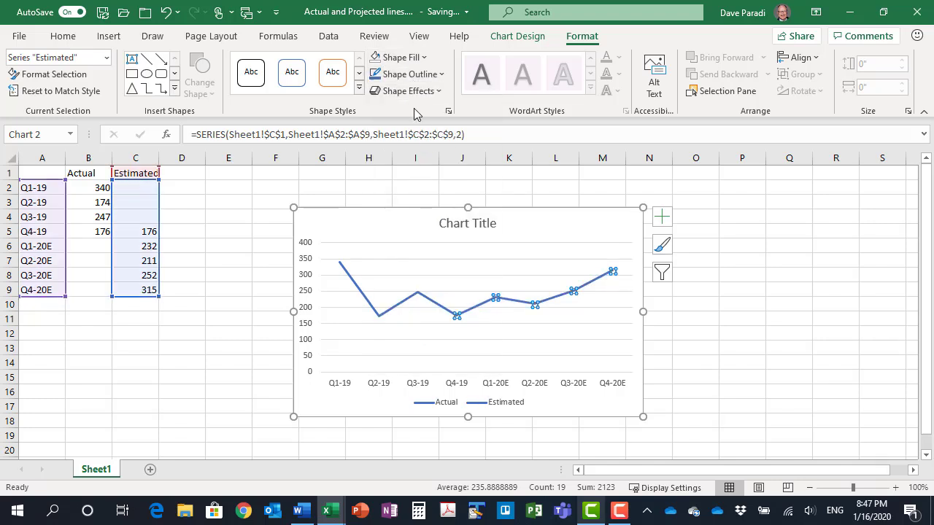
Give the Estimated line the short square-dot dash style, then select the whole chart area
{"action": "left_click", "coordinate": [409, 74]}
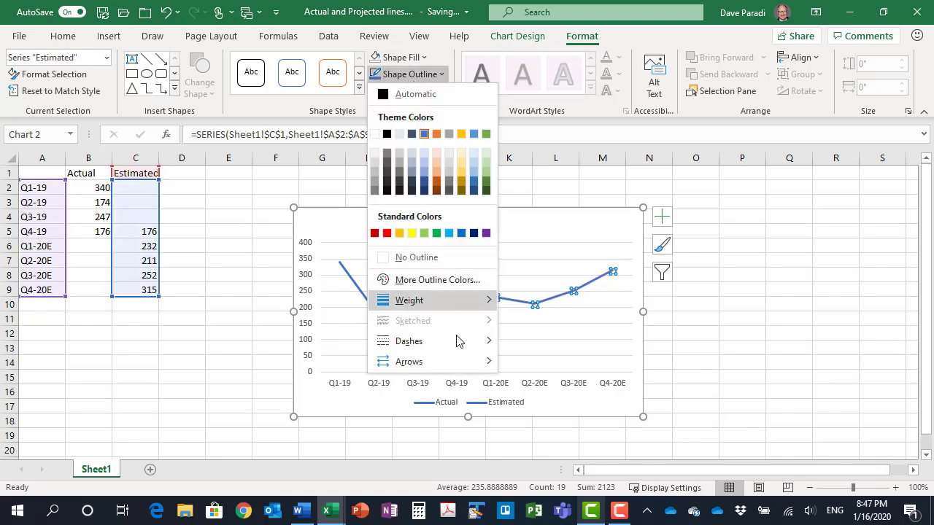
{"action": "mouse_move", "coordinate": [457, 342]}
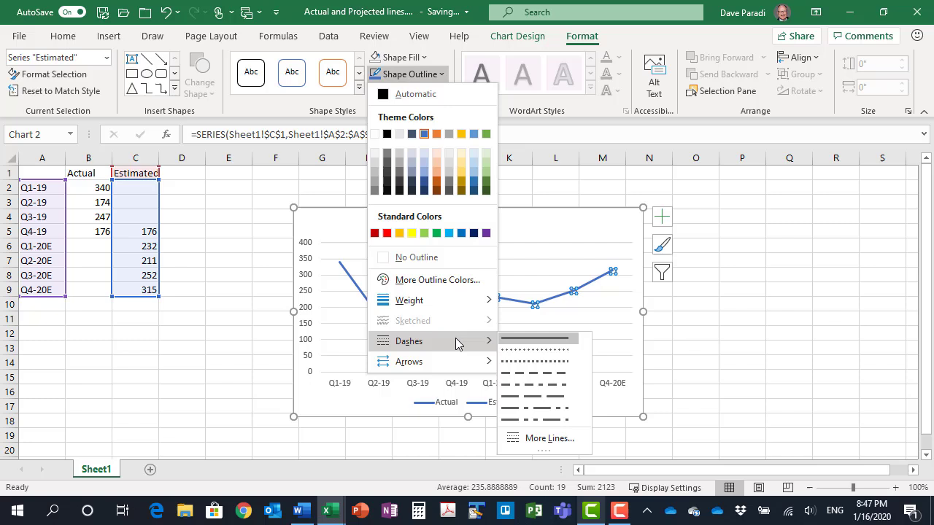
{"action": "left_click", "coordinate": [524, 362]}
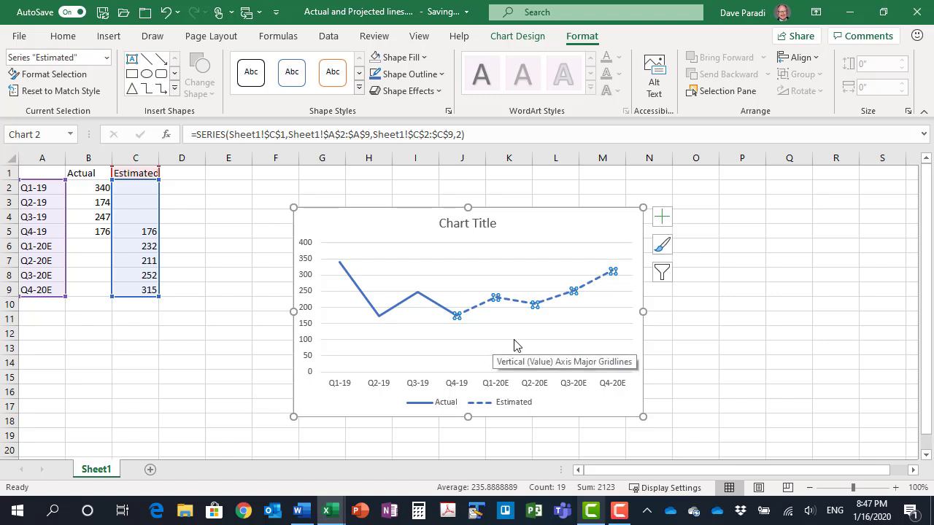
{"action": "left_click", "coordinate": [608, 223]}
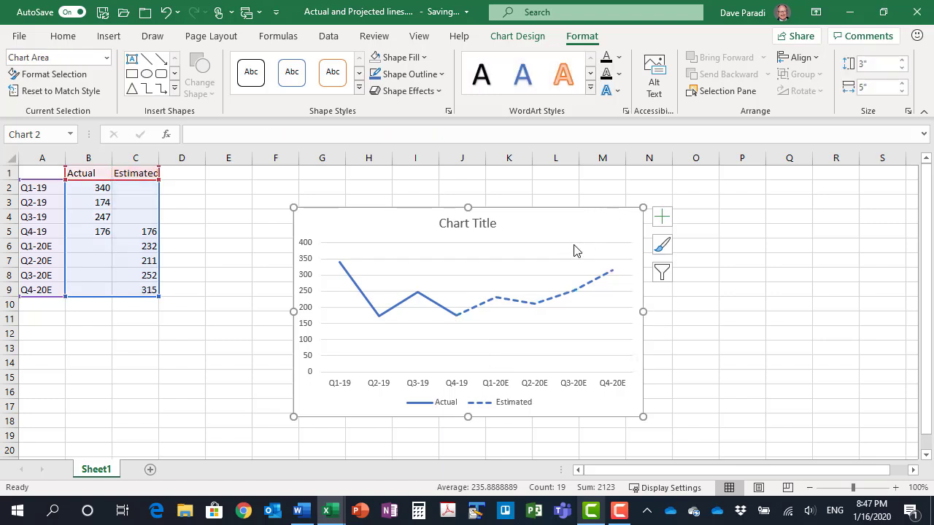
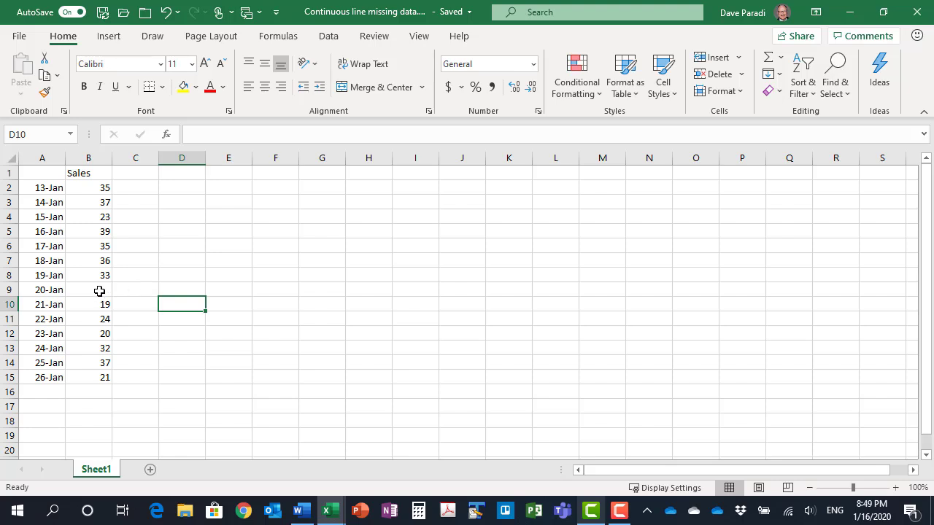
Insert a 2-D line chart from the dates and Sales data in A1:B15
{"action": "left_click_drag", "start_coordinate": [48, 172], "coordinate": [100, 376]}
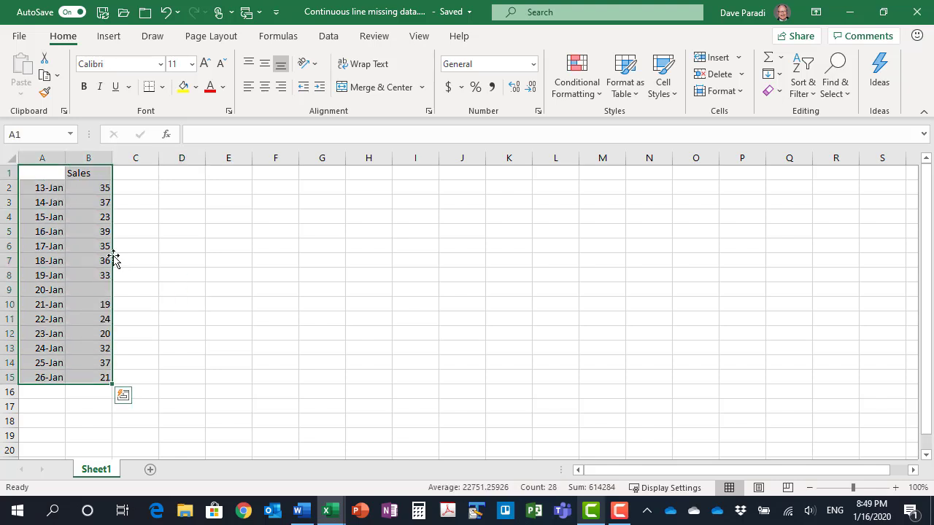
{"action": "left_click", "coordinate": [110, 37]}
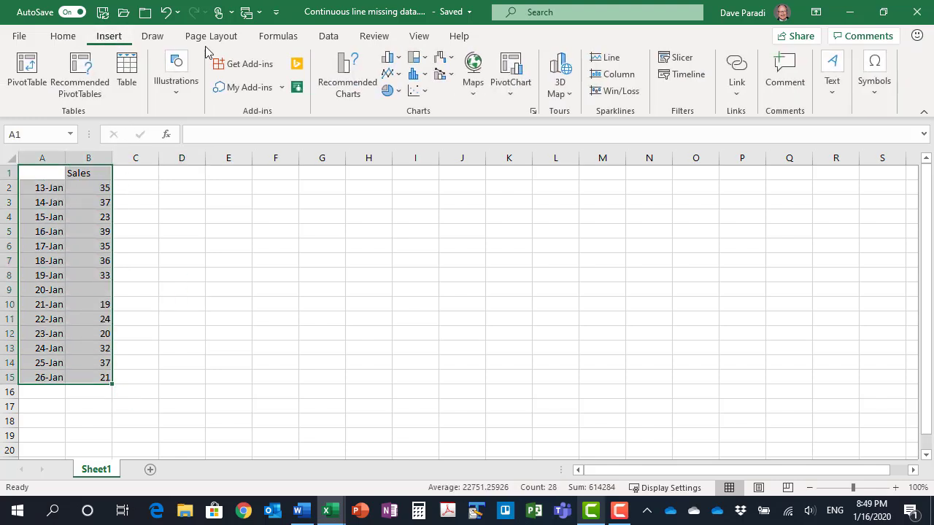
{"action": "left_click", "coordinate": [391, 74]}
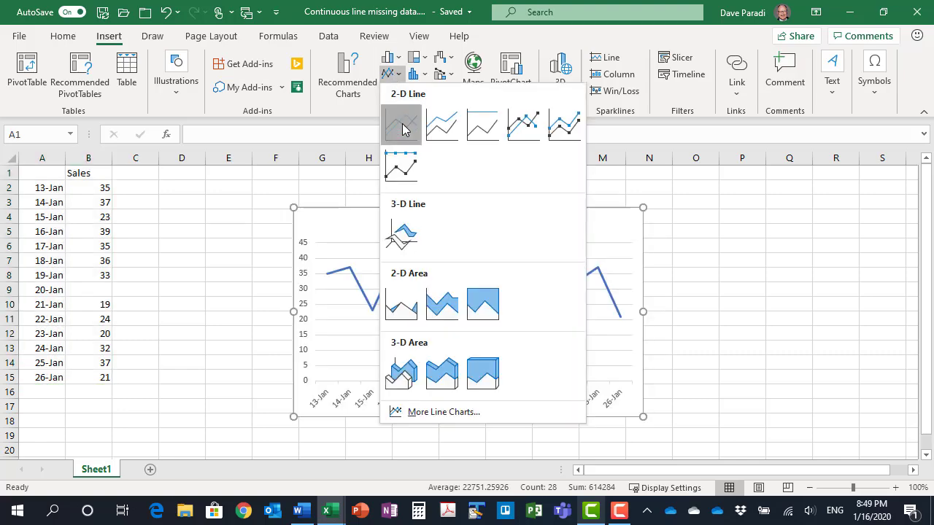
{"action": "left_click", "coordinate": [398, 125]}
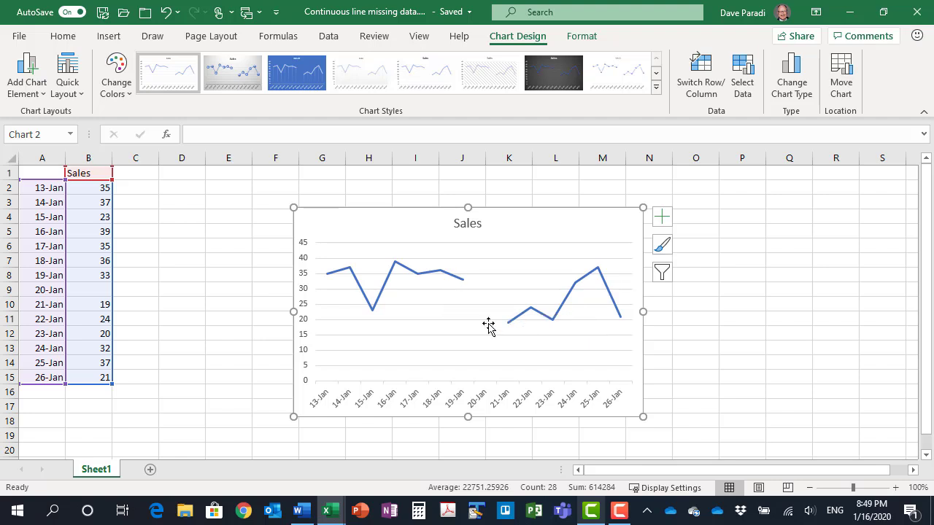
Set the Sales chart's empty-cell handling to connect data points with line
{"action": "left_click", "coordinate": [742, 87]}
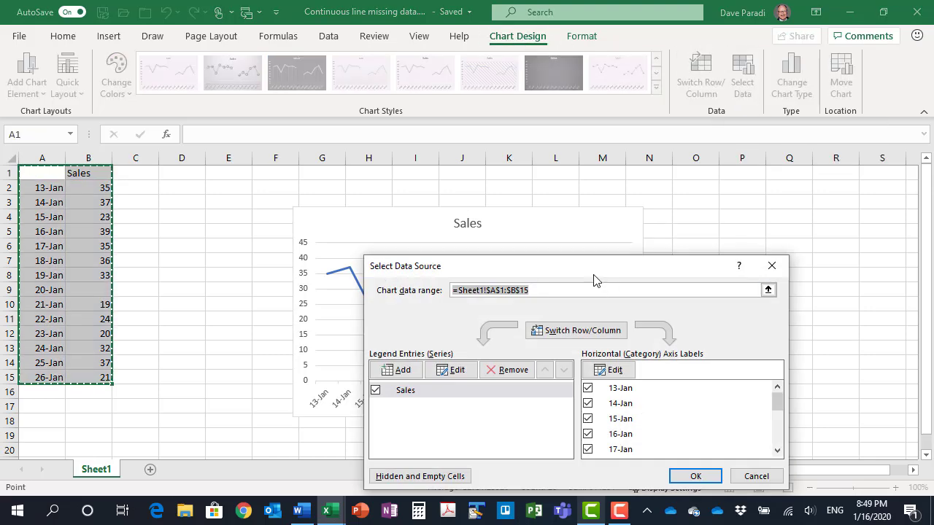
{"action": "left_click_drag", "start_coordinate": [611, 266], "coordinate": [646, 203]}
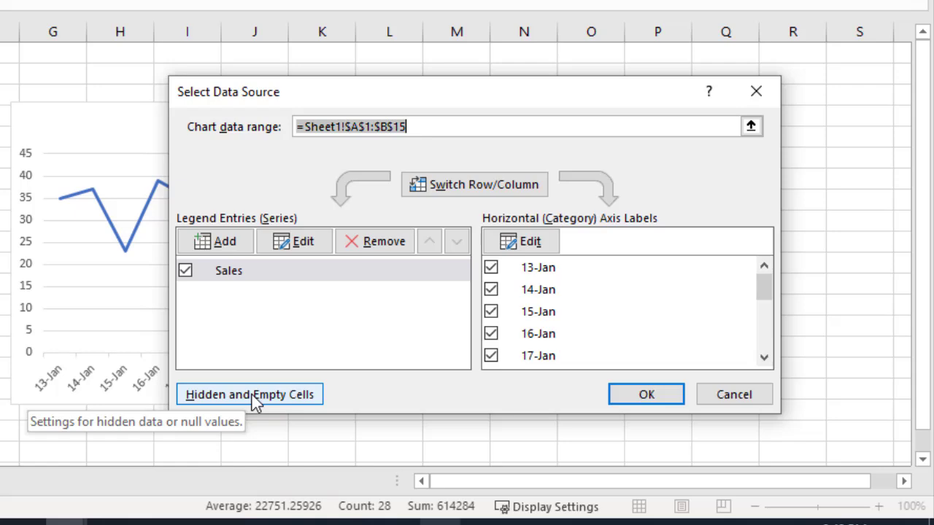
{"action": "left_click", "coordinate": [256, 397]}
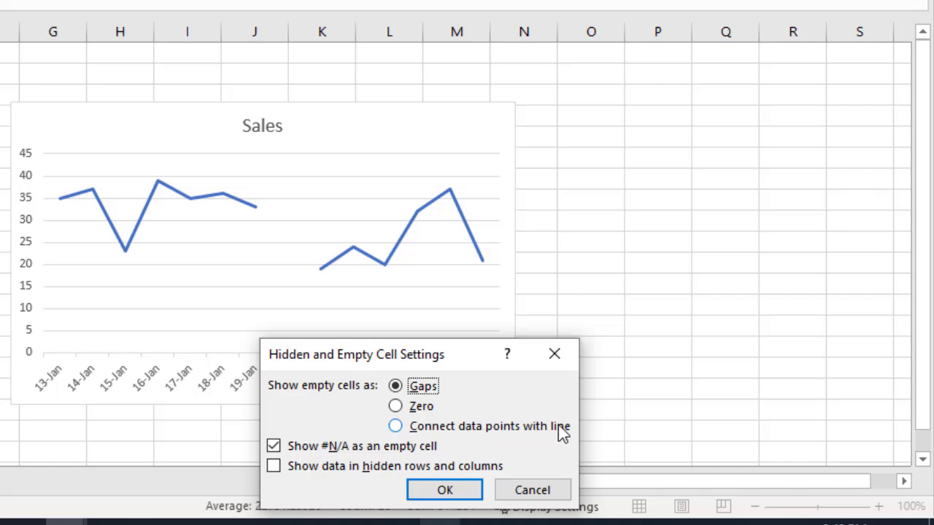
{"action": "left_click", "coordinate": [396, 426]}
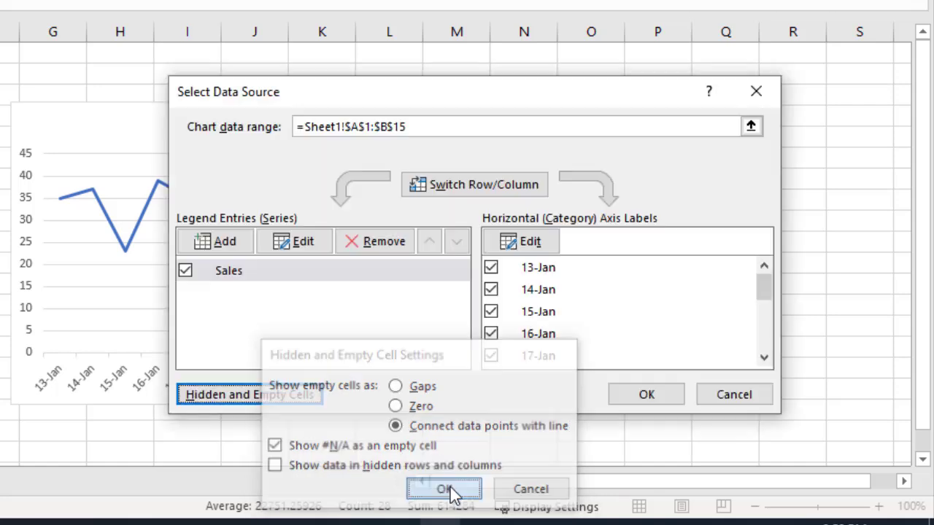
{"action": "left_click", "coordinate": [452, 493]}
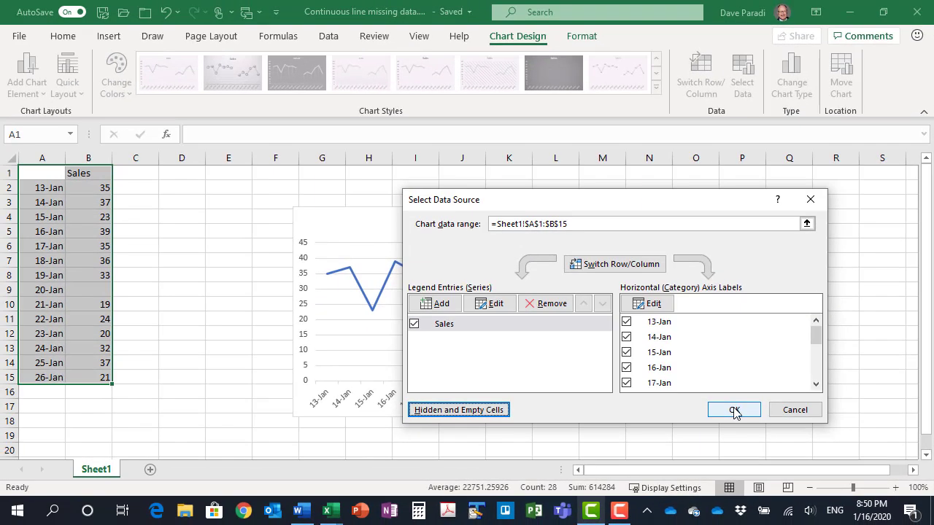
{"action": "left_click", "coordinate": [733, 411]}
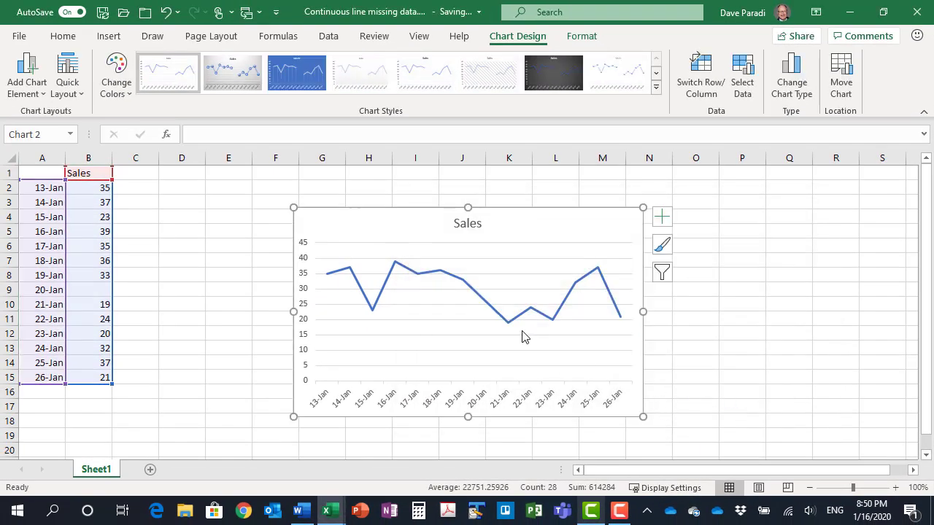
{"action": "mouse_move", "coordinate": [508, 323]}
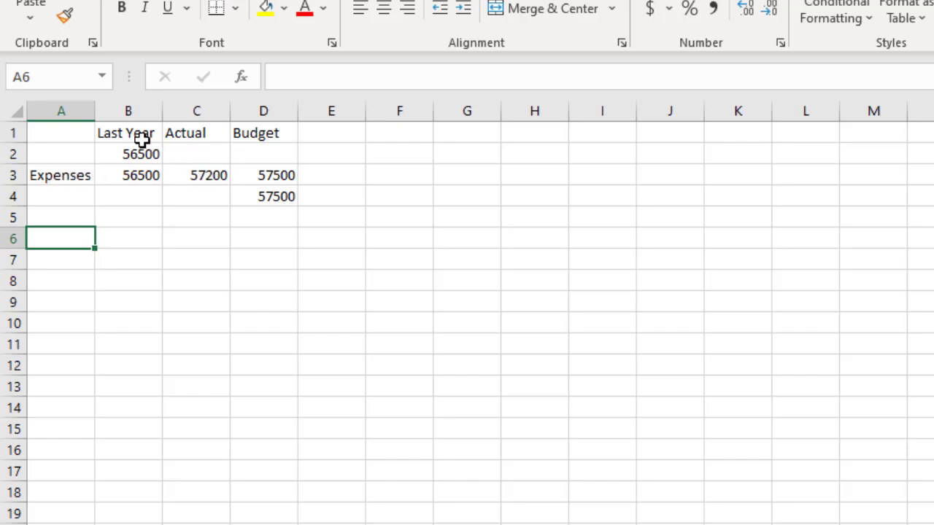
Examine the contents of the Last Year cells B2 and B3 and the Budget cells D3 and D4
{"action": "left_click", "coordinate": [137, 176]}
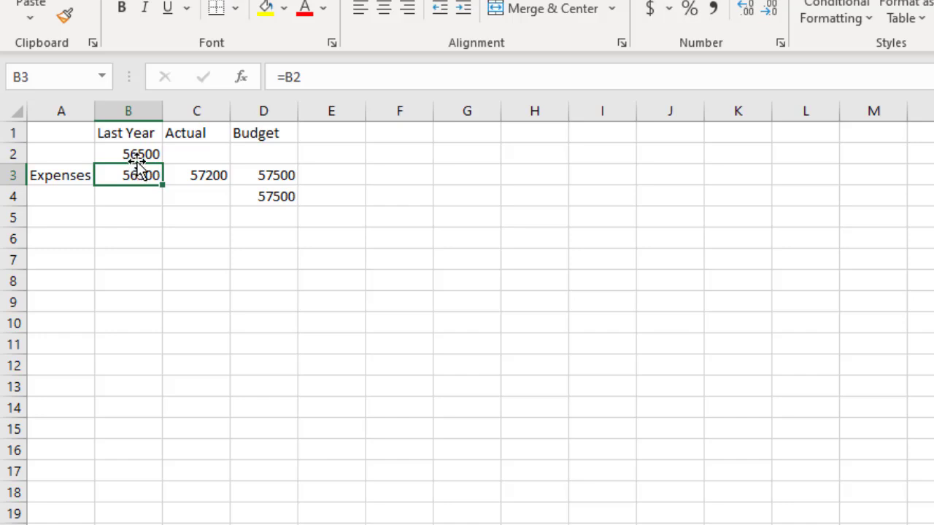
{"action": "left_click", "coordinate": [137, 154]}
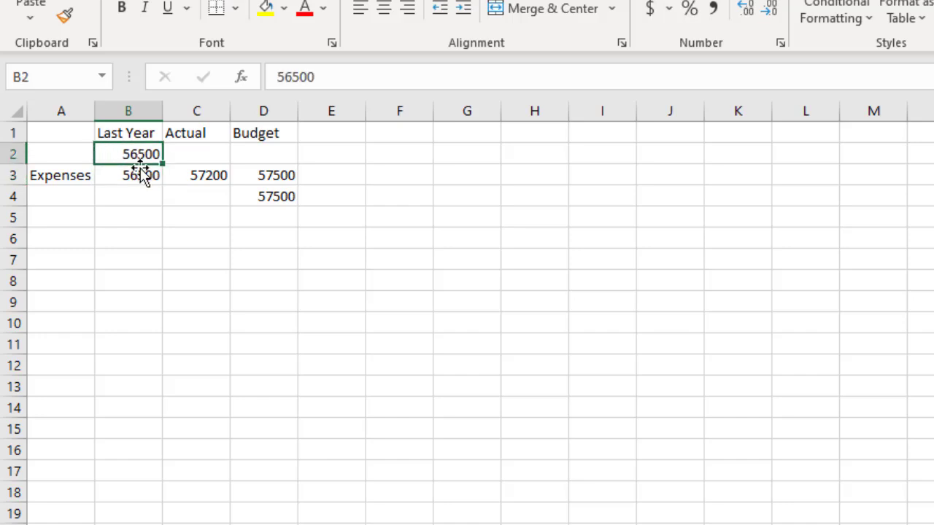
{"action": "left_click", "coordinate": [139, 176]}
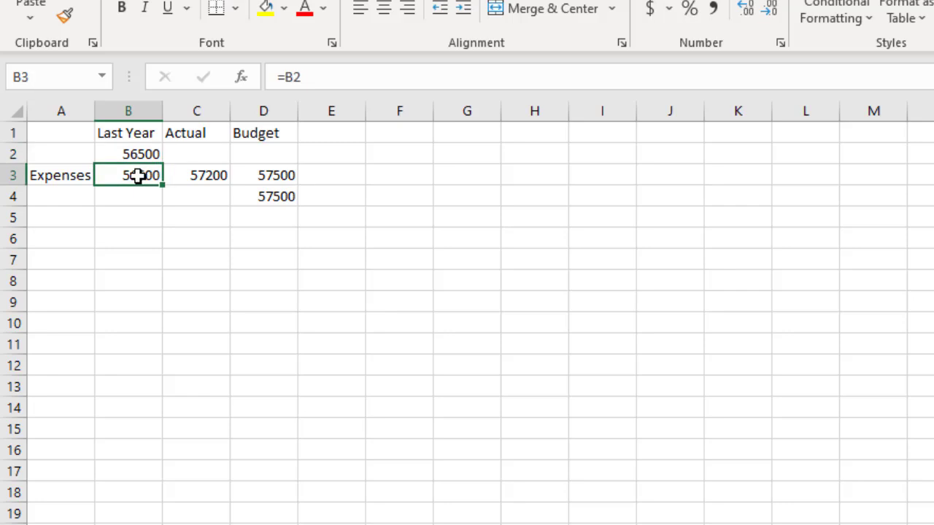
{"action": "left_click", "coordinate": [268, 176]}
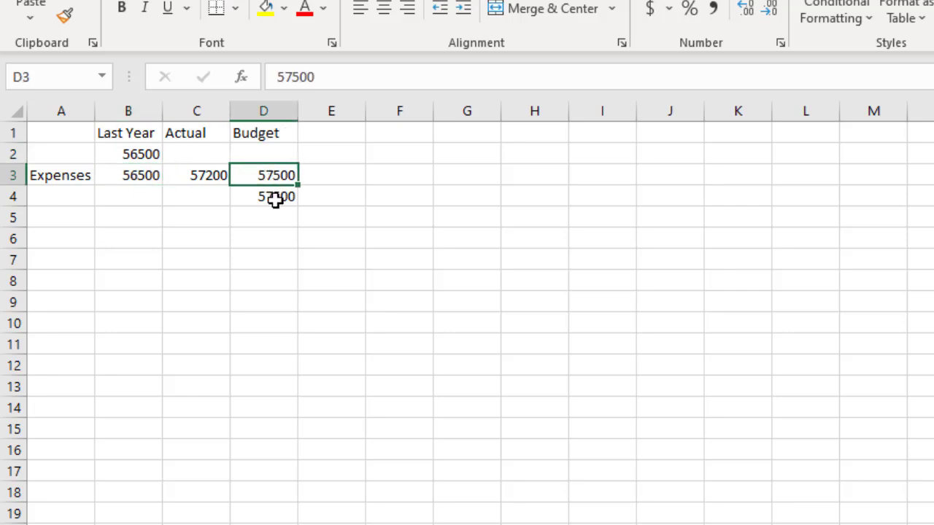
{"action": "left_click", "coordinate": [275, 196]}
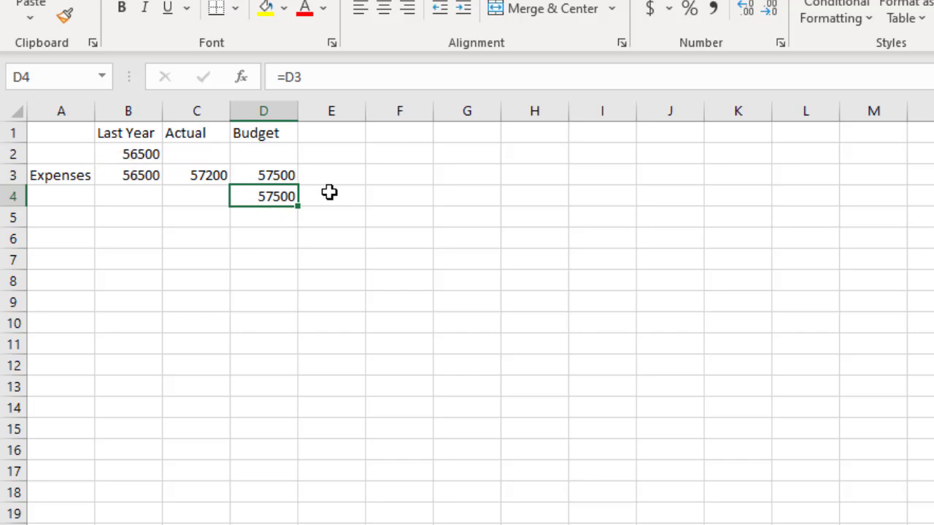
Enter the placeholder label a in the empty cell A2 above Expenses
{"action": "left_click", "coordinate": [62, 151]}
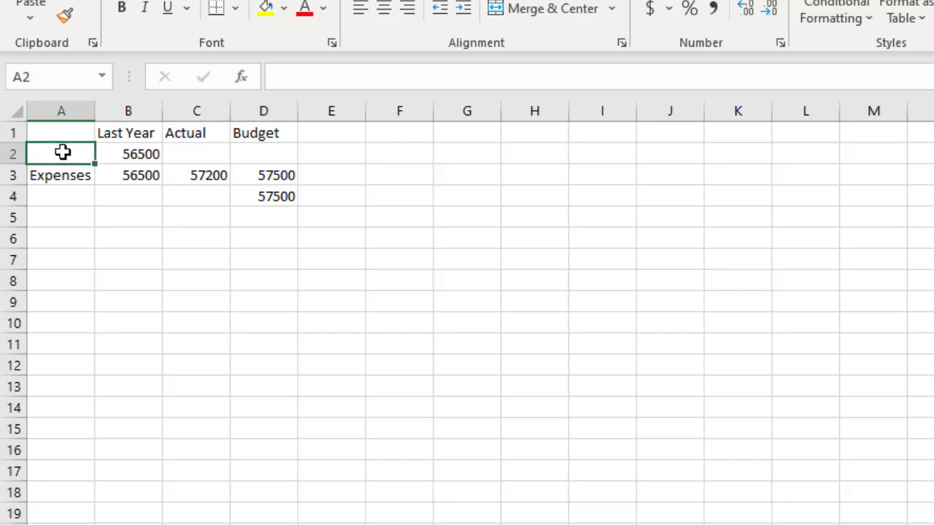
{"action": "type", "text": "a"}
{"action": "key", "text": "Return"}
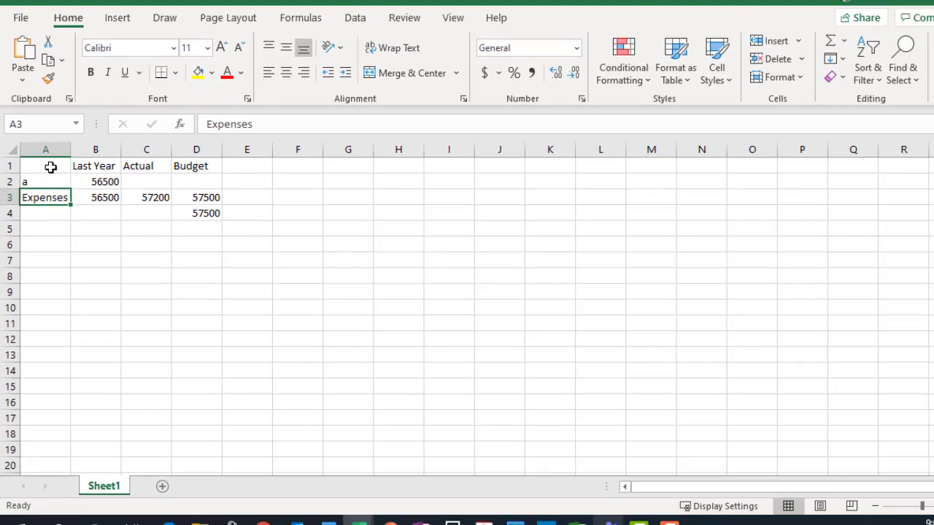
Insert a 2-D clustered column chart from the expense comparison data in A1:D4
{"action": "left_click_drag", "start_coordinate": [58, 135], "coordinate": [287, 195]}
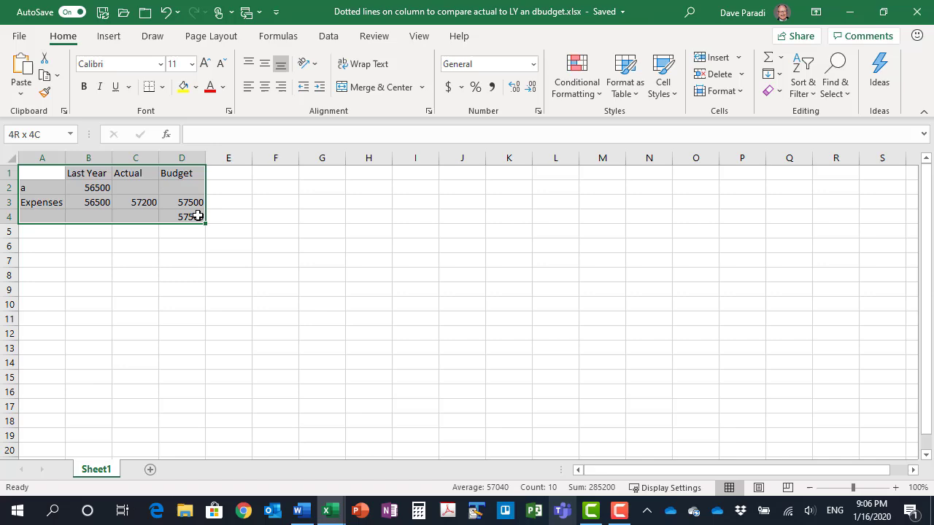
{"action": "left_click", "coordinate": [105, 39]}
{"action": "left_click", "coordinate": [389, 57]}
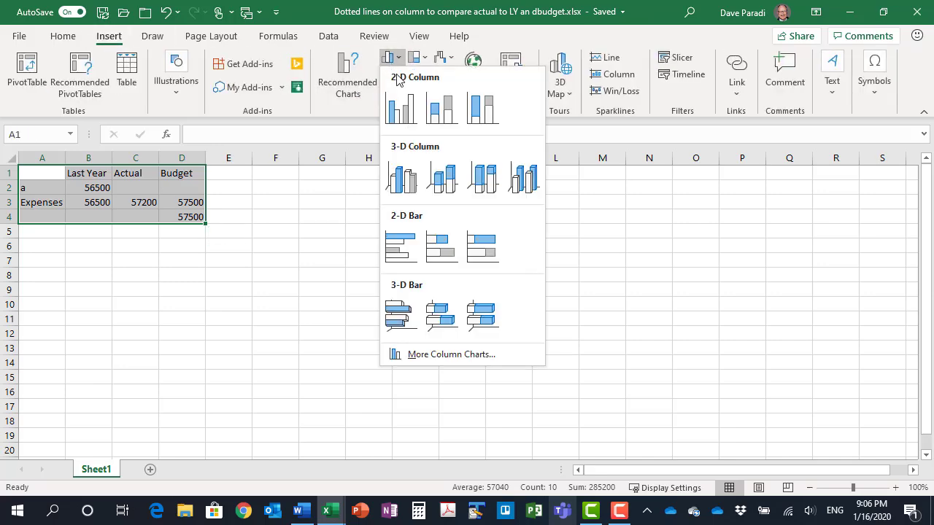
{"action": "left_click", "coordinate": [403, 110]}
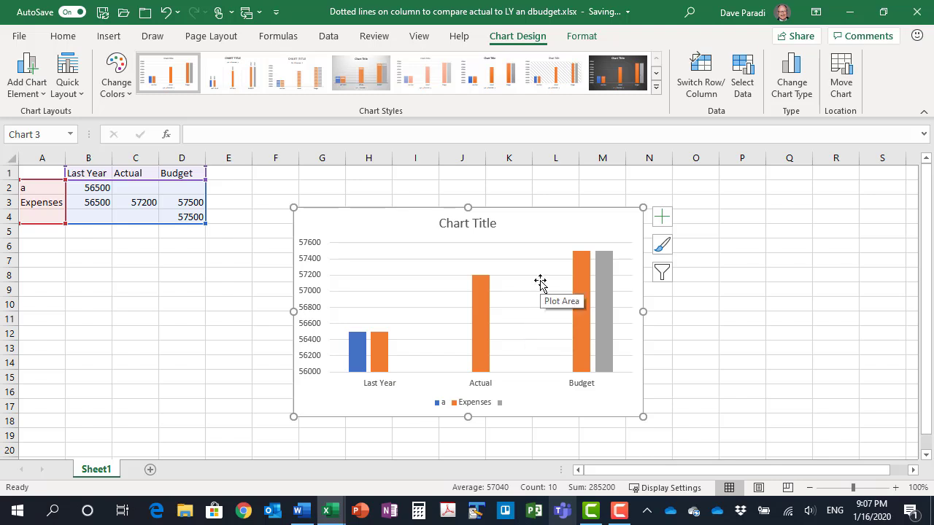
Switch the chart's rows and columns, and clear the placeholder label from cell A2
{"action": "left_click", "coordinate": [702, 89]}
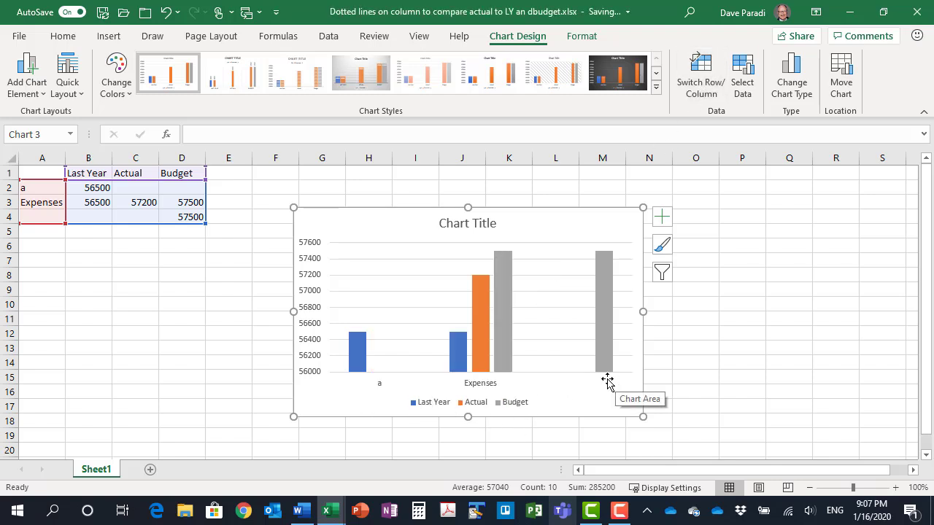
{"action": "left_click", "coordinate": [41, 190]}
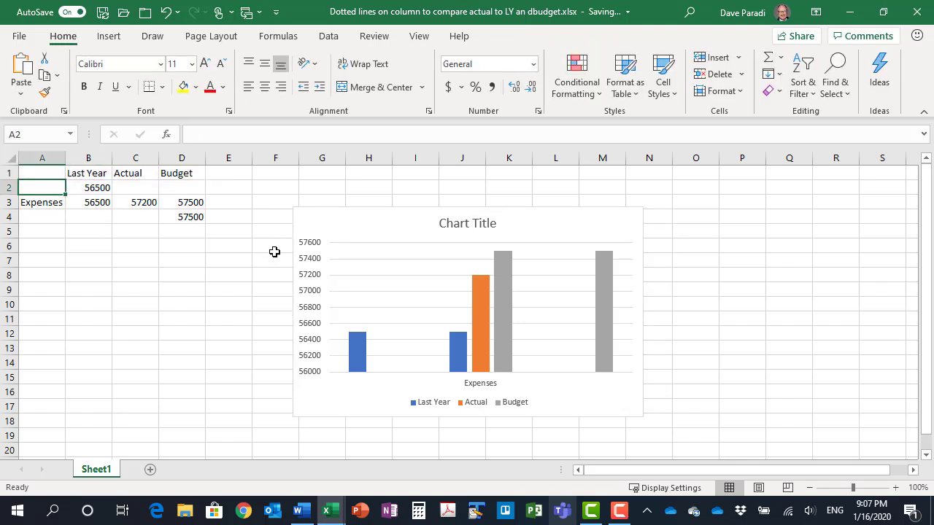
Change the Last Year and Budget series to the Line chart type, keeping Actual as a clustered column
{"action": "mouse_move", "coordinate": [472, 296]}
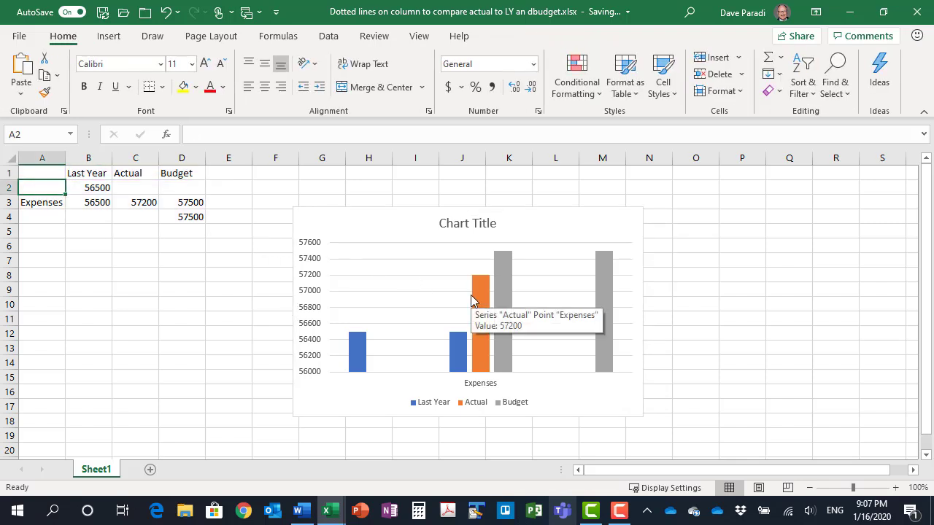
{"action": "right_click", "coordinate": [357, 356]}
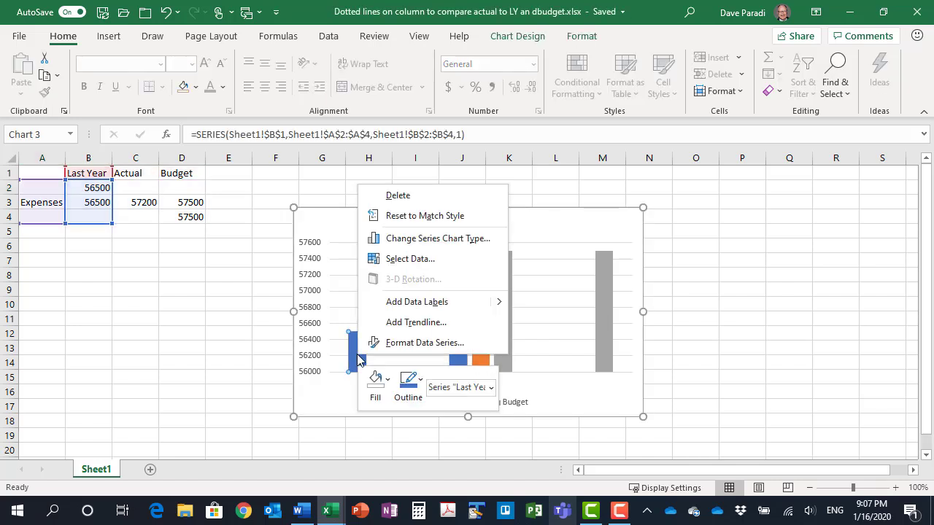
{"action": "left_click", "coordinate": [460, 242]}
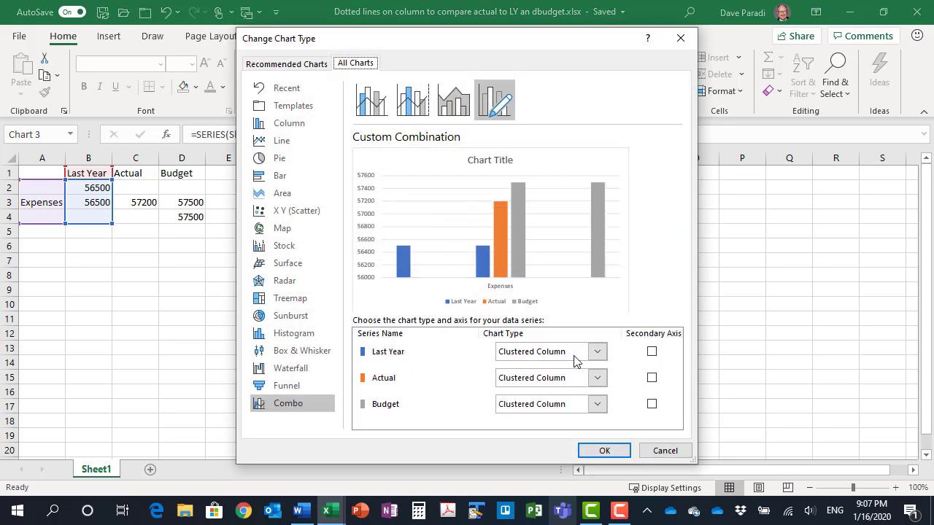
{"action": "left_click", "coordinate": [598, 357]}
{"action": "left_click", "coordinate": [517, 203]}
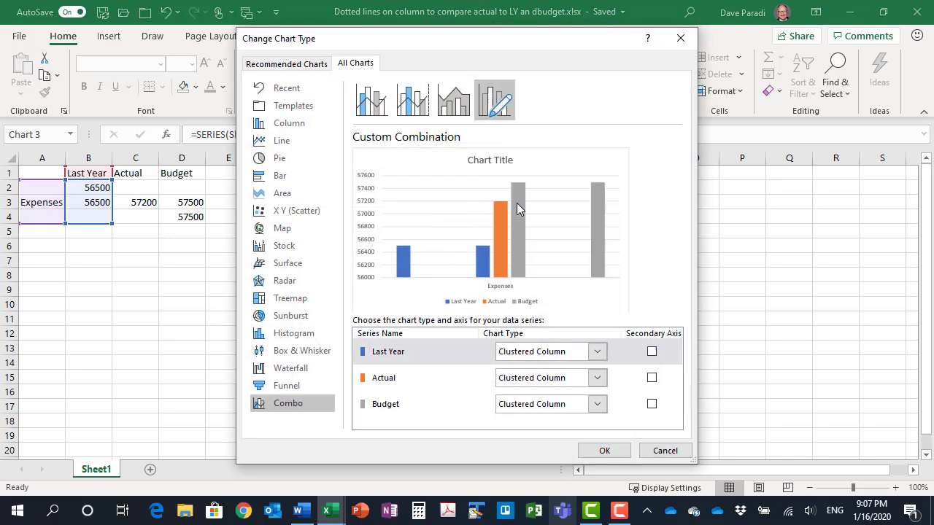
{"action": "left_click", "coordinate": [597, 405]}
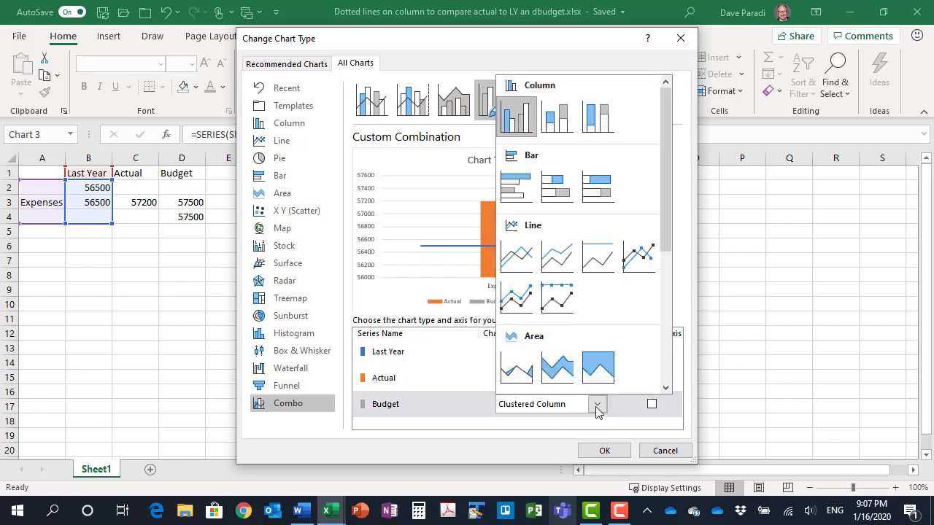
{"action": "left_click", "coordinate": [520, 260]}
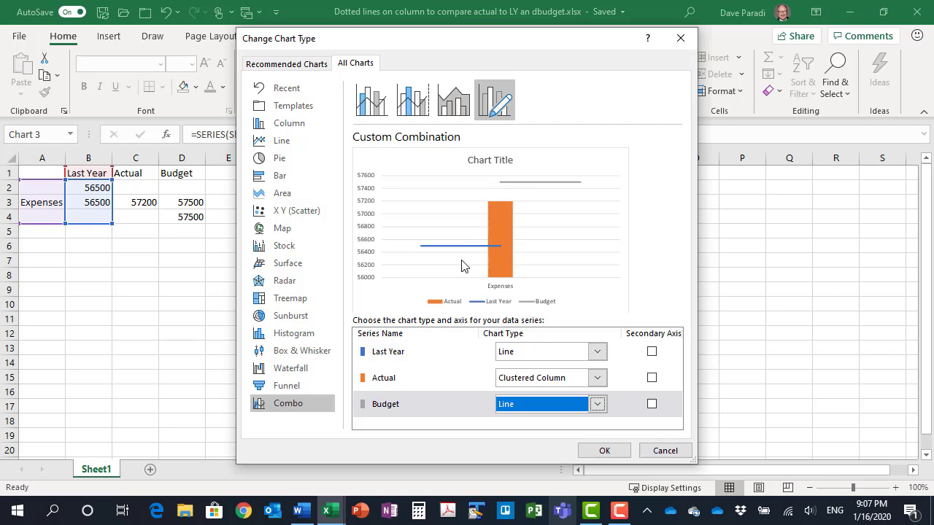
{"action": "left_click", "coordinate": [610, 449]}
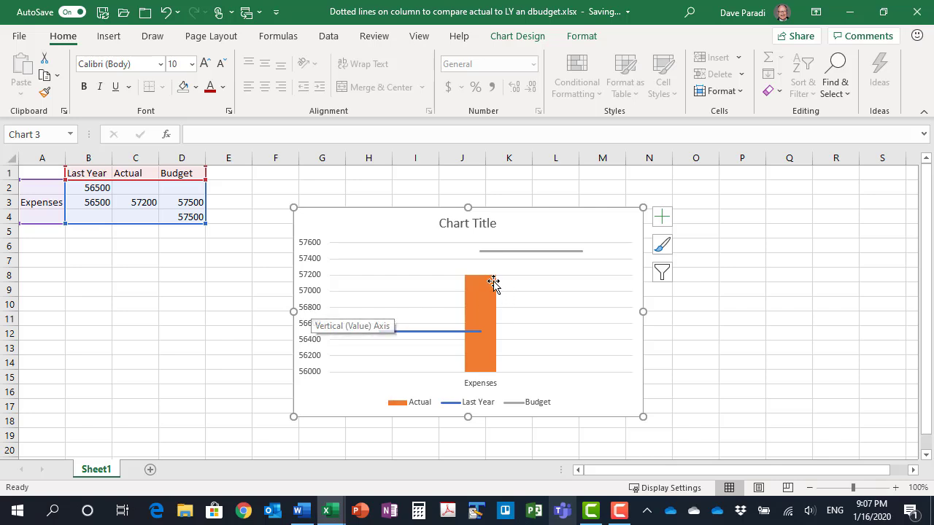
Set the chart's vertical axis minimum bound to 0
{"action": "mouse_move", "coordinate": [470, 312]}
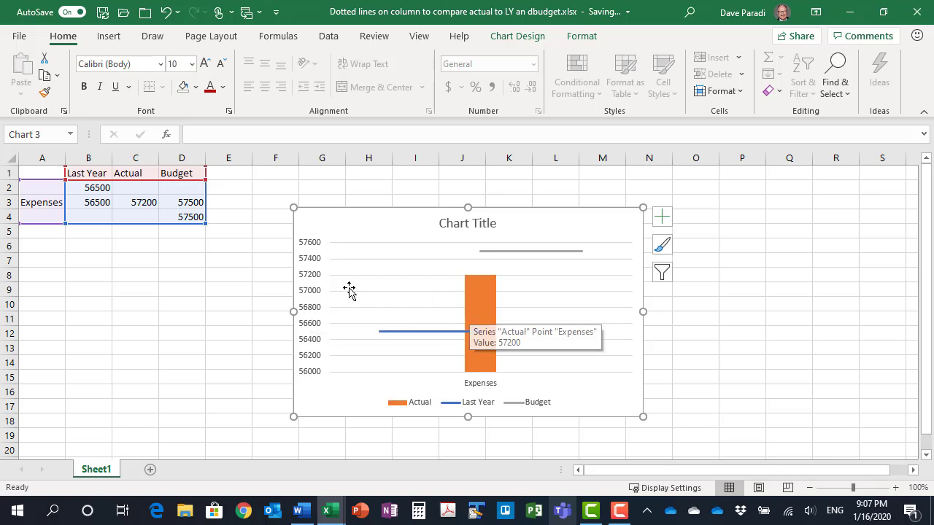
{"action": "left_click", "coordinate": [311, 278]}
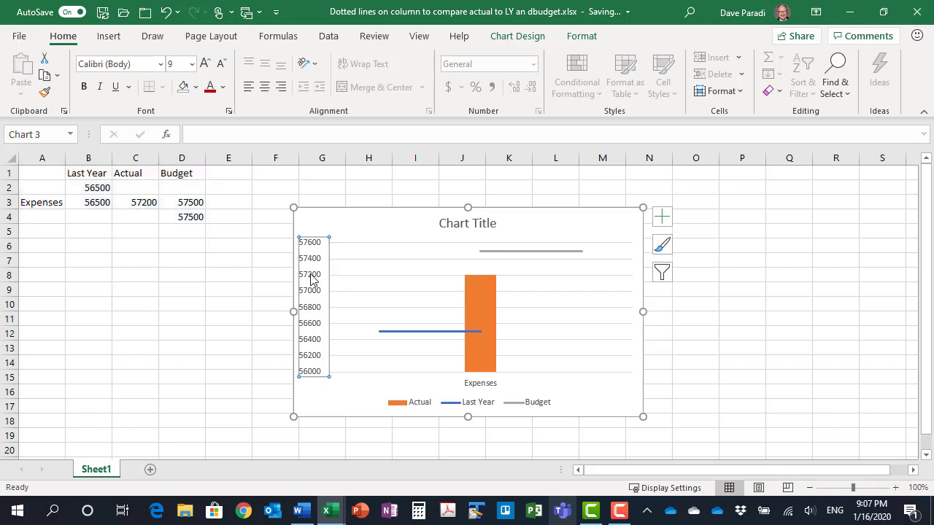
{"action": "double_click", "coordinate": [310, 278]}
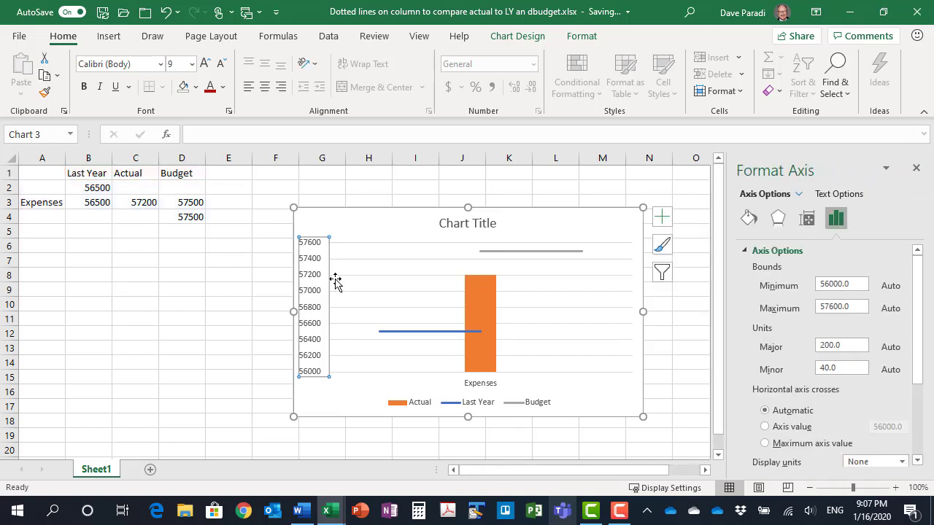
{"action": "left_click_drag", "start_coordinate": [857, 285], "coordinate": [795, 286]}
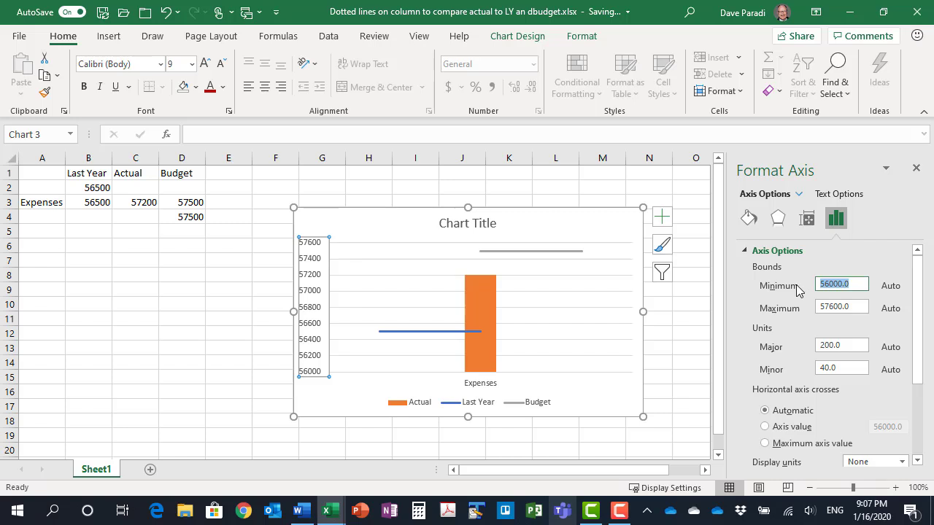
{"action": "type", "text": "0"}
{"action": "key", "text": "Return"}
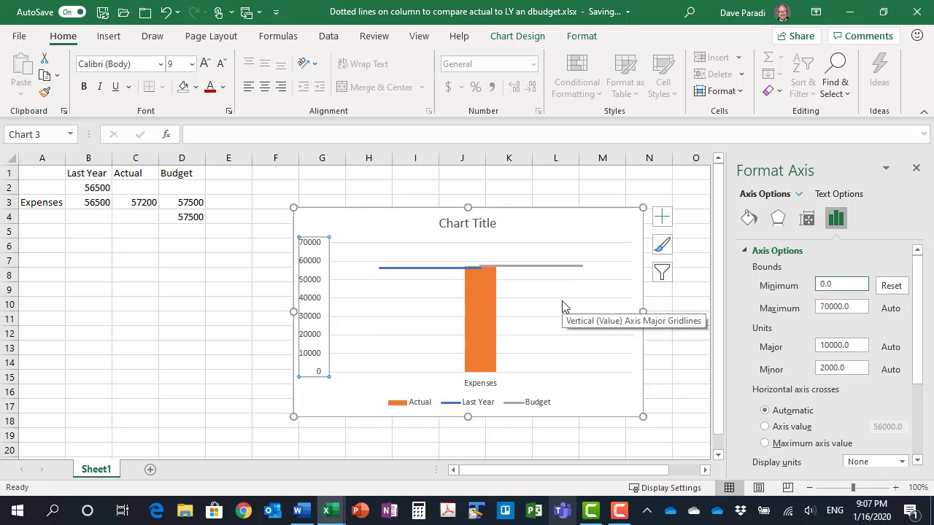
Set the gap width of the Actual column series to 40%
{"action": "left_click", "coordinate": [478, 323]}
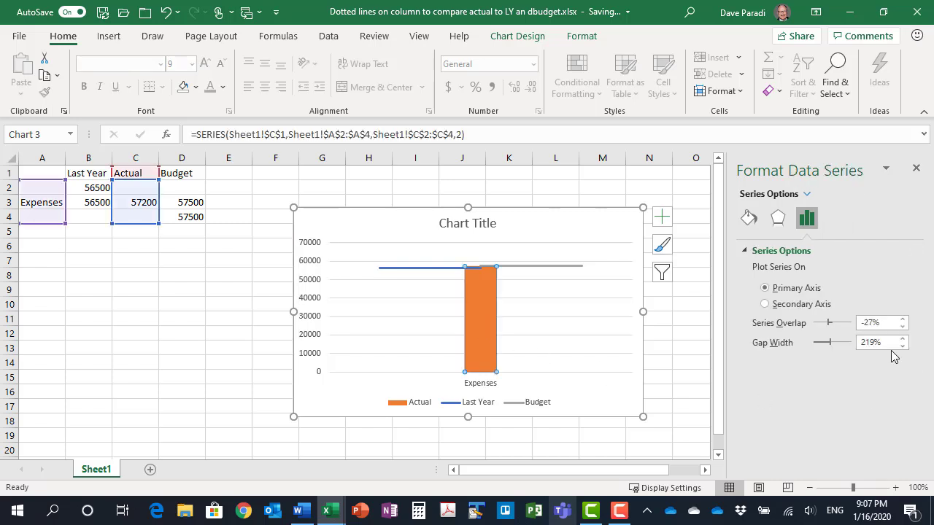
{"action": "left_click_drag", "start_coordinate": [877, 347], "coordinate": [849, 350]}
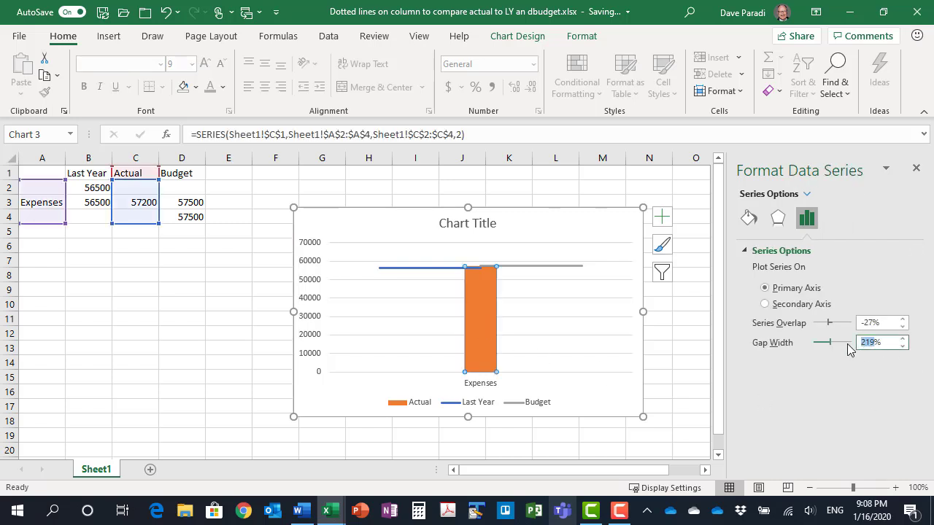
{"action": "type", "text": "40"}
{"action": "key", "text": "Return"}
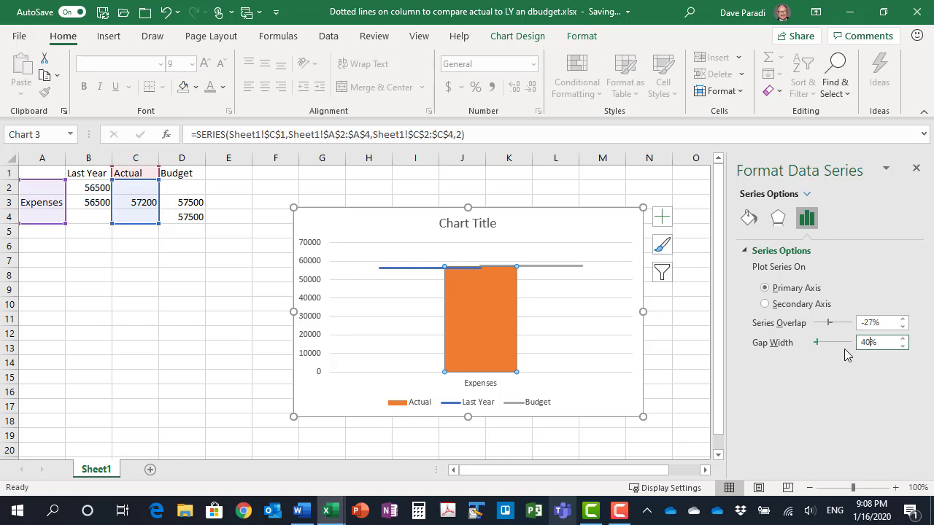
Change the Last Year line's dash style from solid to fine round dots
{"action": "left_click", "coordinate": [398, 272]}
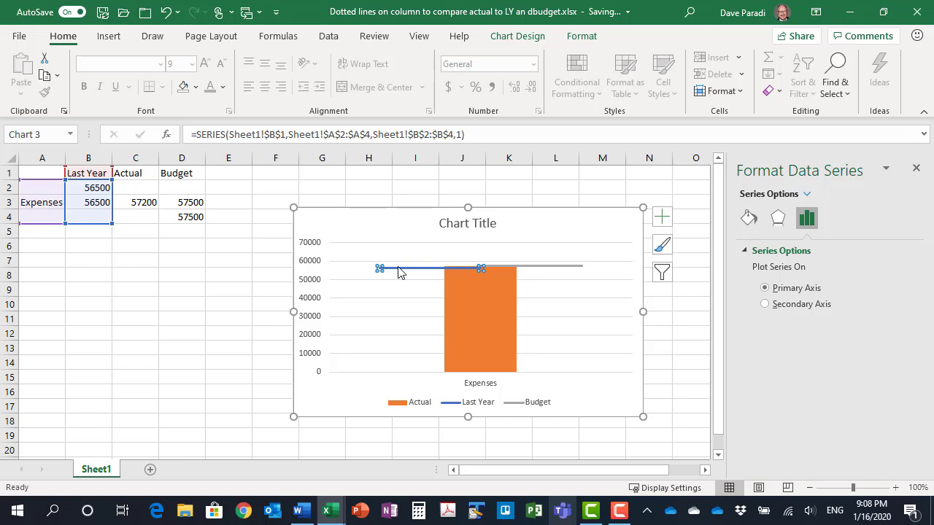
{"action": "left_click", "coordinate": [582, 36]}
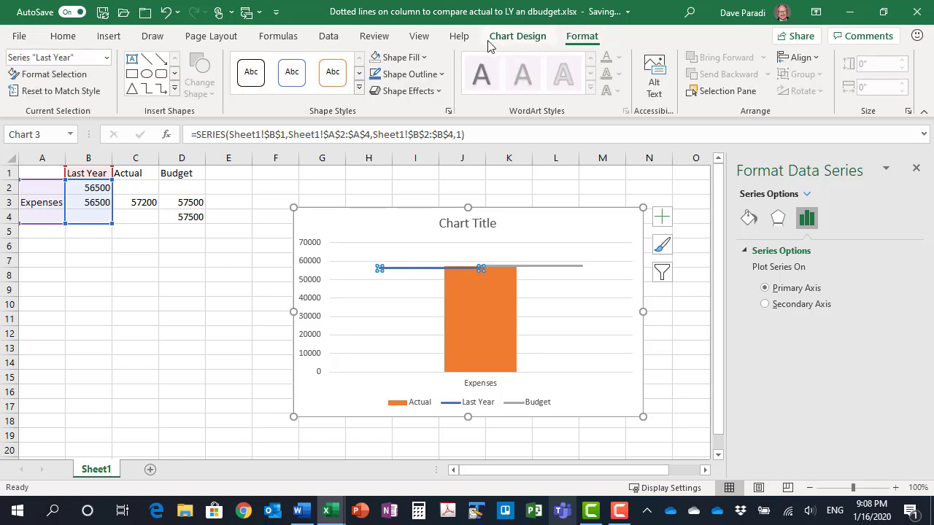
{"action": "left_click", "coordinate": [402, 75]}
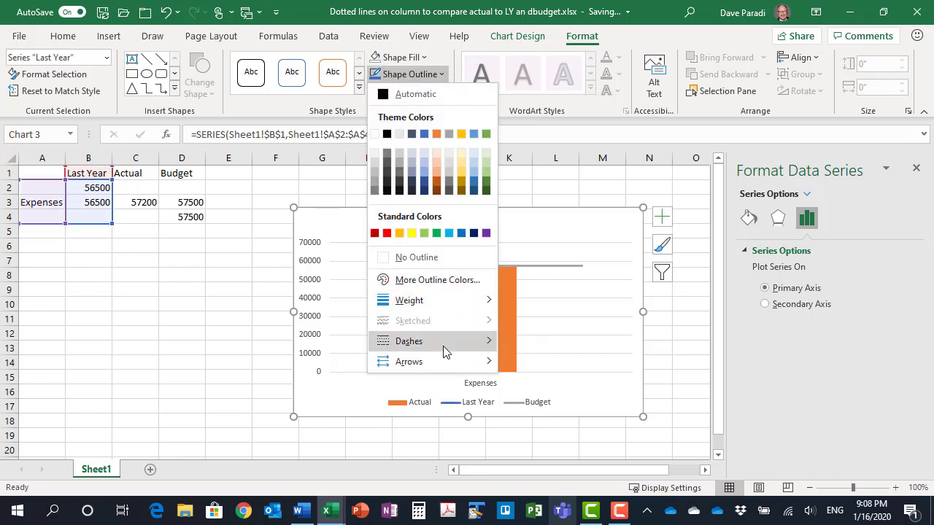
{"action": "mouse_move", "coordinate": [443, 348]}
{"action": "left_click", "coordinate": [541, 350]}
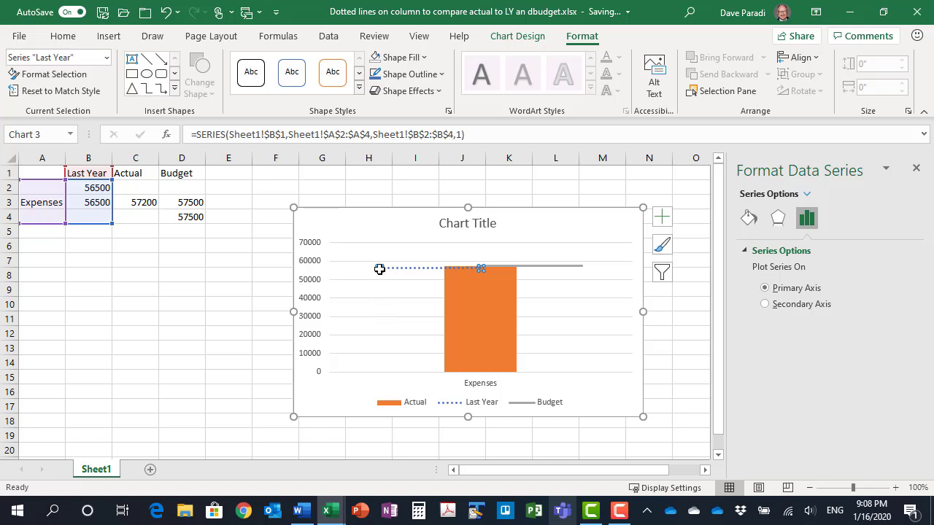
Add a data label to only the first point of the Last Year line and open its label options
{"action": "left_click", "coordinate": [379, 270]}
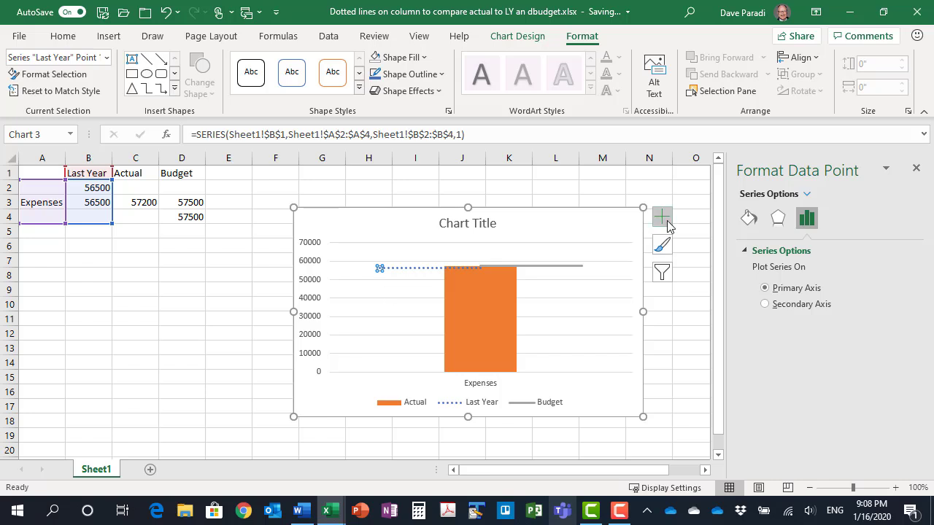
{"action": "left_click", "coordinate": [661, 216]}
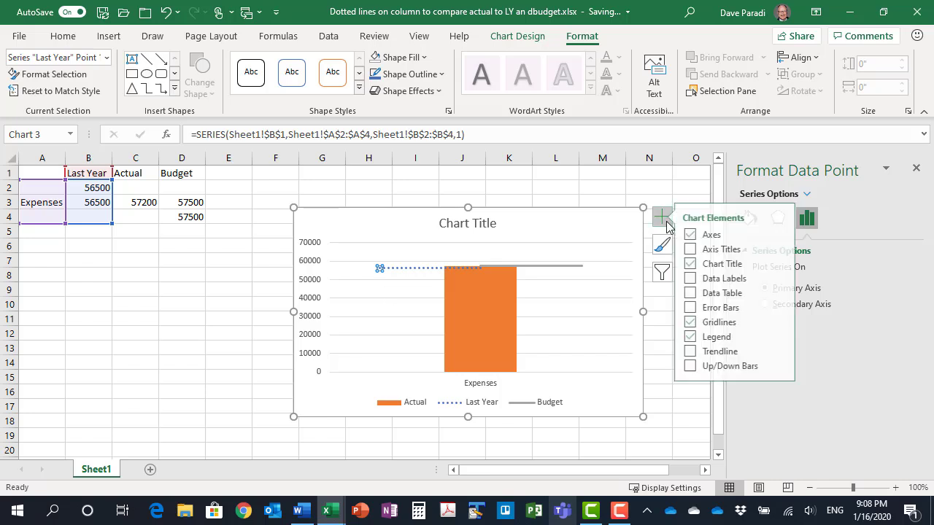
{"action": "left_click", "coordinate": [787, 279]}
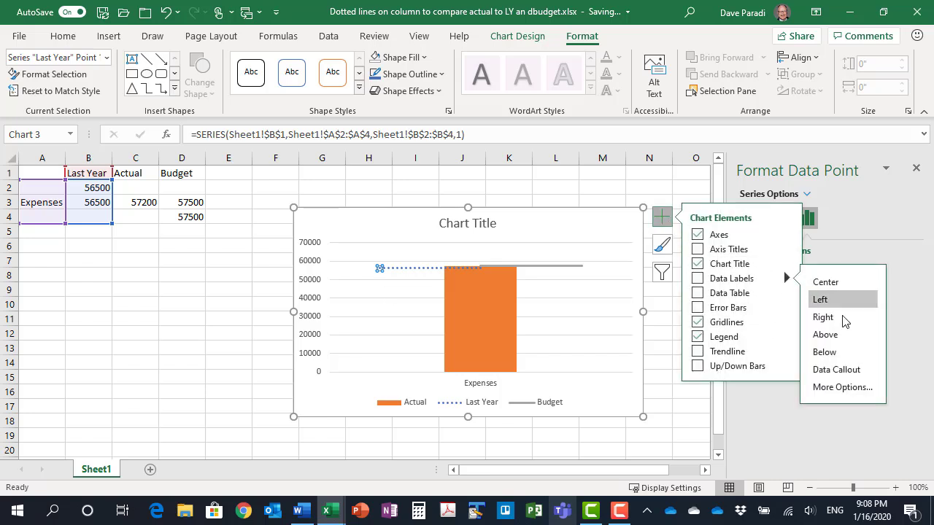
{"action": "left_click", "coordinate": [857, 387]}
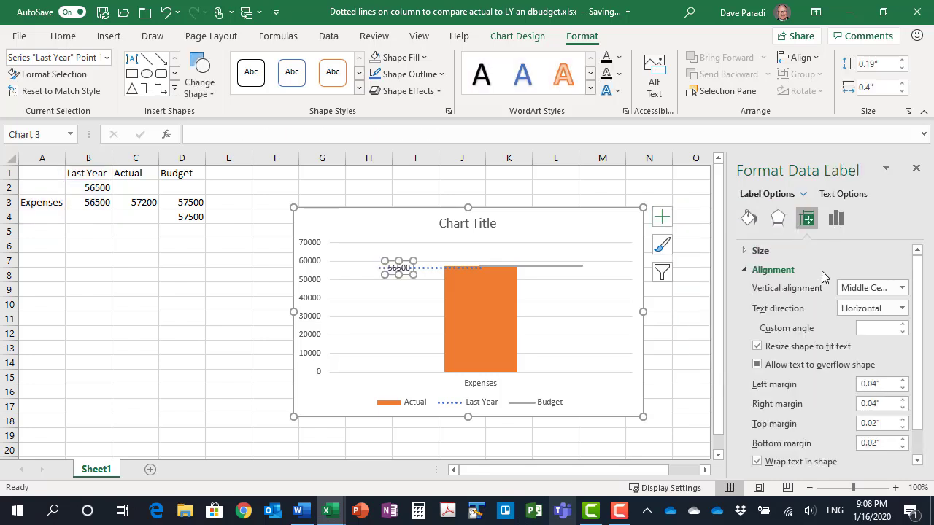
{"action": "left_click", "coordinate": [836, 220]}
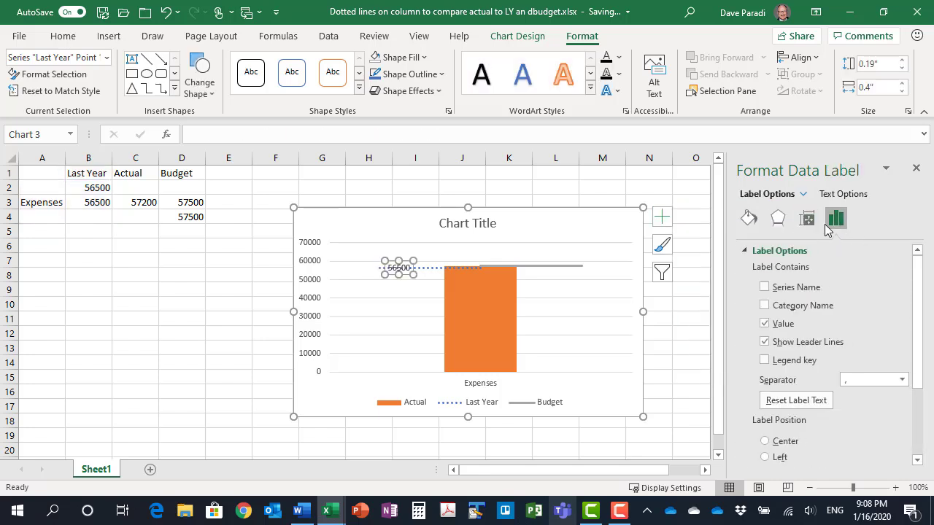
Make the Last Year label show series name and value separated by a new line, without leader lines, and position it Above
{"action": "left_click", "coordinate": [763, 287]}
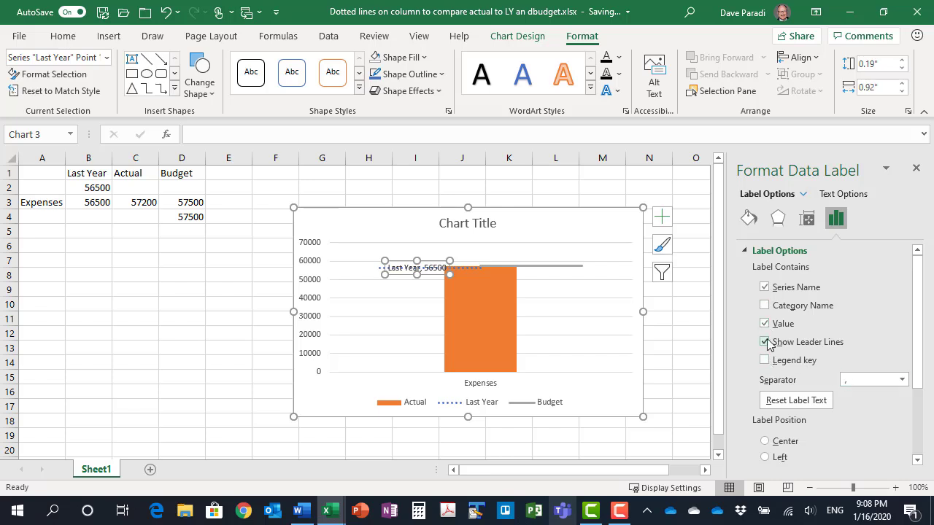
{"action": "left_click", "coordinate": [763, 342]}
{"action": "left_click", "coordinate": [901, 380]}
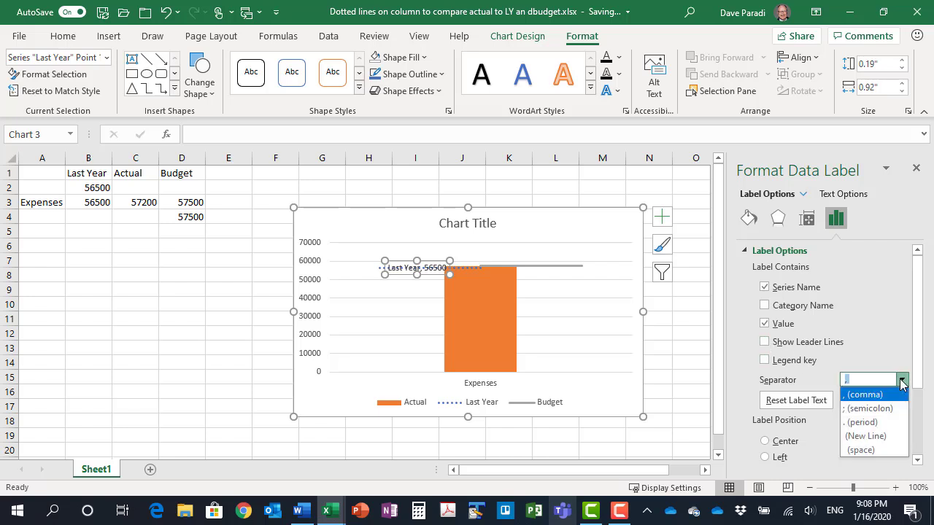
{"action": "left_click", "coordinate": [870, 436]}
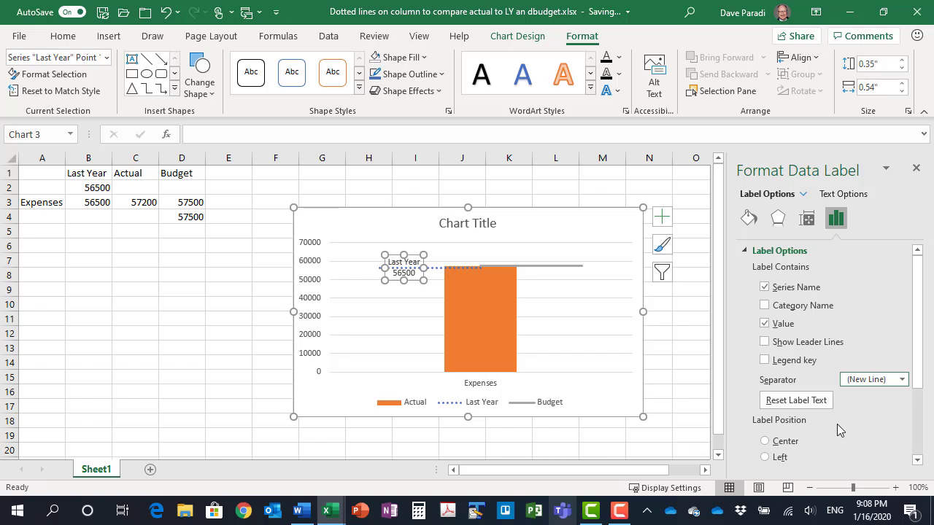
{"action": "scroll", "coordinate": [839, 420], "scroll_direction": "down", "scroll_amount": 2}
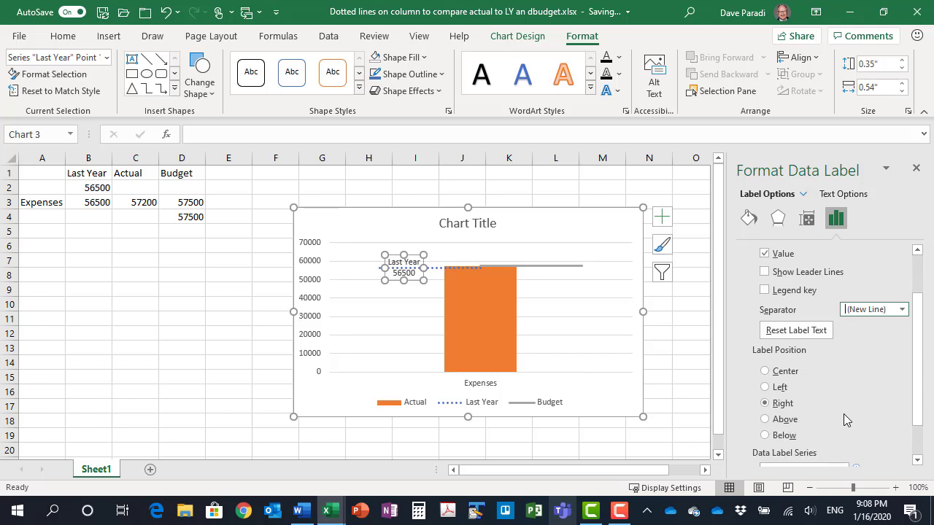
{"action": "left_click", "coordinate": [765, 419]}
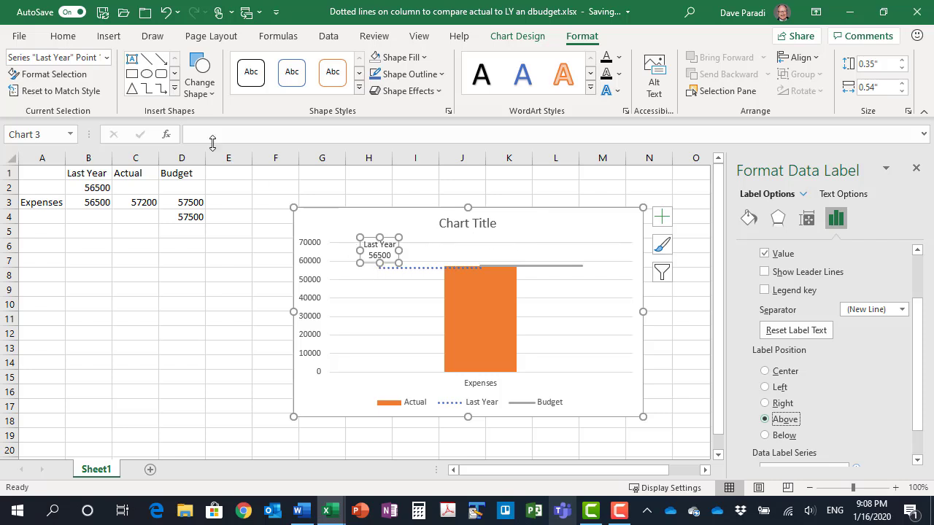
Format the Last Year data label text as bold in the theme blue matching its line
{"action": "left_click", "coordinate": [63, 37]}
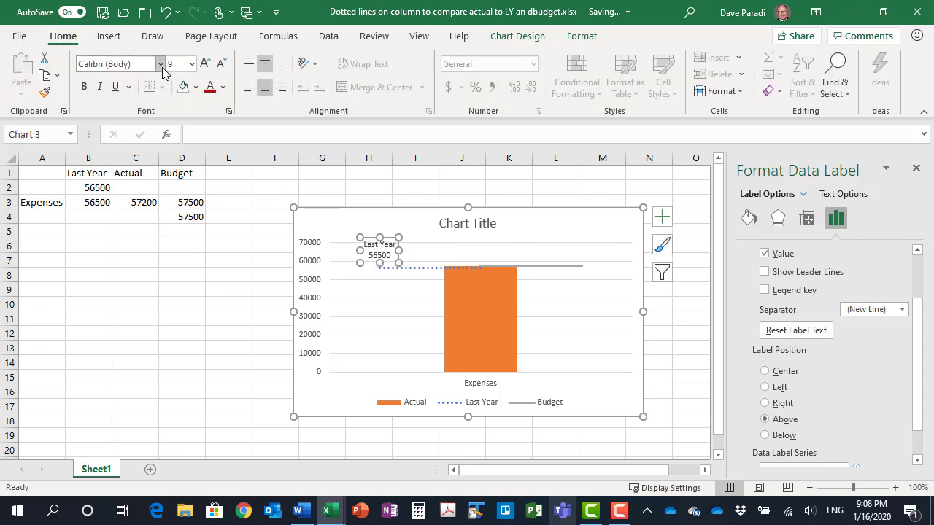
{"action": "left_click", "coordinate": [224, 88]}
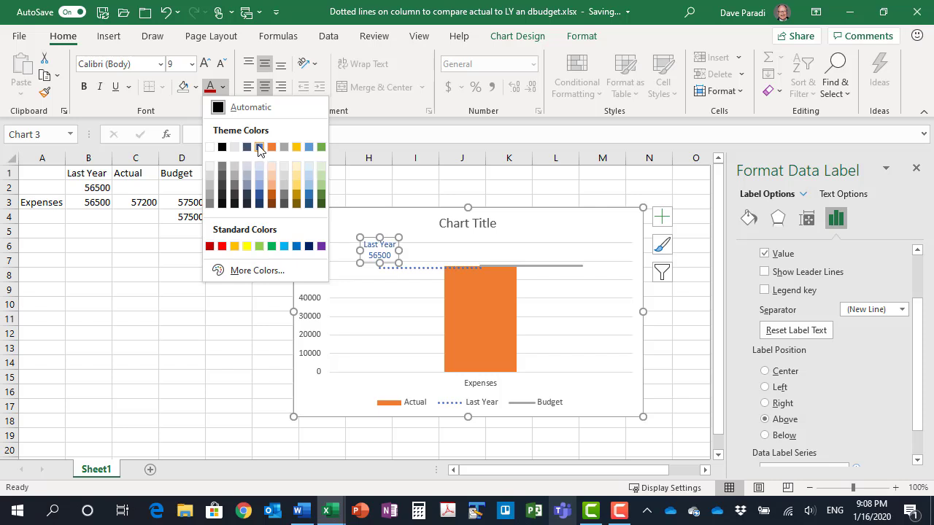
{"action": "left_click", "coordinate": [258, 147]}
{"action": "left_click", "coordinate": [84, 87]}
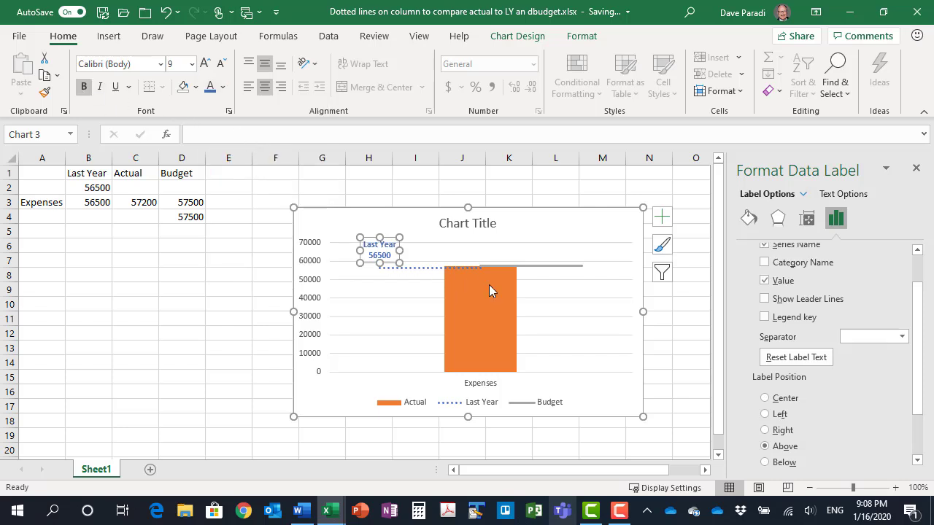
Format the Budget line in Gray, Accent 3, Darker 25% with a fine round-dot dash style
{"action": "left_click", "coordinate": [549, 270]}
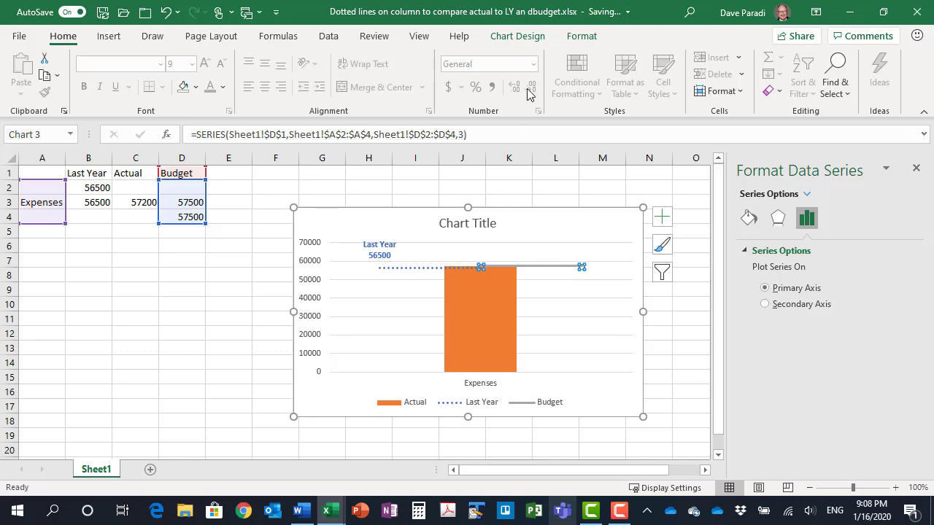
{"action": "left_click", "coordinate": [580, 36]}
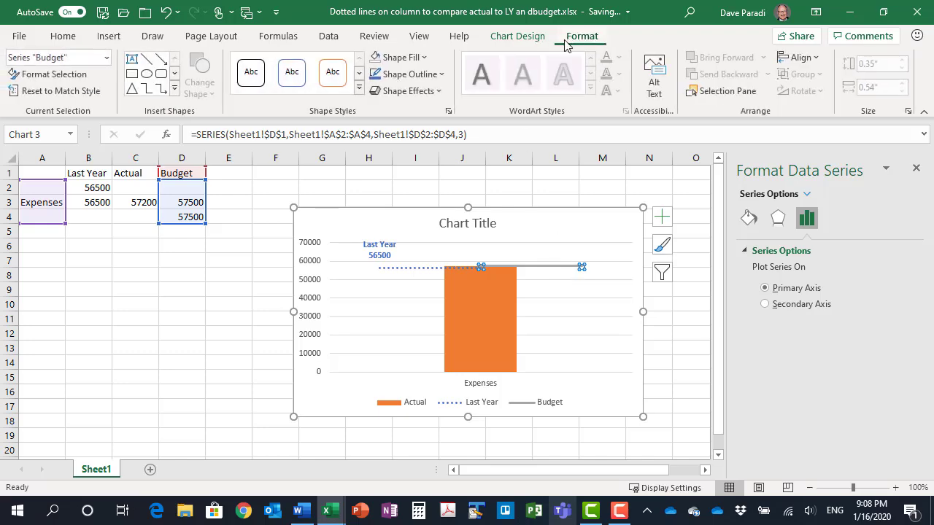
{"action": "left_click", "coordinate": [415, 73]}
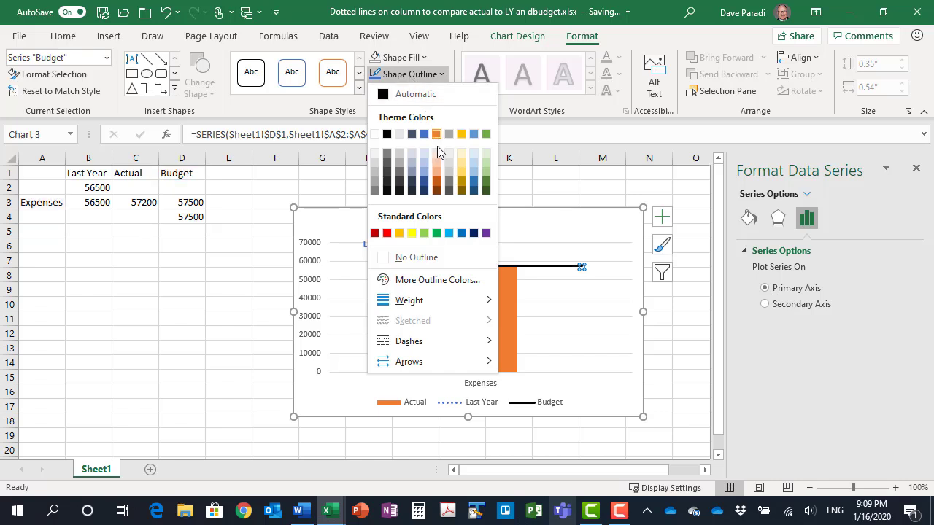
{"action": "left_click", "coordinate": [448, 184]}
{"action": "left_click", "coordinate": [412, 74]}
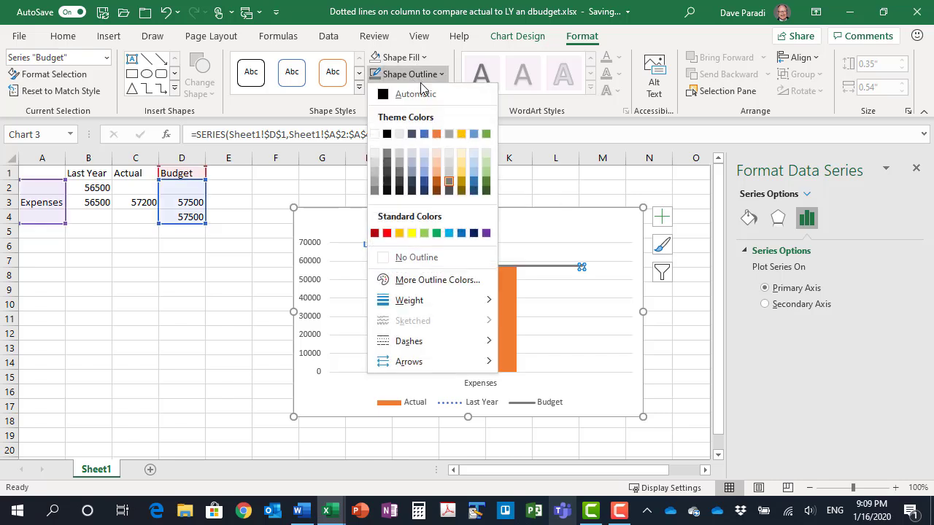
{"action": "mouse_move", "coordinate": [461, 339]}
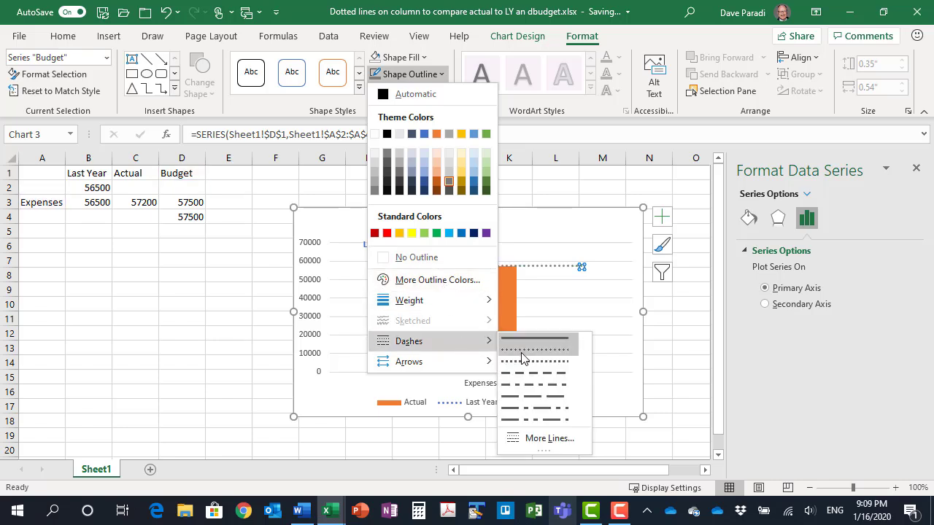
{"action": "left_click", "coordinate": [524, 351]}
Add a data label to only the last point of the Budget line and open its label options
{"action": "left_click", "coordinate": [581, 267]}
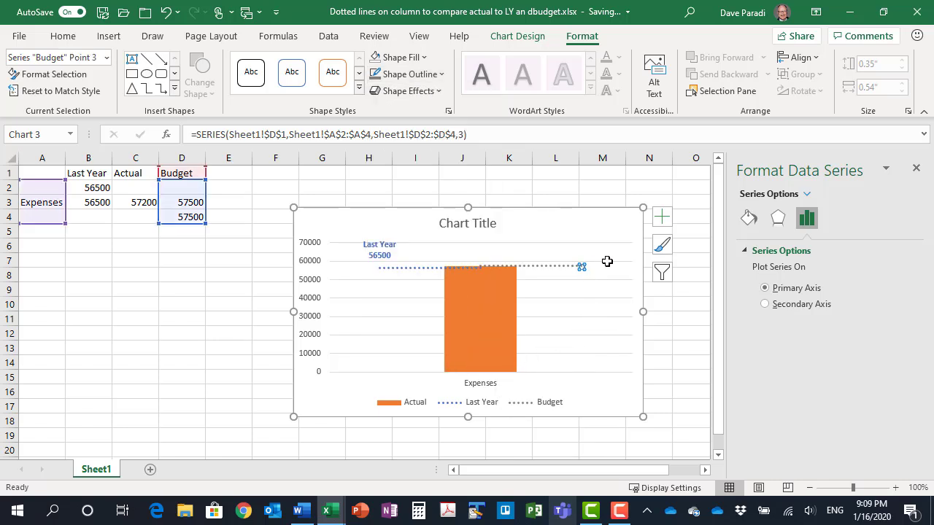
{"action": "left_click", "coordinate": [662, 217]}
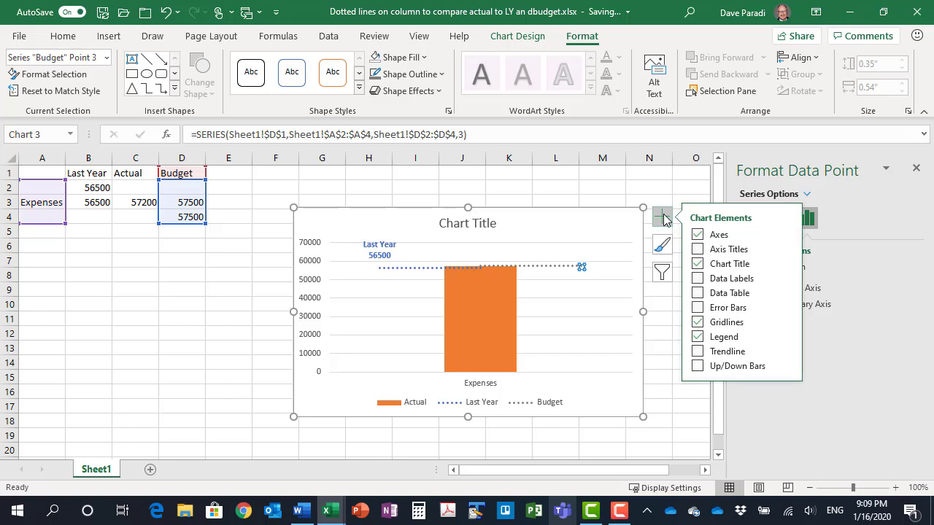
{"action": "left_click", "coordinate": [786, 282]}
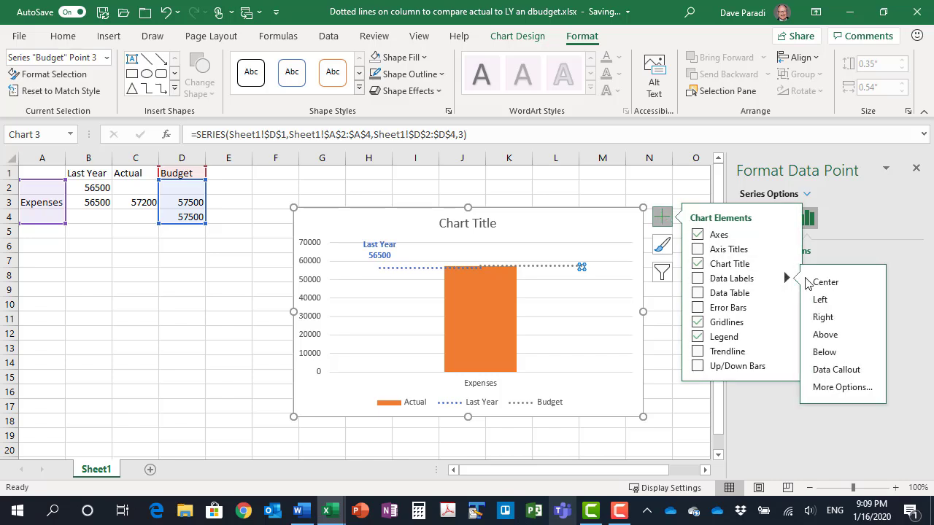
{"action": "left_click", "coordinate": [838, 386]}
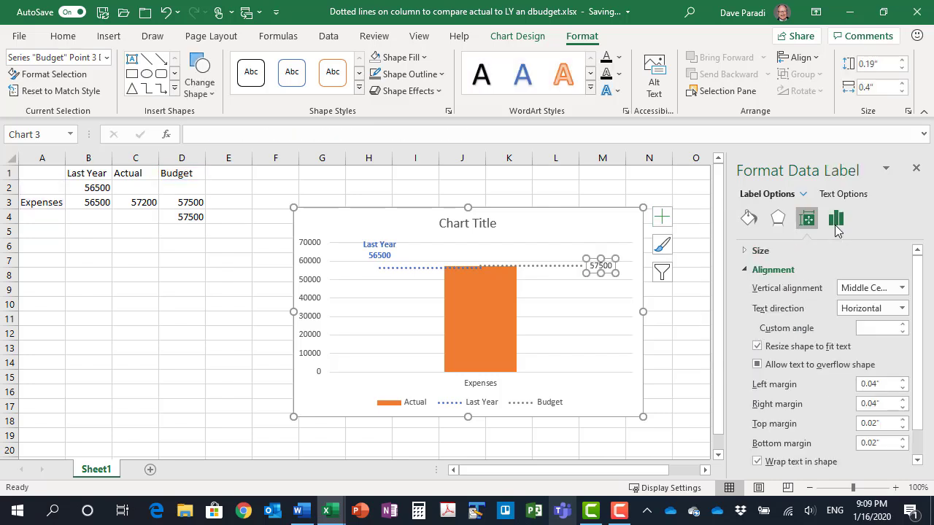
{"action": "left_click", "coordinate": [836, 223]}
Make the Budget label show series name and value separated by a new line, without leader lines, and position it Above
{"action": "left_click", "coordinate": [765, 288]}
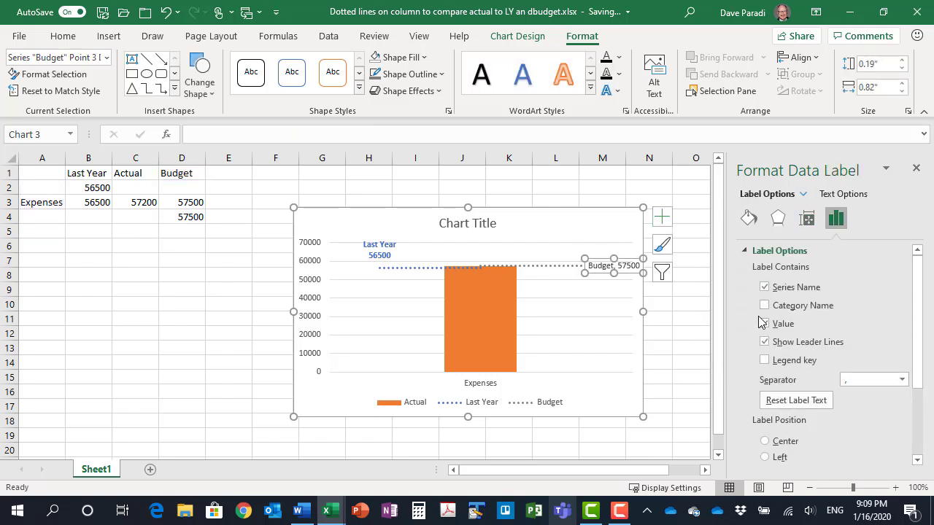
{"action": "left_click", "coordinate": [764, 342]}
{"action": "left_click", "coordinate": [902, 380]}
{"action": "left_click", "coordinate": [880, 435]}
{"action": "scroll", "coordinate": [830, 377], "scroll_direction": "down", "scroll_amount": 3}
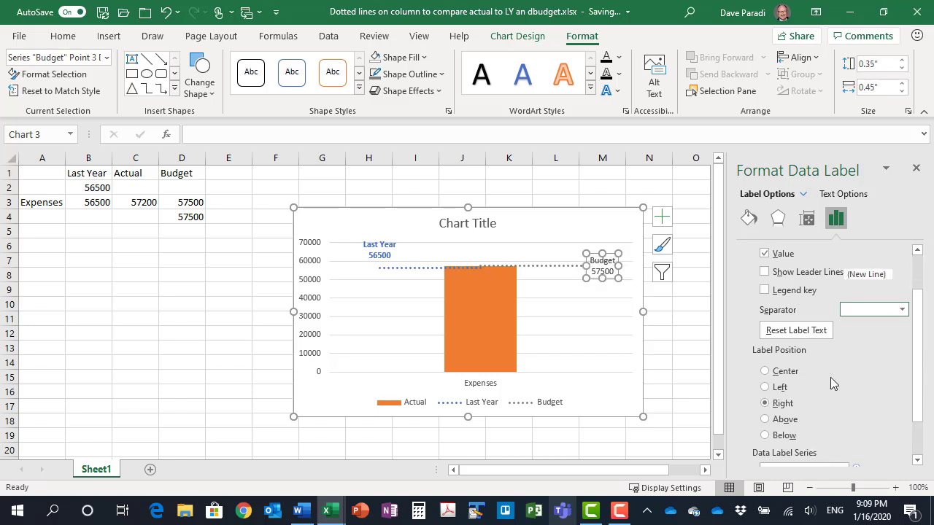
{"action": "left_click", "coordinate": [768, 386]}
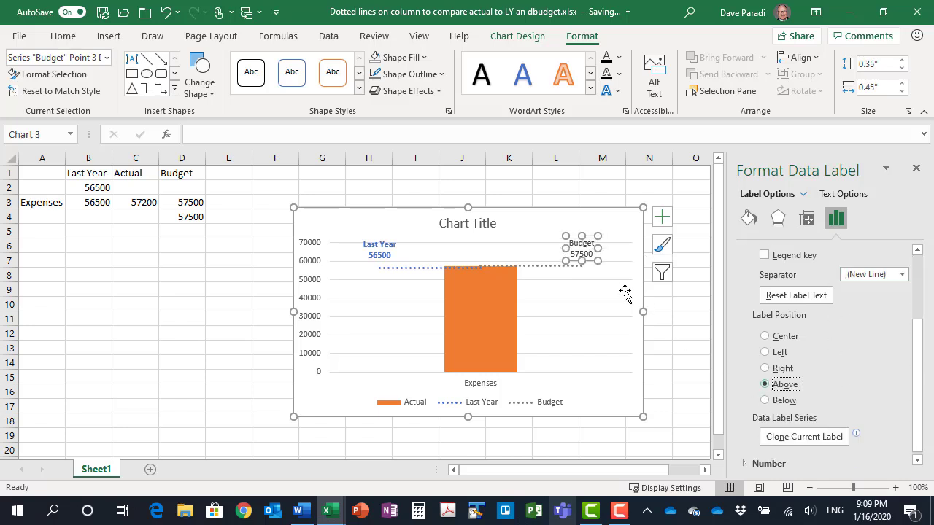
Add a centered data label to the Actual column
{"action": "left_click", "coordinate": [485, 305]}
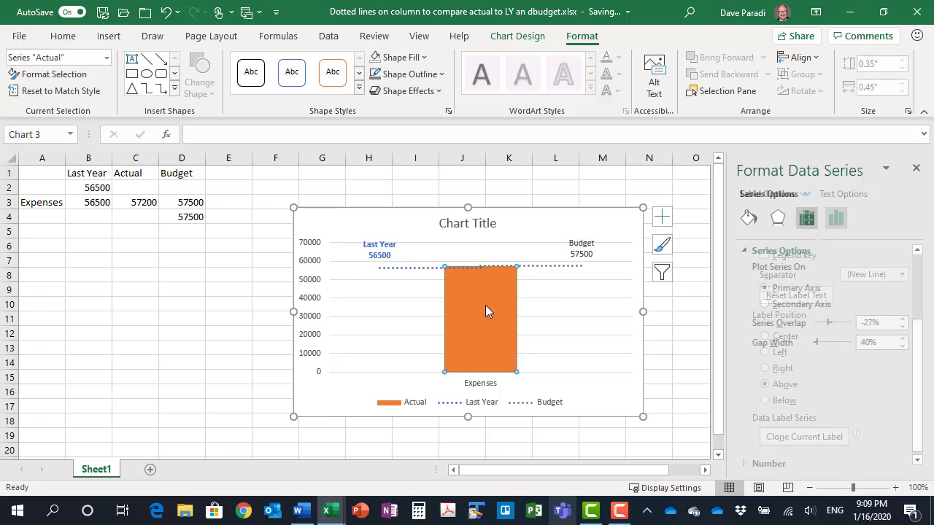
{"action": "left_click", "coordinate": [662, 218]}
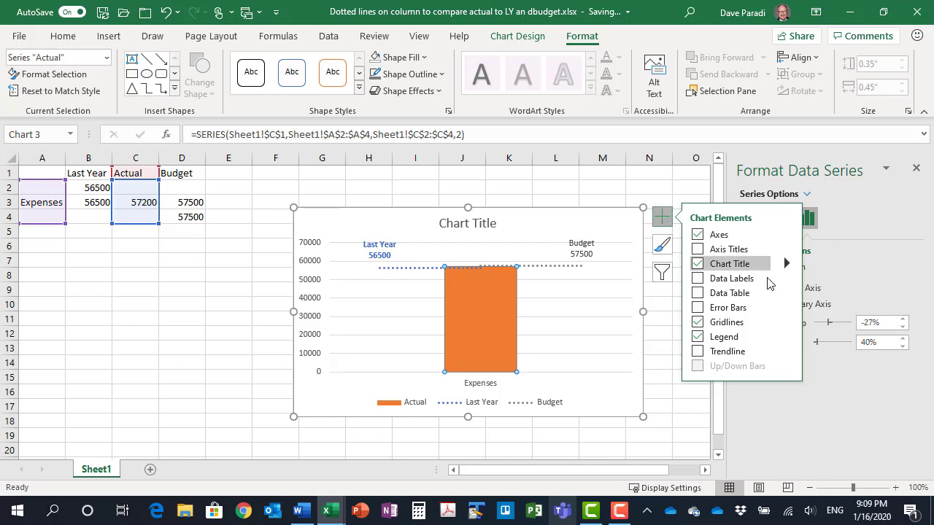
{"action": "mouse_move", "coordinate": [786, 283]}
{"action": "left_click", "coordinate": [826, 281]}
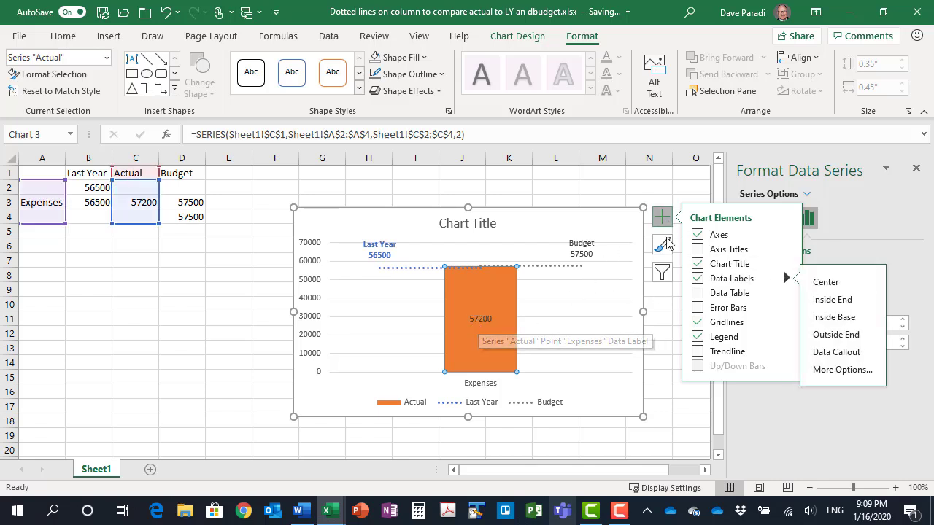
Remove the gridlines, legend and chart title from the column chart, and dismiss the series formatting options
{"action": "left_click", "coordinate": [697, 322]}
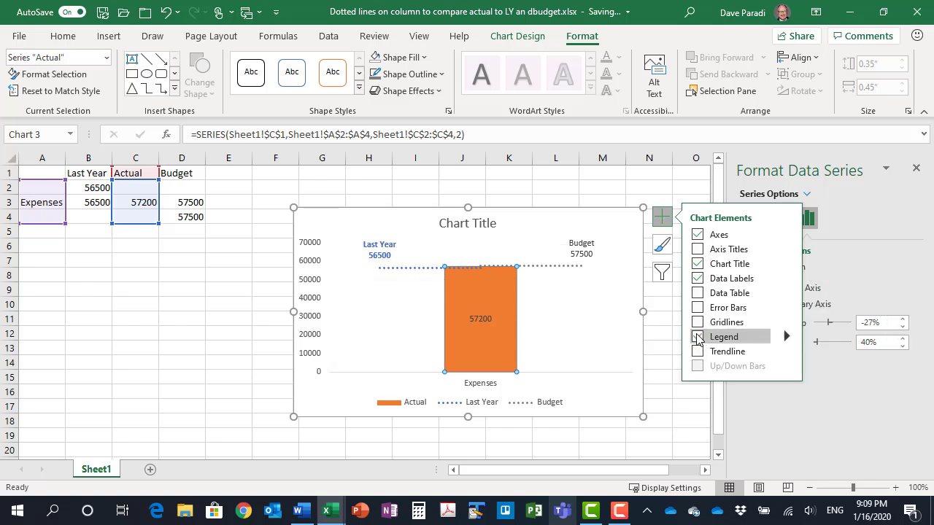
{"action": "left_click", "coordinate": [696, 337]}
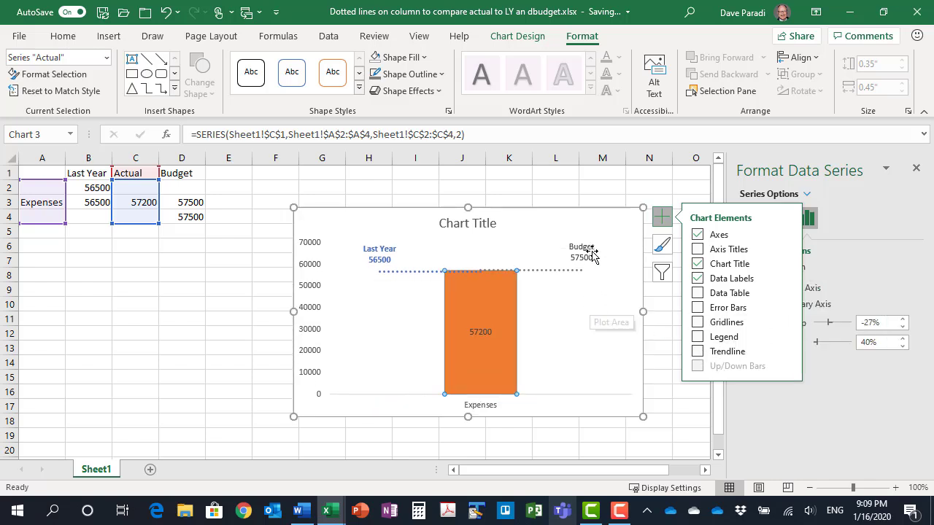
{"action": "left_click", "coordinate": [698, 264]}
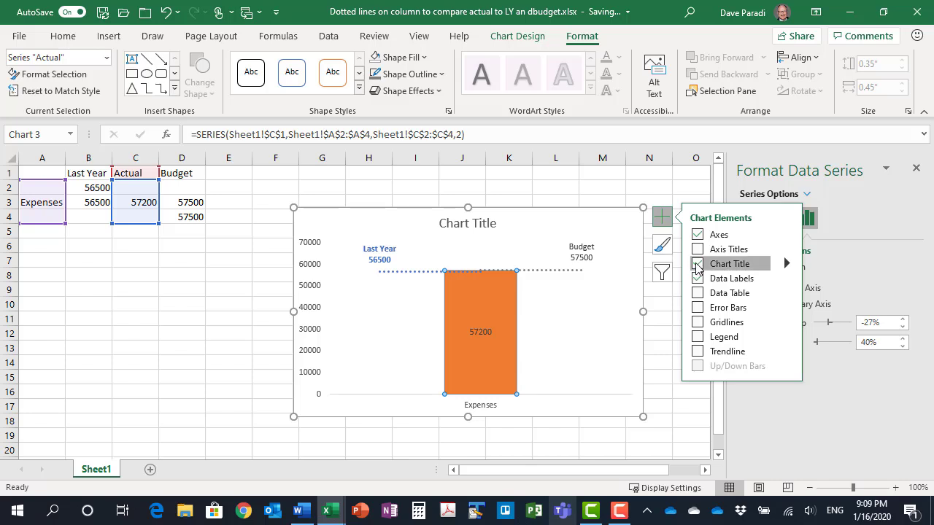
{"action": "left_click", "coordinate": [662, 219]}
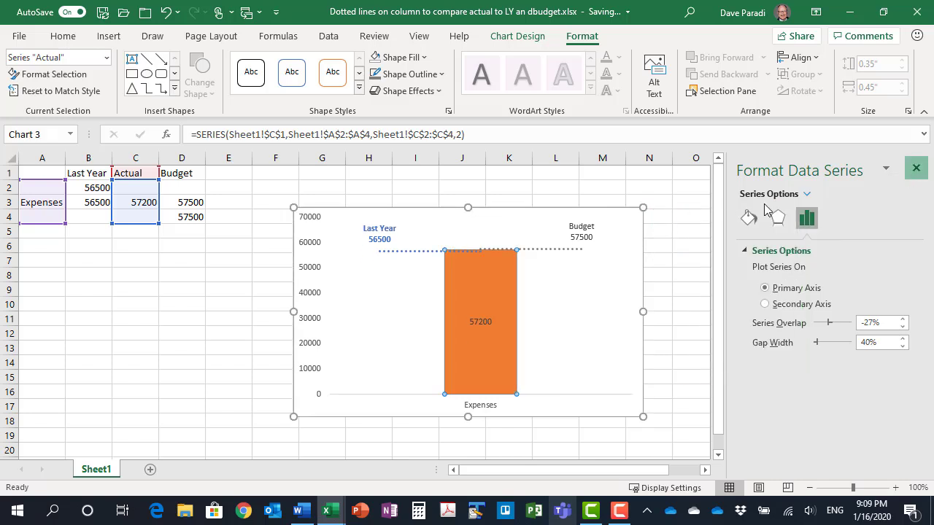
{"action": "left_click", "coordinate": [917, 167]}
Narrow the chart to about 3.04 inches, hide its primary vertical axis, and tighten the width a little more
{"action": "left_click_drag", "start_coordinate": [640, 313], "coordinate": [505, 313]}
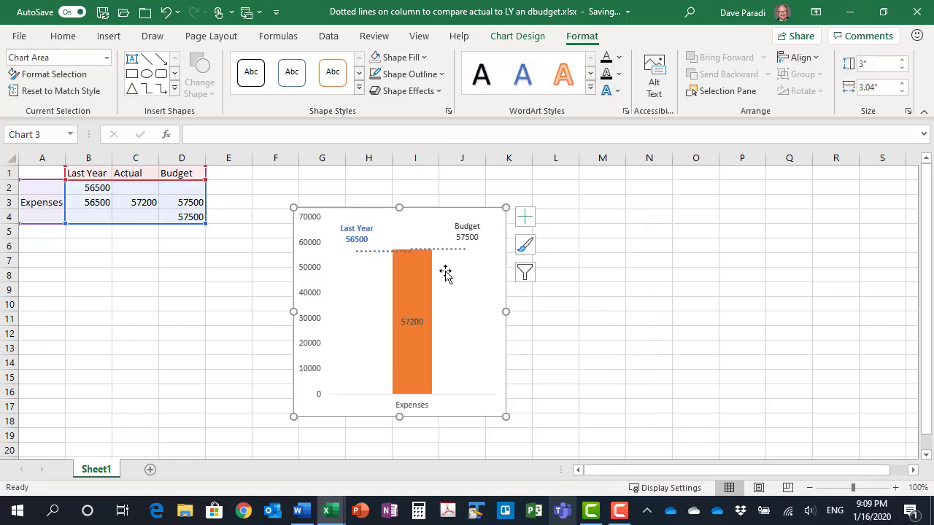
{"action": "left_click", "coordinate": [525, 217]}
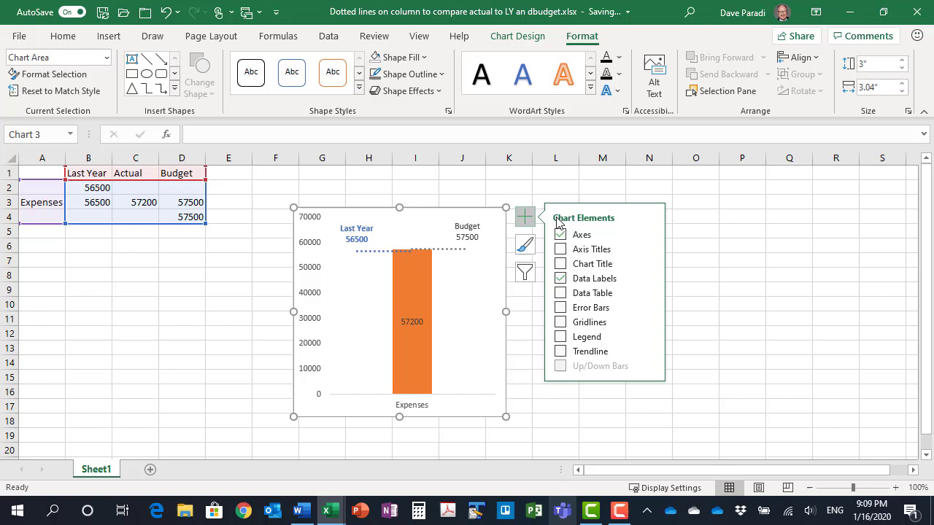
{"action": "left_click", "coordinate": [649, 234]}
{"action": "left_click", "coordinate": [678, 253]}
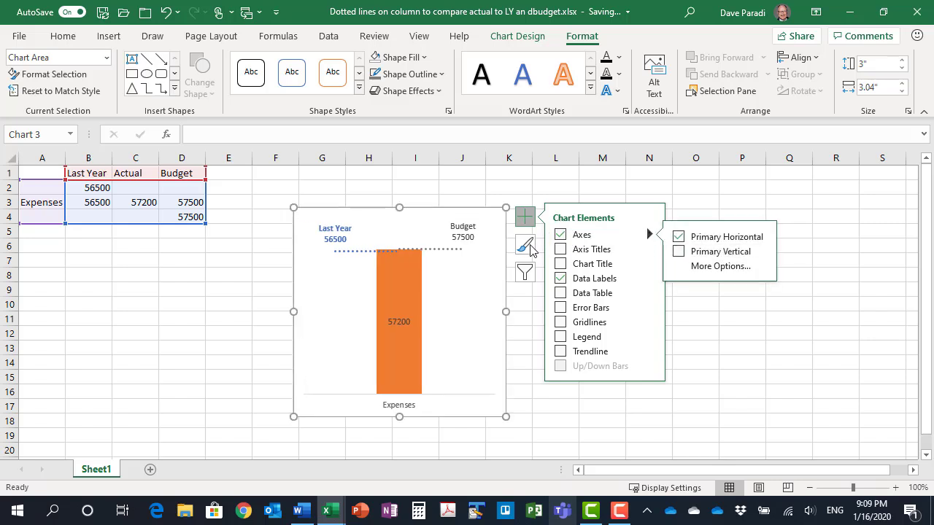
{"action": "left_click", "coordinate": [526, 222]}
{"action": "left_click_drag", "start_coordinate": [506, 311], "coordinate": [467, 311]}
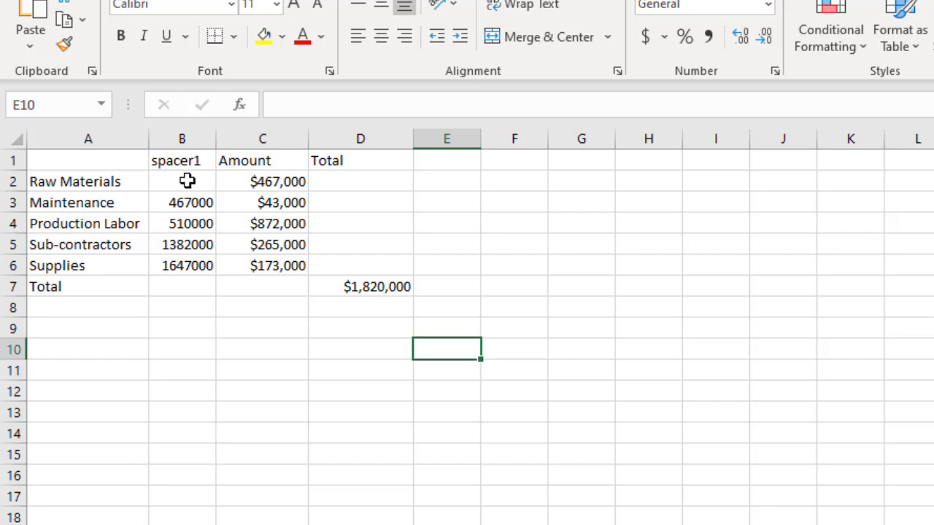
In the segments workbook, check the spacer and total formulas in B3 and D7, and insert a stacked bar chart from A1:D7
{"action": "left_click", "coordinate": [179, 204]}
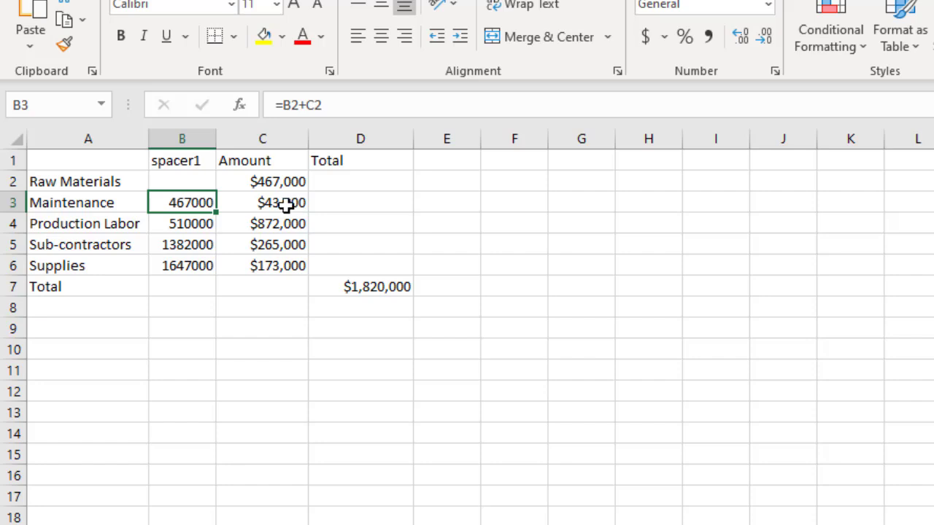
{"action": "left_click", "coordinate": [365, 289]}
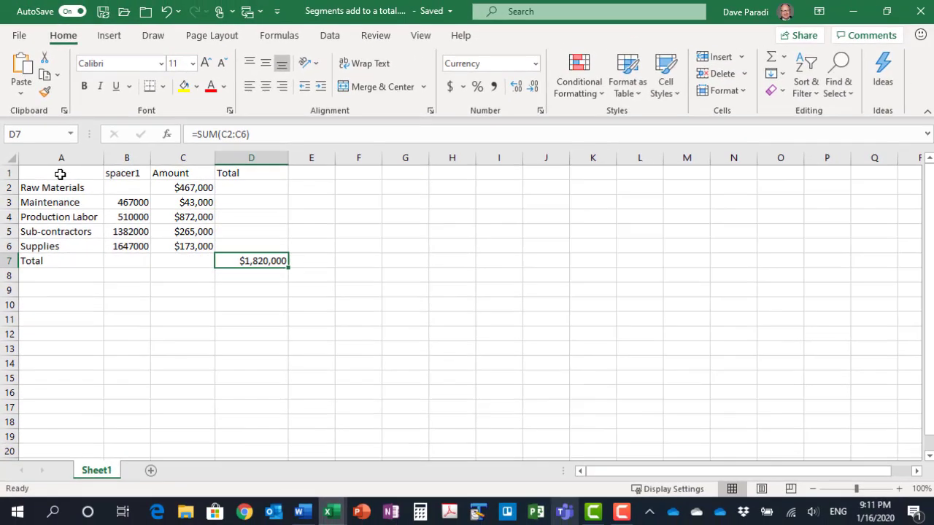
{"action": "left_click_drag", "start_coordinate": [87, 161], "coordinate": [353, 279]}
{"action": "left_click_drag", "start_coordinate": [245, 255], "coordinate": [242, 253]}
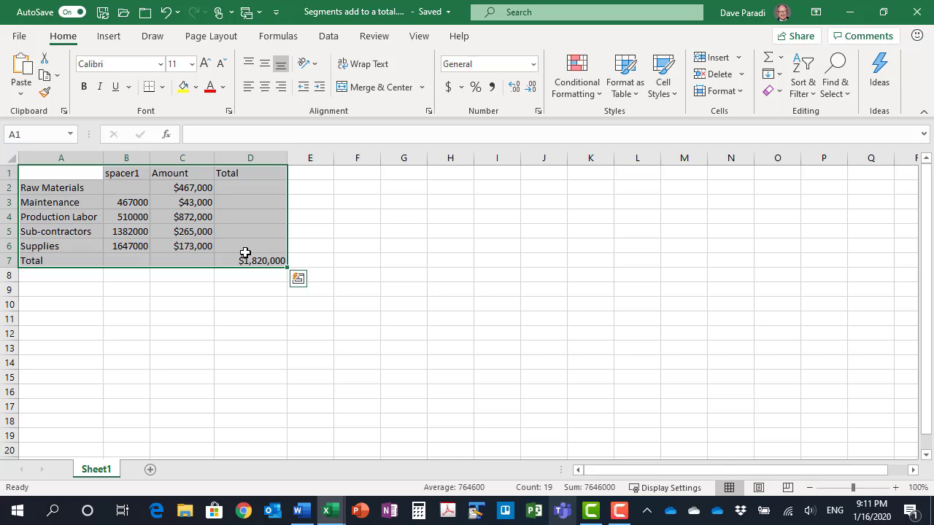
{"action": "left_click", "coordinate": [108, 36]}
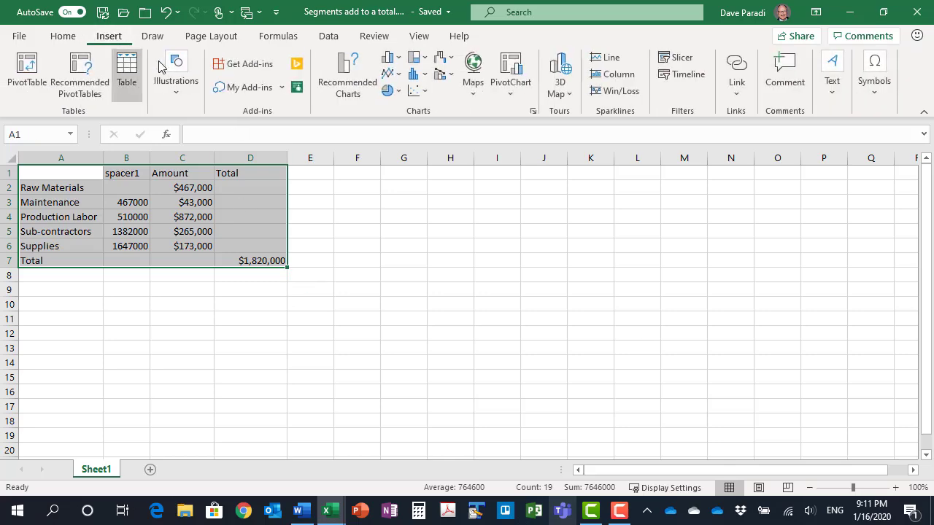
{"action": "left_click", "coordinate": [390, 58]}
{"action": "left_click", "coordinate": [435, 250]}
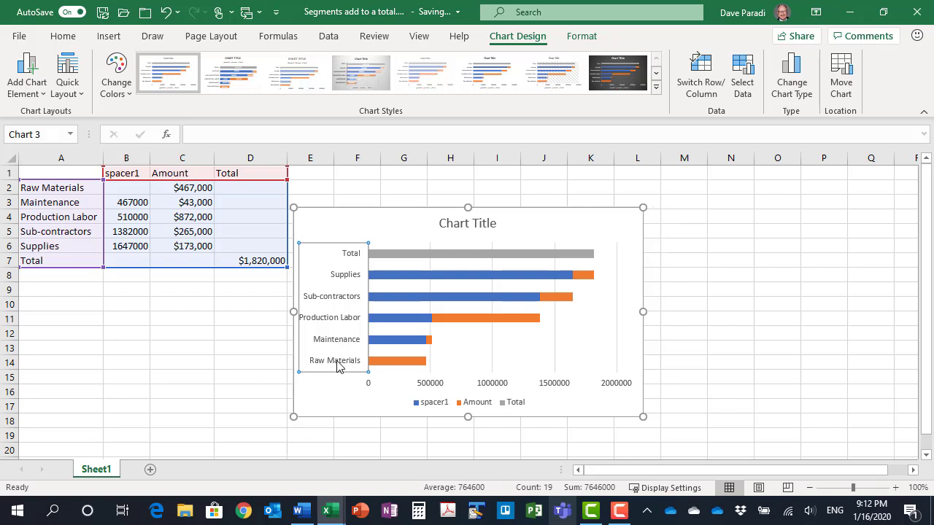
Put the categories of the bar chart's vertical axis in reverse order
{"action": "key", "text": "ctrl+1"}
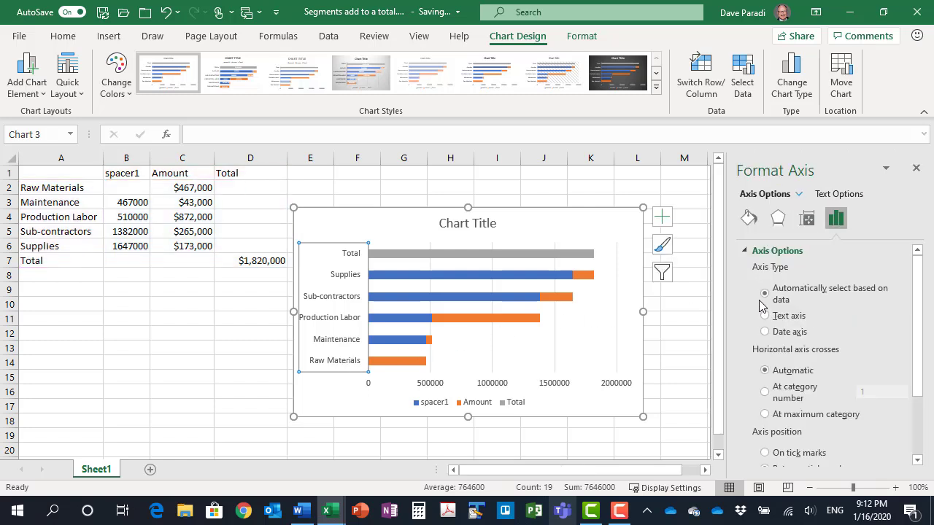
{"action": "scroll", "coordinate": [831, 321], "scroll_direction": "down", "scroll_amount": 3}
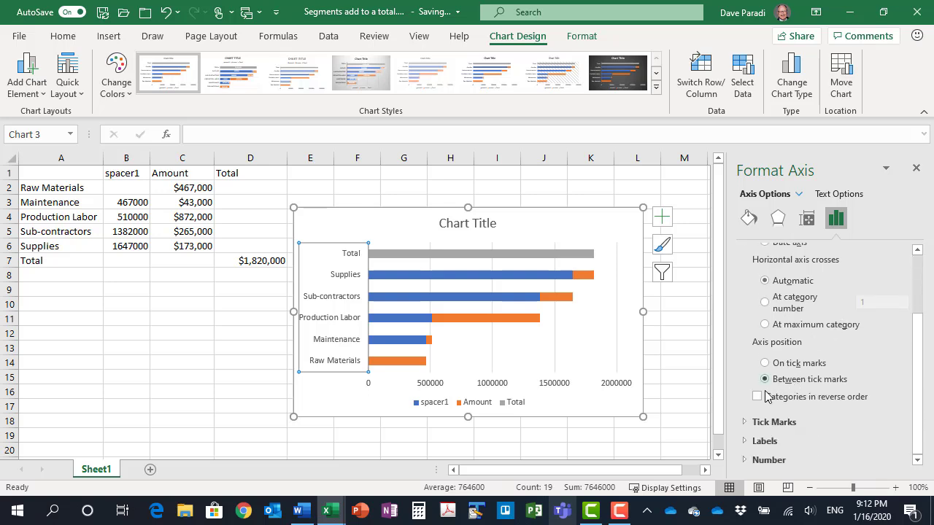
{"action": "left_click", "coordinate": [756, 397]}
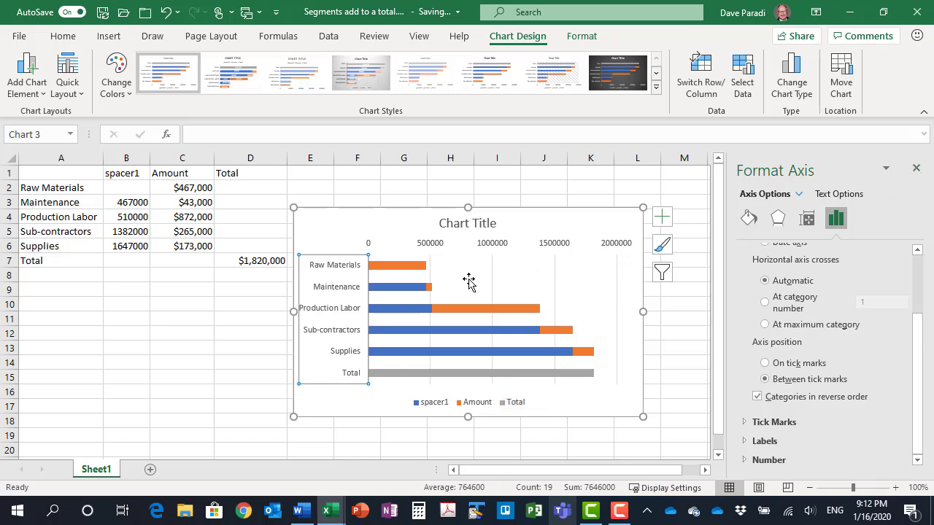
Set the bars' gap width to 50% and give the spacer1 series no fill
{"action": "left_click", "coordinate": [408, 294]}
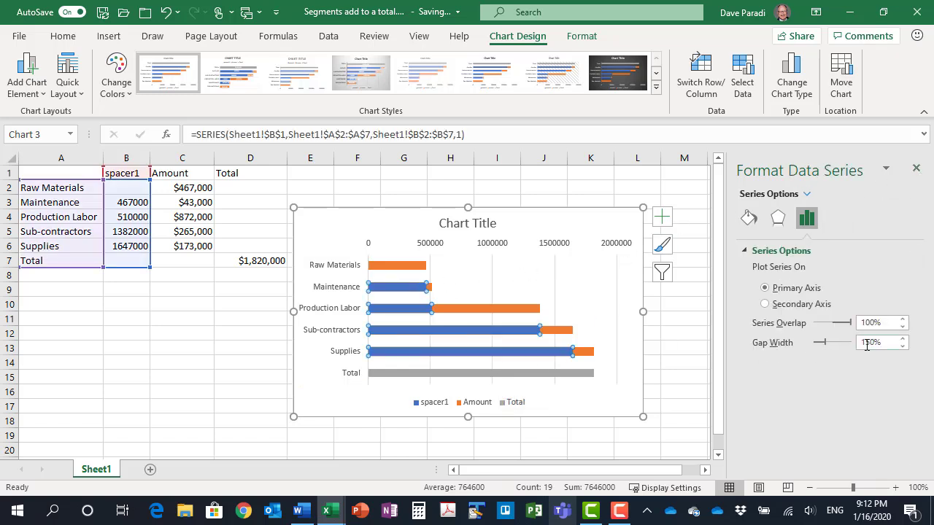
{"action": "left_click", "coordinate": [865, 342]}
{"action": "key", "text": "BackSpace"}
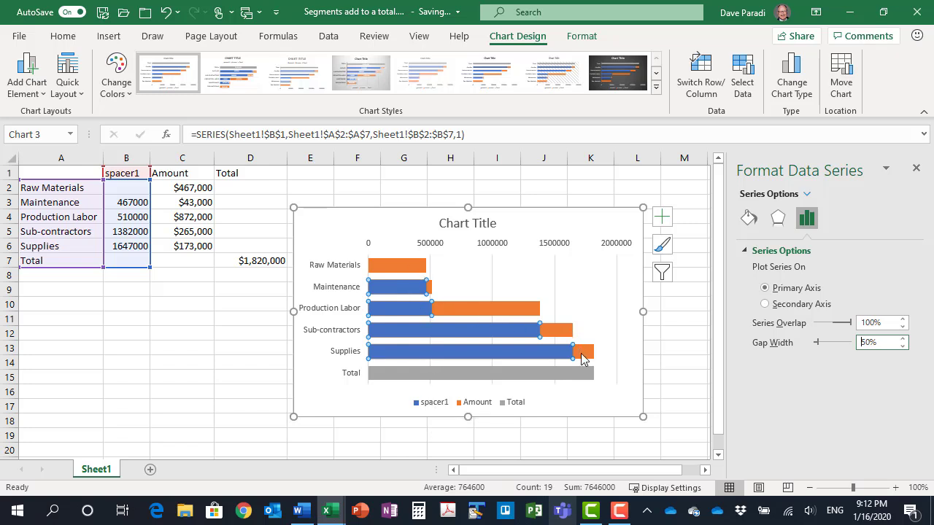
{"action": "left_click", "coordinate": [580, 38]}
{"action": "left_click", "coordinate": [409, 57]}
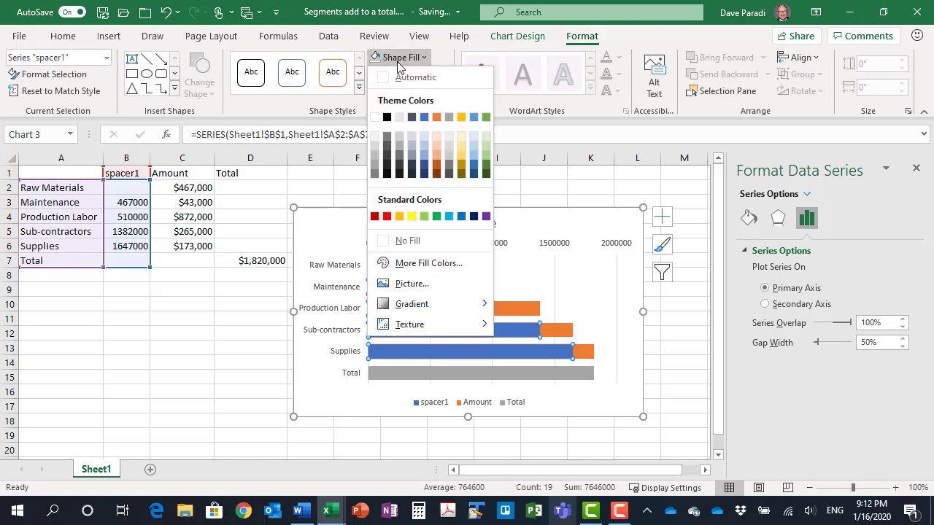
{"action": "left_click", "coordinate": [407, 240]}
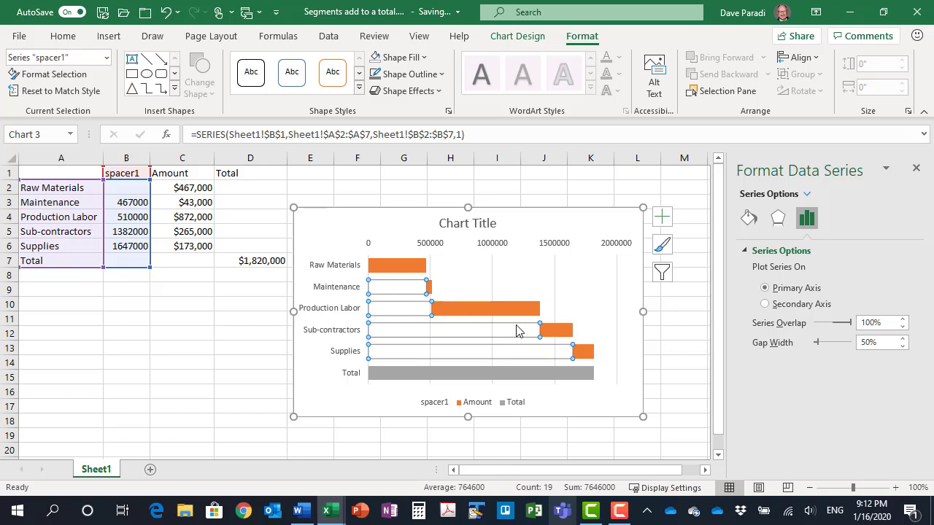
Fill the Amount series bars with the solid blue theme color
{"action": "left_click", "coordinate": [382, 266]}
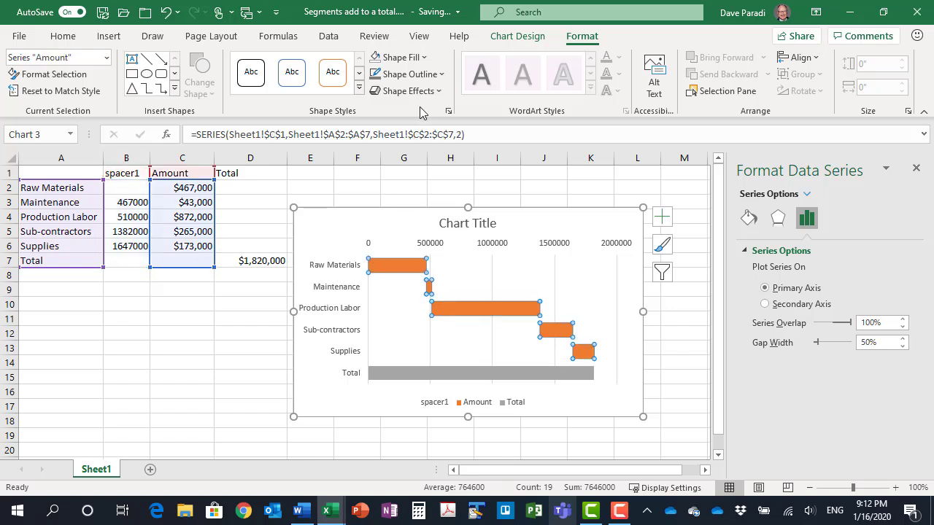
{"action": "left_click", "coordinate": [420, 60]}
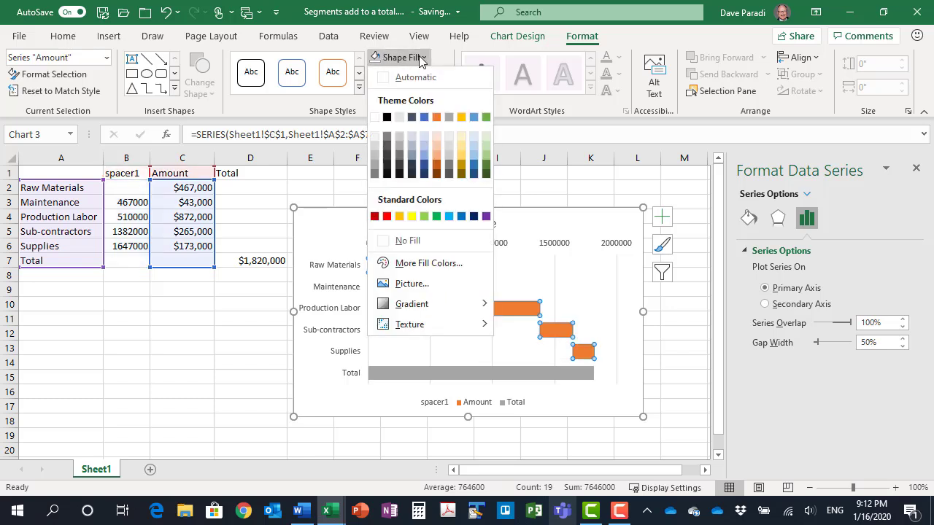
{"action": "left_click", "coordinate": [427, 109]}
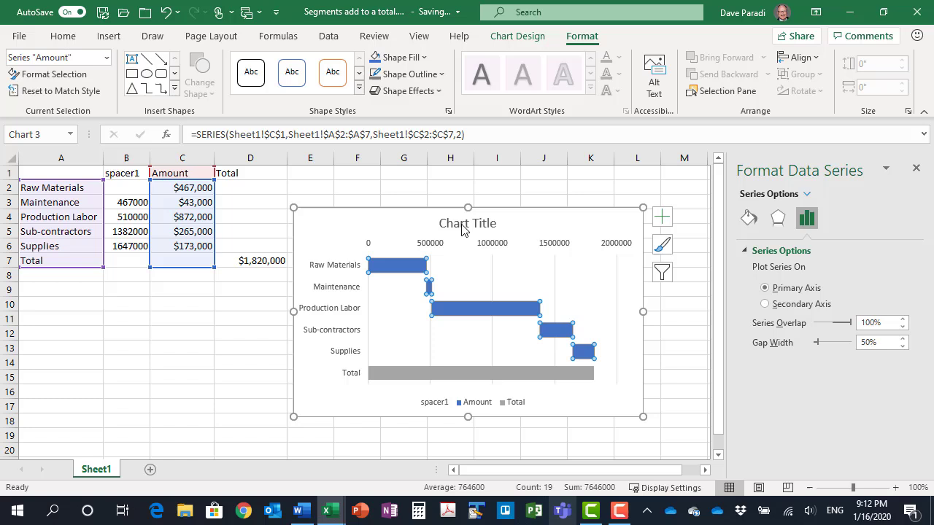
Fill the Total bar with light green and the Amount bars with light blue, using the second-lightest theme tint of each color
{"action": "left_click", "coordinate": [473, 373]}
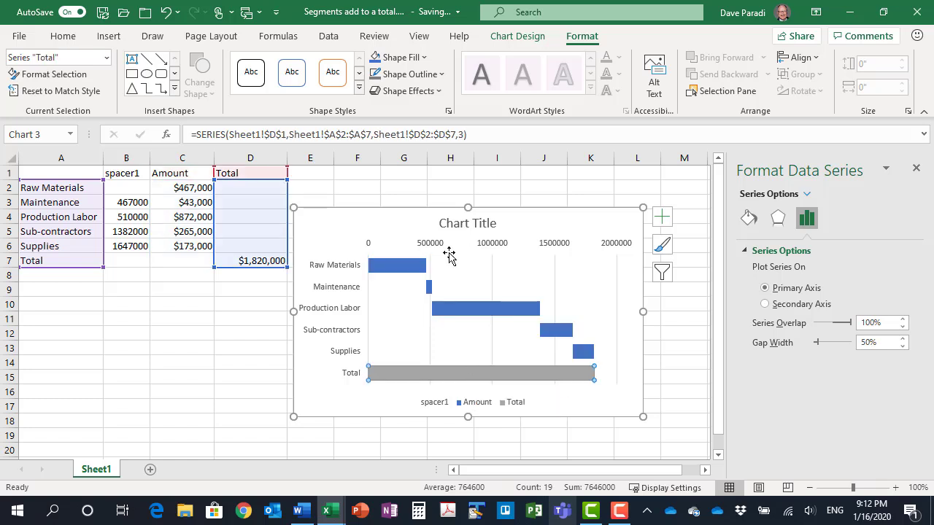
{"action": "left_click", "coordinate": [417, 58]}
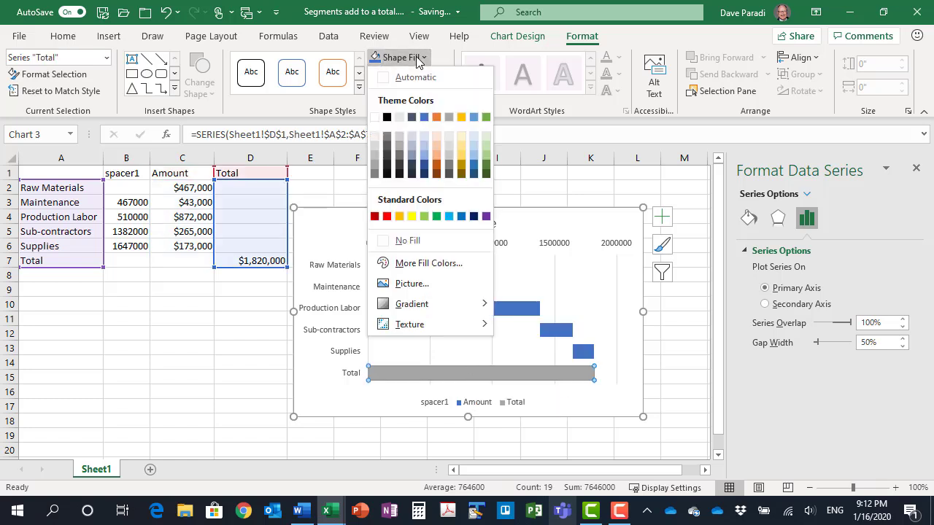
{"action": "left_click", "coordinate": [484, 146]}
{"action": "left_click", "coordinate": [413, 266]}
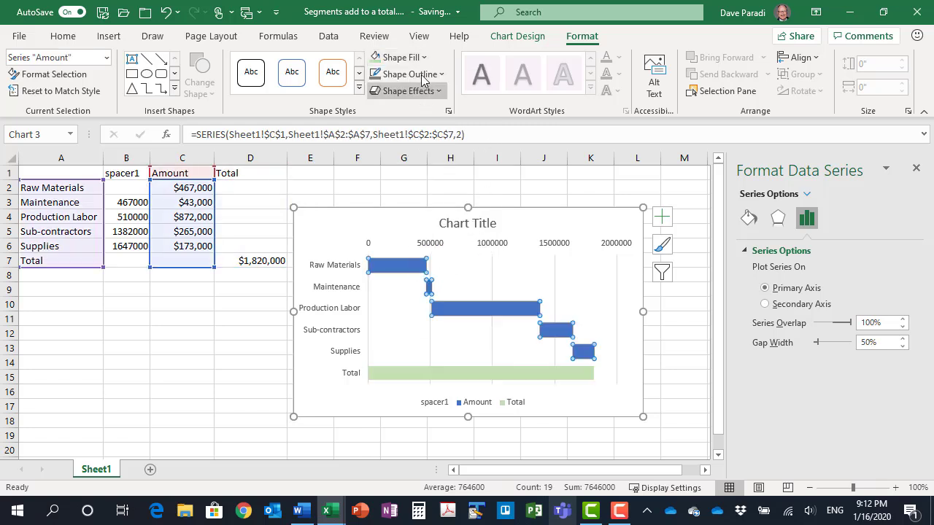
{"action": "left_click", "coordinate": [420, 62]}
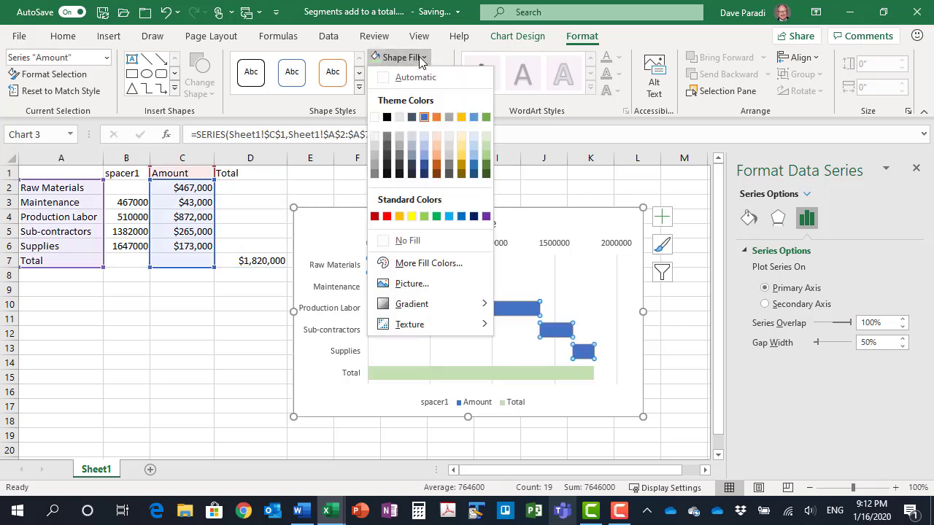
{"action": "left_click", "coordinate": [424, 146]}
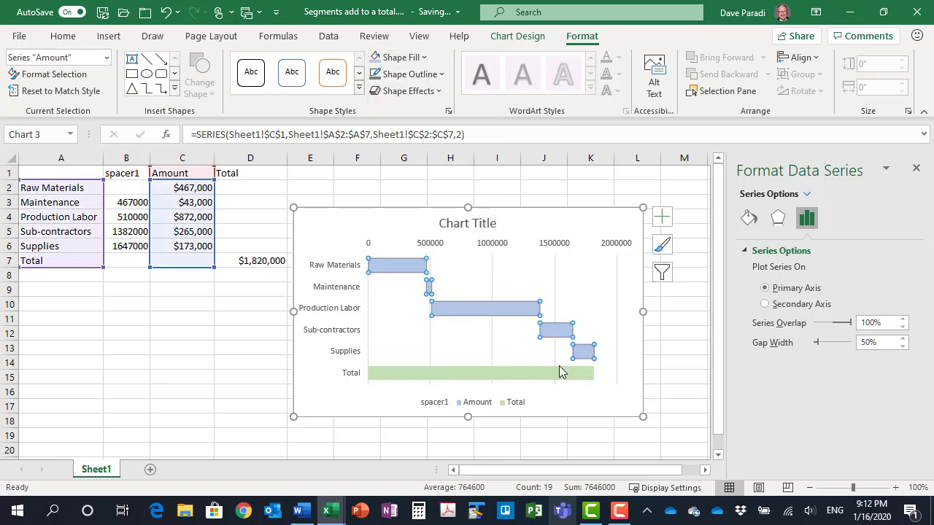
Remove the legend from the stacked bar chart
{"action": "mouse_move", "coordinate": [541, 373]}
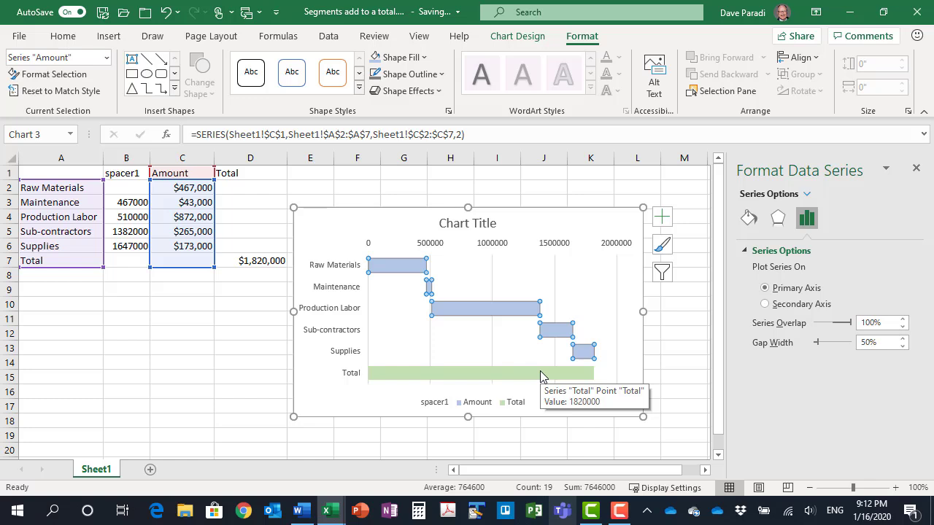
{"action": "left_click", "coordinate": [661, 216]}
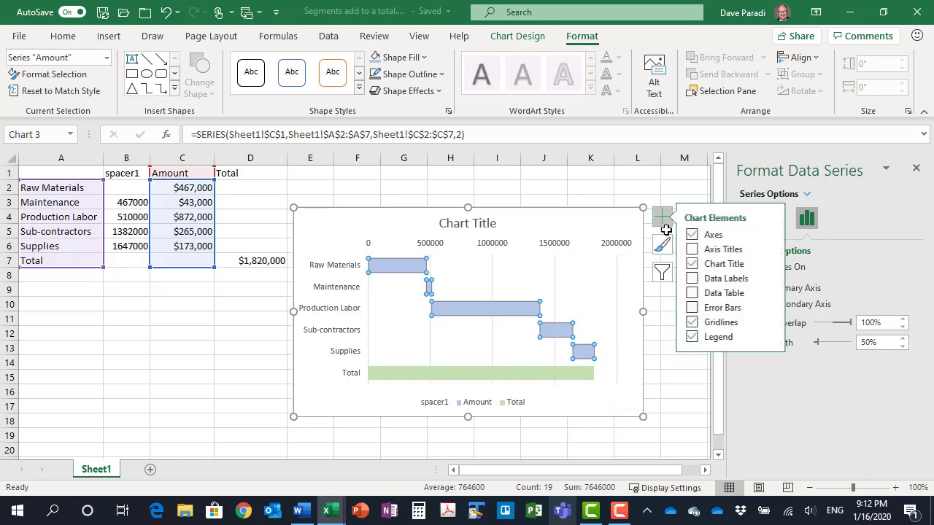
{"action": "left_click", "coordinate": [698, 338]}
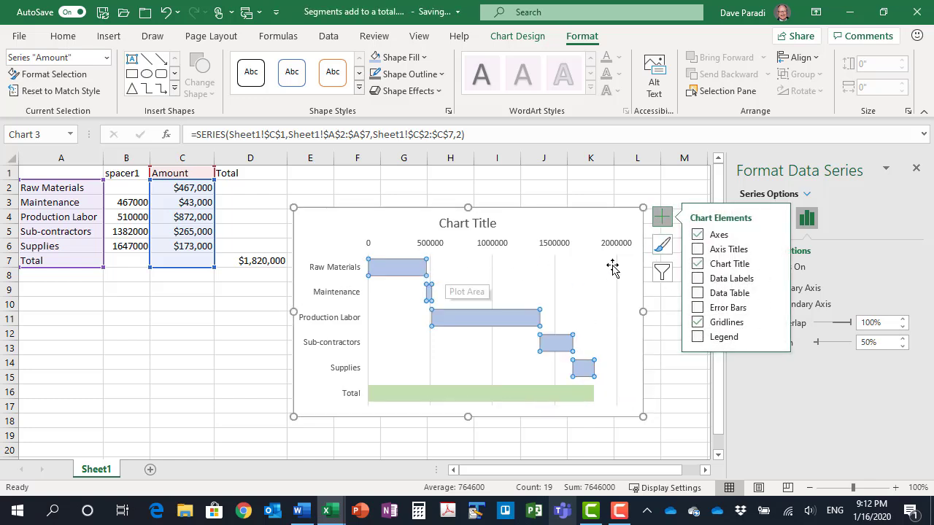
Add data labels to the Amount bars at Inside Base and to the Total bar at Inside End
{"action": "left_click", "coordinate": [774, 278]}
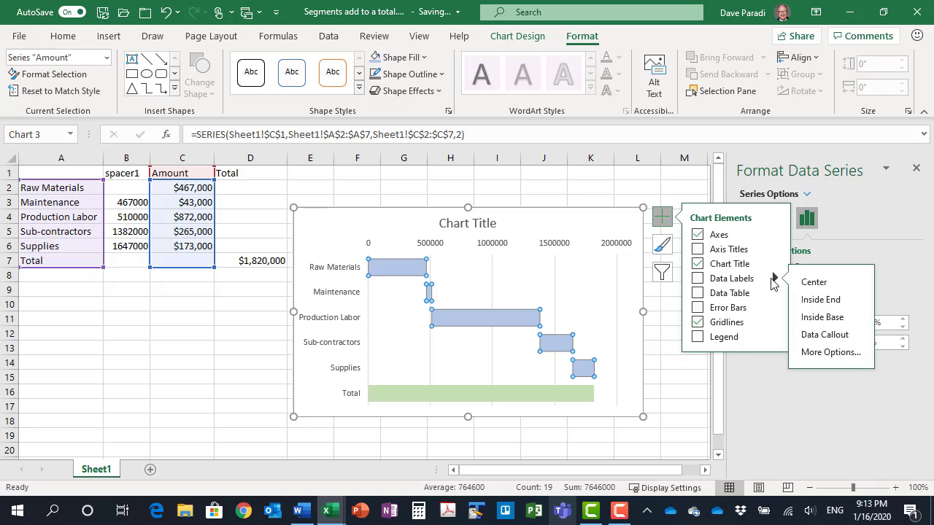
{"action": "left_click", "coordinate": [829, 318]}
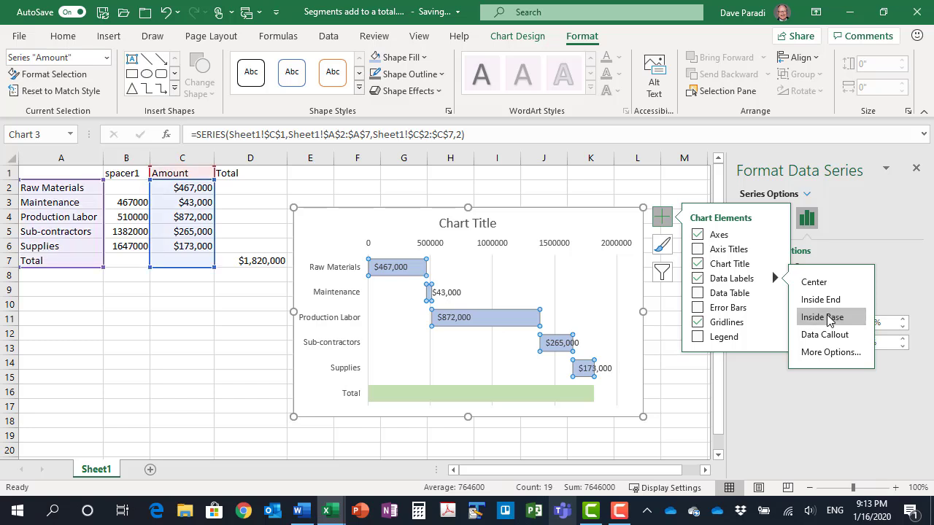
{"action": "left_click", "coordinate": [531, 396]}
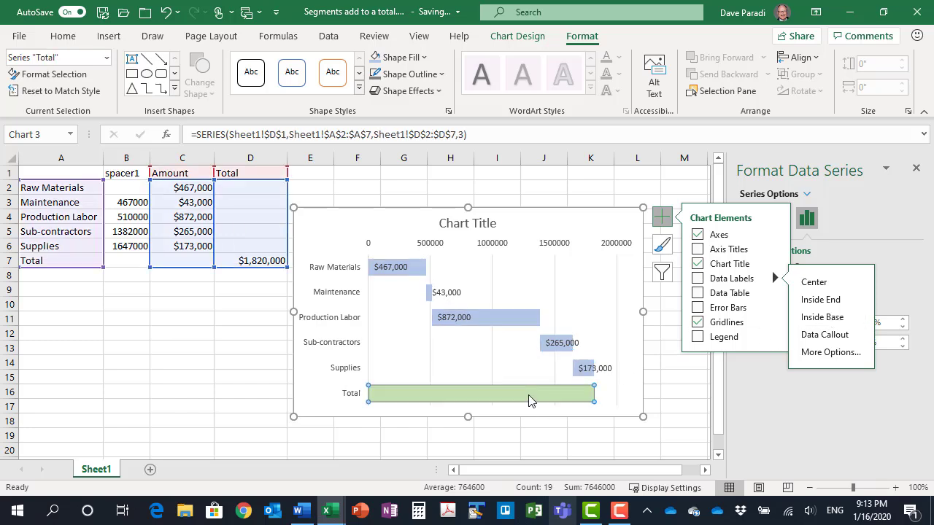
{"action": "left_click", "coordinate": [822, 300]}
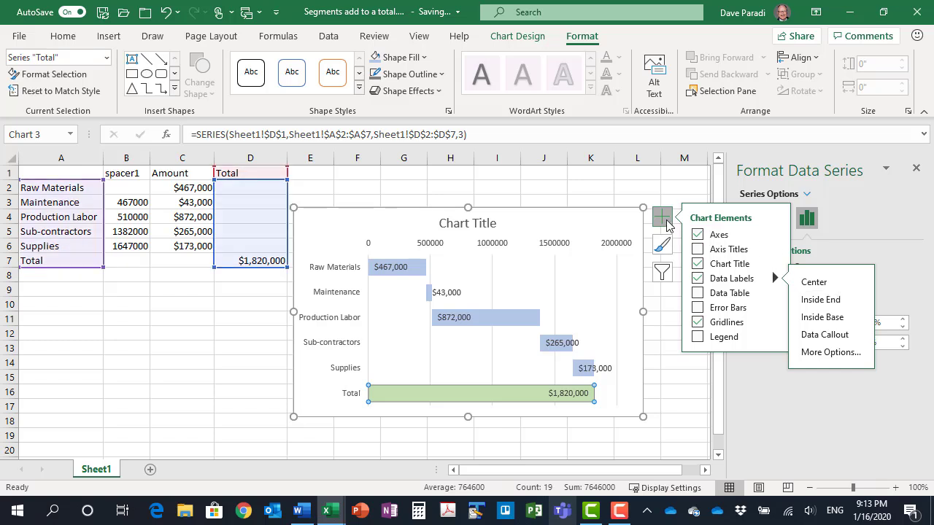
Remove the chart title, gridlines and primary horizontal axis from the stacked bar chart, and close the series formatting options
{"action": "left_click", "coordinate": [697, 263]}
{"action": "left_click", "coordinate": [697, 322]}
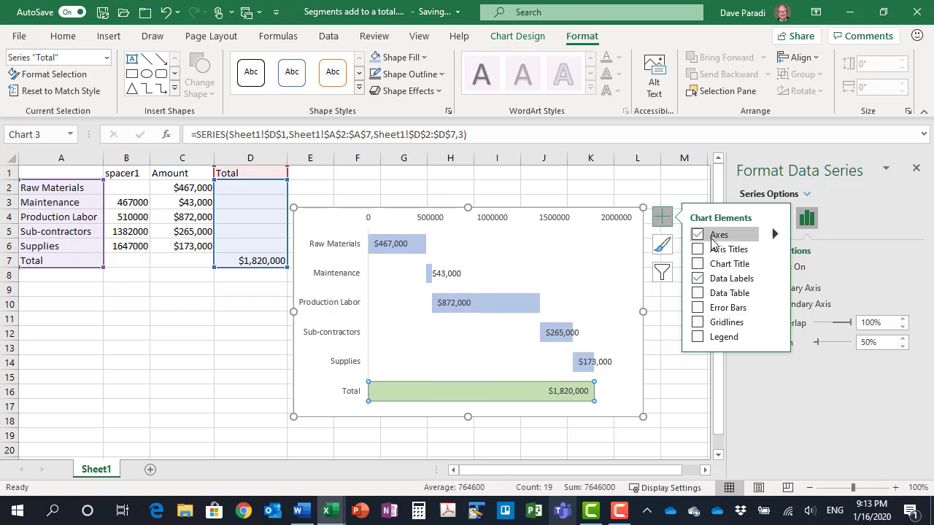
{"action": "left_click", "coordinate": [775, 233]}
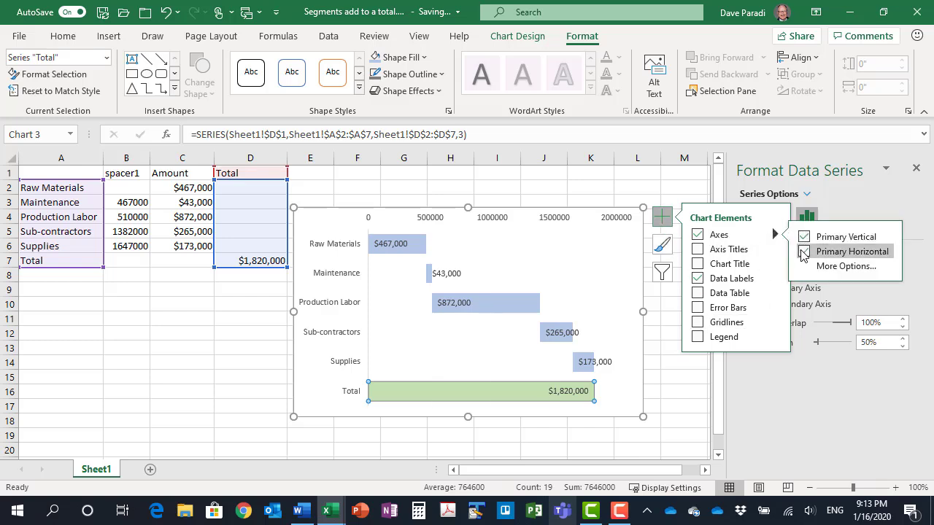
{"action": "left_click", "coordinate": [804, 251]}
{"action": "left_click", "coordinate": [662, 217]}
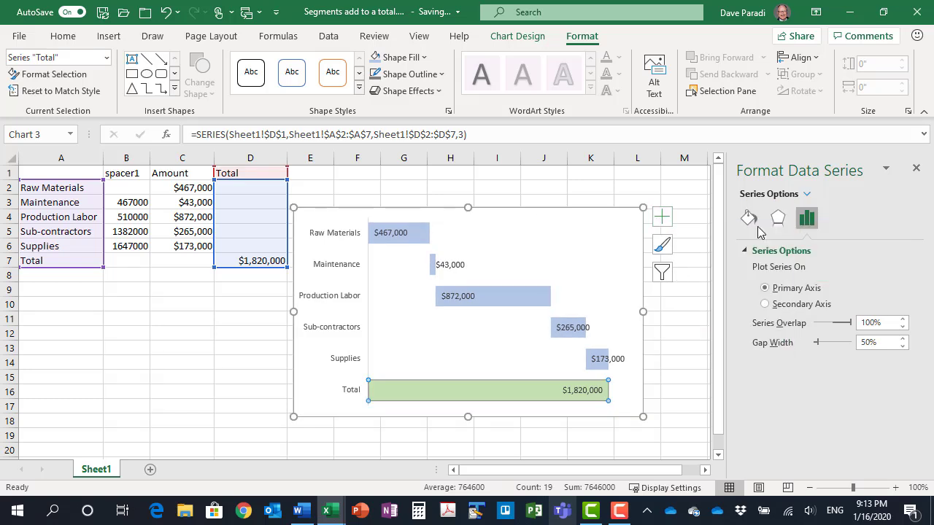
{"action": "left_click", "coordinate": [915, 168]}
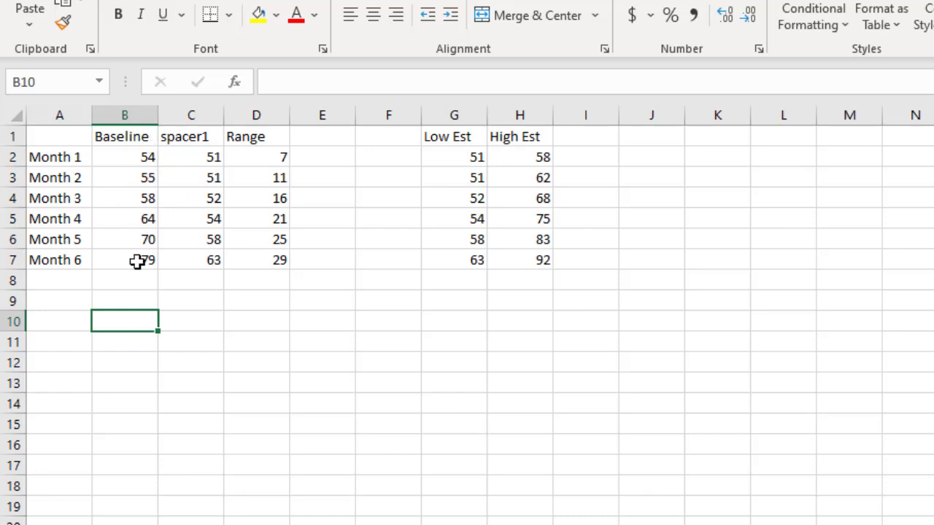
Inspect the Month 1 formulas in the spacer1 and Range columns
{"action": "left_click", "coordinate": [193, 139]}
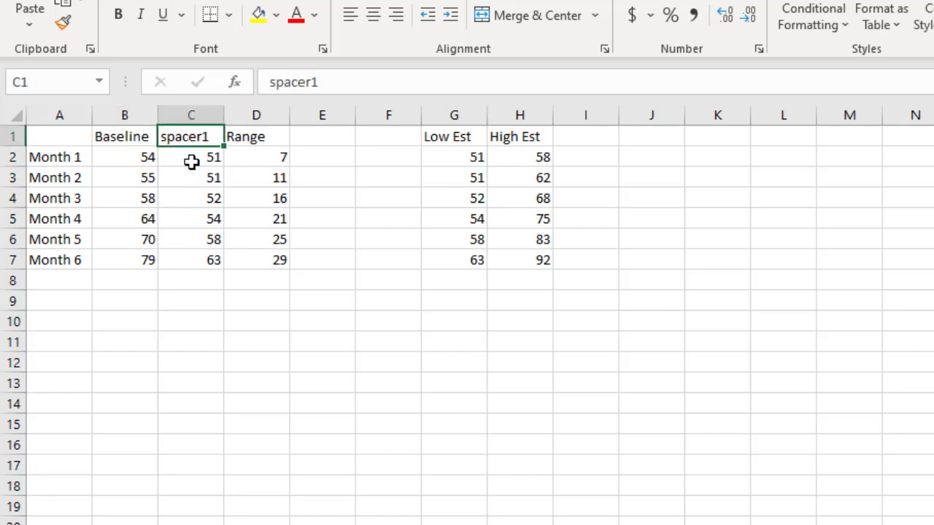
{"action": "left_click", "coordinate": [192, 161]}
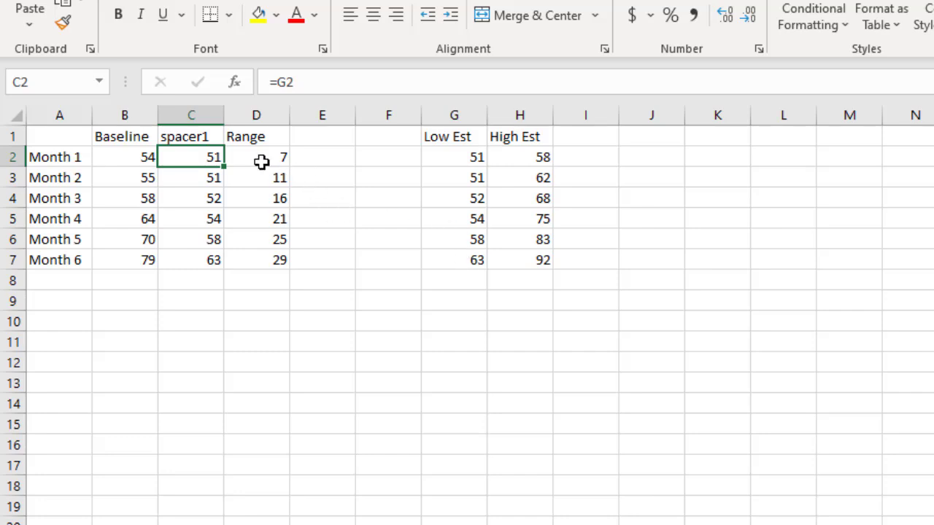
{"action": "left_click", "coordinate": [260, 157]}
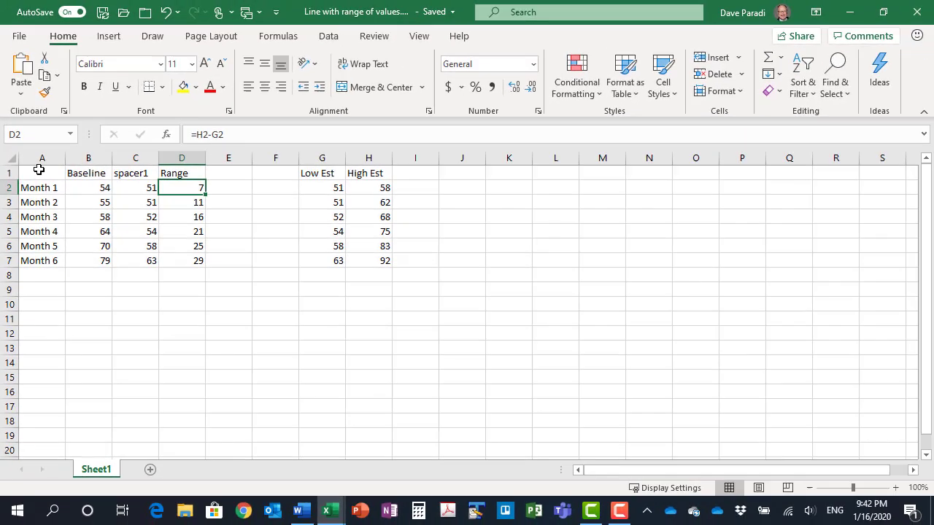
Insert a 2-D line chart from the month, Baseline, spacer1 and Range data in A1:D7
{"action": "left_click", "coordinate": [55, 134]}
{"action": "left_click_drag", "start_coordinate": [39, 173], "coordinate": [182, 259]}
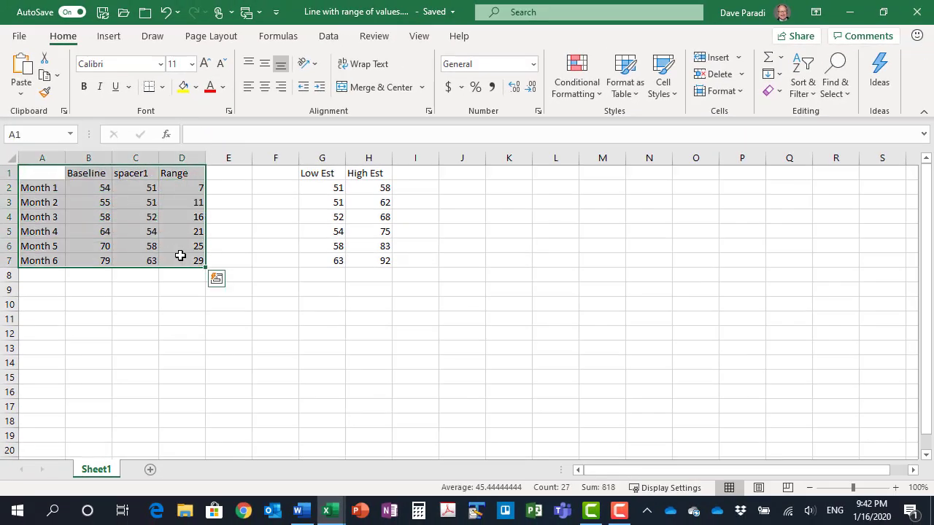
{"action": "left_click", "coordinate": [106, 39]}
{"action": "left_click", "coordinate": [390, 74]}
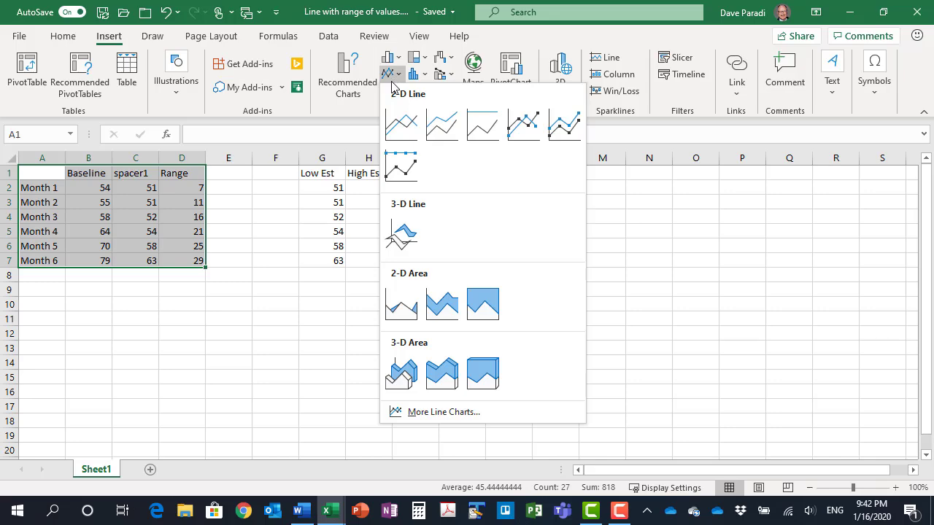
{"action": "left_click", "coordinate": [401, 124]}
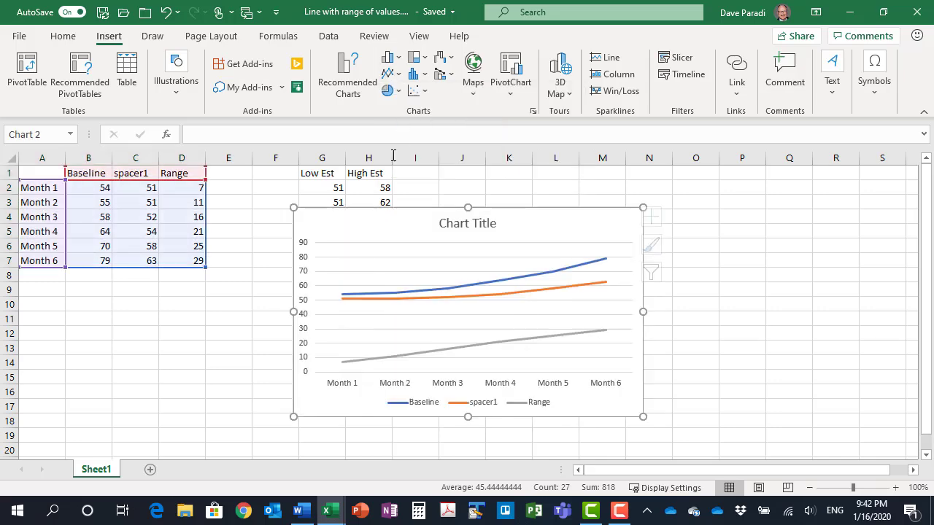
Change the spacer1 and Range series to Stacked Area, keeping Baseline as a line
{"action": "right_click", "coordinate": [476, 297]}
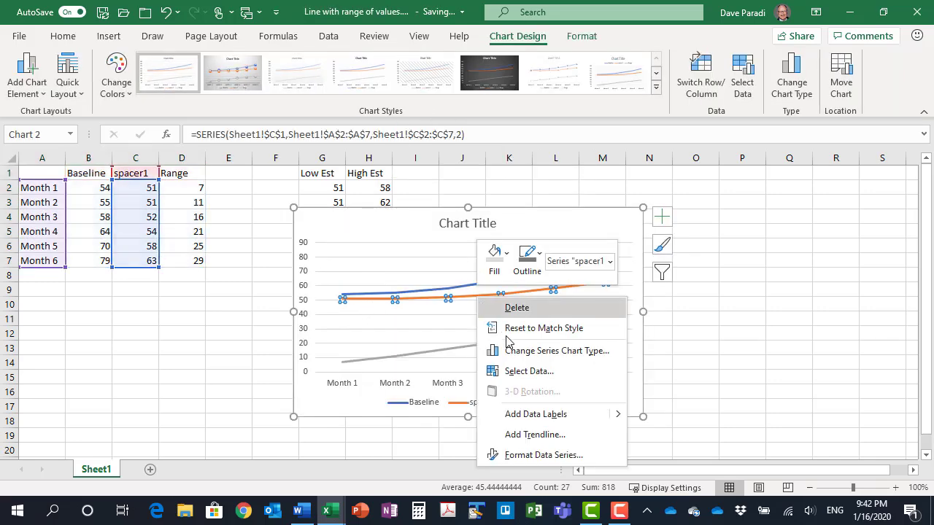
{"action": "left_click", "coordinate": [532, 352]}
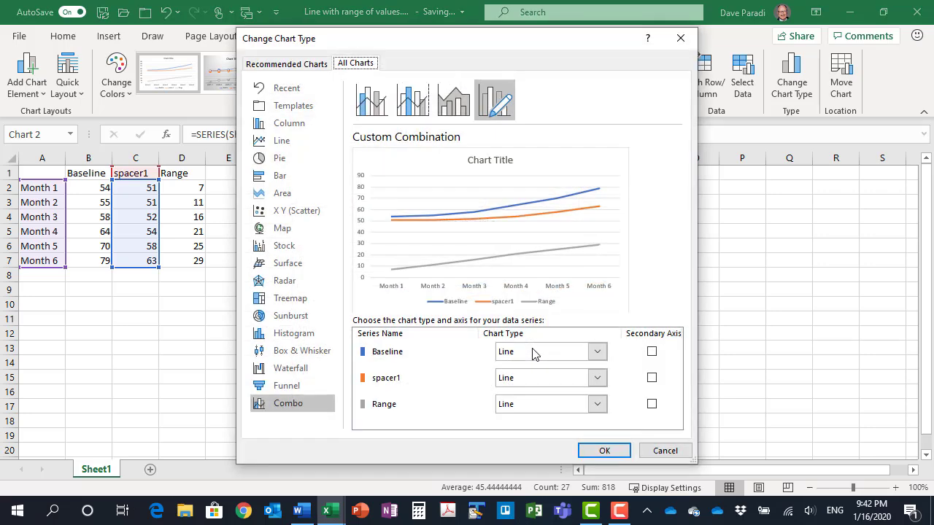
{"action": "left_click", "coordinate": [596, 378]}
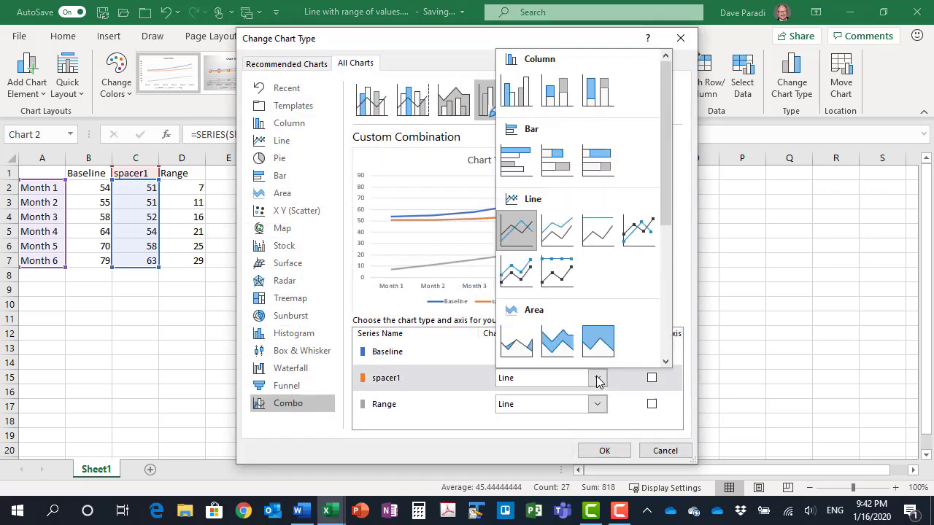
{"action": "left_click", "coordinate": [558, 343]}
{"action": "left_click", "coordinate": [598, 406]}
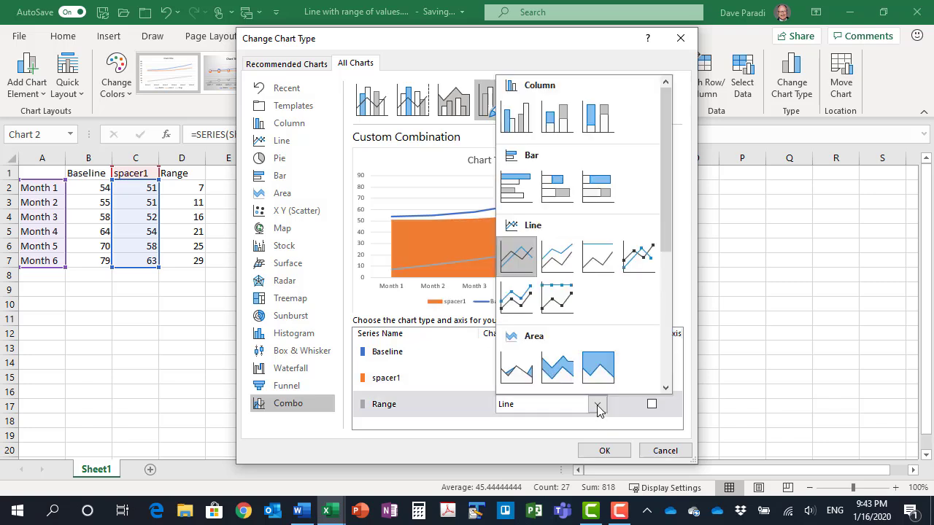
{"action": "left_click", "coordinate": [560, 371]}
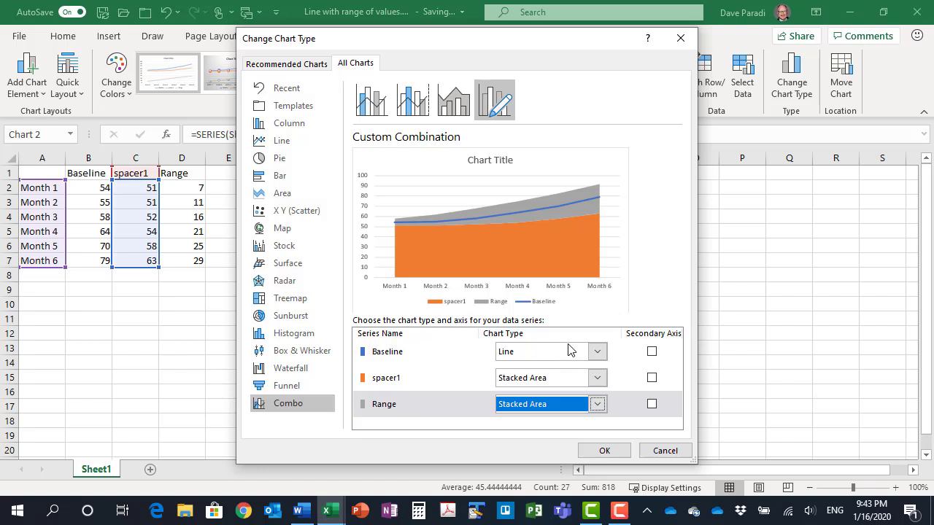
{"action": "mouse_move", "coordinate": [618, 510]}
{"action": "left_click", "coordinate": [602, 450]}
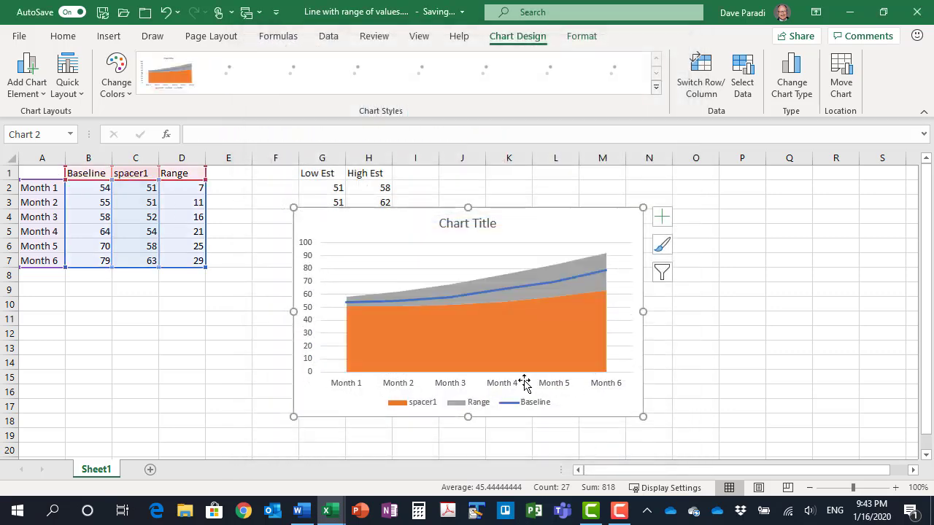
Set the spacer1 area to No Fill so only the range band and Baseline line show
{"action": "left_click", "coordinate": [481, 328]}
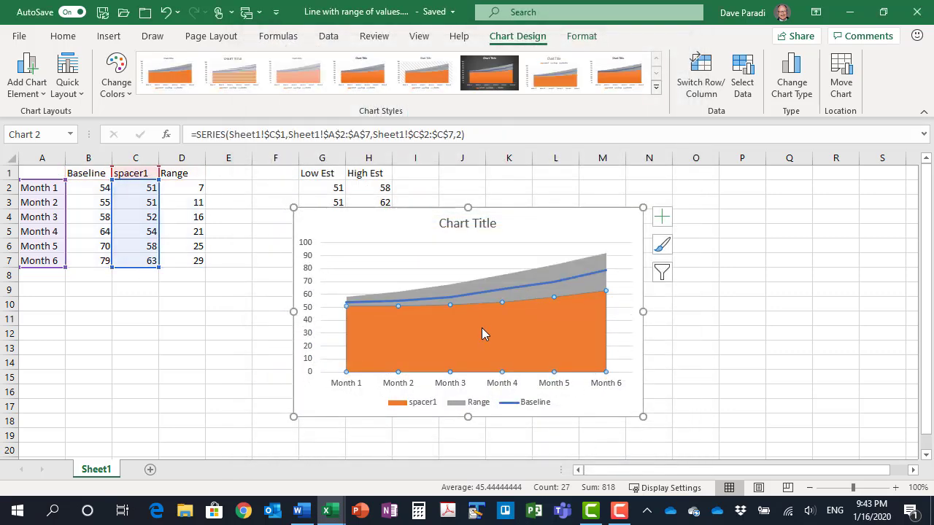
{"action": "left_click", "coordinate": [581, 36]}
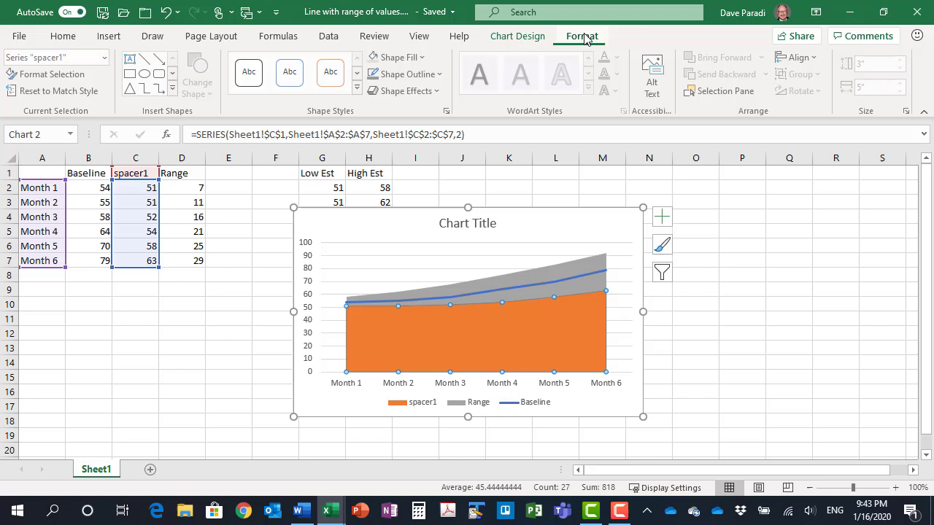
{"action": "left_click", "coordinate": [422, 57]}
{"action": "left_click", "coordinate": [408, 296]}
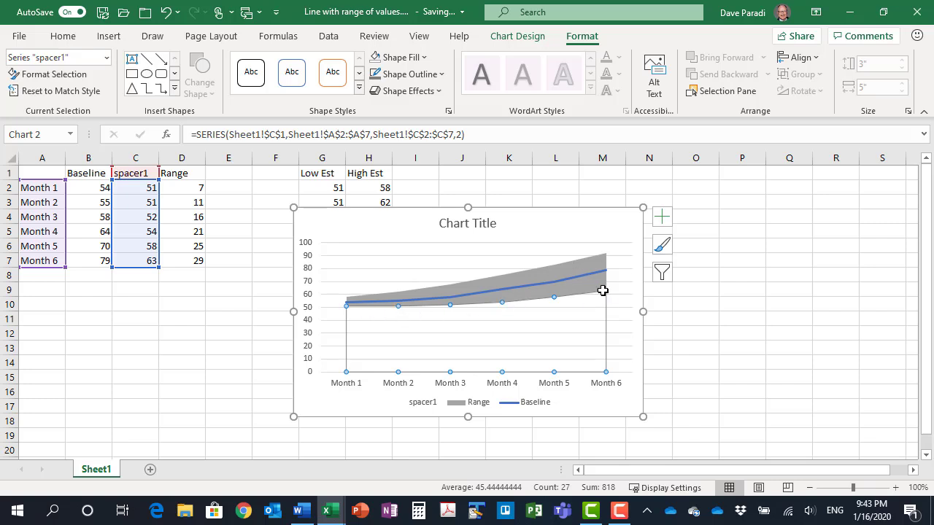
{"action": "left_click", "coordinate": [603, 223]}
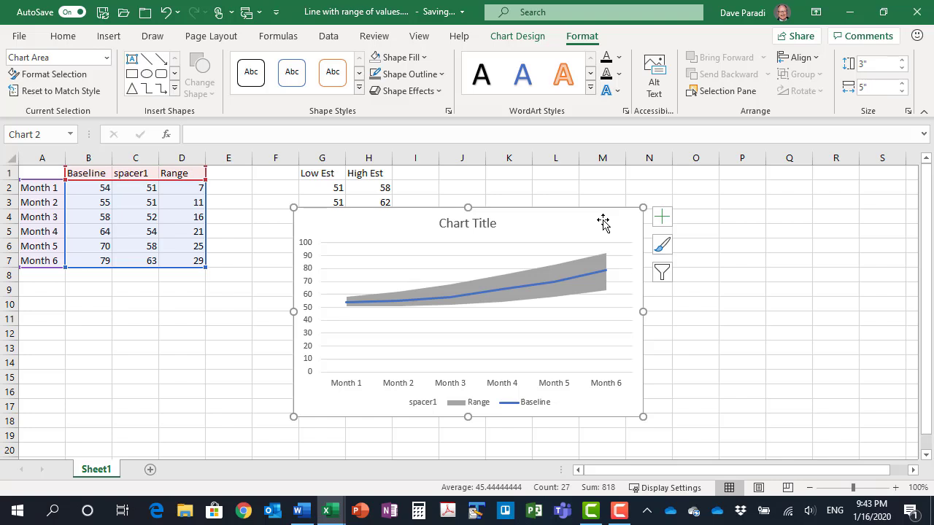
Fill the Range area with a light tint of the gray theme color
{"action": "left_click", "coordinate": [565, 271]}
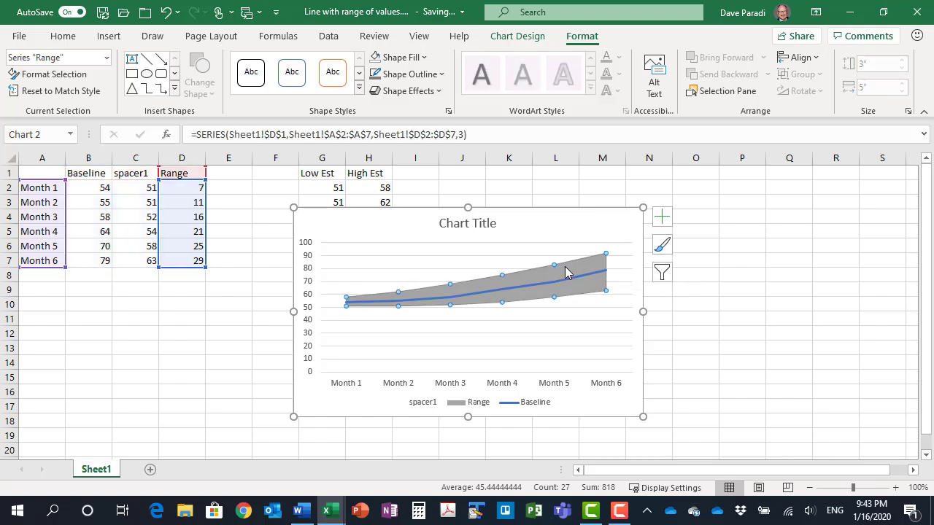
{"action": "left_click", "coordinate": [422, 57]}
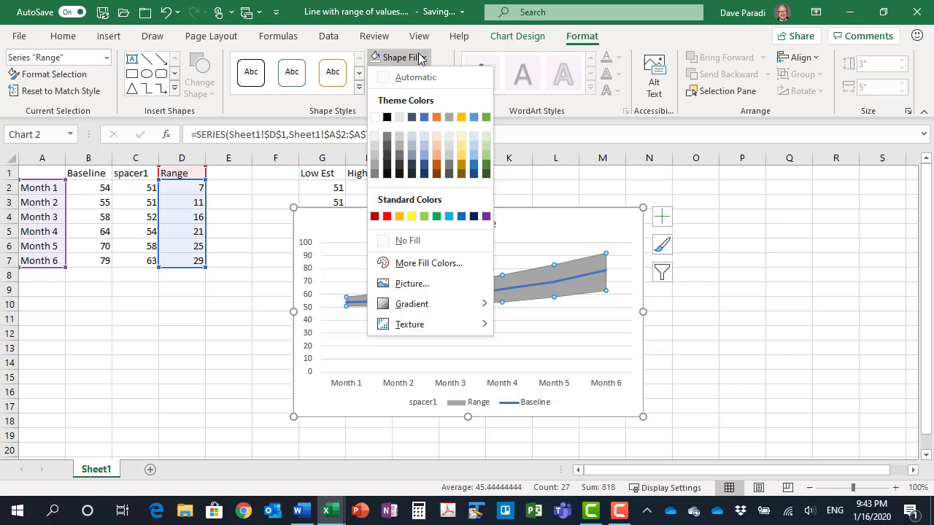
{"action": "left_click", "coordinate": [449, 142]}
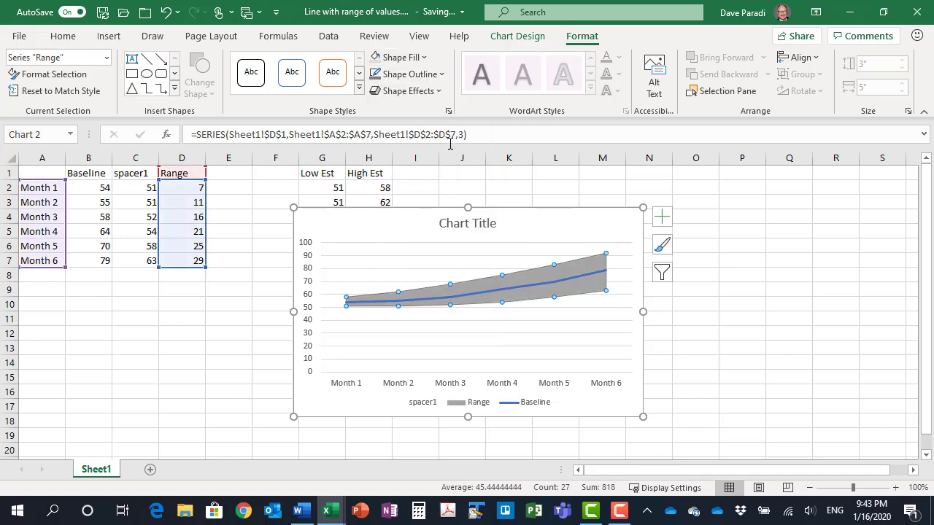
{"action": "left_click", "coordinate": [588, 216]}
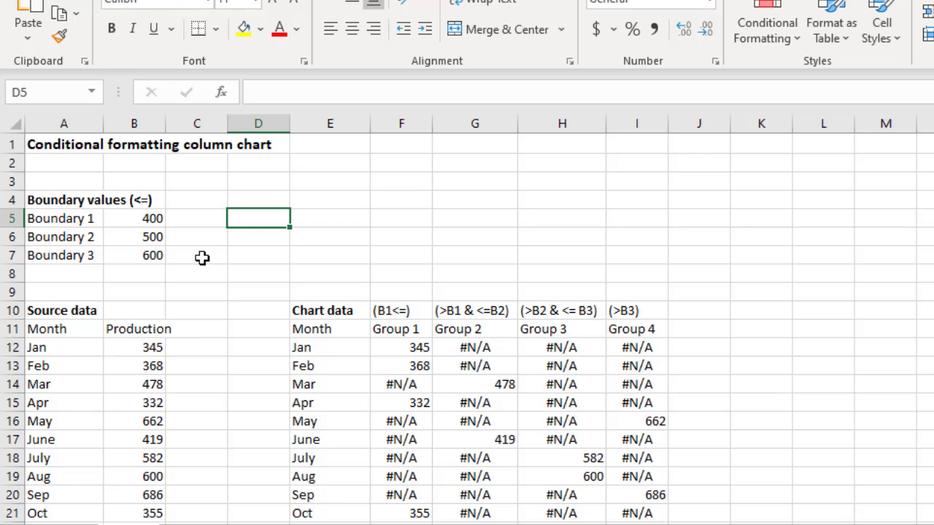
Examine the chart data formulas that sort production values into Groups 1, 2 and 3 by the boundary values
{"action": "scroll", "coordinate": [219, 223], "scroll_direction": "down", "scroll_amount": 2}
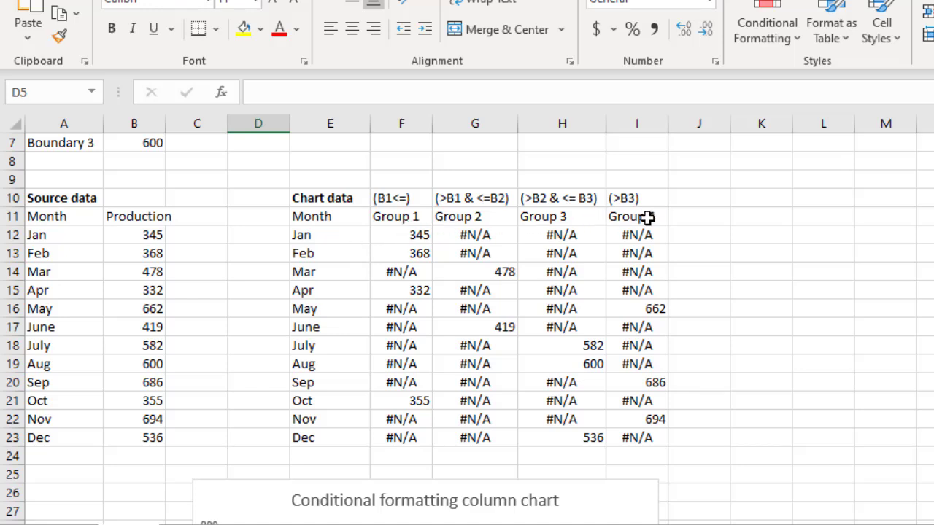
{"action": "left_click", "coordinate": [393, 239]}
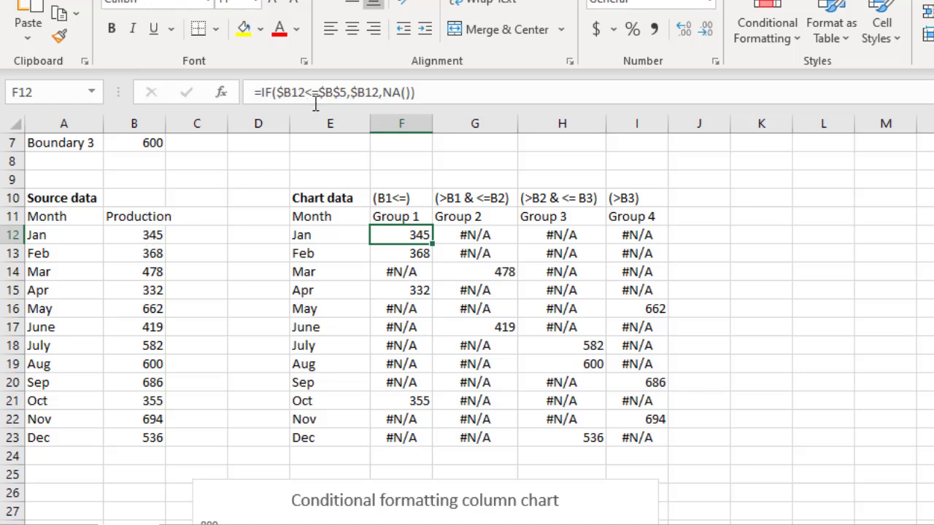
{"action": "scroll", "coordinate": [219, 201], "scroll_direction": "up", "scroll_amount": 1}
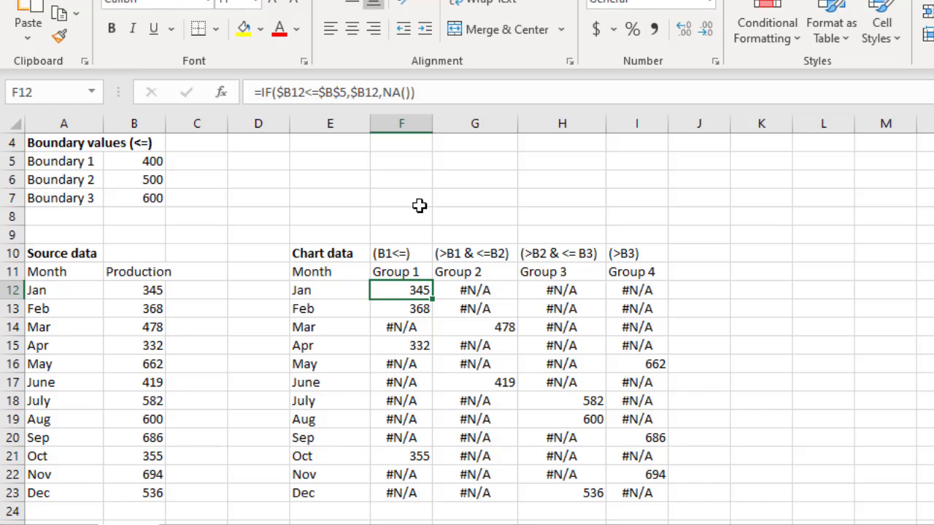
{"action": "left_click", "coordinate": [467, 290]}
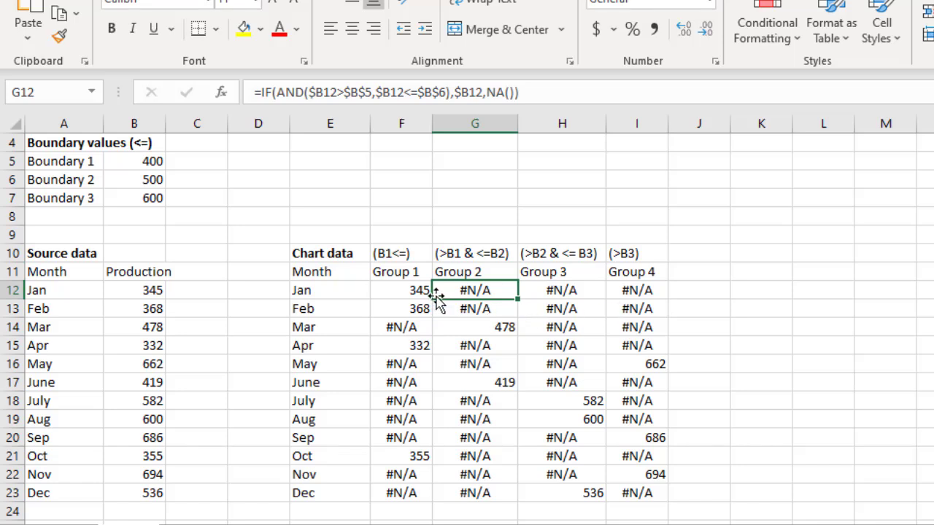
{"action": "left_click", "coordinate": [469, 329]}
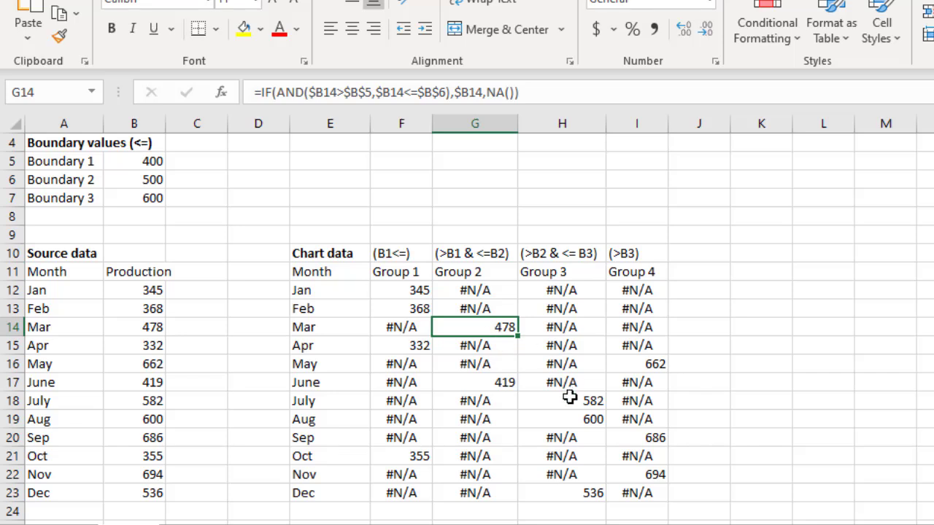
{"action": "left_click", "coordinate": [533, 423]}
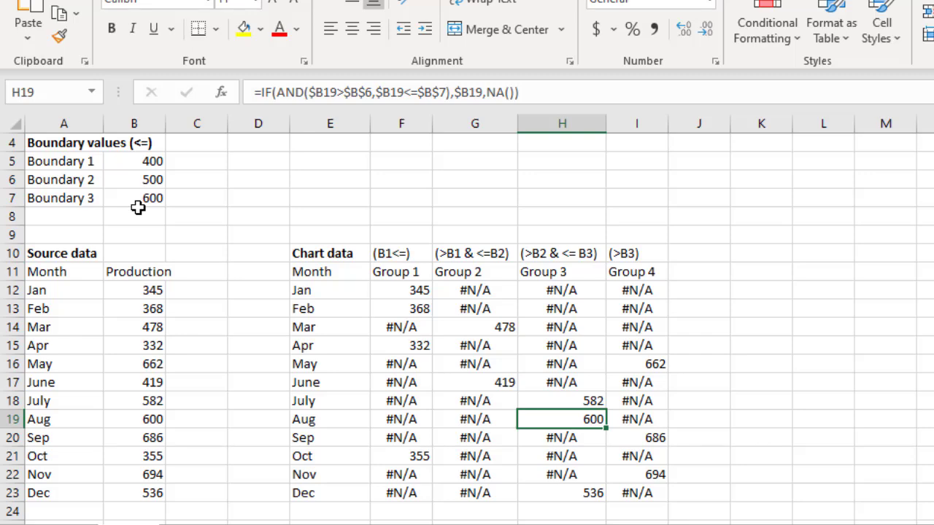
Open the series options for the green Group 4 columns in the conditional formatting column chart to check overlap and gap width
{"action": "scroll", "coordinate": [234, 306], "scroll_direction": "down", "scroll_amount": 4}
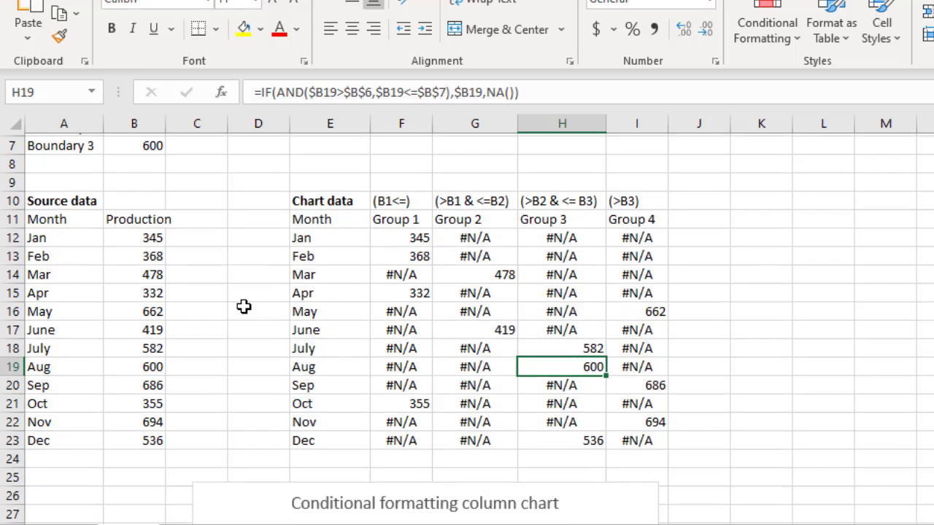
{"action": "scroll", "coordinate": [255, 268], "scroll_direction": "down", "scroll_amount": 4}
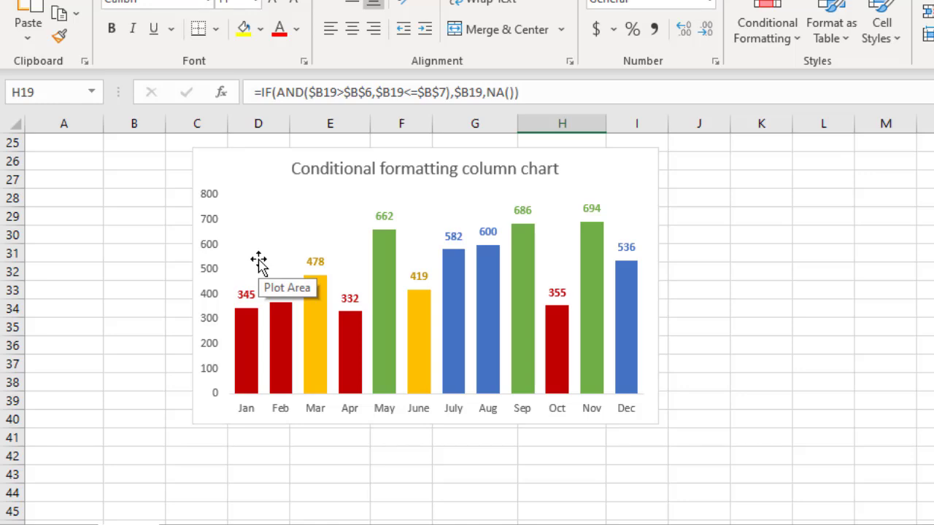
{"action": "mouse_move", "coordinate": [586, 341]}
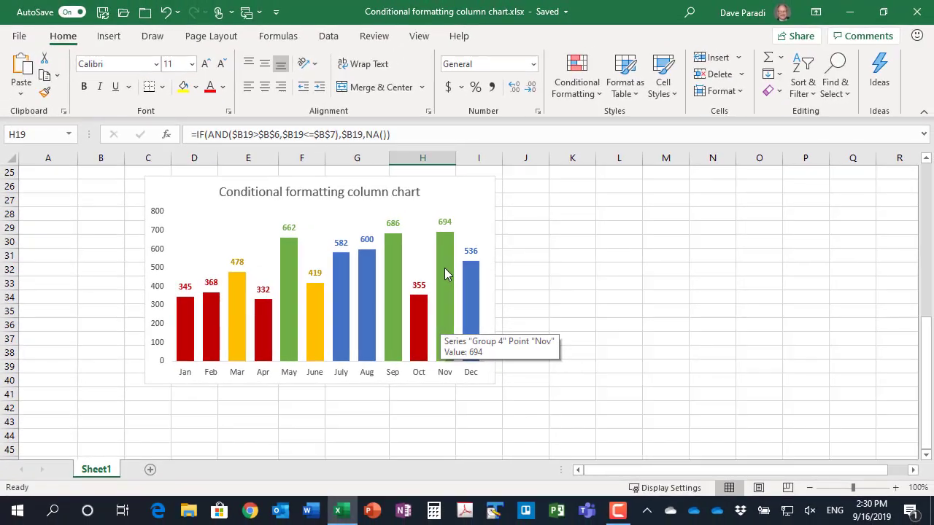
{"action": "left_click", "coordinate": [591, 324]}
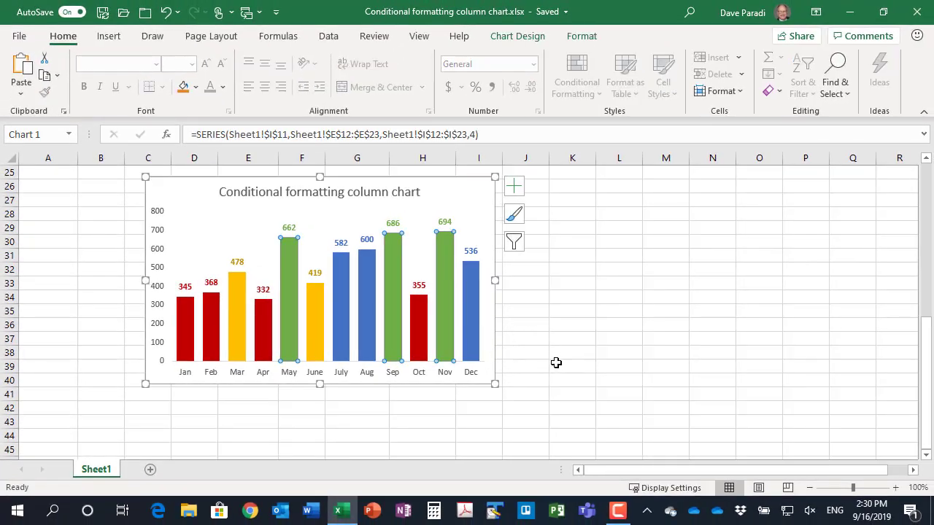
{"action": "key", "text": "ctrl+1"}
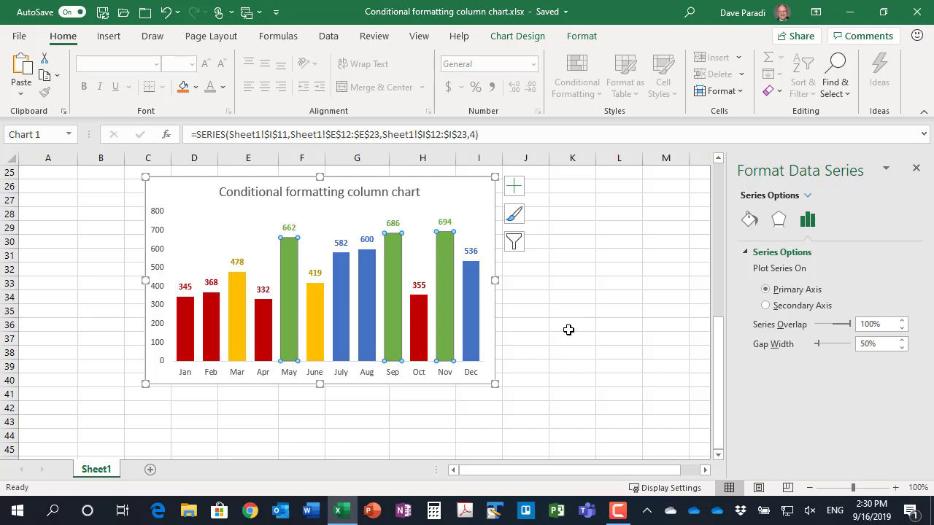
Check the group colors of the chart columns and set the August production value in the source data to 601
{"action": "mouse_move", "coordinate": [264, 325]}
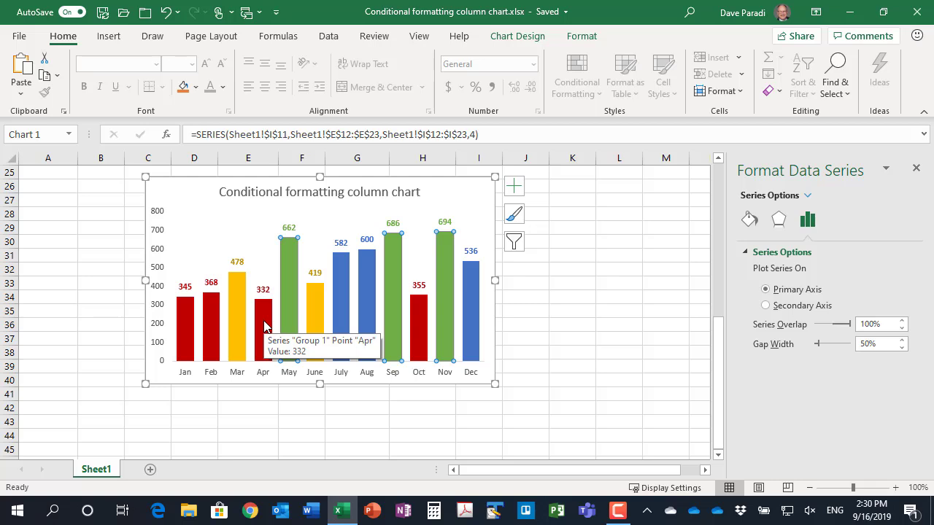
{"action": "mouse_move", "coordinate": [239, 287]}
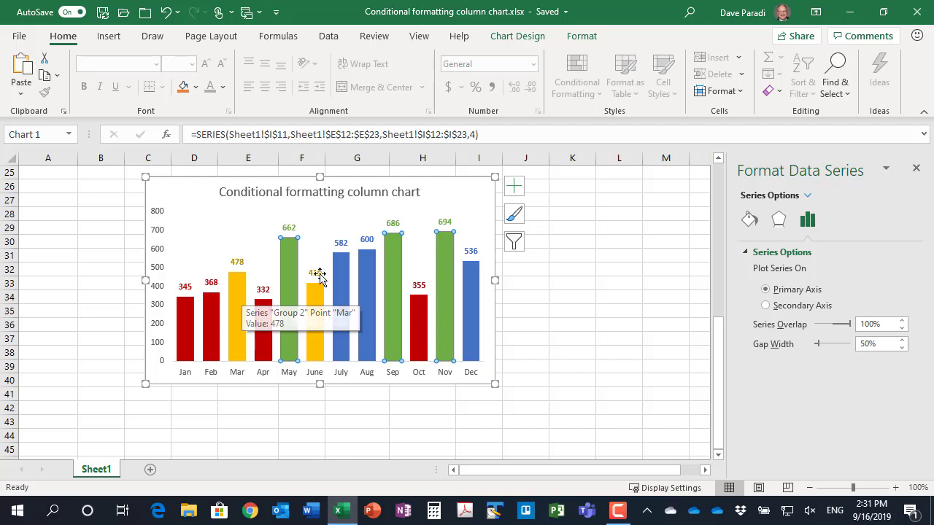
{"action": "mouse_move", "coordinate": [342, 274]}
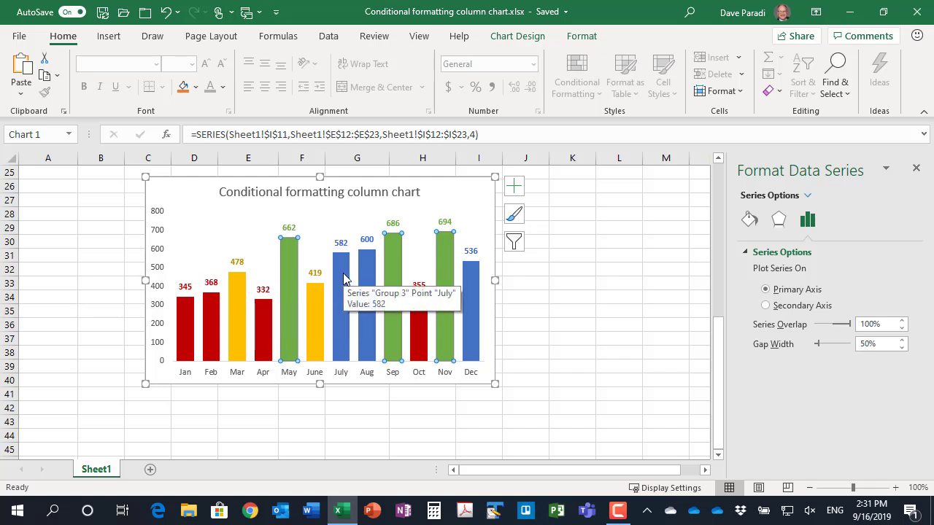
{"action": "mouse_move", "coordinate": [394, 262]}
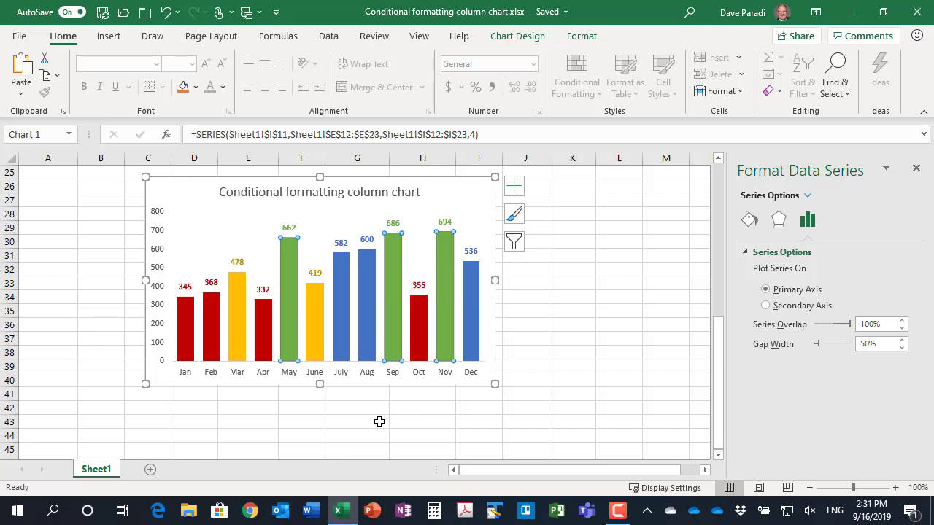
{"action": "scroll", "coordinate": [574, 272], "scroll_direction": "up", "scroll_amount": 2}
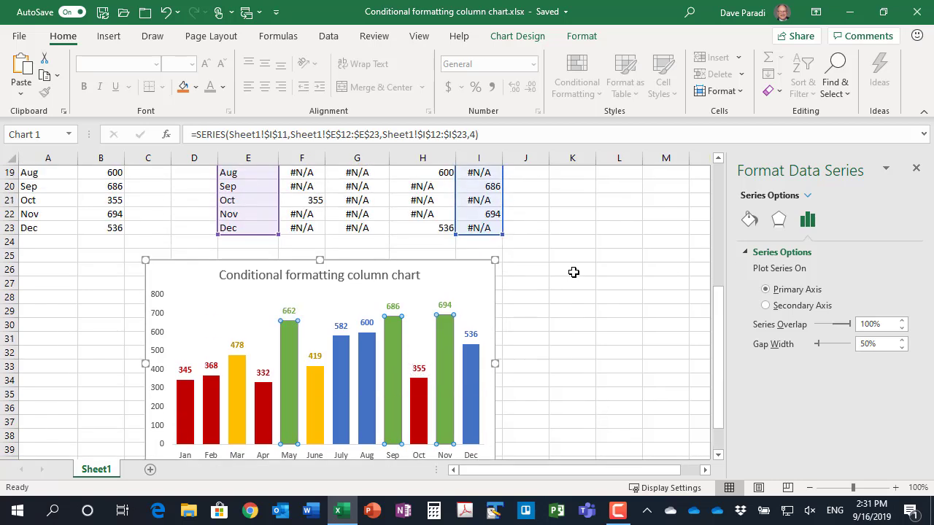
{"action": "scroll", "coordinate": [574, 272], "scroll_direction": "up", "scroll_amount": 1}
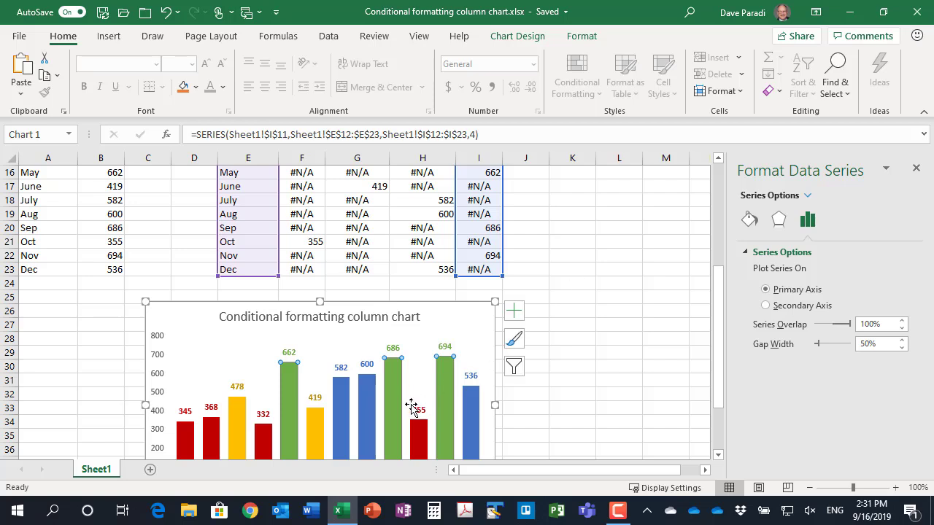
{"action": "left_click", "coordinate": [107, 214]}
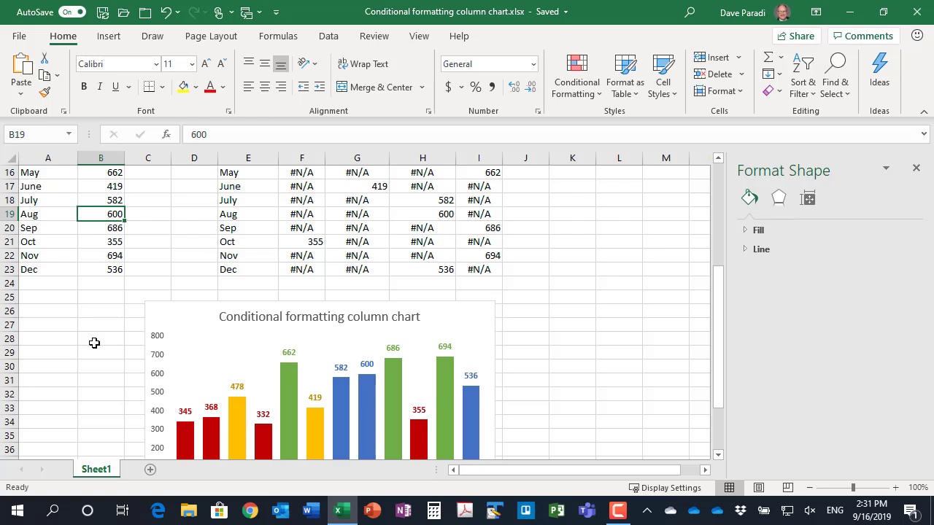
{"action": "type", "text": "60"}
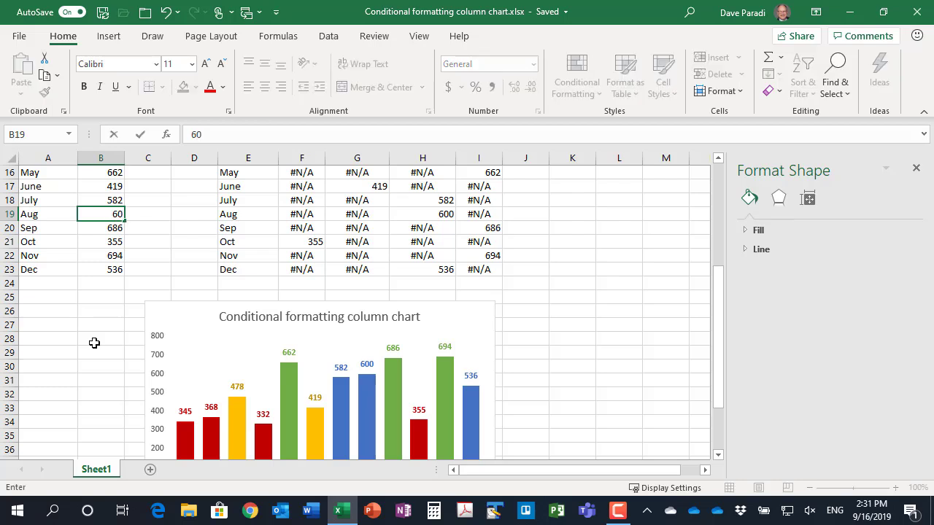
{"action": "type", "text": "1"}
{"action": "key", "text": "Return"}
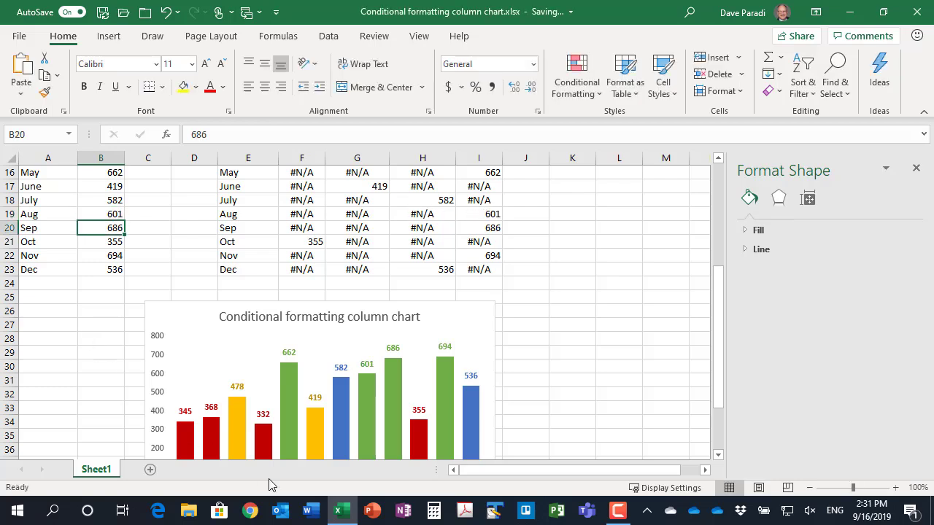
{"action": "mouse_move", "coordinate": [367, 394]}
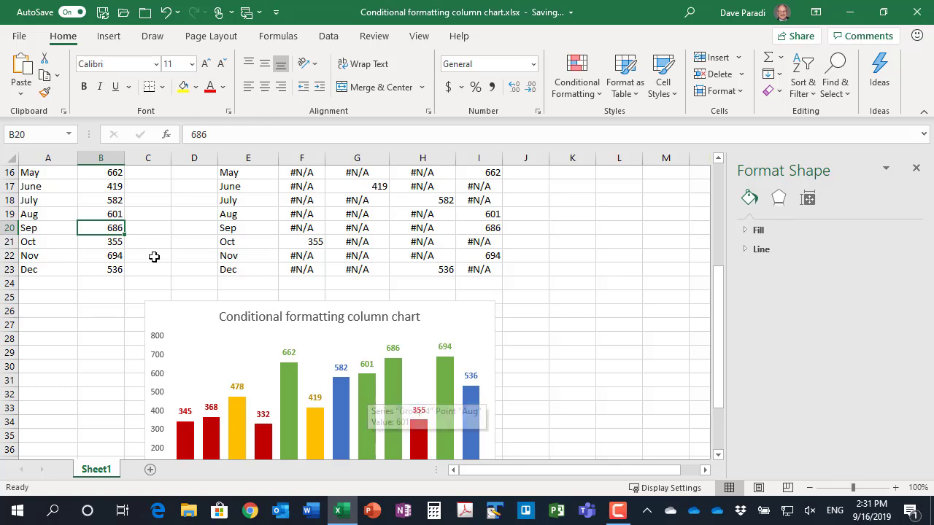
Set the Boundary 3 value to 550 and check the column colors in the chart
{"action": "scroll", "coordinate": [163, 246], "scroll_direction": "up", "scroll_amount": 3}
{"action": "scroll", "coordinate": [165, 246], "scroll_direction": "up", "scroll_amount": 1}
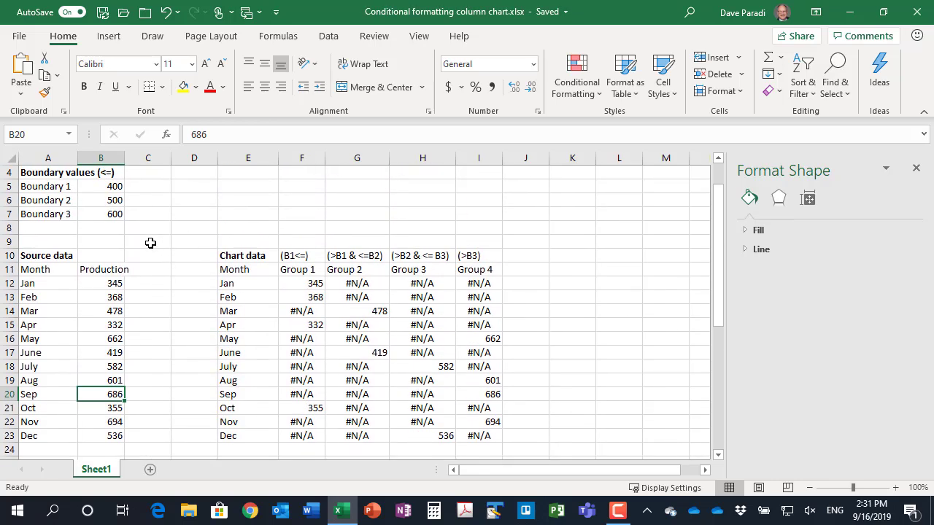
{"action": "left_click", "coordinate": [104, 213]}
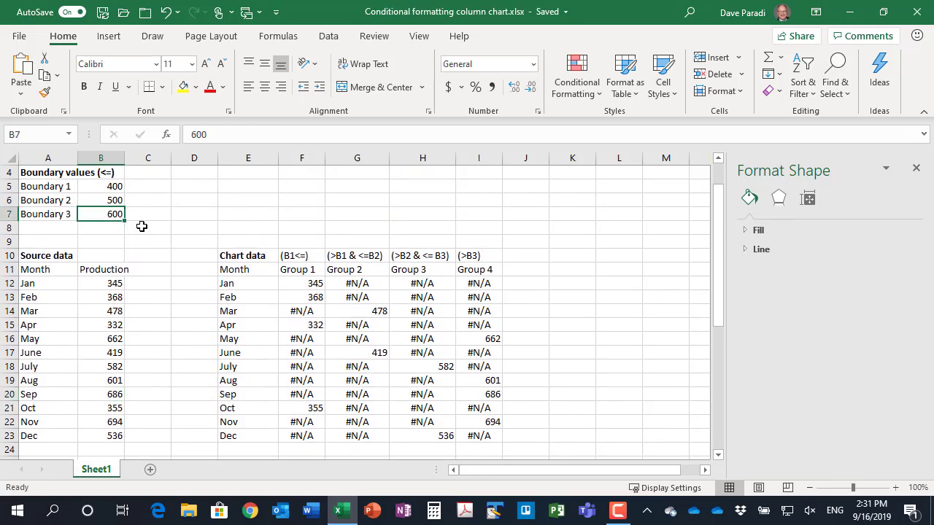
{"action": "type", "text": "550"}
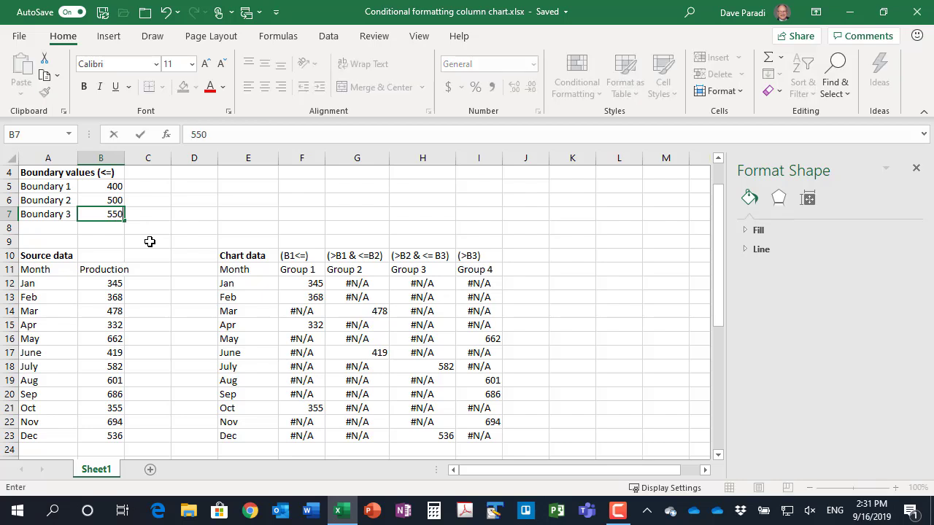
{"action": "key", "text": "Return"}
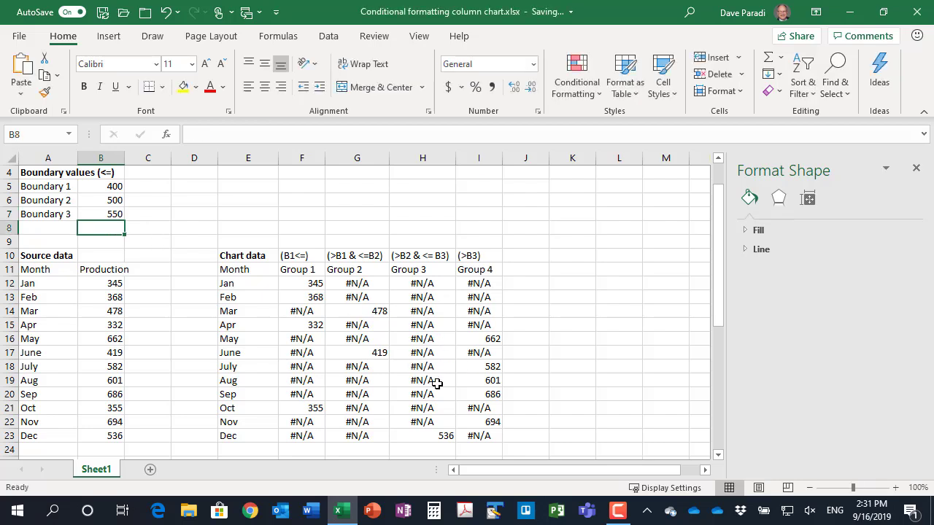
{"action": "scroll", "coordinate": [243, 381], "scroll_direction": "down", "scroll_amount": 5}
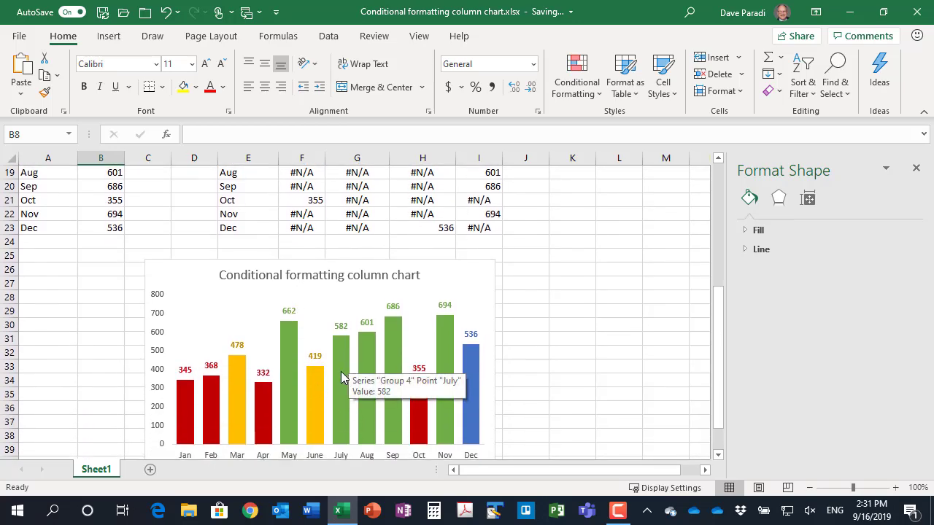
Set the Boundary 3 value back to 600 and return to the chart
{"action": "scroll", "coordinate": [340, 368], "scroll_direction": "up", "scroll_amount": 5}
{"action": "scroll", "coordinate": [340, 364], "scroll_direction": "up", "scroll_amount": 1}
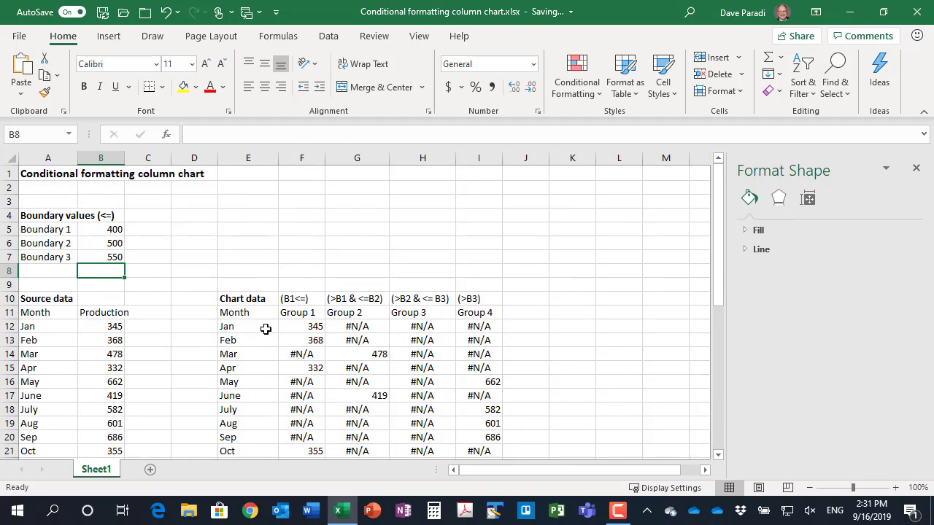
{"action": "left_click", "coordinate": [115, 257]}
{"action": "type", "text": "600"}
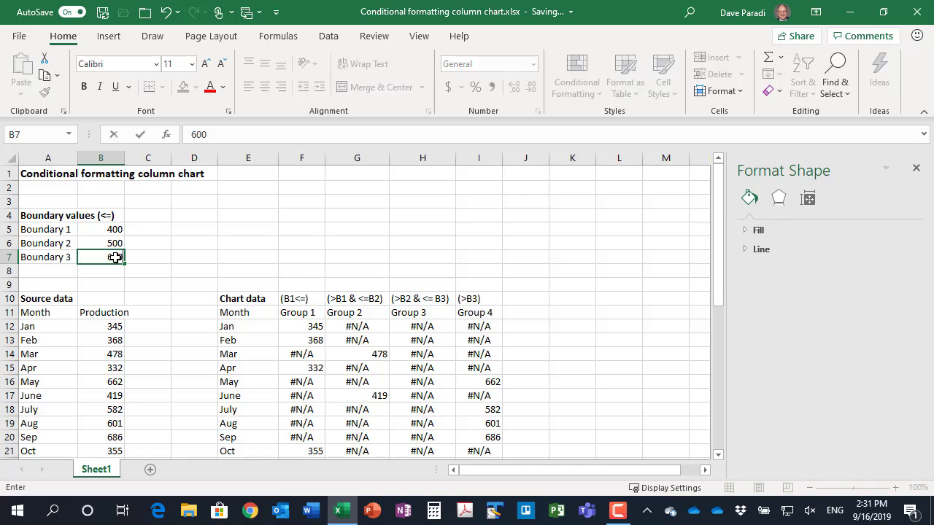
{"action": "key", "text": "Return"}
{"action": "scroll", "coordinate": [382, 299], "scroll_direction": "down", "scroll_amount": 3}
{"action": "scroll", "coordinate": [382, 299], "scroll_direction": "down", "scroll_amount": 4}
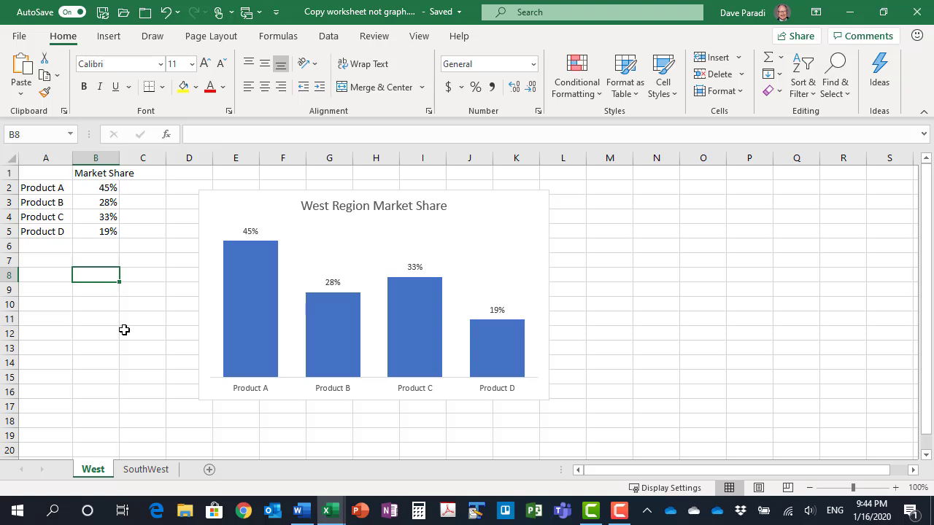
Paste a copy of the West Region Market Share chart from the West sheet onto the SouthWest sheet
{"action": "left_click", "coordinate": [484, 193]}
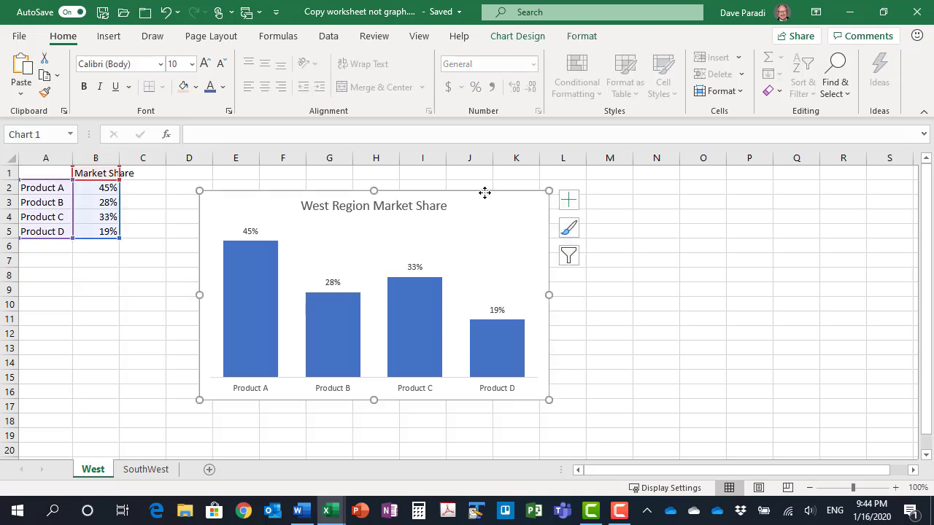
{"action": "left_click", "coordinate": [162, 472]}
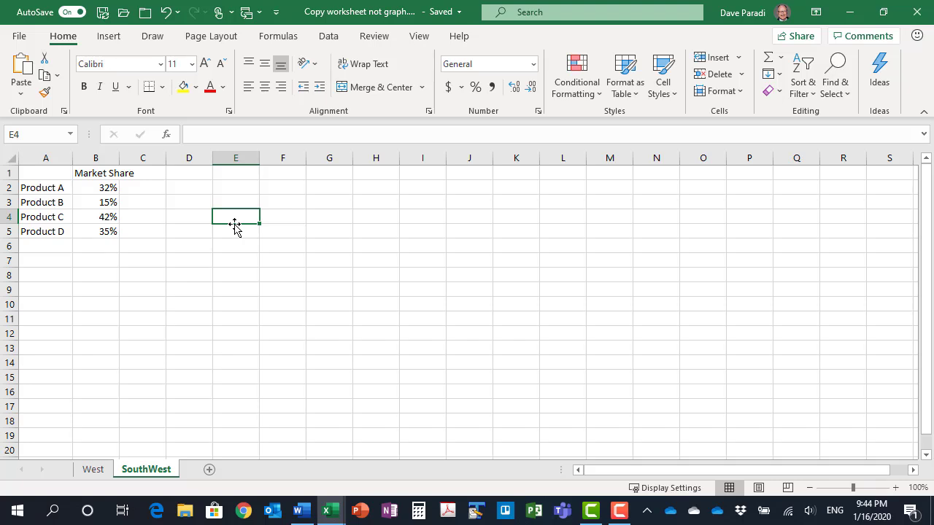
{"action": "key", "text": "ctrl+v"}
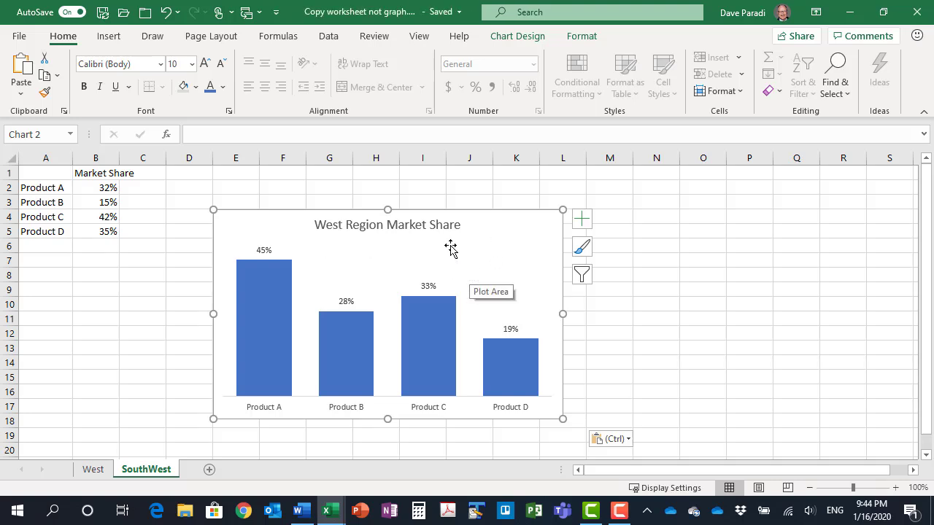
Open the data source selection of the pasted chart, and delete that chart from the SouthWest sheet
{"action": "left_click", "coordinate": [529, 38]}
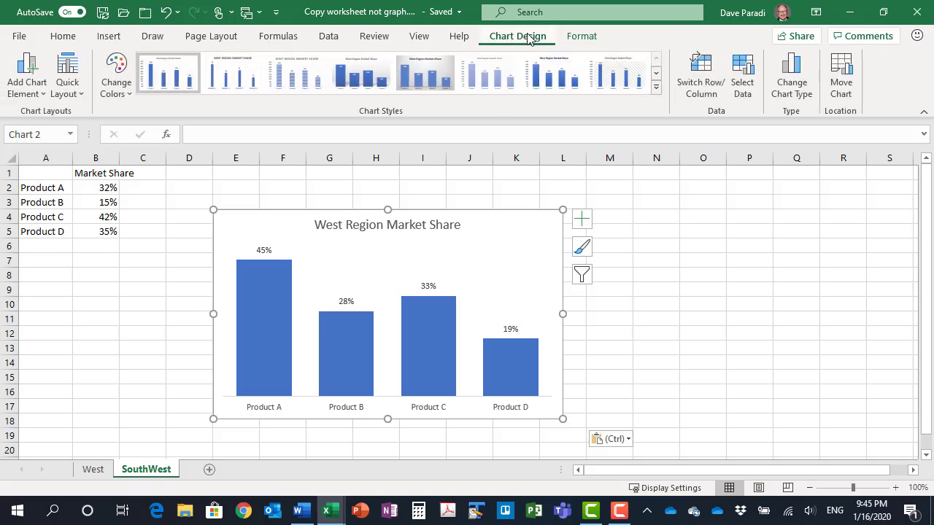
{"action": "left_click", "coordinate": [743, 84]}
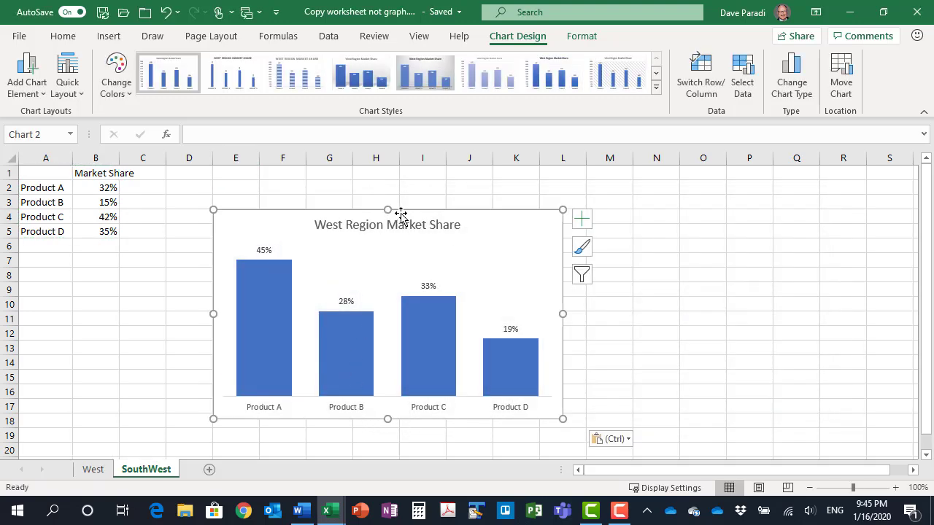
{"action": "key", "text": "Delete"}
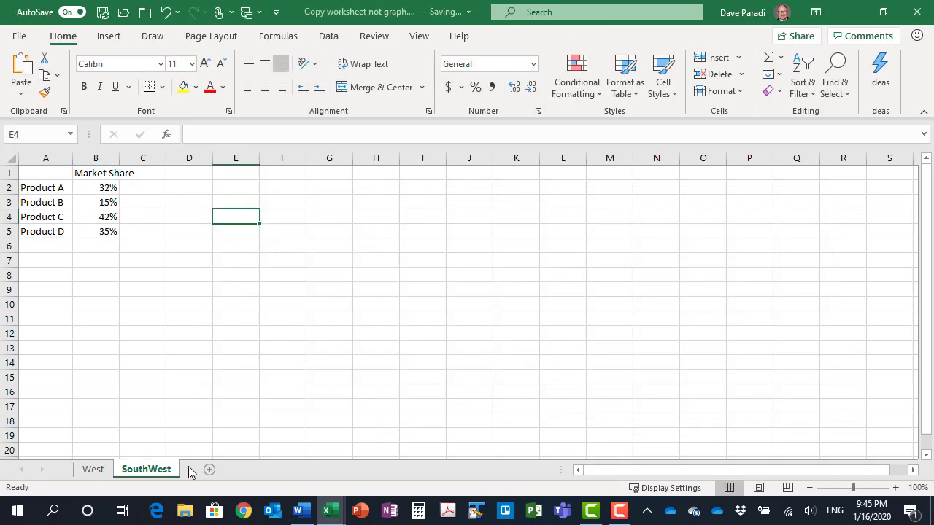
Create a copy of the entire West worksheet at the end of the same workbook
{"action": "left_click", "coordinate": [94, 470]}
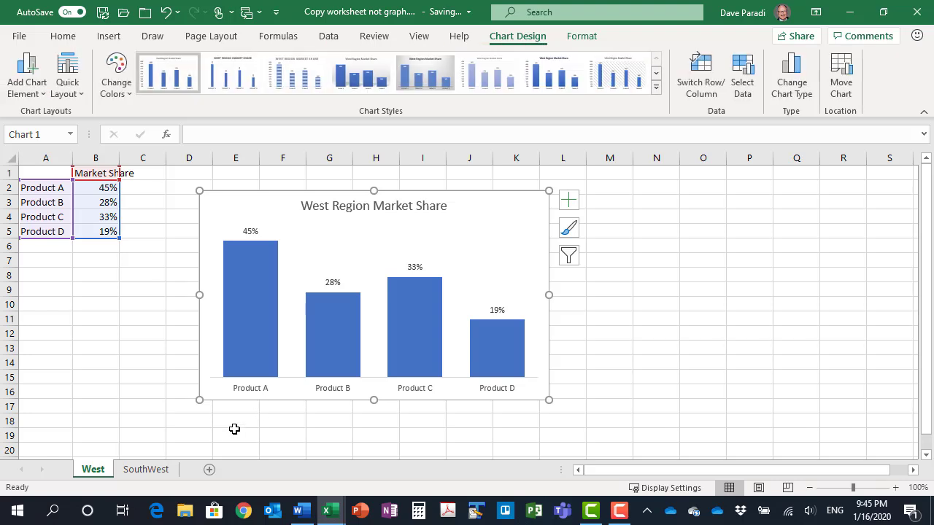
{"action": "right_click", "coordinate": [100, 470]}
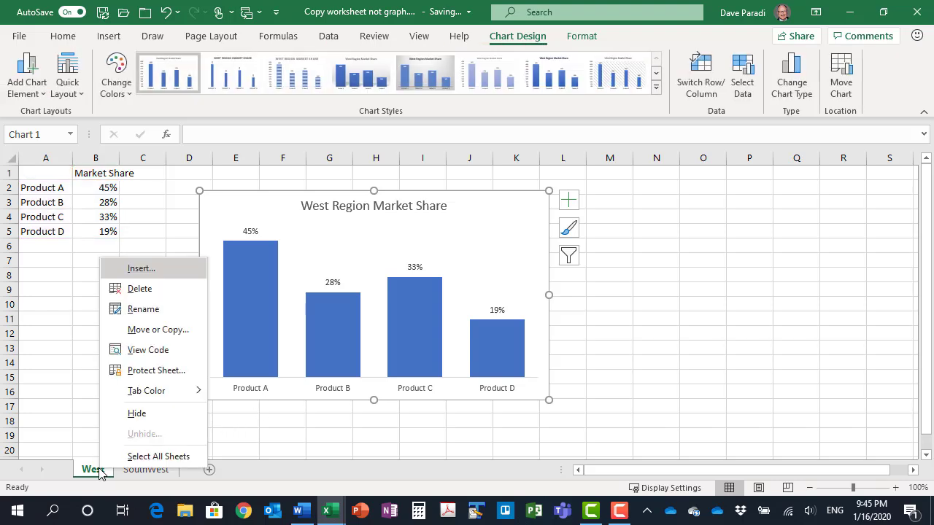
{"action": "left_click", "coordinate": [165, 331]}
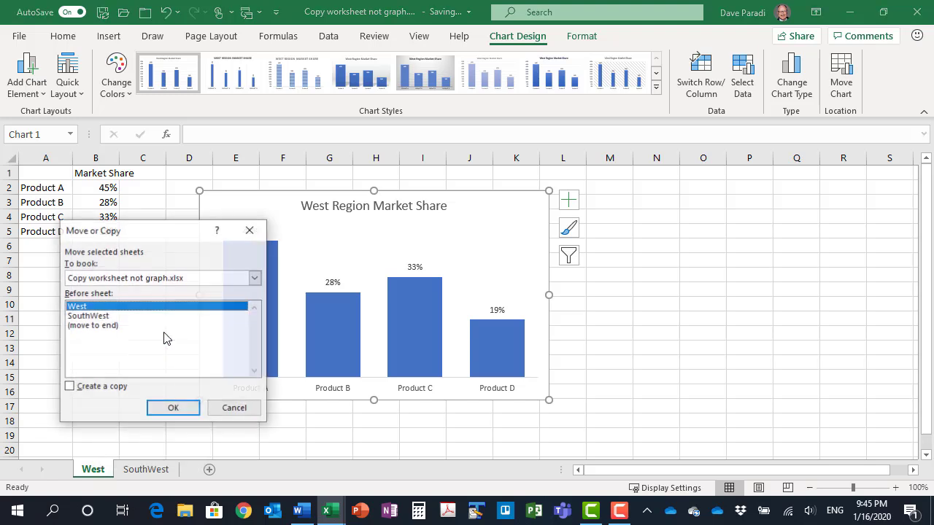
{"action": "left_click", "coordinate": [103, 328]}
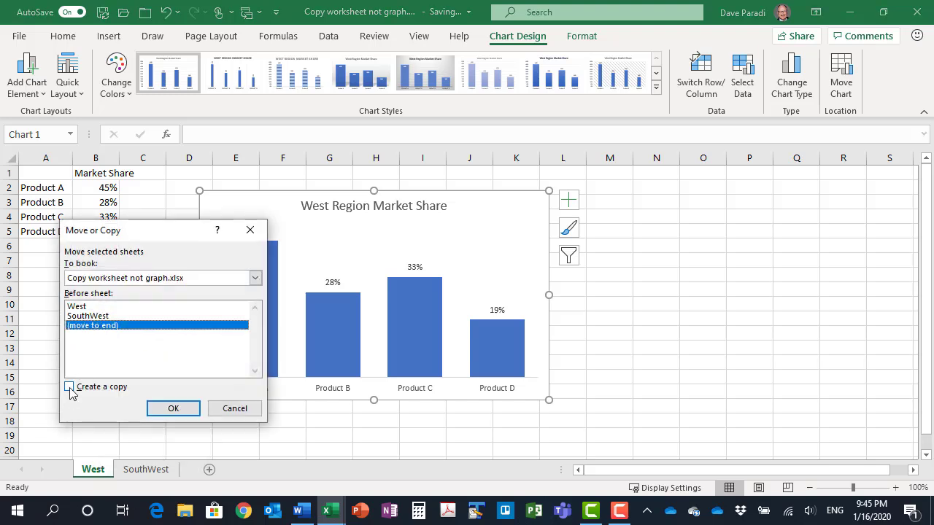
{"action": "left_click", "coordinate": [69, 387]}
{"action": "left_click", "coordinate": [173, 410]}
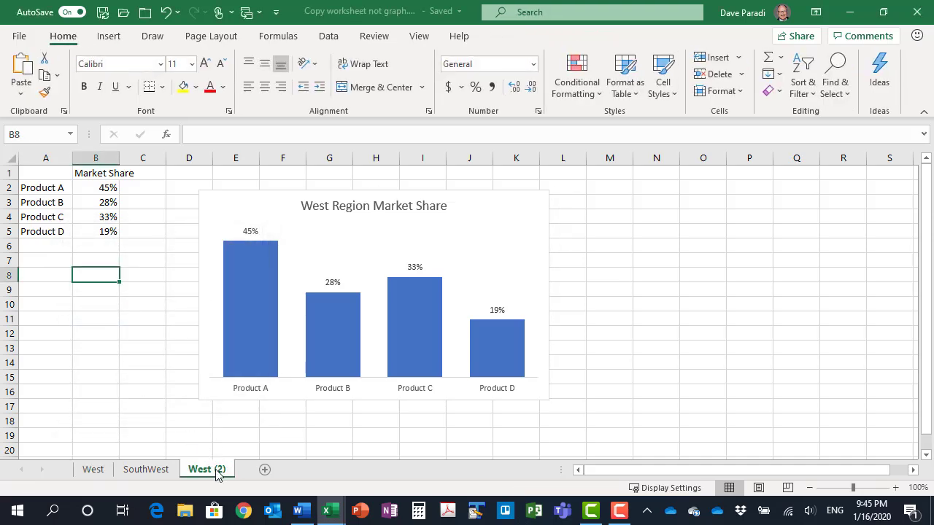
Rename the copied West worksheet as SouthWest2
{"action": "right_click", "coordinate": [218, 471]}
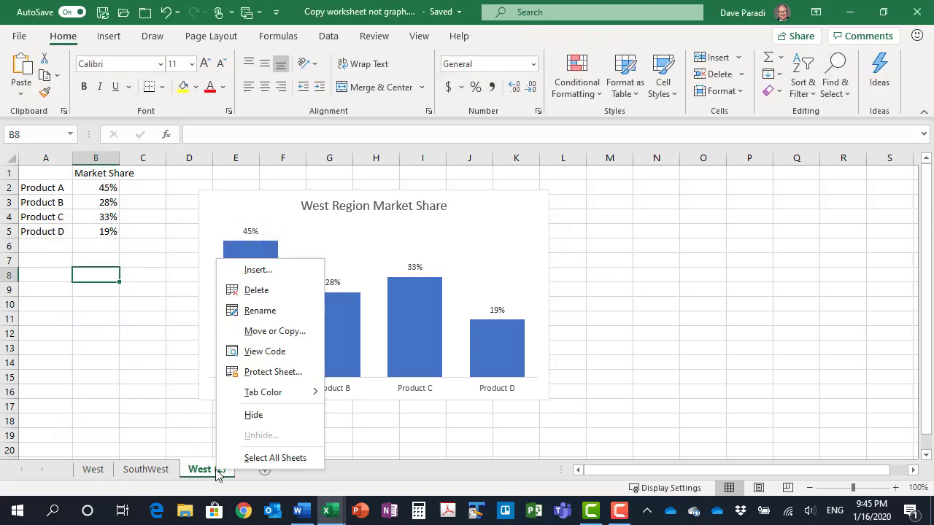
{"action": "left_click", "coordinate": [262, 310]}
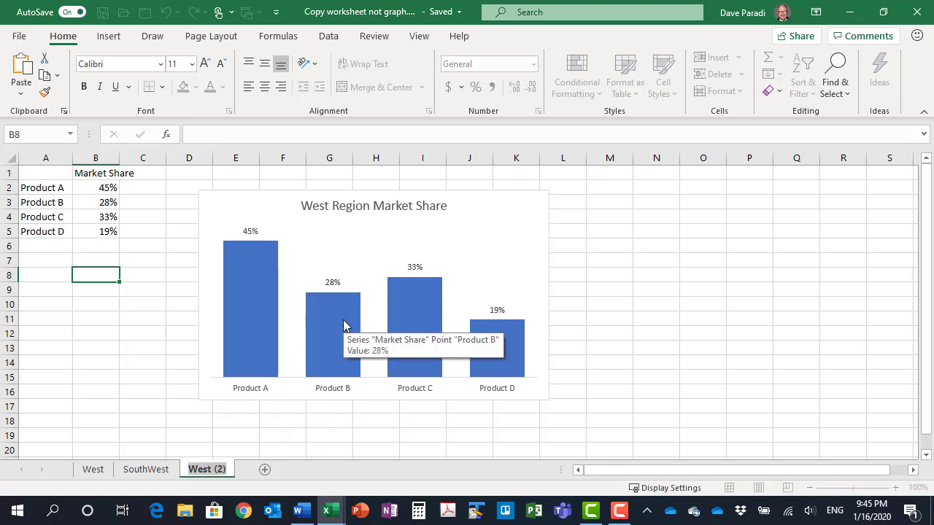
{"action": "key", "text": "Right"}
{"action": "key", "text": "BackSpace"}
{"action": "key", "text": "BackSpace"}
{"action": "key", "text": "BackSpace"}
{"action": "key", "text": "BackSpace"}
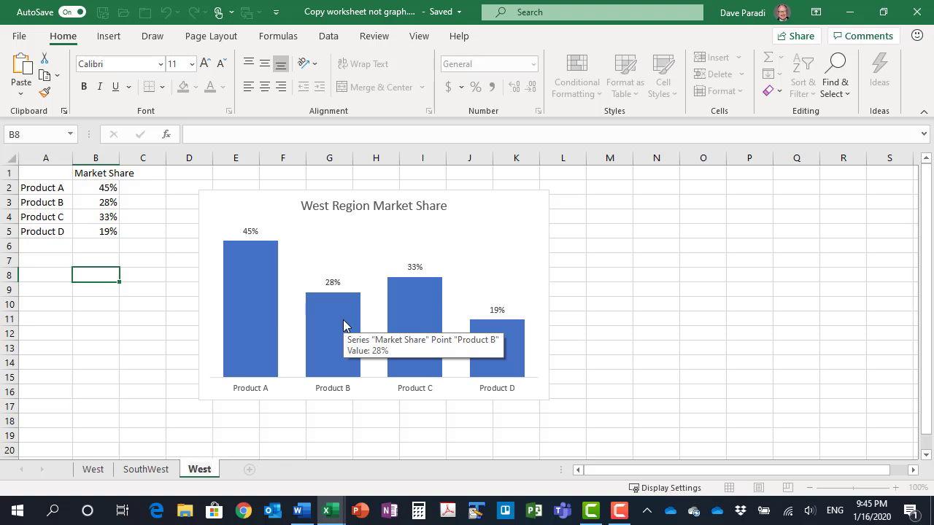
{"action": "type", "text": "2"}
{"action": "type", "text": "South"}
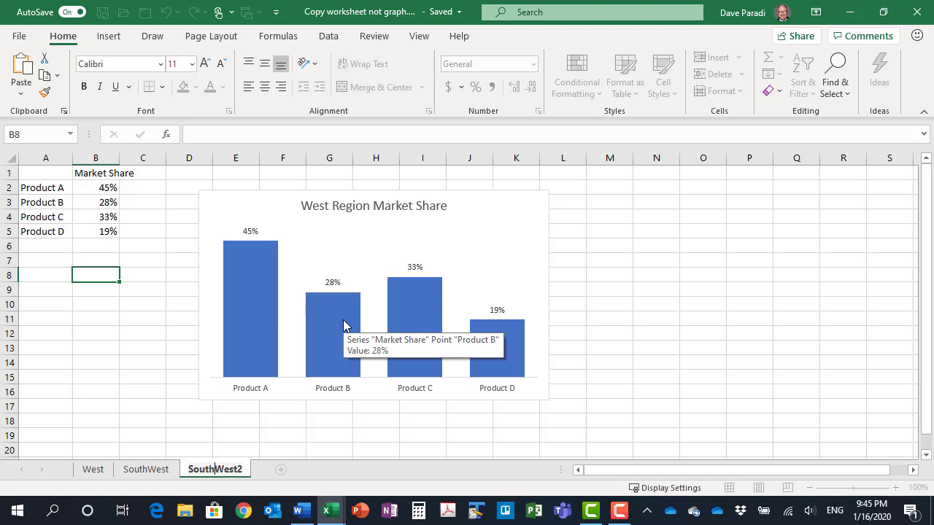
{"action": "key", "text": "Return"}
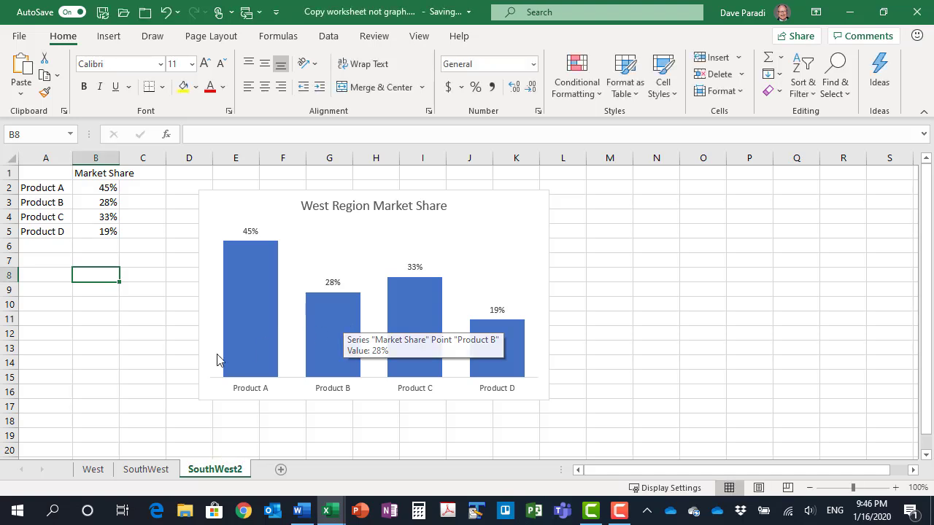
Copy the market share values in B2:B5 of the SouthWest sheet over the same cells on SouthWest2
{"action": "left_click", "coordinate": [146, 470]}
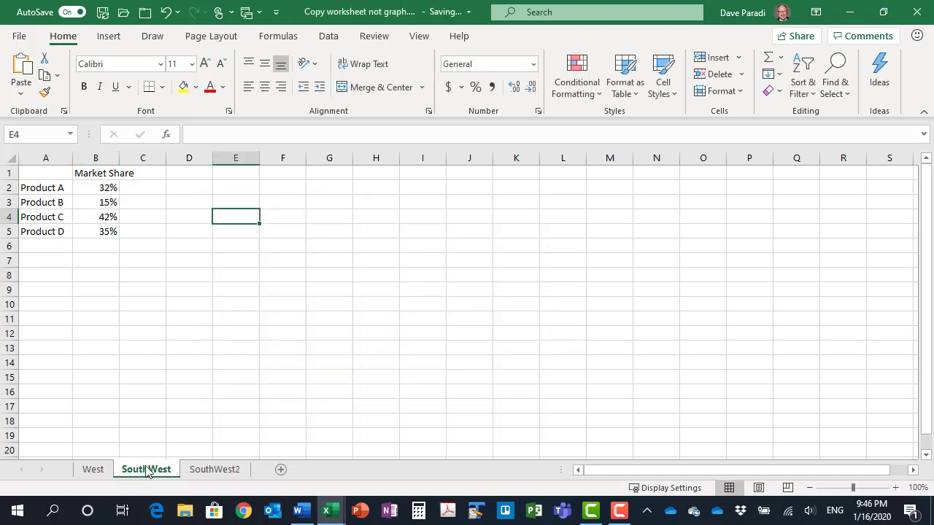
{"action": "left_click_drag", "start_coordinate": [88, 190], "coordinate": [91, 235]}
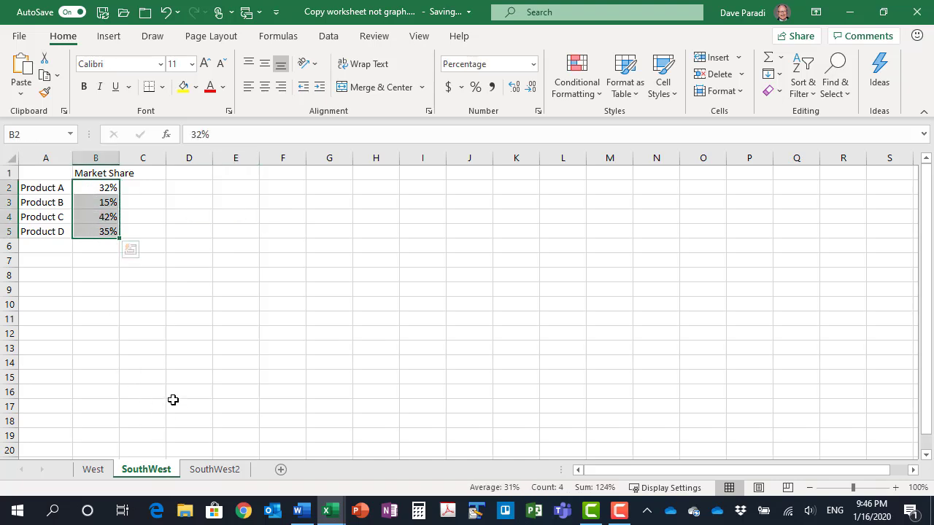
{"action": "key", "text": "ctrl+c"}
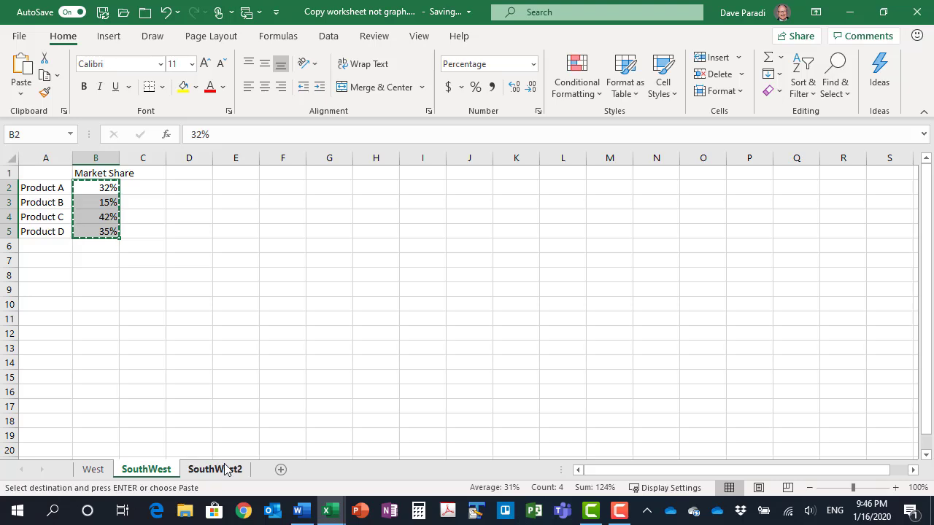
{"action": "left_click", "coordinate": [217, 469]}
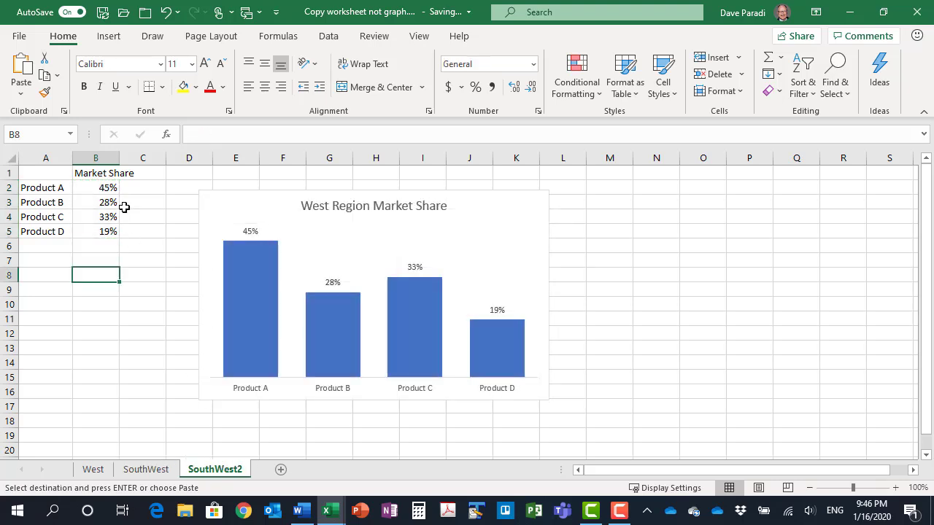
{"action": "left_click", "coordinate": [91, 189]}
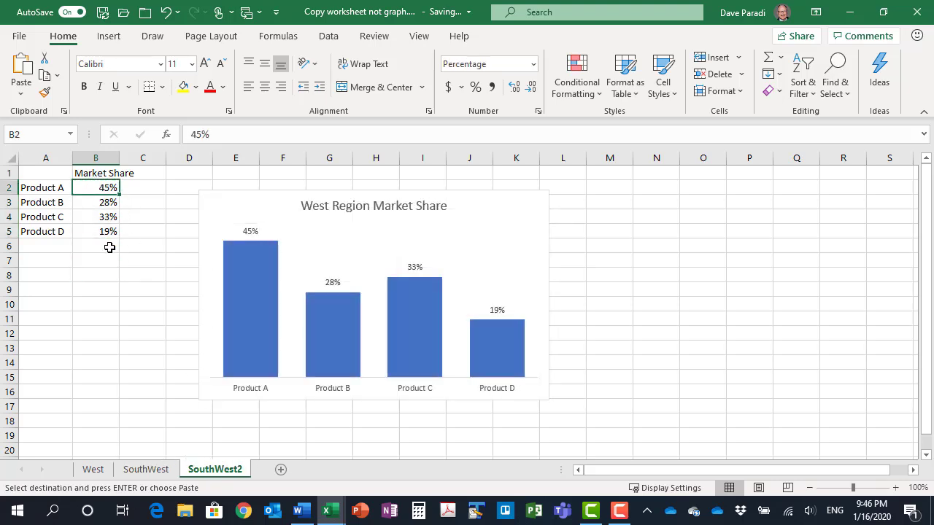
{"action": "key", "text": "ctrl+v"}
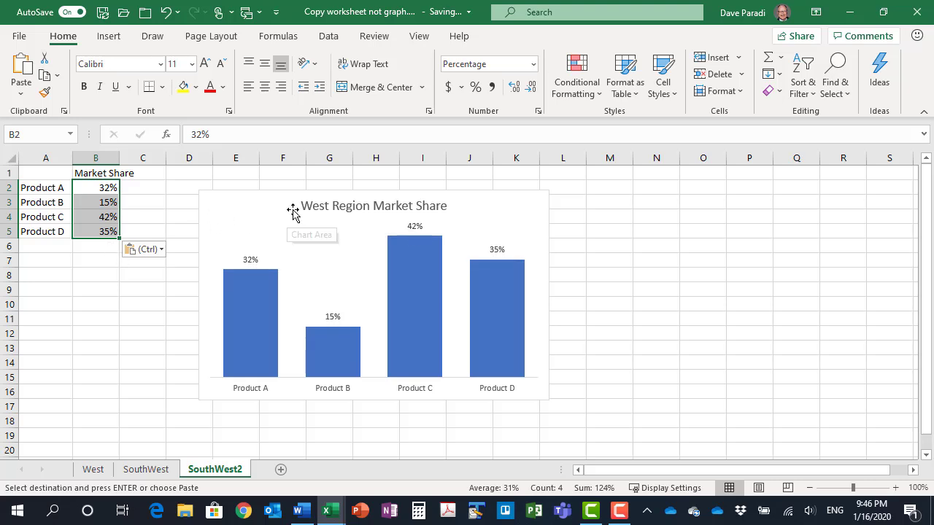
Change the title of the chart on SouthWest2 to "SouthWest Region Market Share"
{"action": "left_click", "coordinate": [309, 206]}
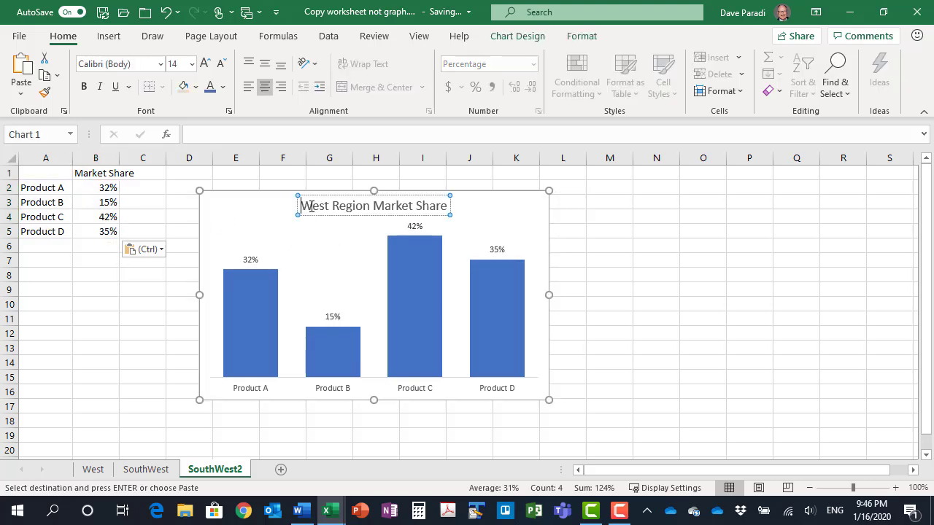
{"action": "left_click", "coordinate": [310, 207]}
{"action": "type", "text": "South"}
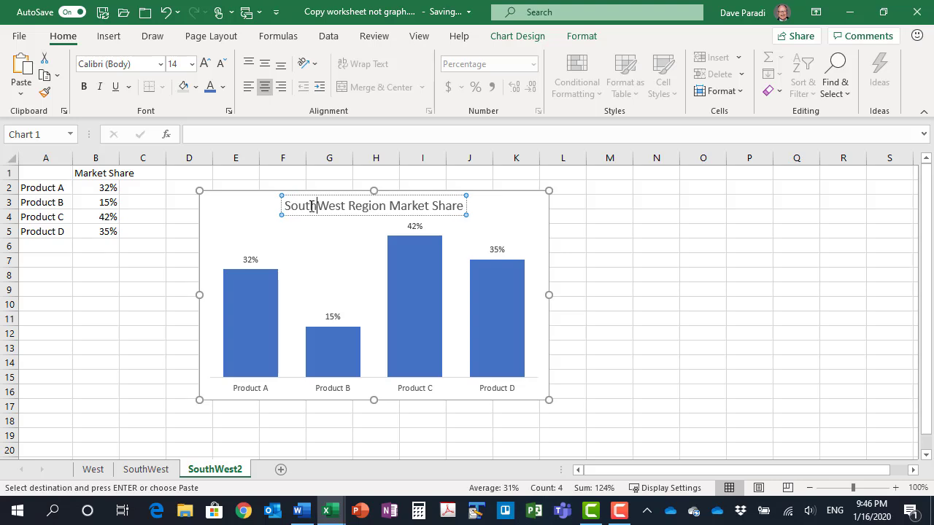
{"action": "left_click", "coordinate": [138, 259]}
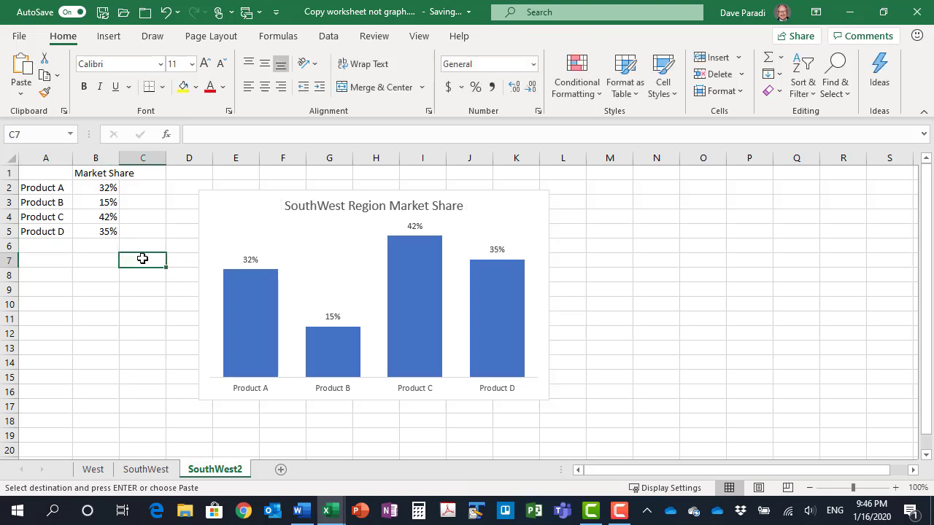